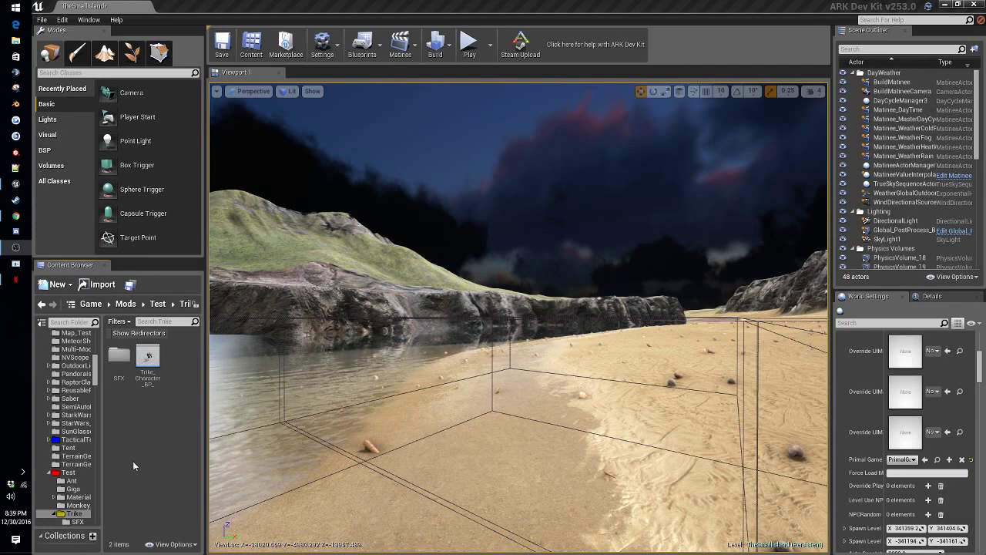
Step: Open the Trike character blueprint from the Test mod's Trike folder and filter its default properties by "atta"
{"action": "left_click", "coordinate": [148, 362]}
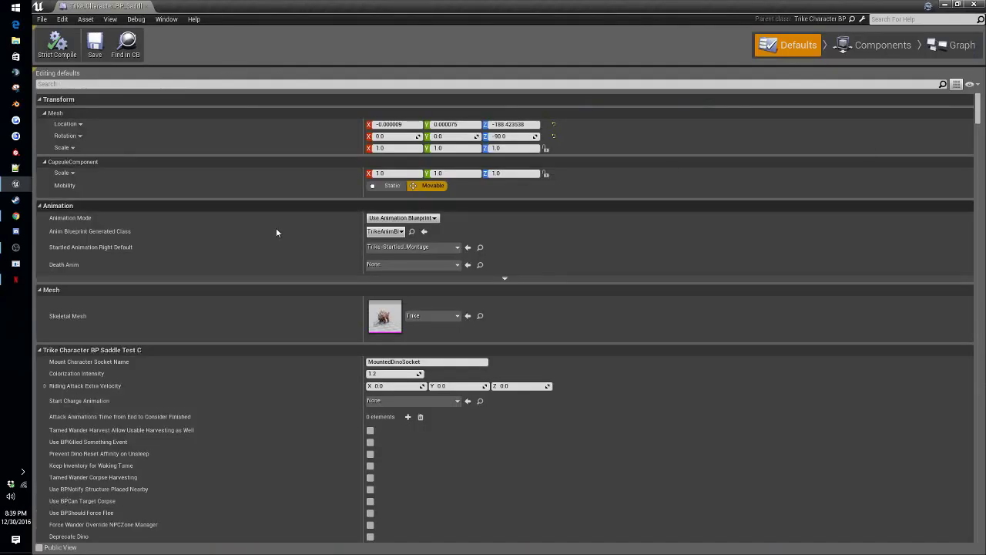
{"action": "left_click", "coordinate": [252, 84]}
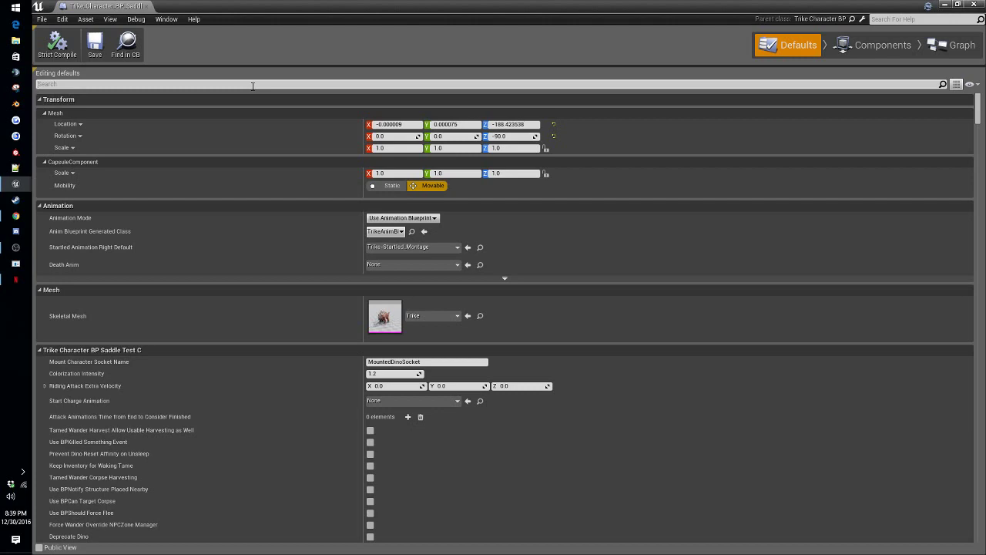
{"action": "type", "text": "atta"}
{"action": "scroll", "coordinate": [148, 279], "scroll_direction": "down", "scroll_amount": 8}
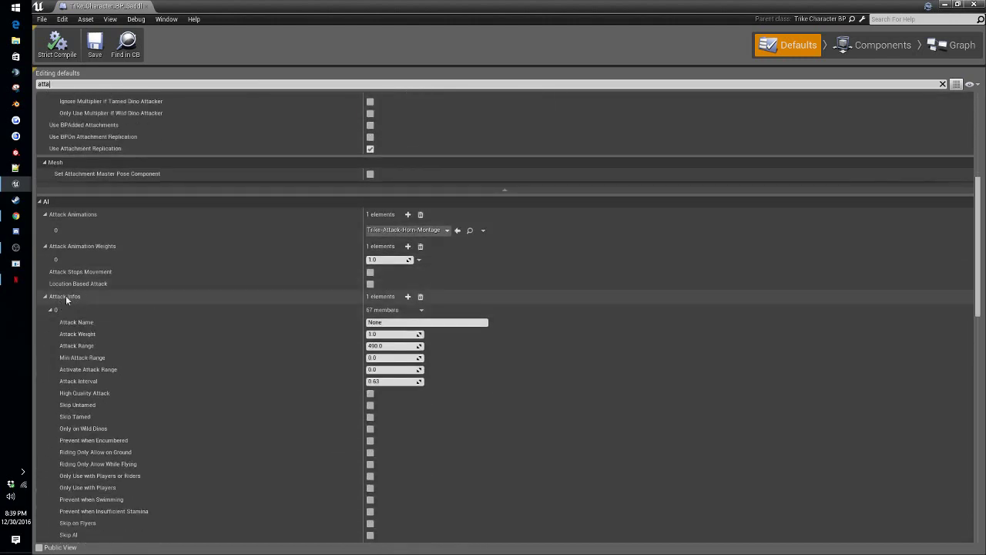
Step: Add a second element to Attack Infos and expand the new entry's members
{"action": "left_click", "coordinate": [408, 297]}
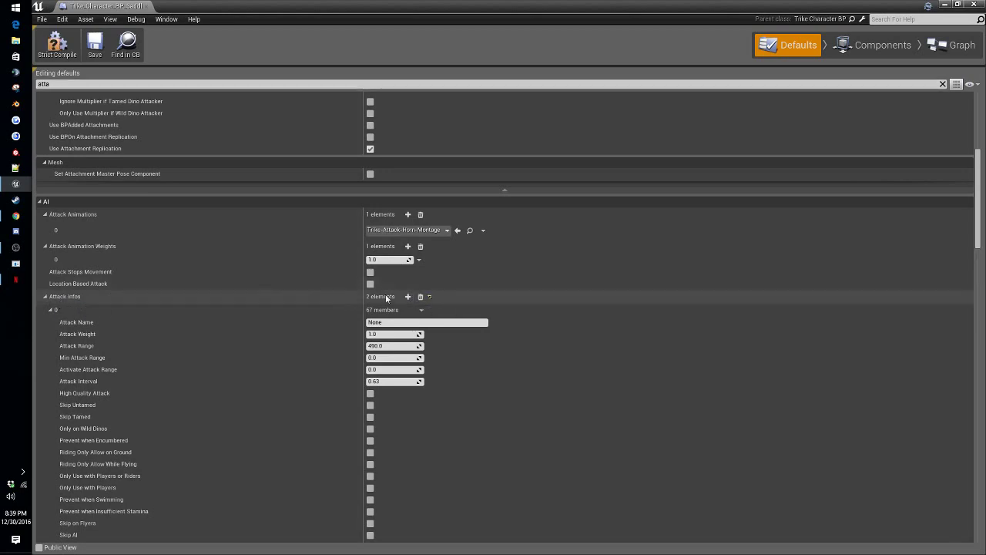
{"action": "scroll", "coordinate": [200, 301], "scroll_direction": "down", "scroll_amount": 15}
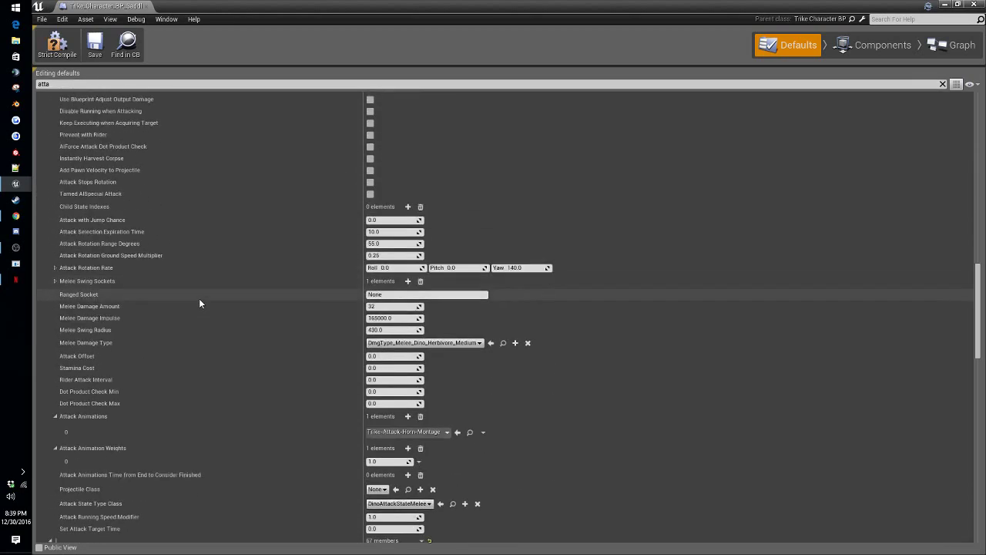
{"action": "scroll", "coordinate": [199, 300], "scroll_direction": "down", "scroll_amount": 5}
{"action": "left_click", "coordinate": [52, 376]}
{"action": "left_click", "coordinate": [51, 378]}
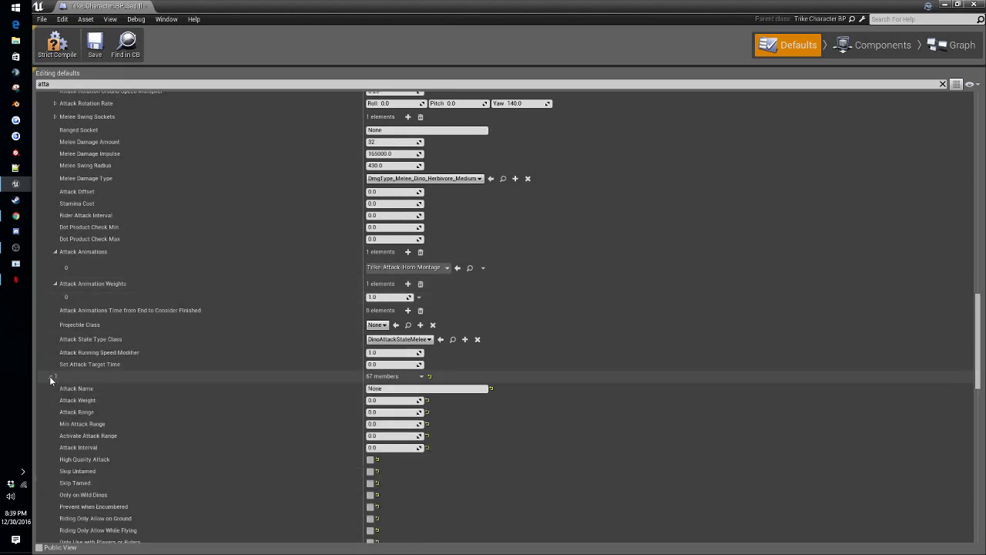
Step: Set the new Attack Infos entry's Attack Weight to 1, Attack Range to 490 and Attack Interval to 2
{"action": "scroll", "coordinate": [142, 360], "scroll_direction": "up", "scroll_amount": 3}
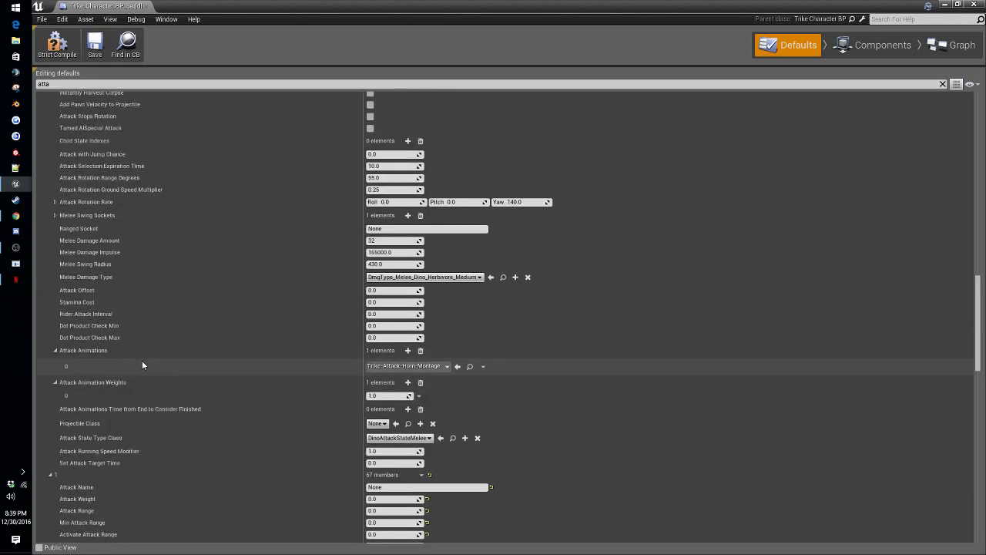
{"action": "scroll", "coordinate": [142, 360], "scroll_direction": "up", "scroll_amount": 20}
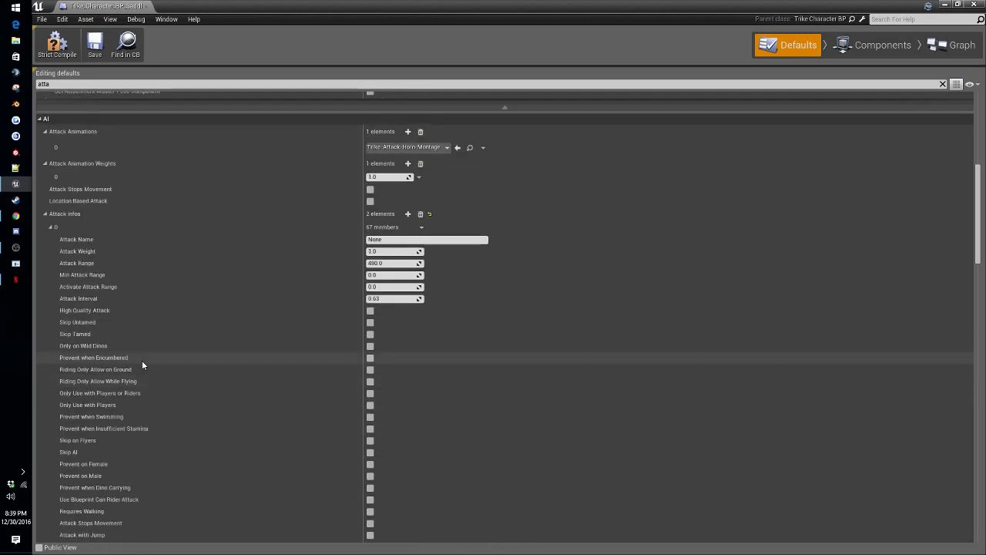
{"action": "scroll", "coordinate": [142, 360], "scroll_direction": "up", "scroll_amount": 1}
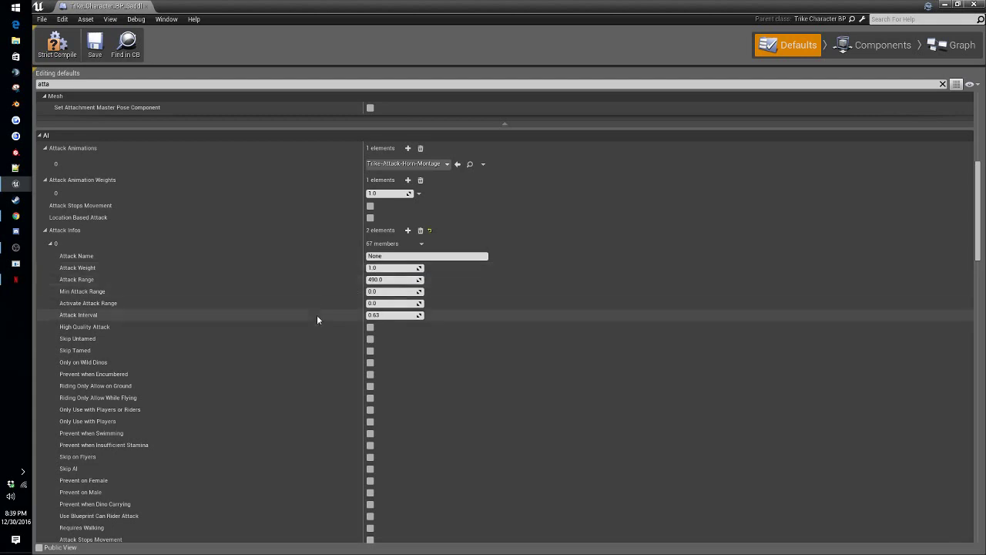
{"action": "scroll", "coordinate": [331, 231], "scroll_direction": "down", "scroll_amount": 3}
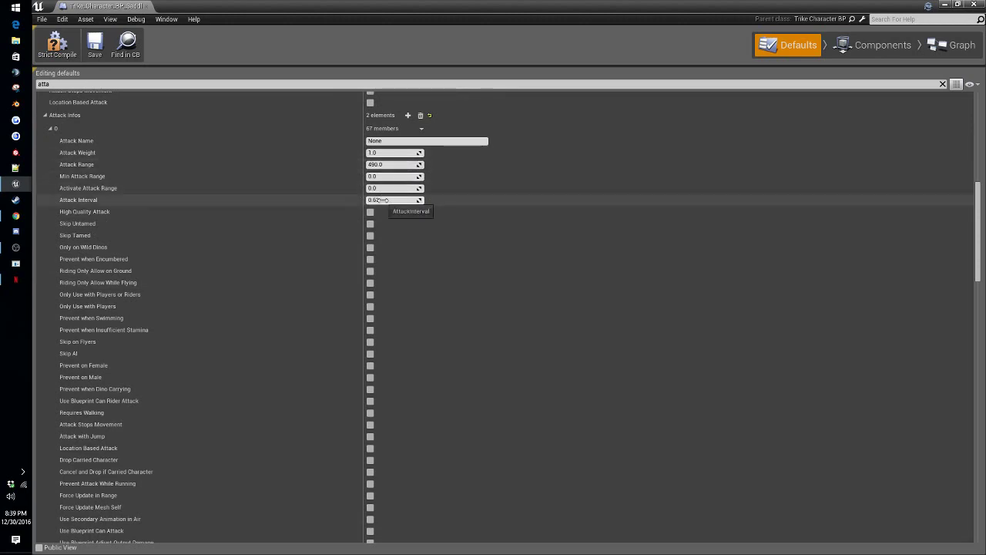
{"action": "scroll", "coordinate": [319, 258], "scroll_direction": "down", "scroll_amount": 16}
{"action": "left_click", "coordinate": [388, 334]}
{"action": "type", "text": "1"}
{"action": "key", "text": "Return"}
{"action": "left_click", "coordinate": [379, 346]}
{"action": "type", "text": "45"}
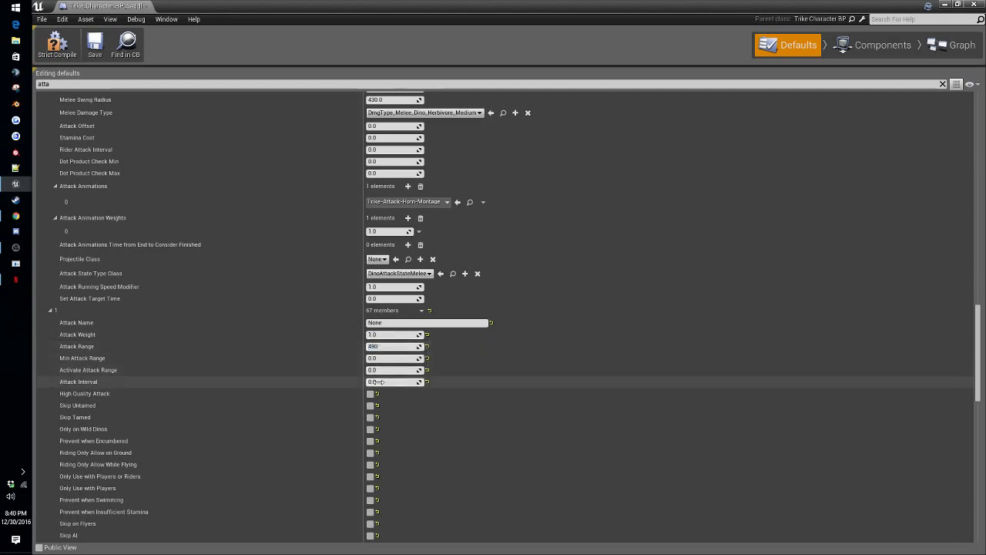
{"action": "left_click", "coordinate": [393, 381]}
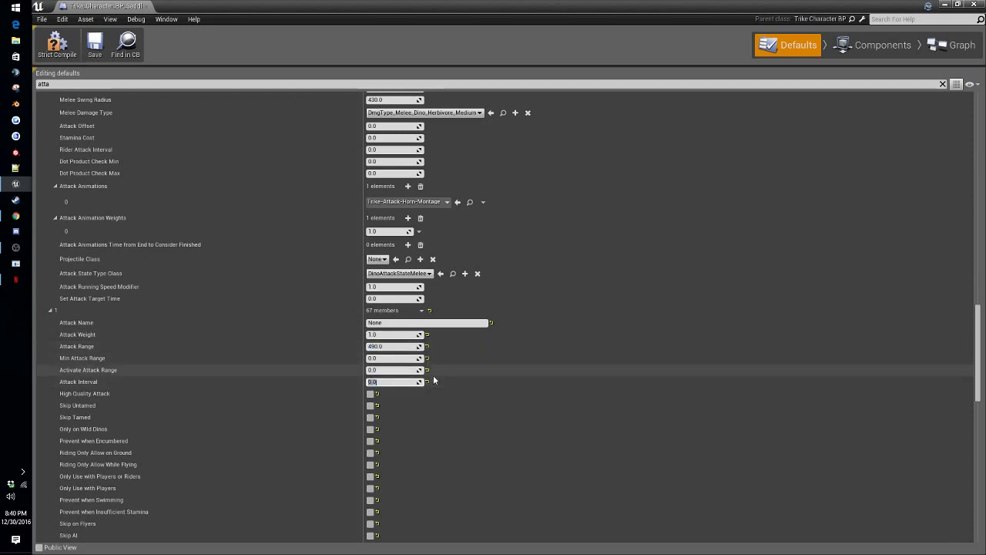
{"action": "type", "text": "2"}
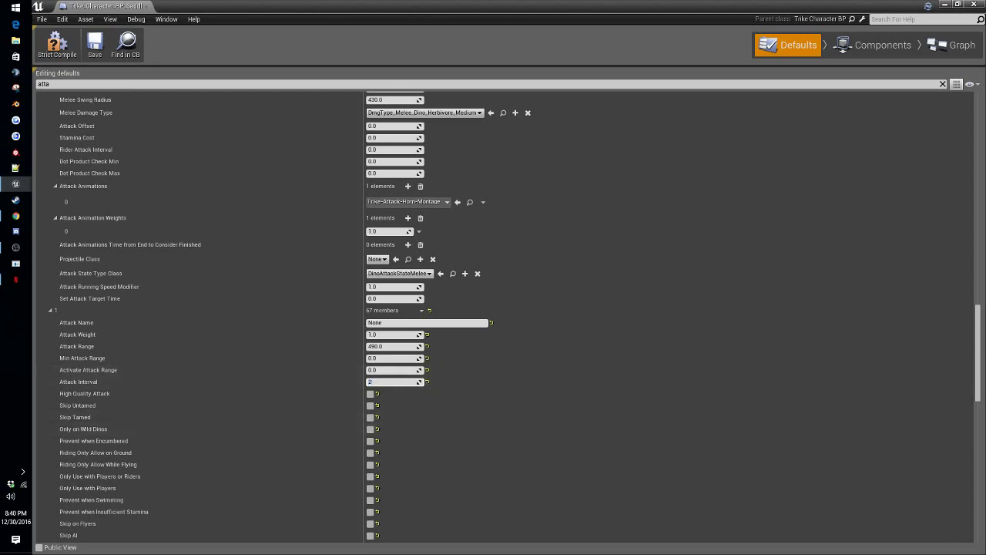
{"action": "key", "text": "alt+Tab"}
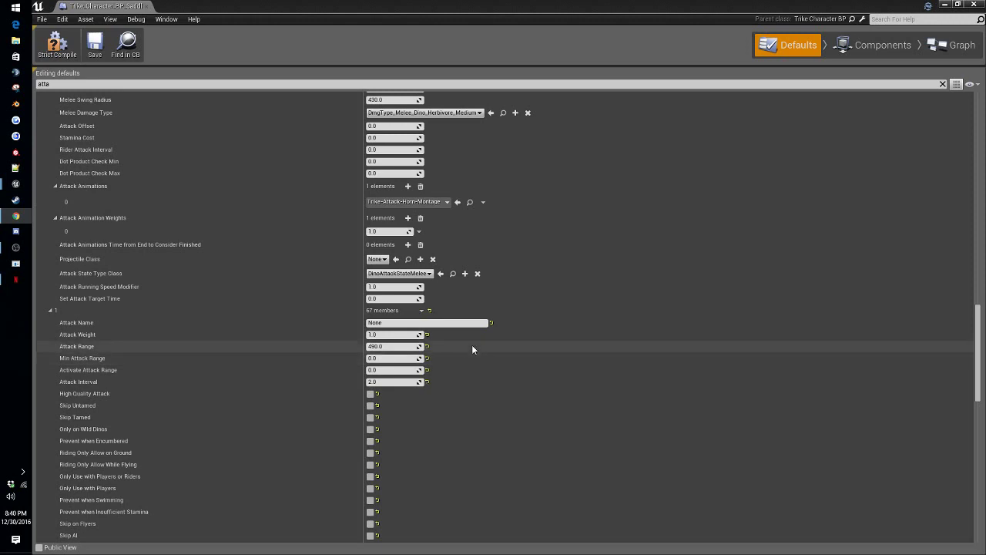
Step: Set the new attack's Attack Selection Expiration Time to 10 and Attack Rotation Range Degrees to 55
{"action": "scroll", "coordinate": [473, 366], "scroll_direction": "down", "scroll_amount": 3}
{"action": "scroll", "coordinate": [470, 364], "scroll_direction": "down", "scroll_amount": 1}
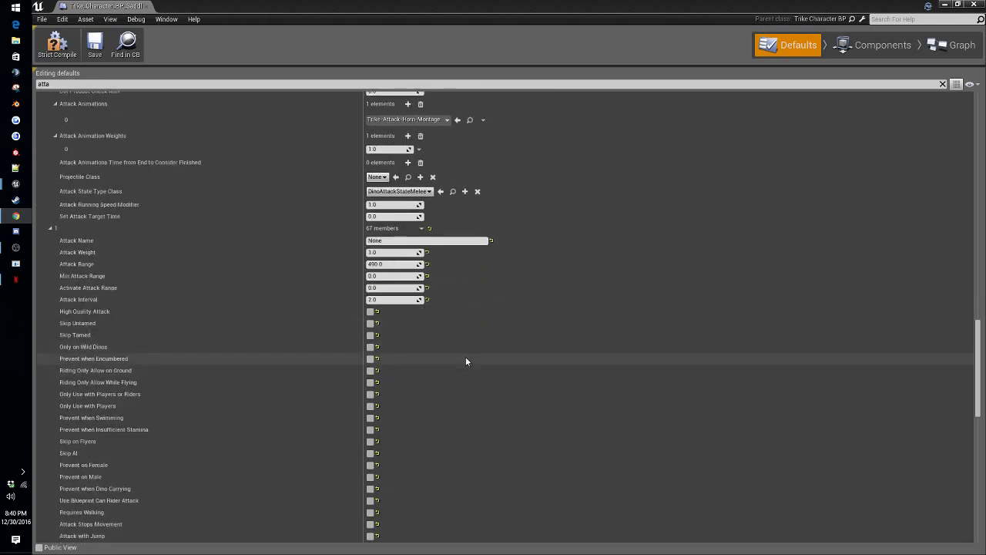
{"action": "scroll", "coordinate": [463, 359], "scroll_direction": "down", "scroll_amount": 2}
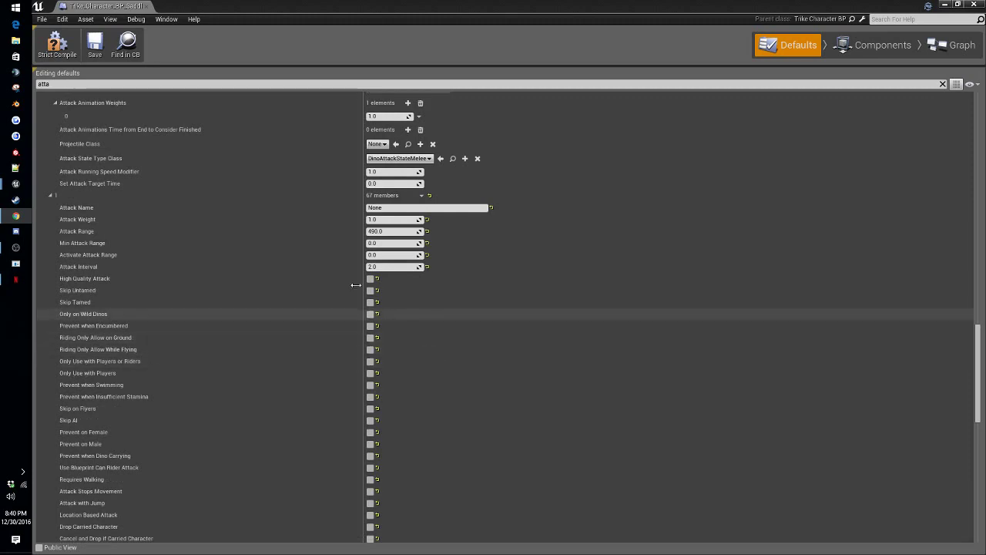
{"action": "scroll", "coordinate": [234, 213], "scroll_direction": "up", "scroll_amount": 20}
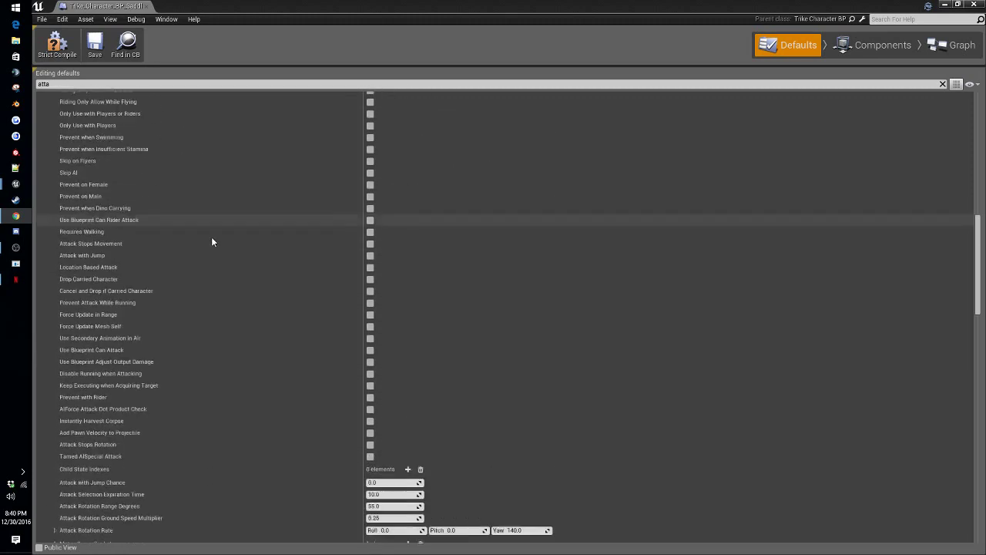
{"action": "scroll", "coordinate": [332, 362], "scroll_direction": "down", "scroll_amount": 7}
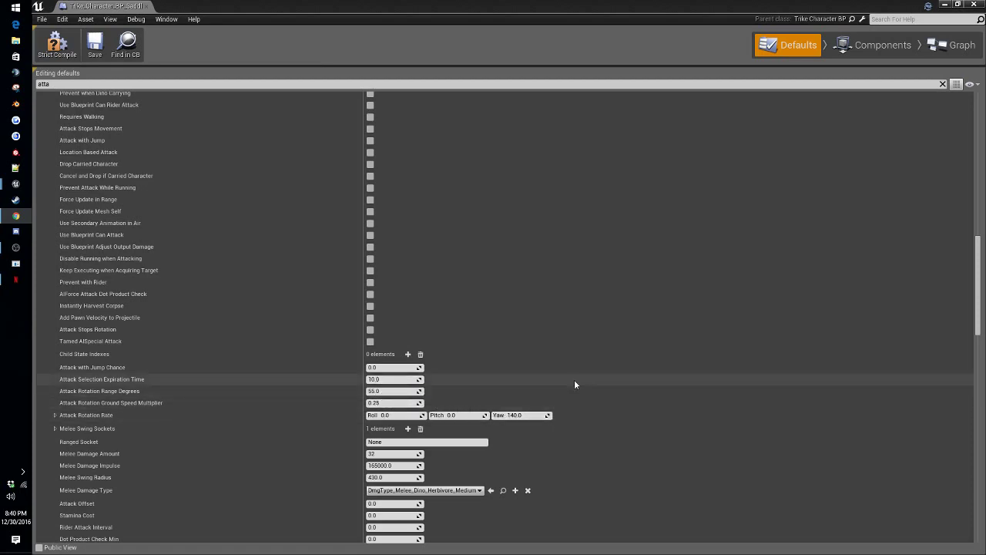
{"action": "scroll", "coordinate": [574, 381], "scroll_direction": "down", "scroll_amount": 4}
{"action": "scroll", "coordinate": [574, 384], "scroll_direction": "down", "scroll_amount": 15}
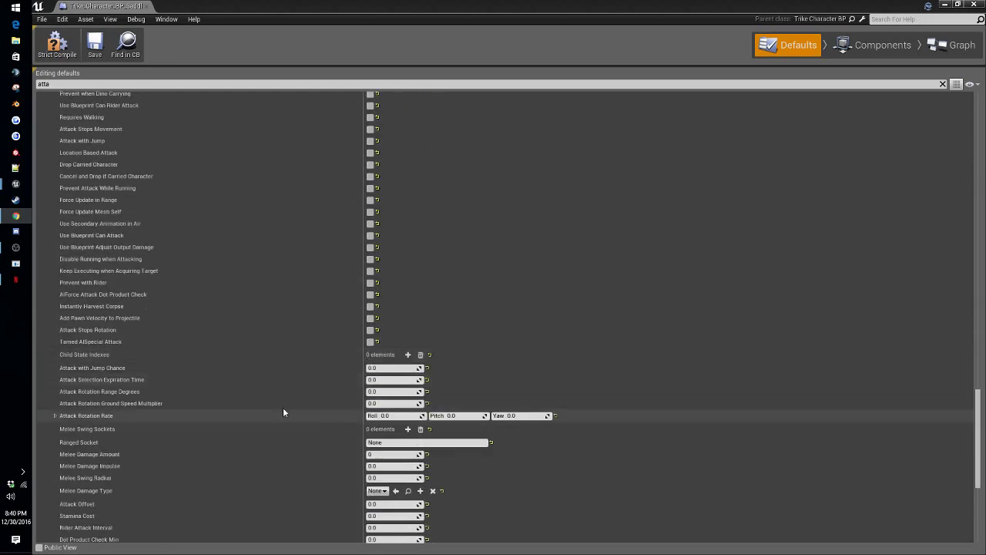
{"action": "left_click", "coordinate": [378, 382]}
{"action": "type", "text": "10"}
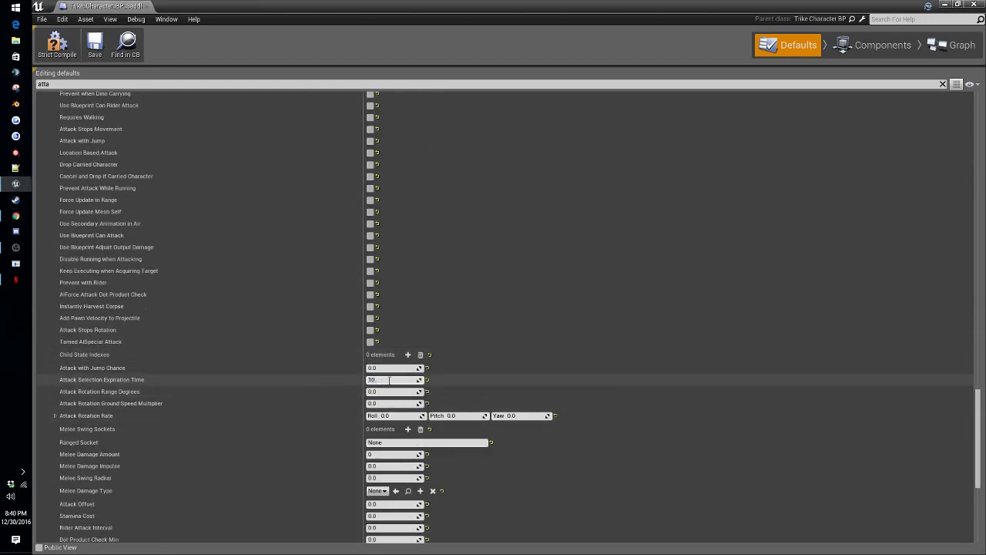
{"action": "left_click", "coordinate": [384, 392]}
{"action": "type", "text": "55"}
Step: Set the new attack's Attack Rotation Ground Speed Multiplier to 0.25 and its Attack Rotation Rate yaw to 140
{"action": "left_click", "coordinate": [384, 405]}
{"action": "type", "text": "0.25"}
{"action": "left_click", "coordinate": [532, 416]}
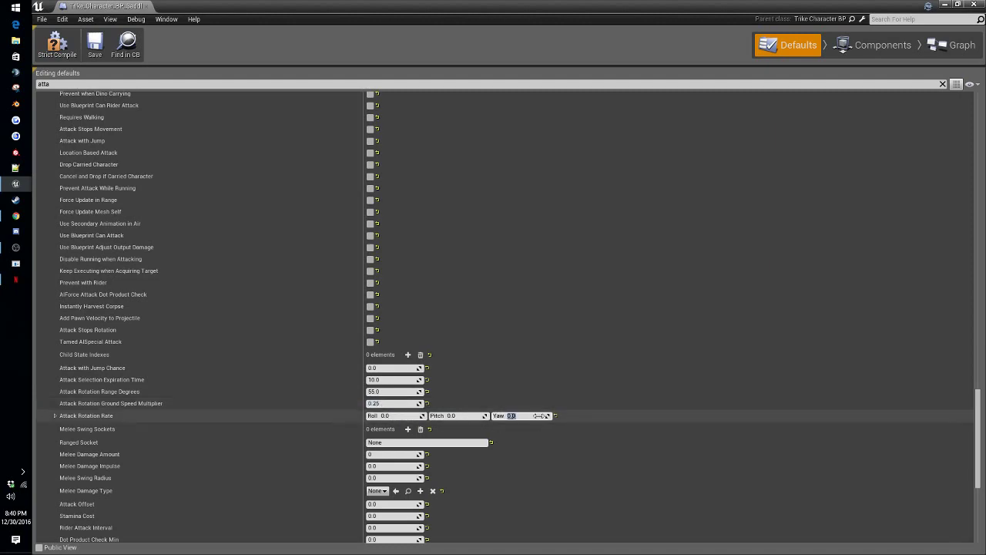
Step: Check the first attack's melee swing socket name and add a Melee Swing Sockets element named MeleeSocket1 to the new attack
{"action": "scroll", "coordinate": [518, 323], "scroll_direction": "up", "scroll_amount": 4}
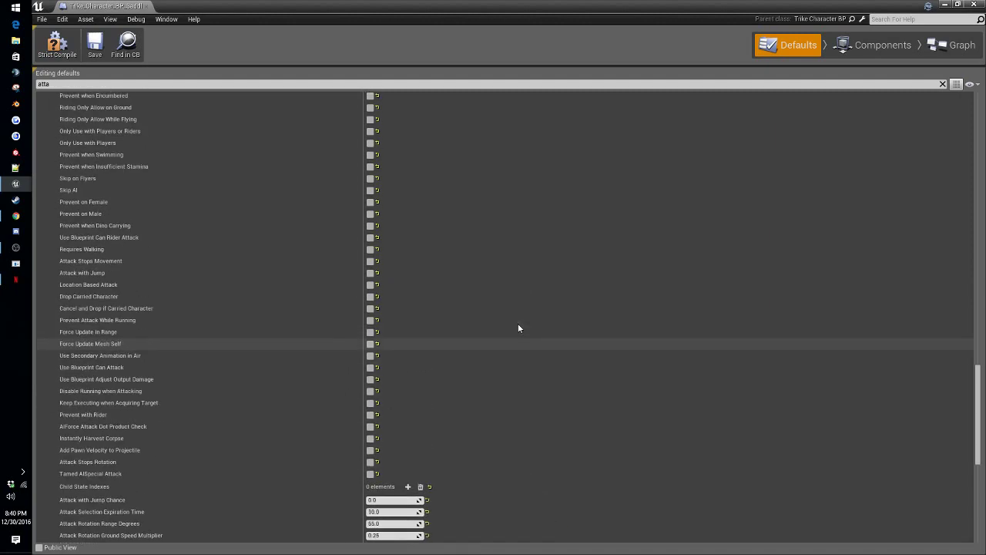
{"action": "scroll", "coordinate": [519, 323], "scroll_direction": "down", "scroll_amount": 2}
{"action": "scroll", "coordinate": [528, 325], "scroll_direction": "up", "scroll_amount": 5}
{"action": "scroll", "coordinate": [527, 325], "scroll_direction": "down", "scroll_amount": 12}
{"action": "scroll", "coordinate": [528, 325], "scroll_direction": "up", "scroll_amount": 5}
{"action": "scroll", "coordinate": [529, 330], "scroll_direction": "up", "scroll_amount": 4}
{"action": "scroll", "coordinate": [508, 345], "scroll_direction": "down", "scroll_amount": 2}
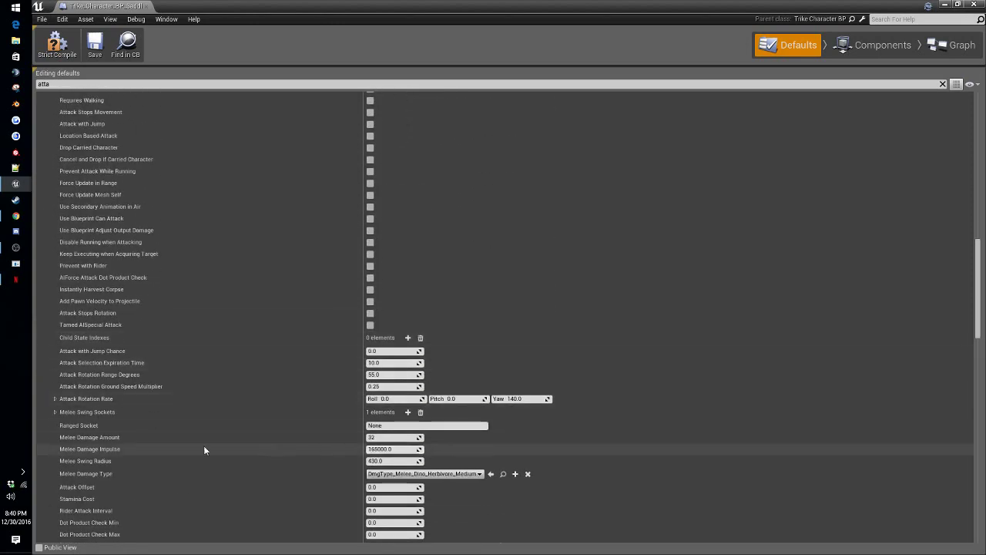
{"action": "left_click", "coordinate": [56, 412]}
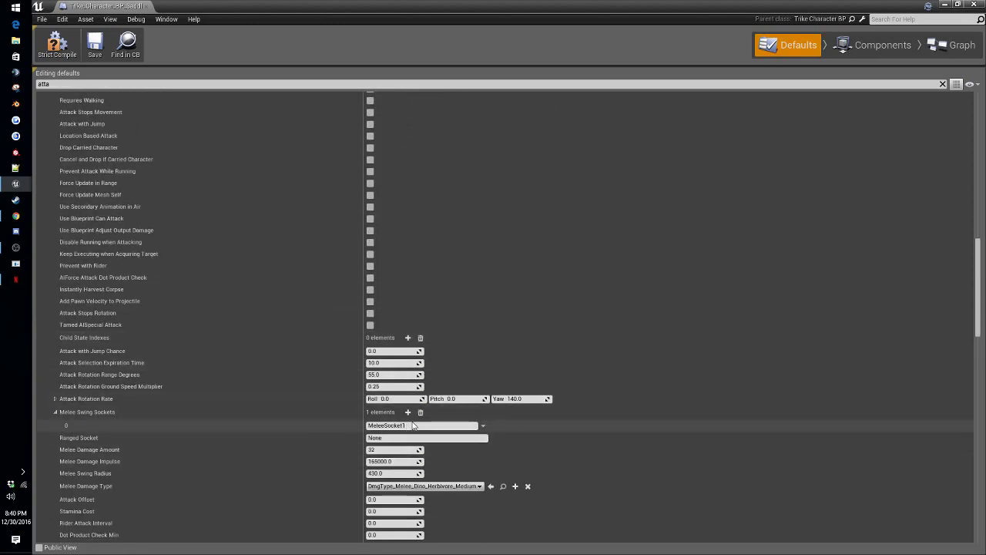
{"action": "scroll", "coordinate": [312, 408], "scroll_direction": "down", "scroll_amount": 20}
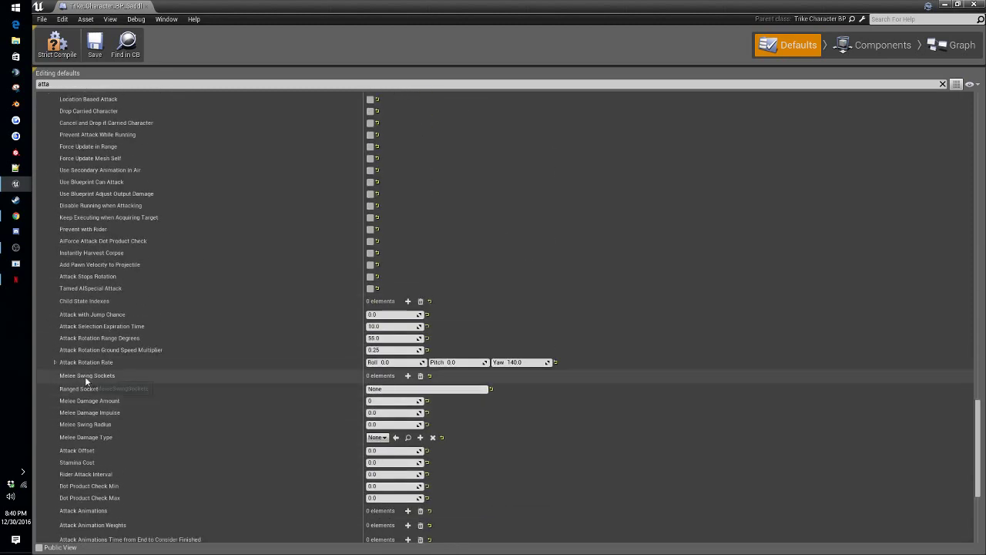
{"action": "left_click", "coordinate": [409, 375]}
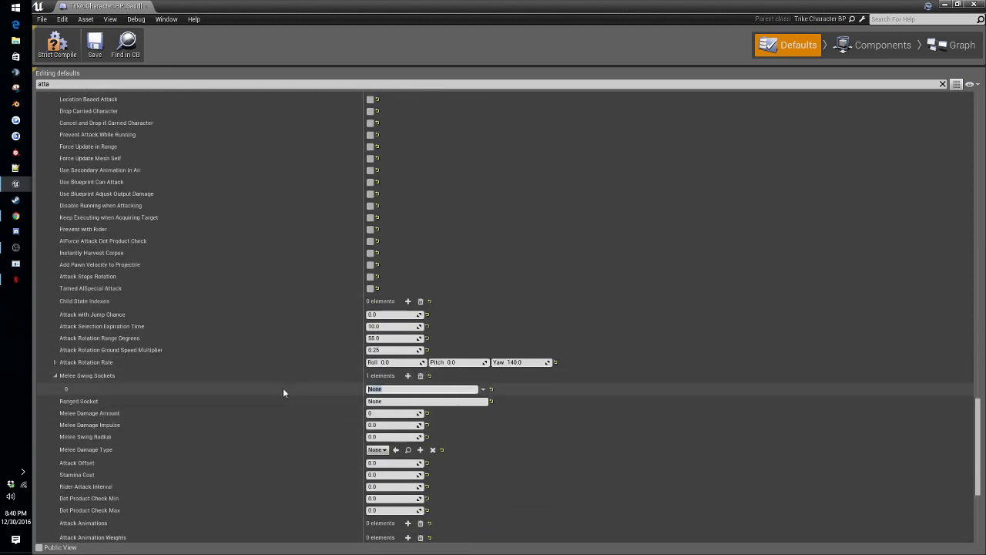
{"action": "type", "text": "MeleeSocket1"}
Step: Set the new attack's Melee Damage Amount to 65, Melee Damage Impulse to 250000 and Melee Swing Radius to 430
{"action": "scroll", "coordinate": [524, 400], "scroll_direction": "down", "scroll_amount": 1}
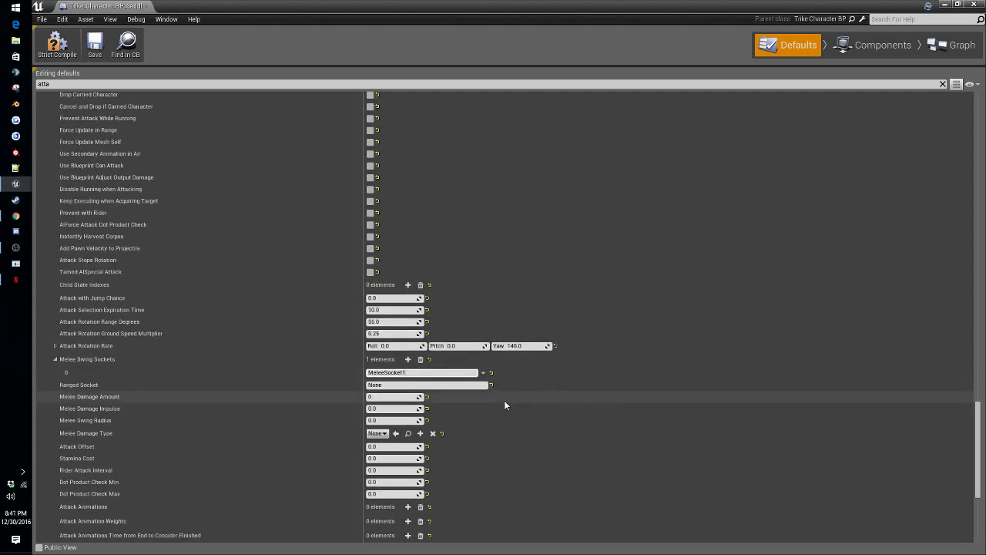
{"action": "left_click", "coordinate": [393, 397]}
{"action": "type", "text": "55"}
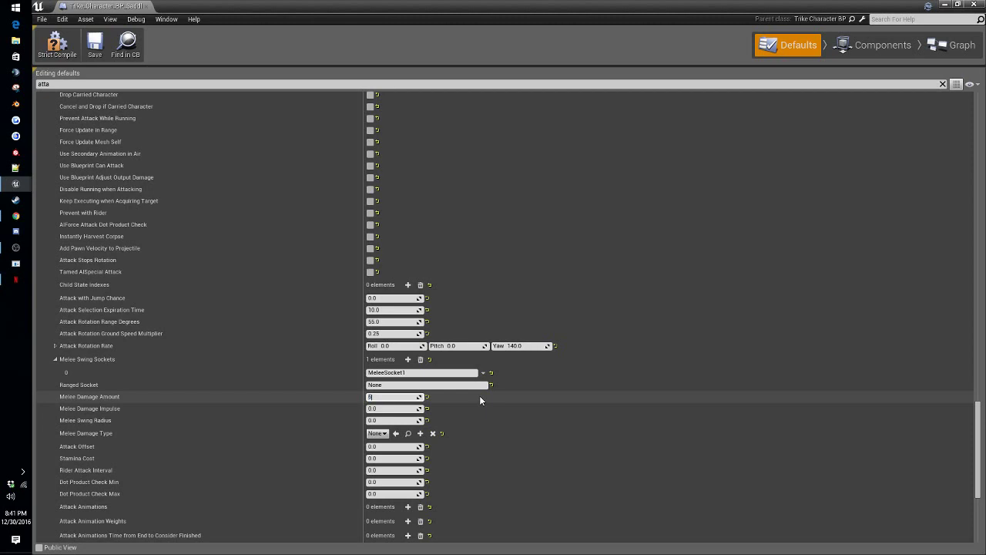
{"action": "left_click", "coordinate": [383, 409]}
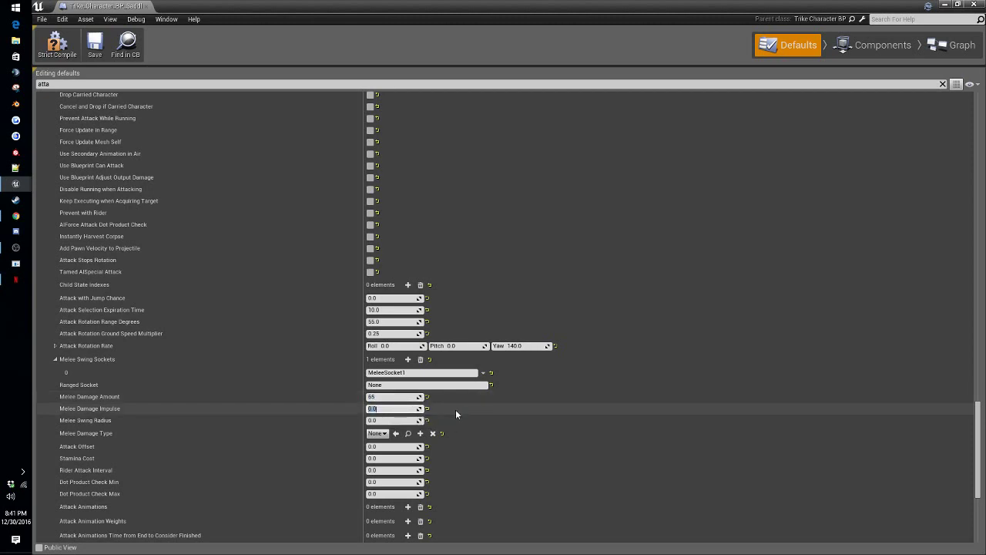
{"action": "type", "text": "250000"}
{"action": "left_click", "coordinate": [390, 420]}
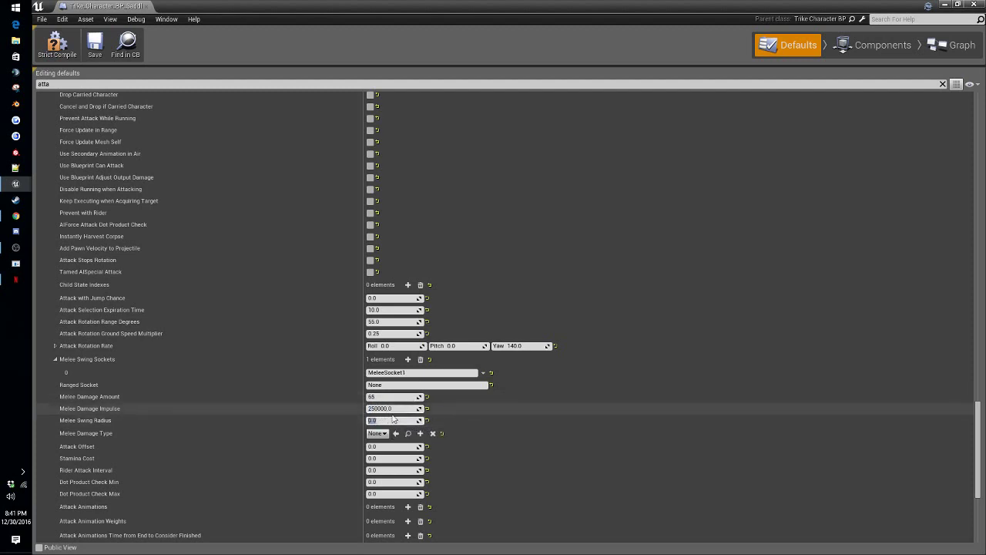
{"action": "type", "text": "430"}
{"action": "key", "text": "Return"}
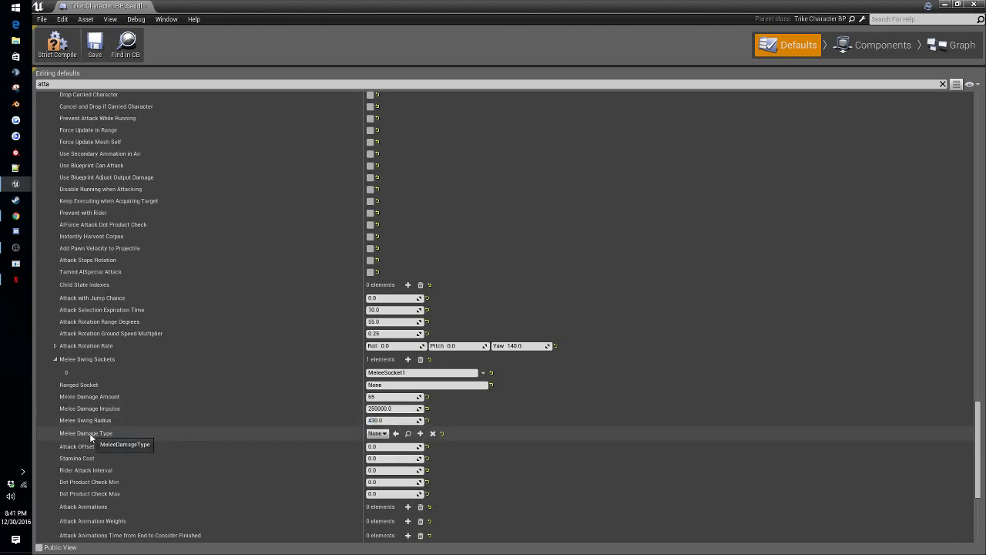
Step: Choose DmgType_Melee_Dino_Herbivore_Medium_MoreWood as the new attack's Melee Damage Type
{"action": "left_click", "coordinate": [380, 434]}
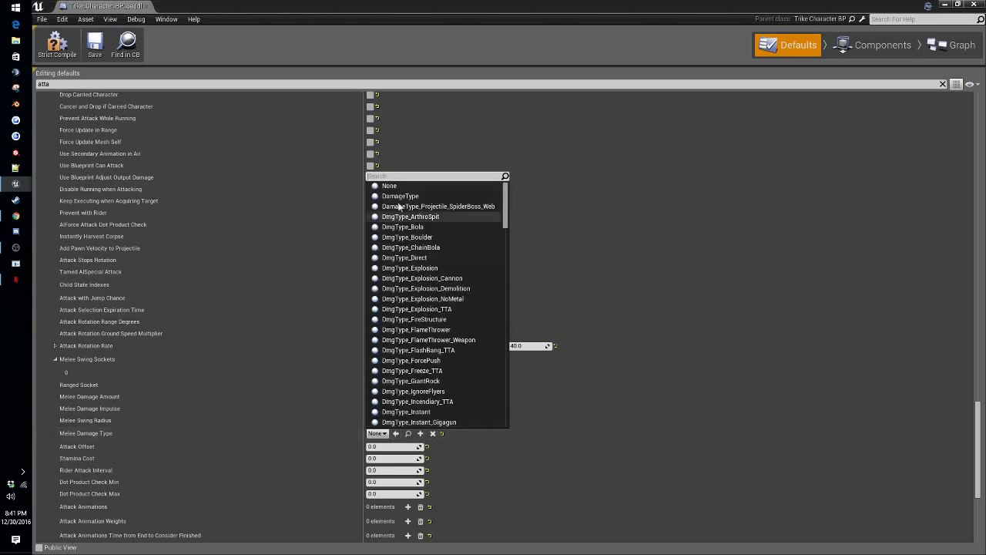
{"action": "type", "text": "wood"}
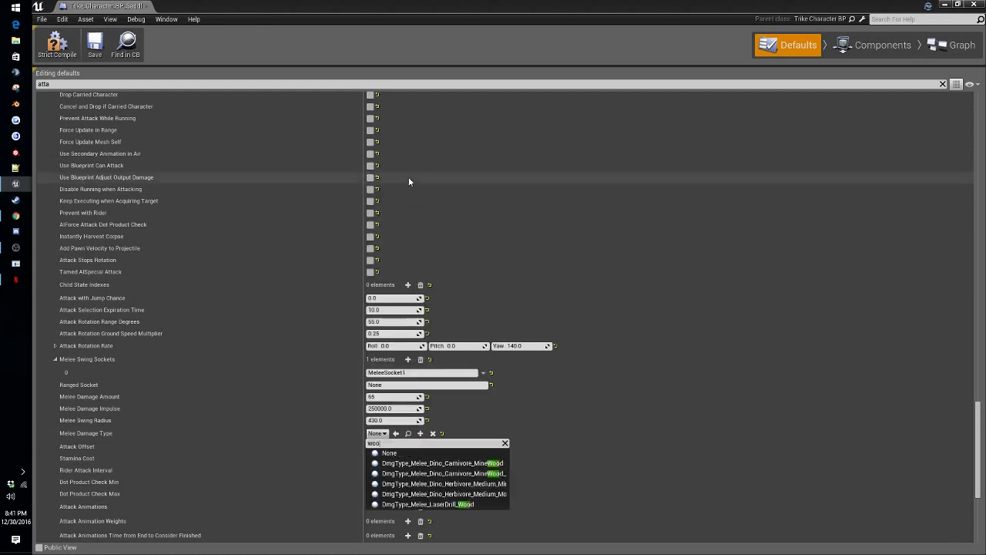
{"action": "left_click", "coordinate": [487, 495]}
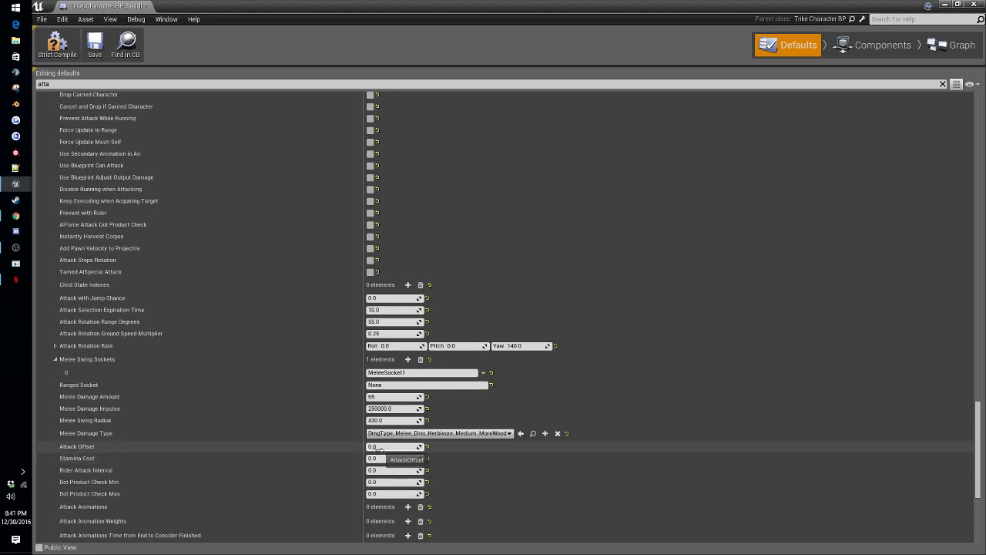
Step: Set the new attack's Stamina Cost to 10
{"action": "left_click", "coordinate": [403, 459]}
{"action": "type", "text": "10."}
{"action": "key", "text": "Return"}
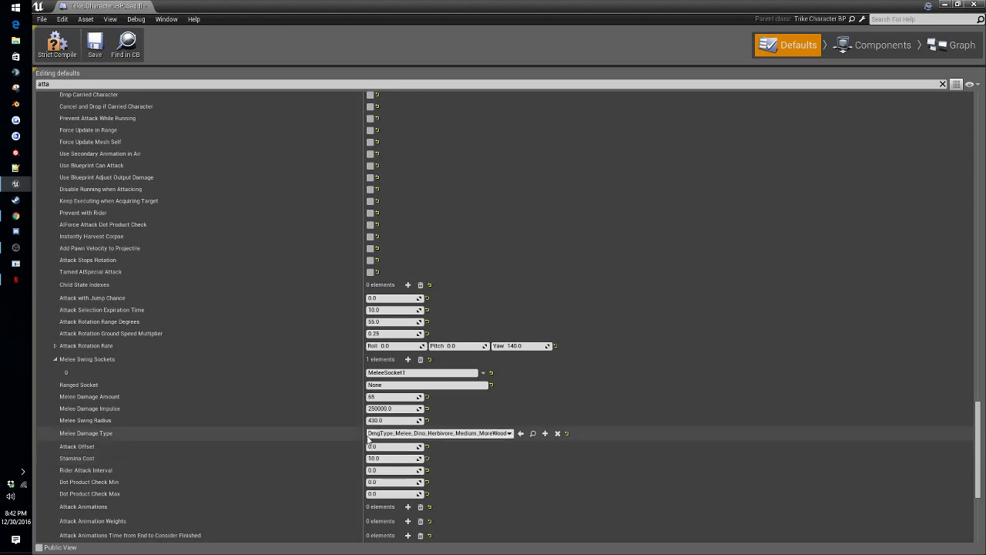
Step: Add one Attack Animations element to the new attack and one Attack Animation Weights element with a value of 1
{"action": "scroll", "coordinate": [508, 404], "scroll_direction": "down", "scroll_amount": 3}
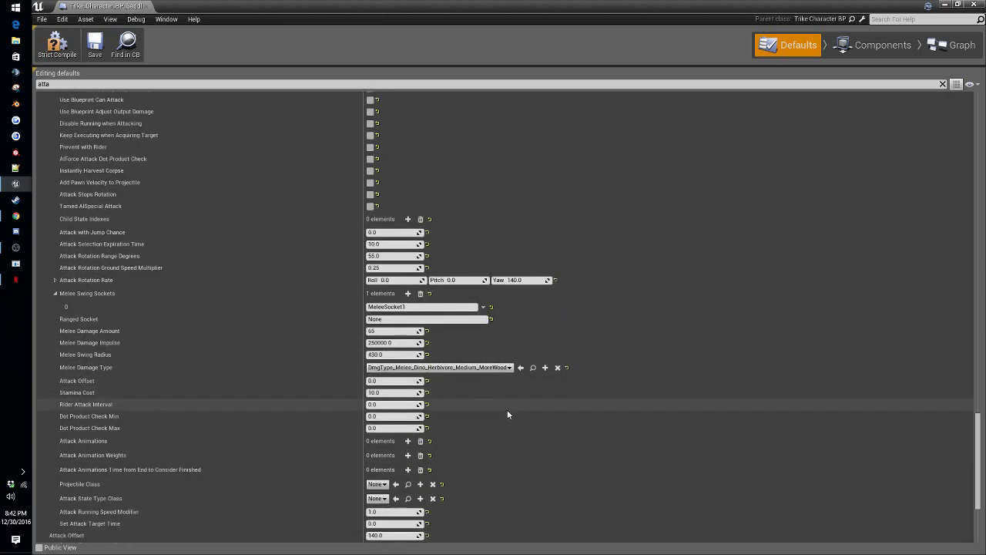
{"action": "left_click", "coordinate": [408, 441]}
{"action": "scroll", "coordinate": [424, 441], "scroll_direction": "down", "scroll_amount": 2}
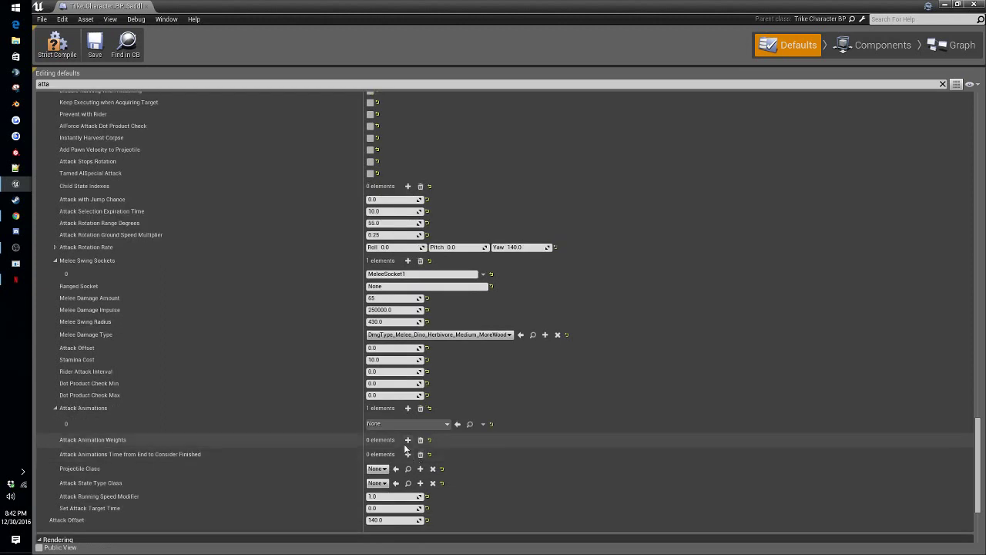
{"action": "left_click", "coordinate": [408, 439]}
{"action": "left_click", "coordinate": [392, 453]}
{"action": "type", "text": "1"}
{"action": "key", "text": "Return"}
{"action": "scroll", "coordinate": [516, 418], "scroll_direction": "up", "scroll_amount": 1}
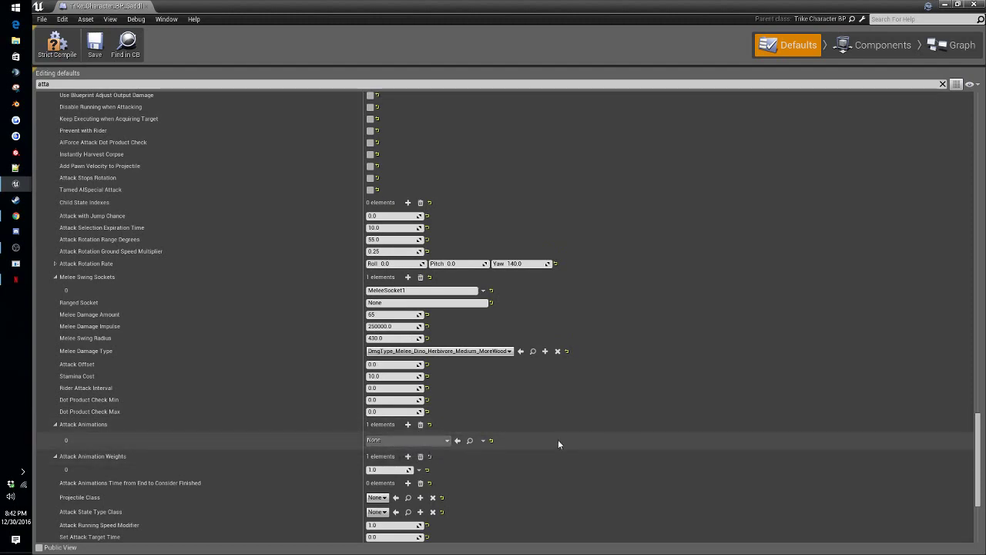
Step: Copy the Trike-Attack-Horn animation and Trike-Attack-Horn-Montage from the game's Trike Animations folder into the Mods/Test/Trike folder
{"action": "scroll", "coordinate": [558, 441], "scroll_direction": "up", "scroll_amount": 15}
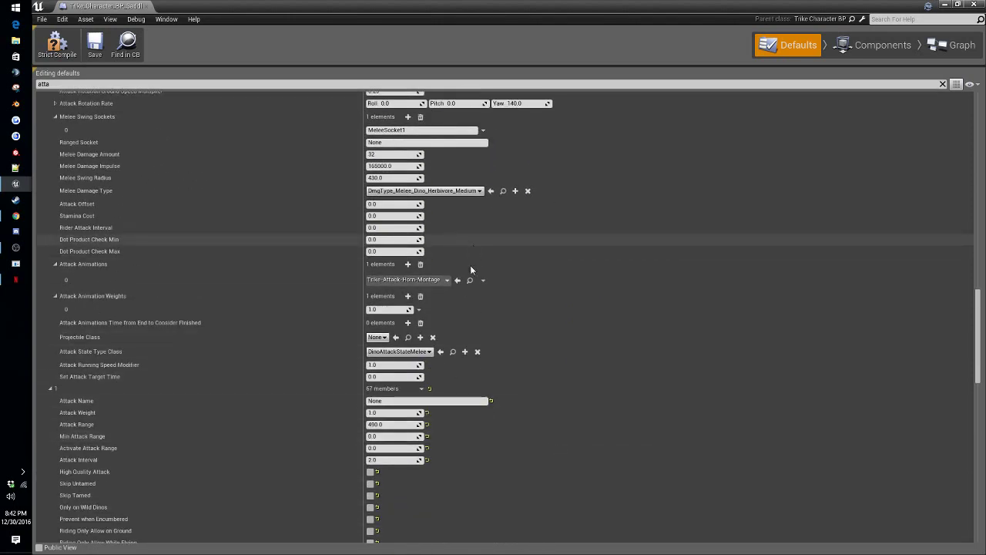
{"action": "left_click", "coordinate": [959, 5]}
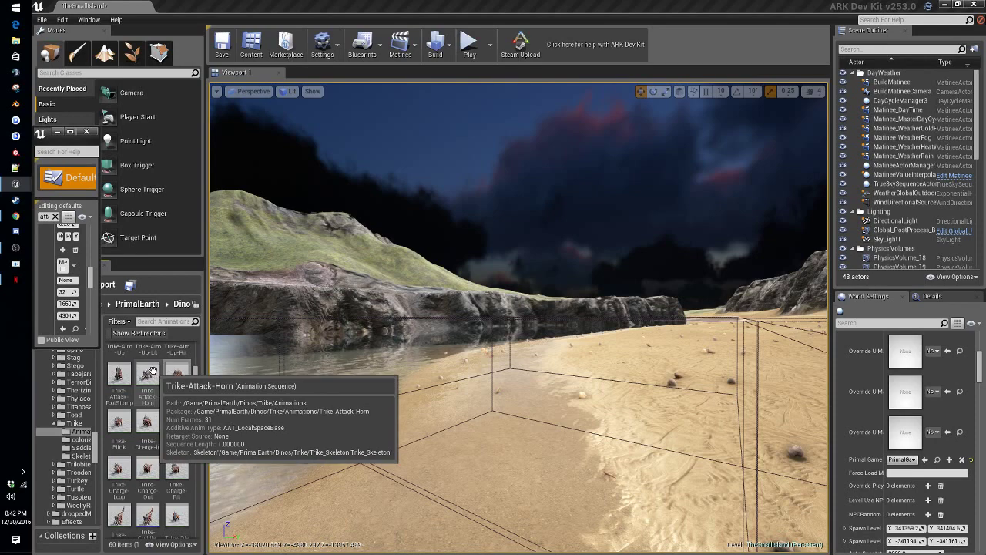
{"action": "left_click", "coordinate": [152, 374]}
{"action": "left_click", "coordinate": [176, 378], "text": "ctrl"}
{"action": "scroll", "coordinate": [85, 422], "scroll_direction": "up", "scroll_amount": 10}
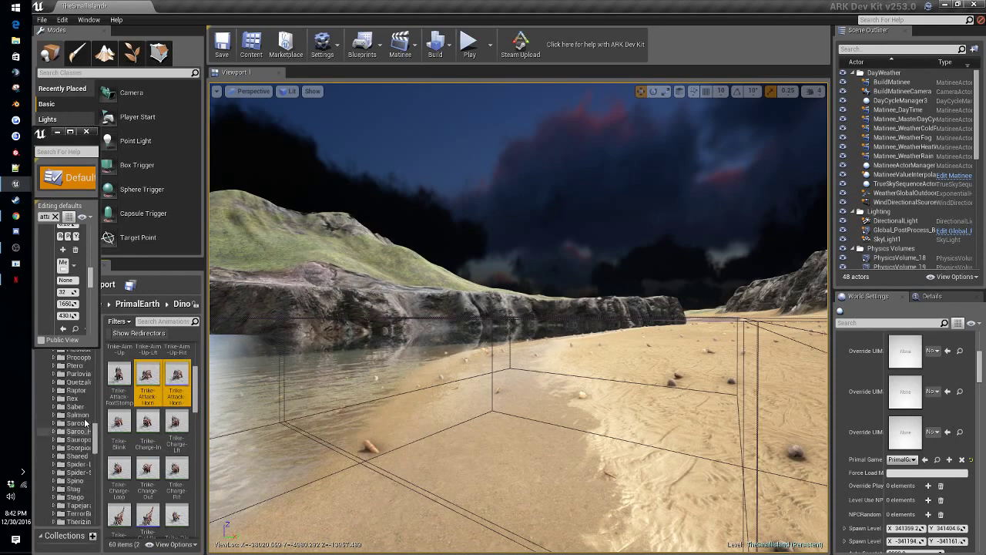
{"action": "scroll", "coordinate": [83, 420], "scroll_direction": "down", "scroll_amount": 20}
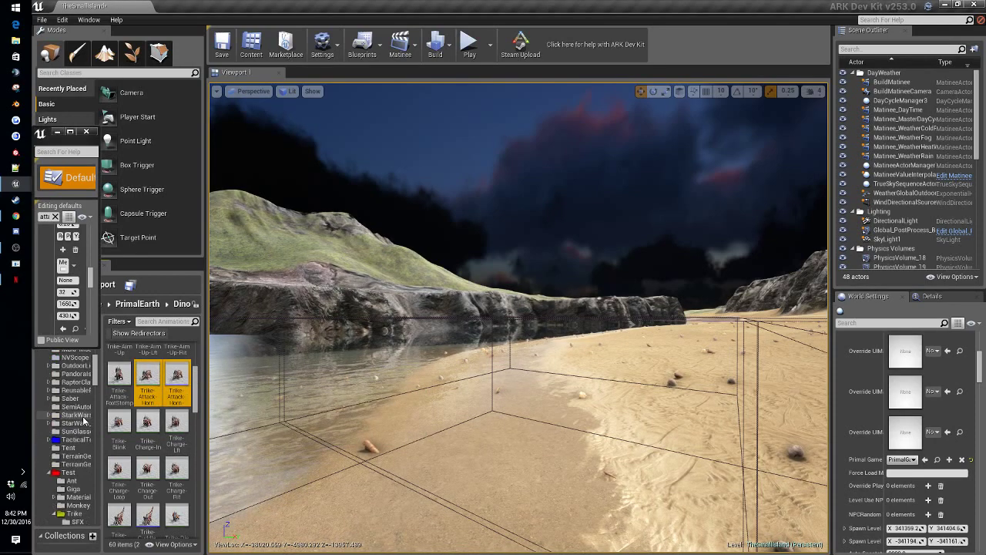
{"action": "left_click_drag", "start_coordinate": [146, 376], "coordinate": [73, 465]}
{"action": "left_click", "coordinate": [87, 479]}
{"action": "left_click", "coordinate": [74, 465]}
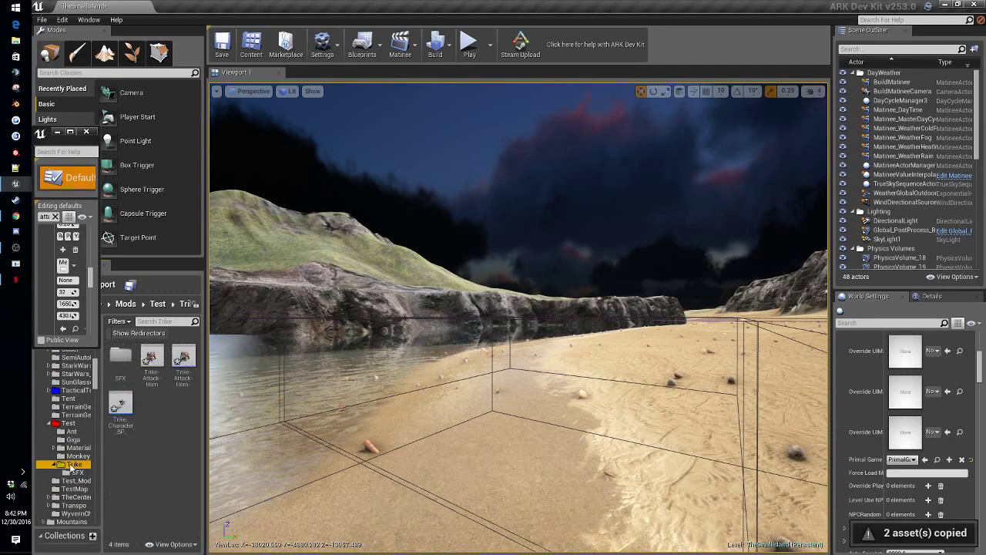
Step: Rename the copied animation Trike-Attack-2ndAttack and the copied montage Trike-Attack-2ndAttack-Montage
{"action": "right_click", "coordinate": [145, 364]}
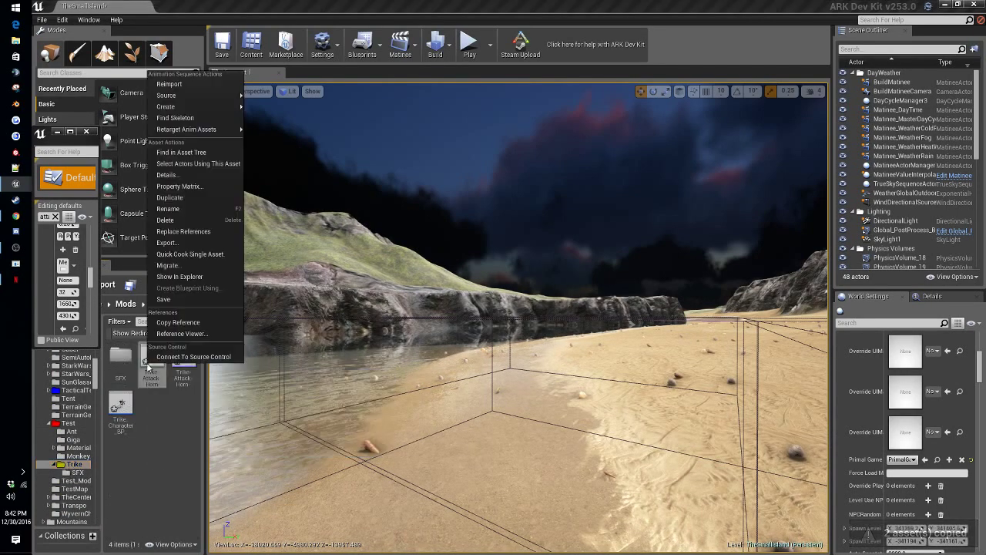
{"action": "left_click", "coordinate": [172, 198]}
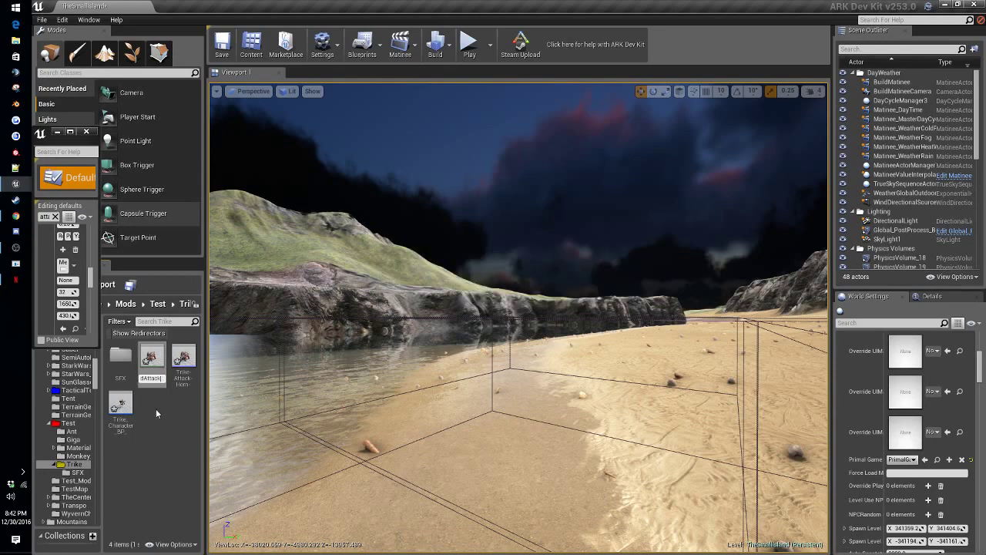
{"action": "key", "text": "Return"}
{"action": "right_click", "coordinate": [182, 360]}
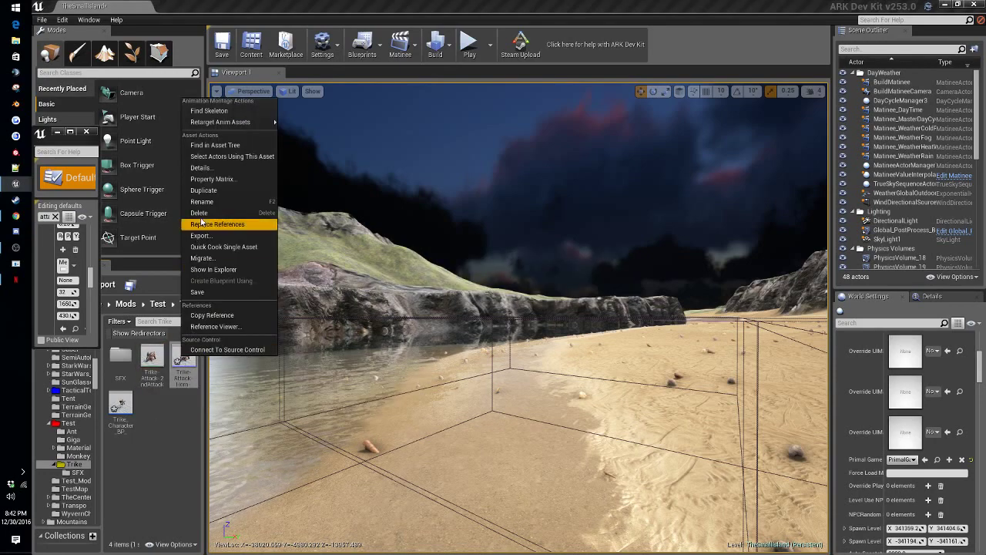
{"action": "left_click", "coordinate": [207, 208]}
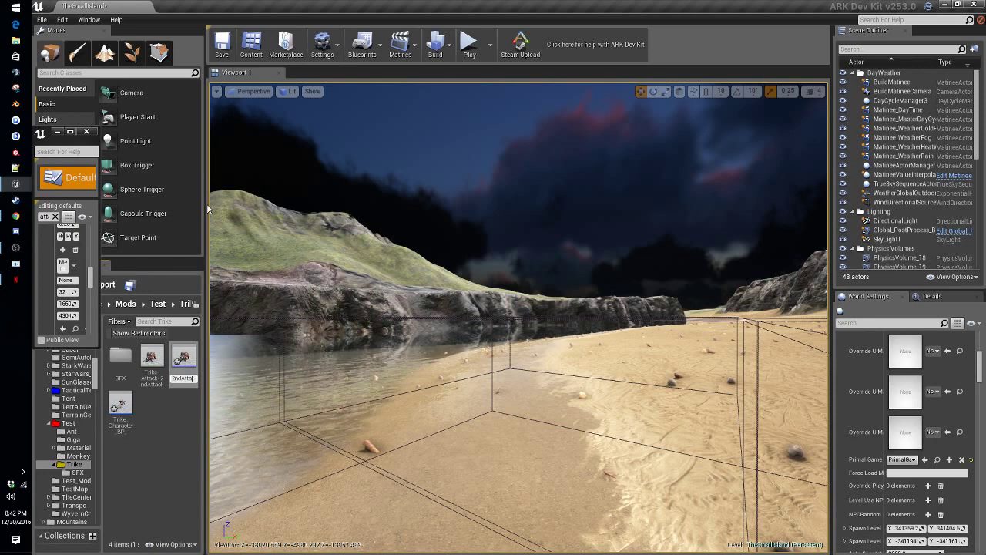
{"action": "key", "text": "Return"}
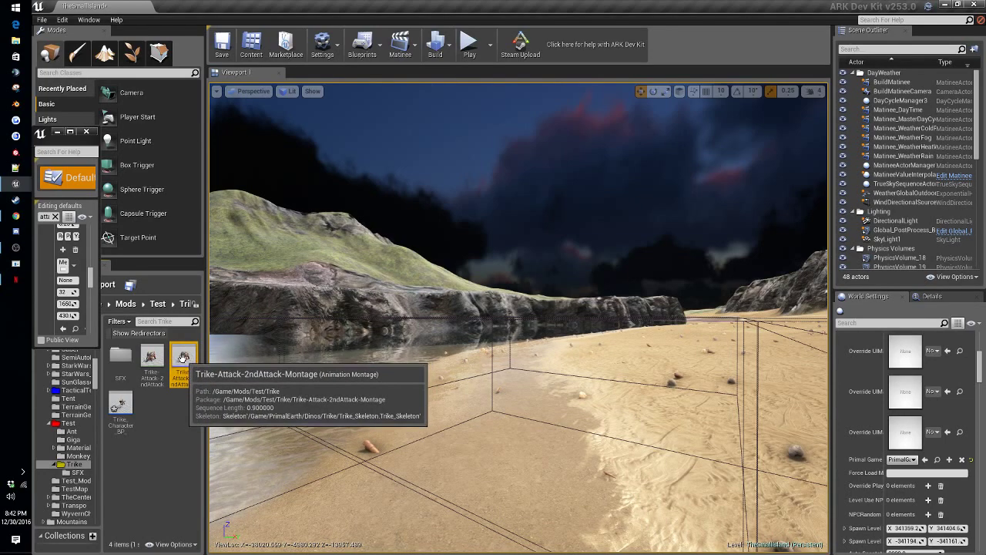
Step: Set the Animation Reference of the segment in Trike-Attack-2ndAttack-Montage to Trike-Attack-2ndAttack and save the montage
{"action": "double_click", "coordinate": [153, 367]}
{"action": "left_click", "coordinate": [70, 132]}
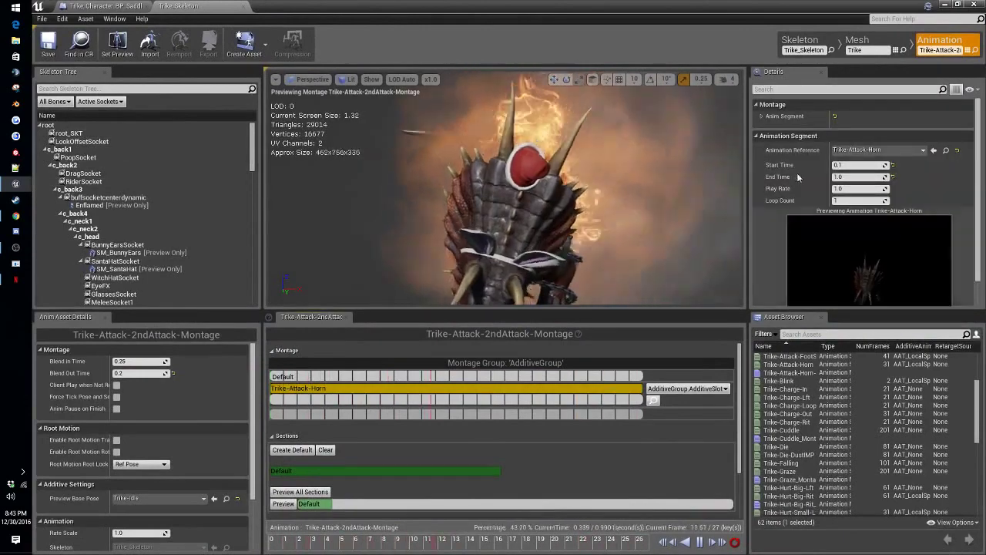
{"action": "left_click", "coordinate": [934, 149]}
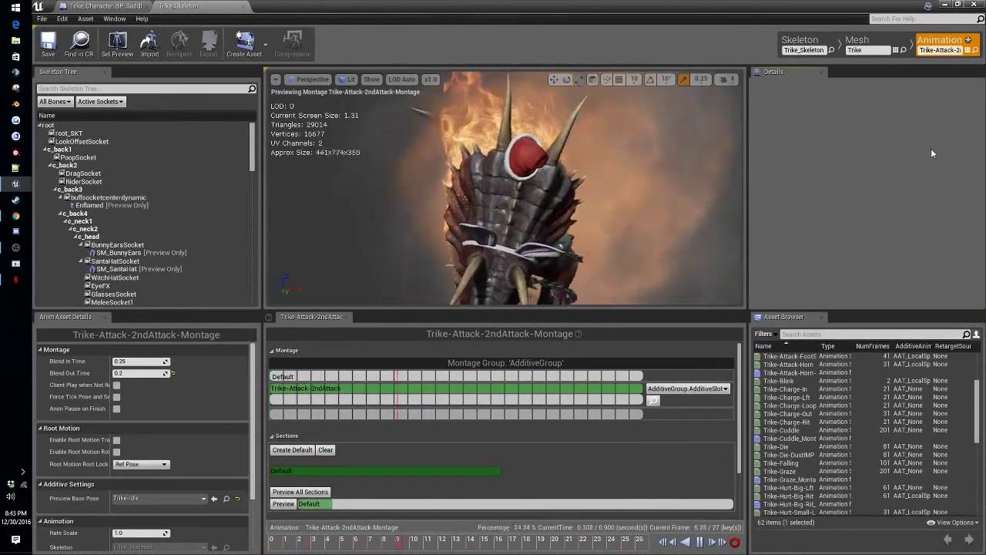
{"action": "left_click", "coordinate": [48, 45]}
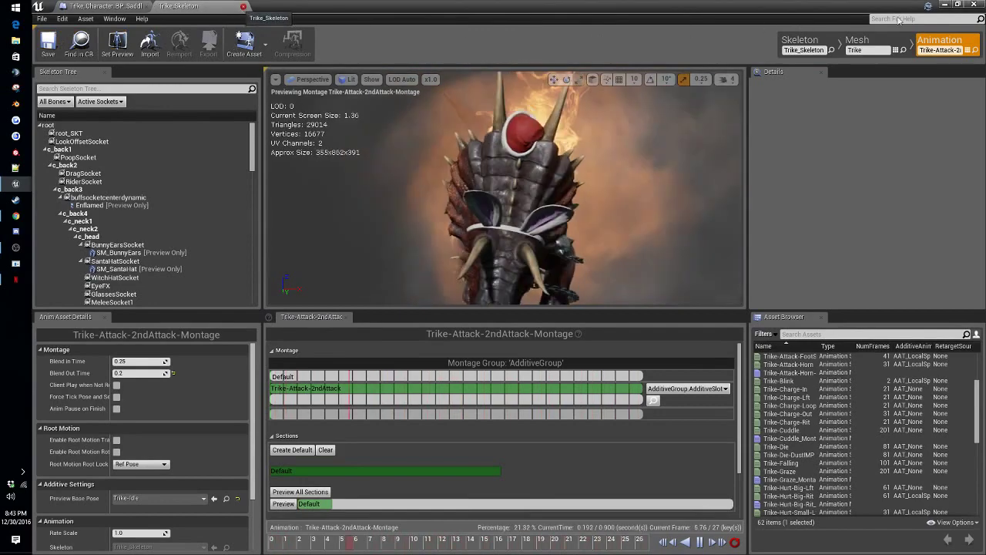
{"action": "left_click", "coordinate": [948, 6]}
{"action": "left_click", "coordinate": [958, 5]}
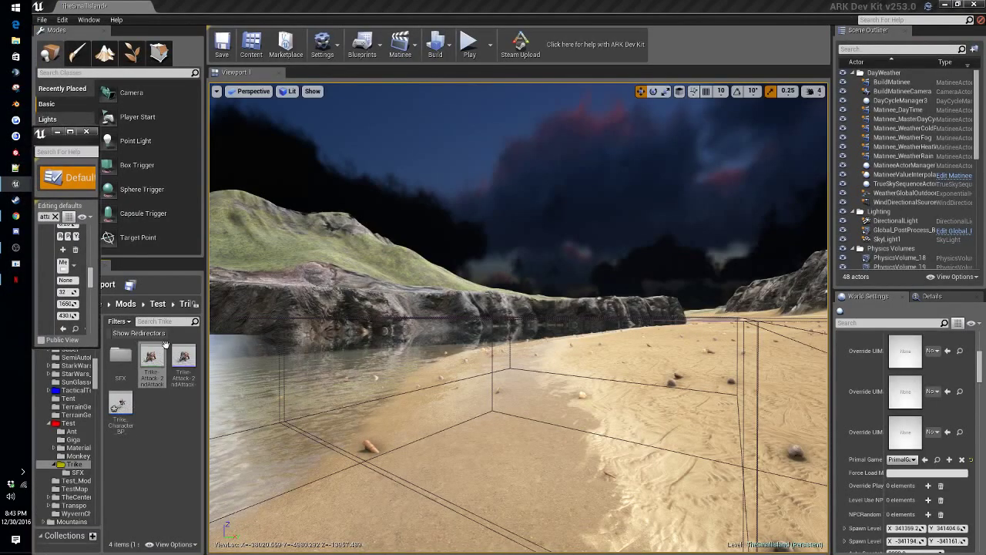
Step: Open the Trike-Attack-2ndAttack animation and assign Trike_ProjAttack_Cue from the SFX folder to its sound notify
{"action": "left_click", "coordinate": [153, 361]}
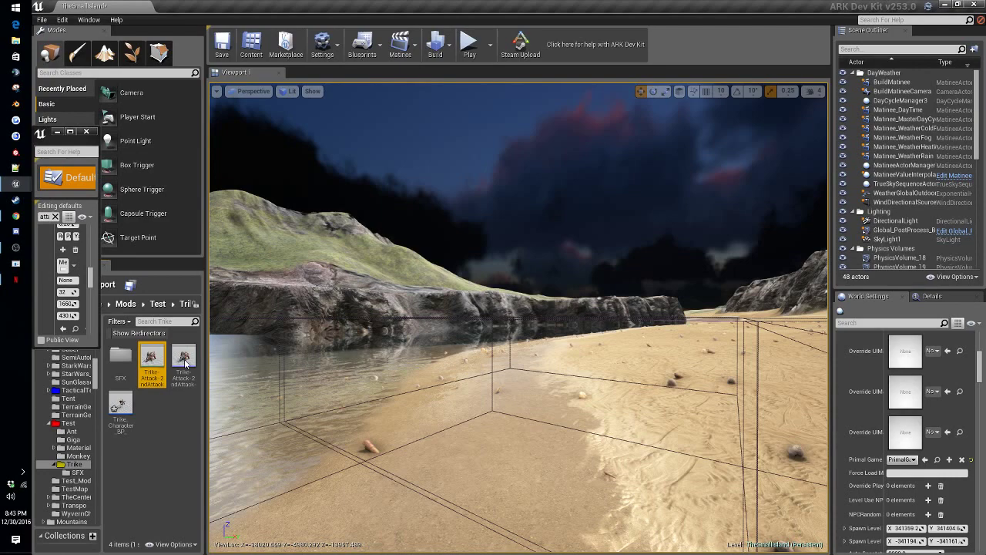
{"action": "double_click", "coordinate": [184, 360]}
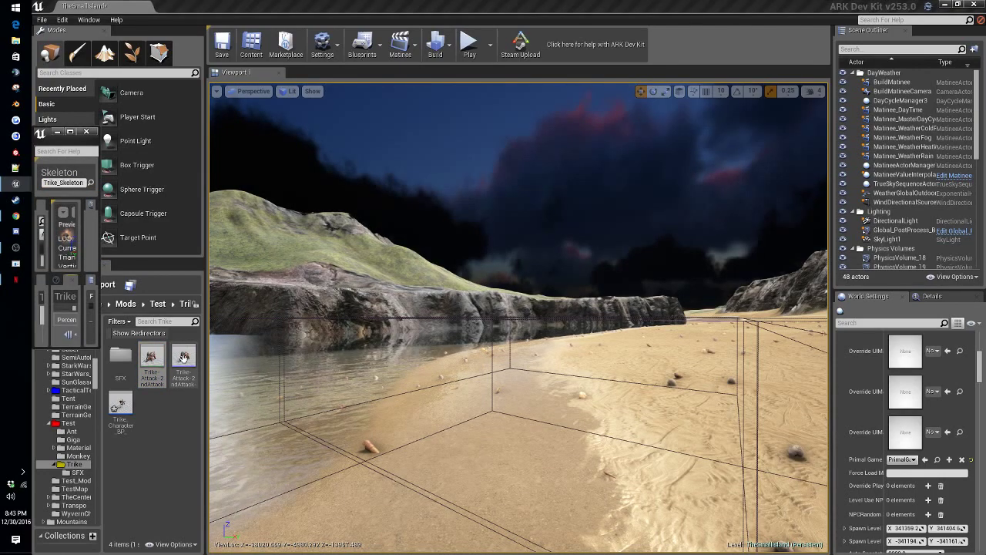
{"action": "left_click_drag", "start_coordinate": [66, 140], "coordinate": [408, 126]}
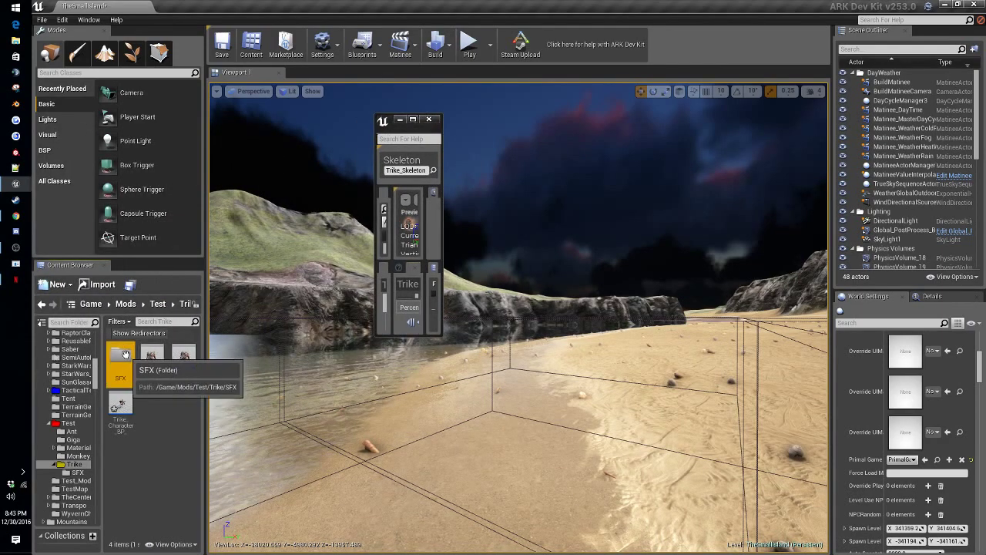
{"action": "double_click", "coordinate": [120, 356]}
{"action": "left_click", "coordinate": [148, 365]}
{"action": "left_click", "coordinate": [413, 120]}
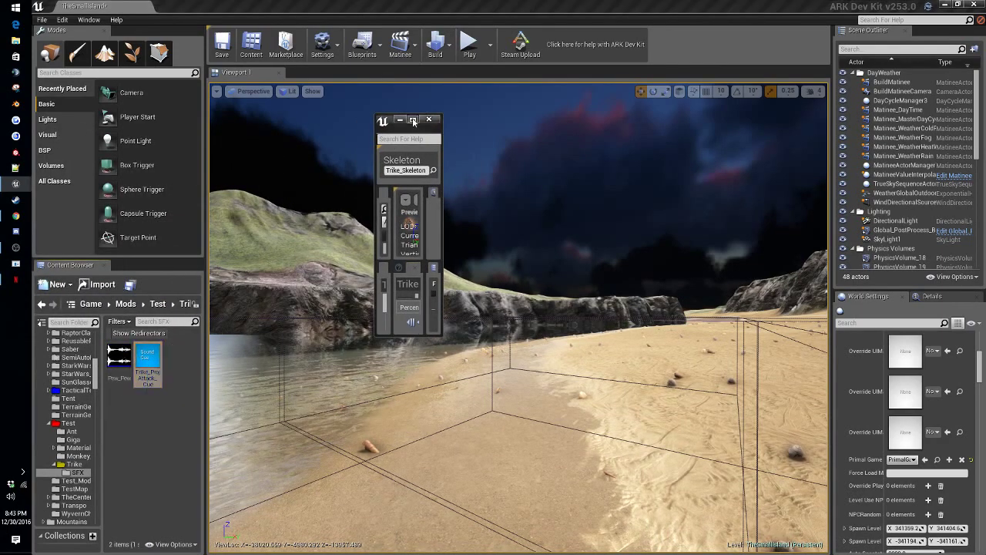
{"action": "left_click", "coordinate": [487, 366]}
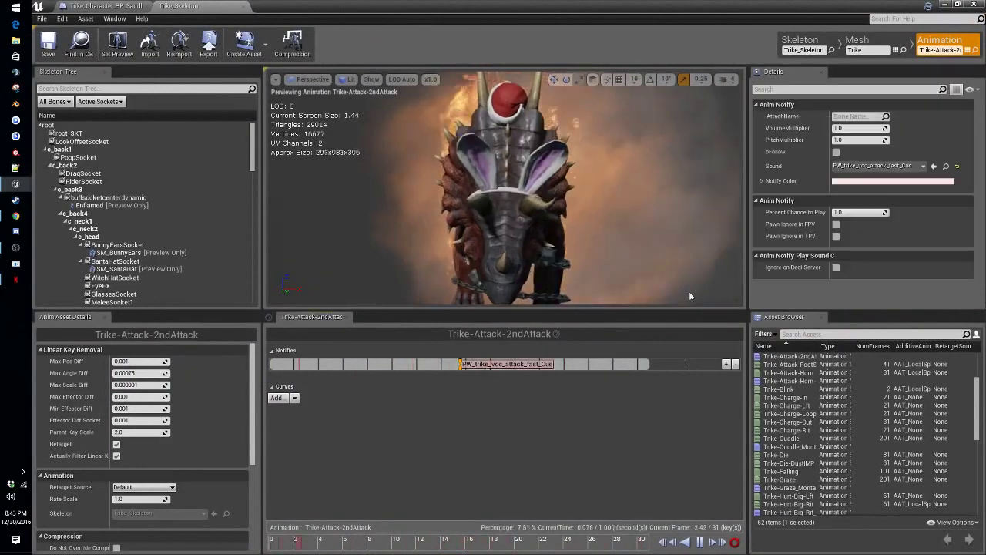
{"action": "left_click", "coordinate": [934, 166]}
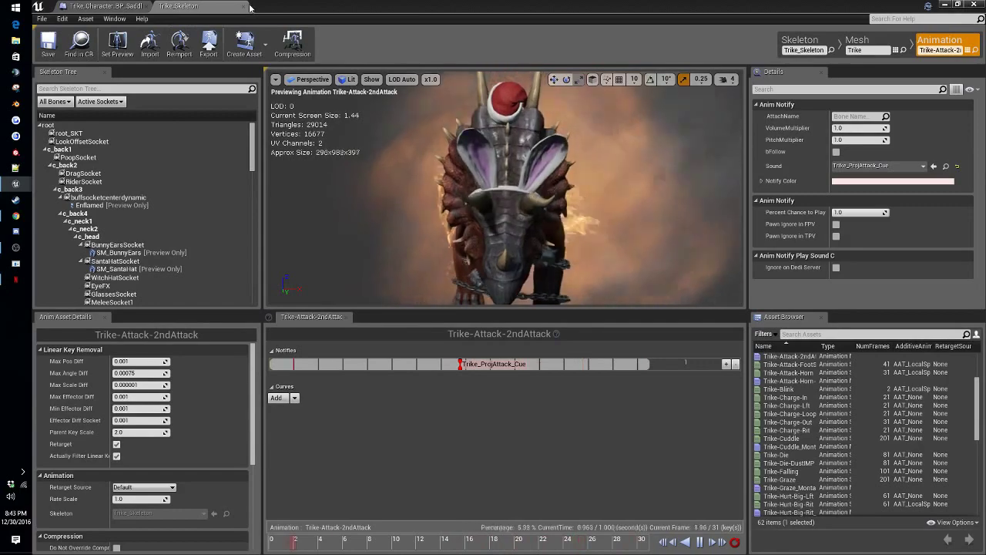
Step: Assign Trike-Attack-2ndAttack-Montage to the new attack's Attack Animations element in the Trike character blueprint
{"action": "left_click", "coordinate": [100, 6]}
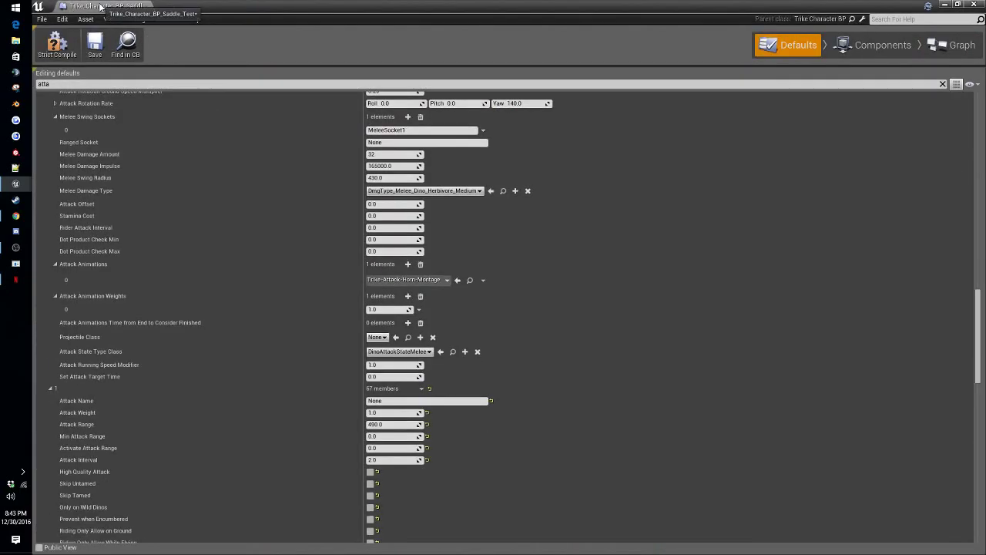
{"action": "scroll", "coordinate": [262, 223], "scroll_direction": "down", "scroll_amount": 8}
{"action": "scroll", "coordinate": [258, 221], "scroll_direction": "down", "scroll_amount": 10}
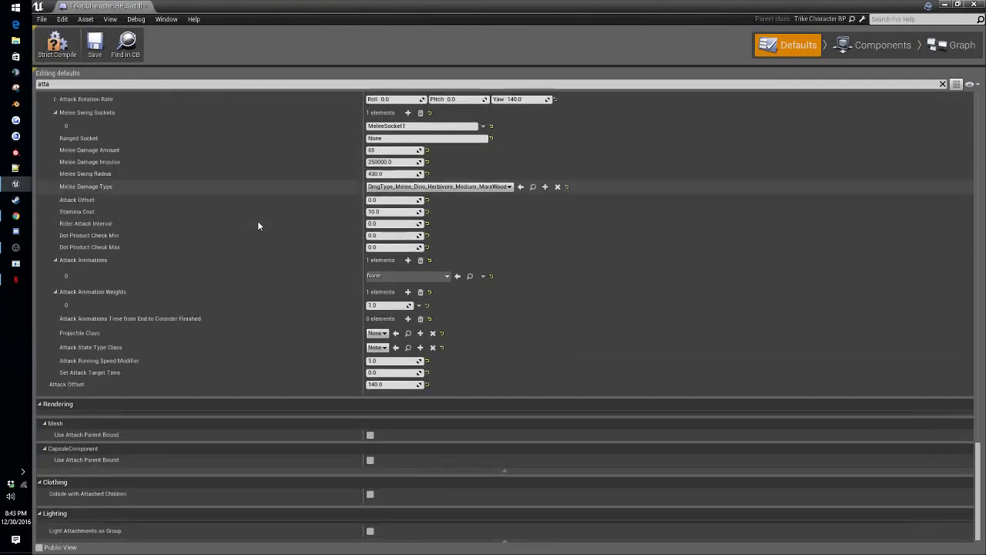
{"action": "left_click", "coordinate": [958, 5]}
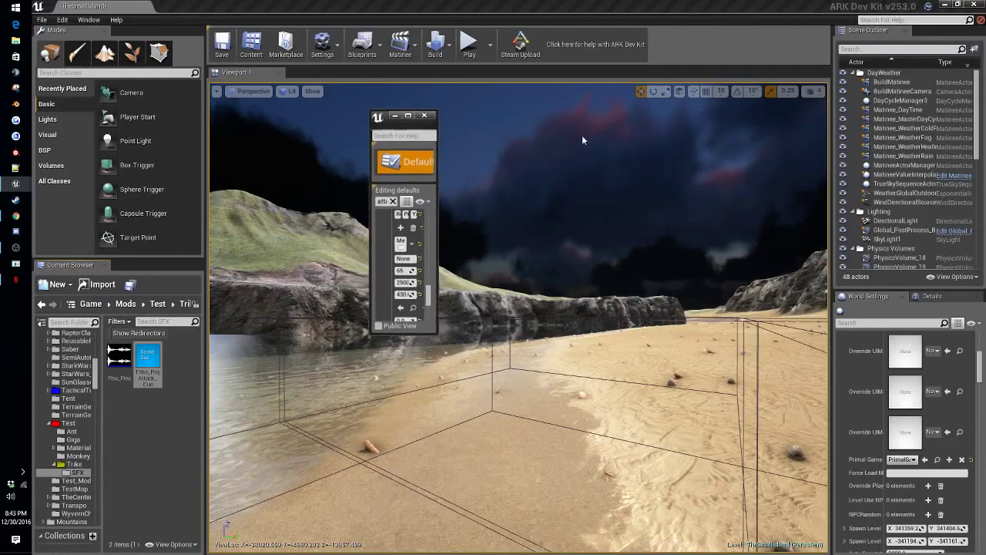
{"action": "left_click", "coordinate": [74, 465]}
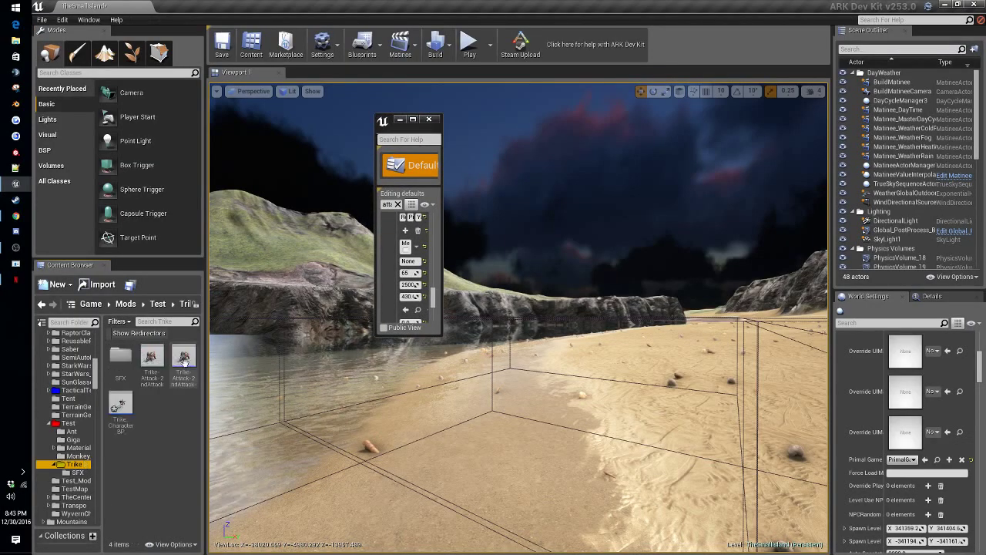
{"action": "left_click", "coordinate": [413, 119]}
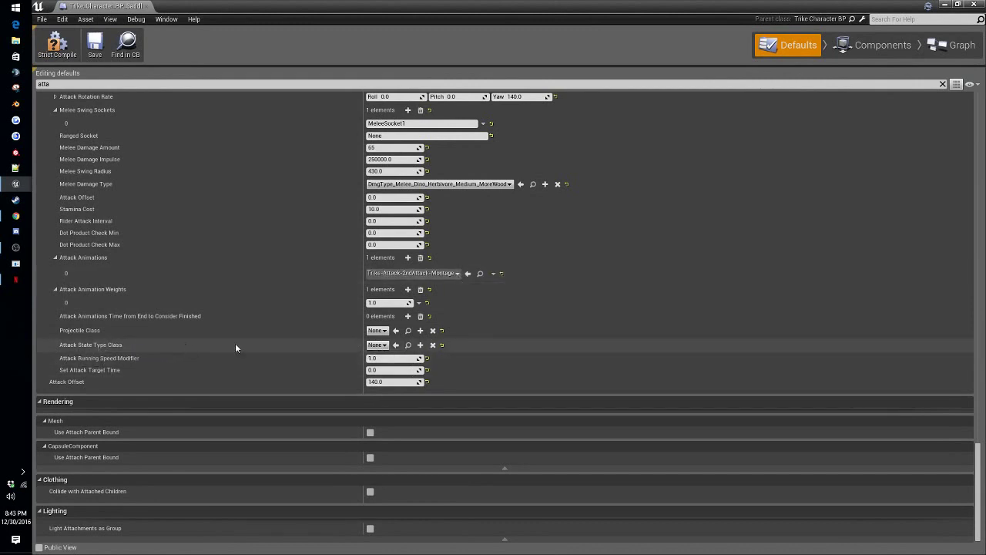
Step: Match the new attack's Attack State Type Class to the first attack's DinoAttackStateMelee and save the blueprint
{"action": "scroll", "coordinate": [540, 331], "scroll_direction": "up", "scroll_amount": 2}
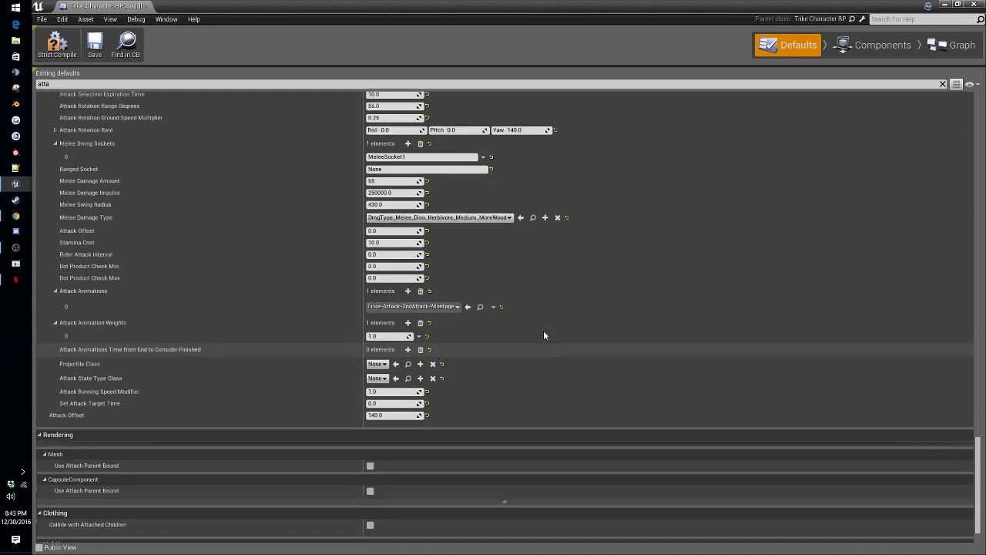
{"action": "scroll", "coordinate": [543, 335], "scroll_direction": "up", "scroll_amount": 3}
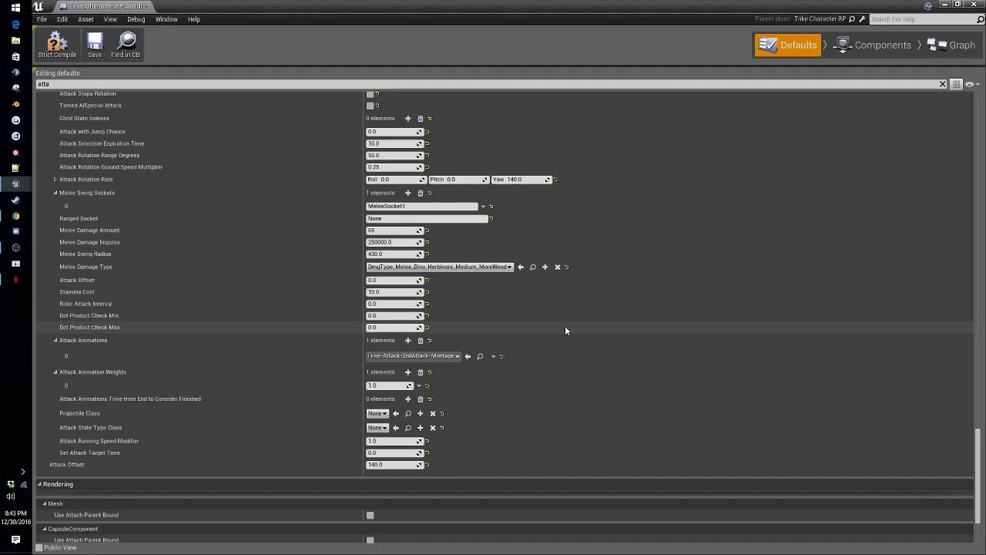
{"action": "scroll", "coordinate": [565, 330], "scroll_direction": "up", "scroll_amount": 20}
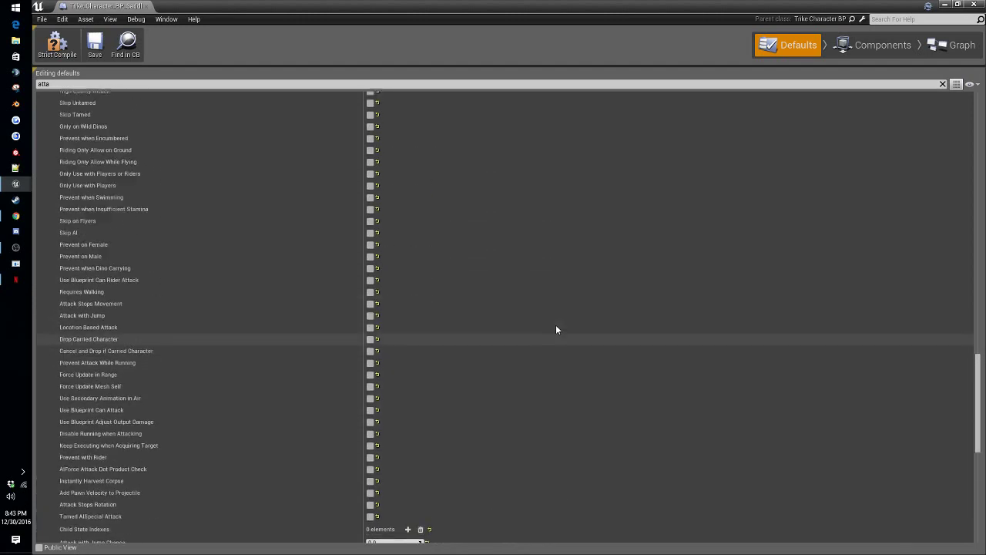
{"action": "scroll", "coordinate": [557, 330], "scroll_direction": "up", "scroll_amount": 10}
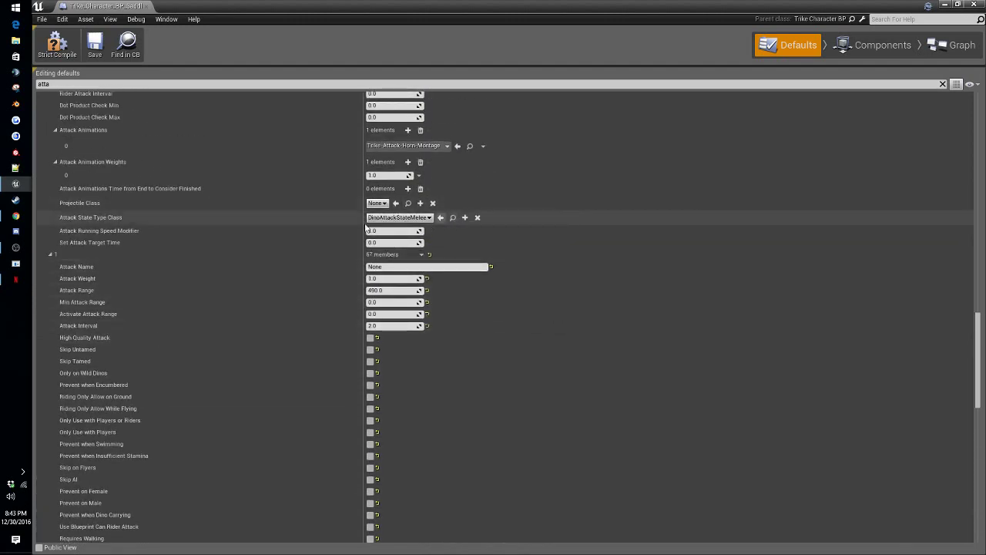
{"action": "scroll", "coordinate": [455, 276], "scroll_direction": "down", "scroll_amount": 20}
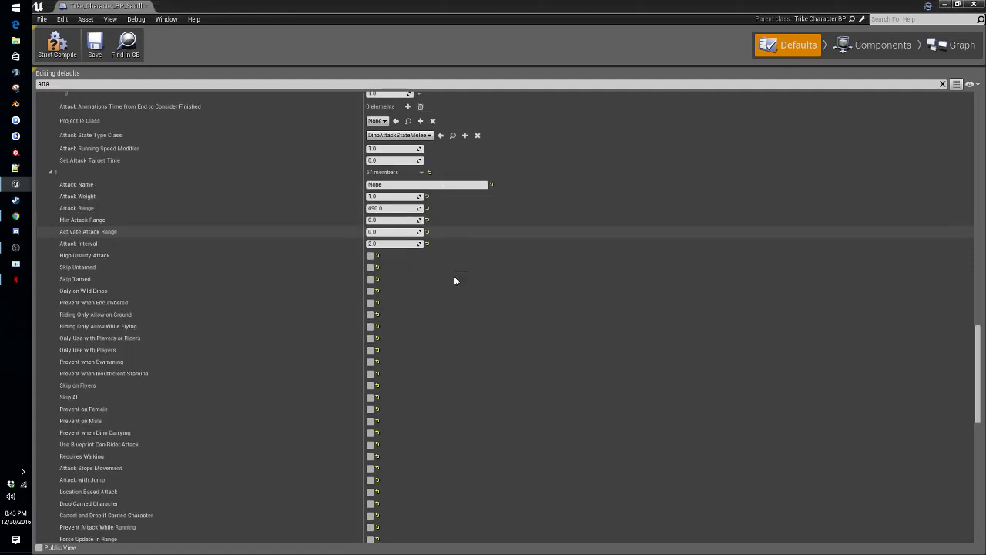
{"action": "scroll", "coordinate": [451, 276], "scroll_direction": "down", "scroll_amount": 10}
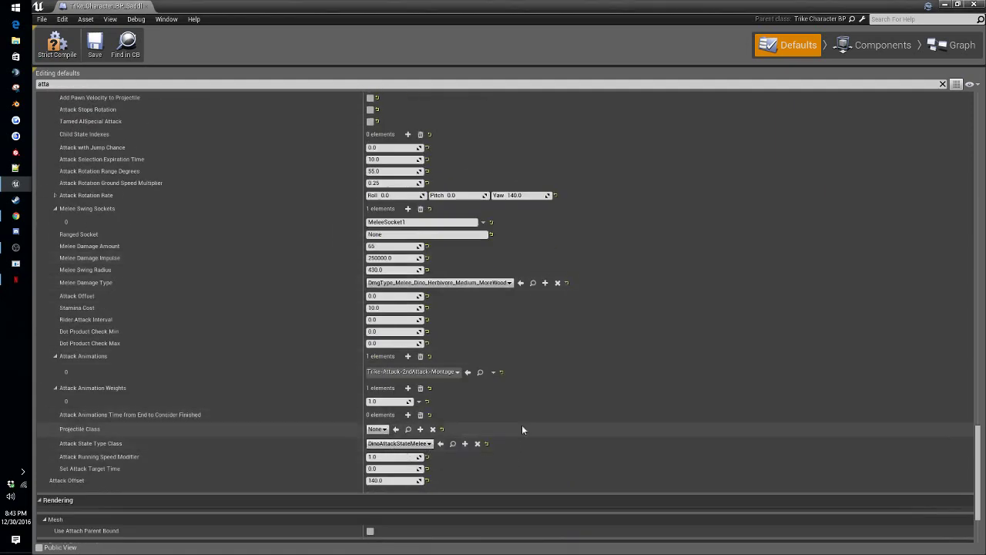
{"action": "left_click", "coordinate": [94, 44]}
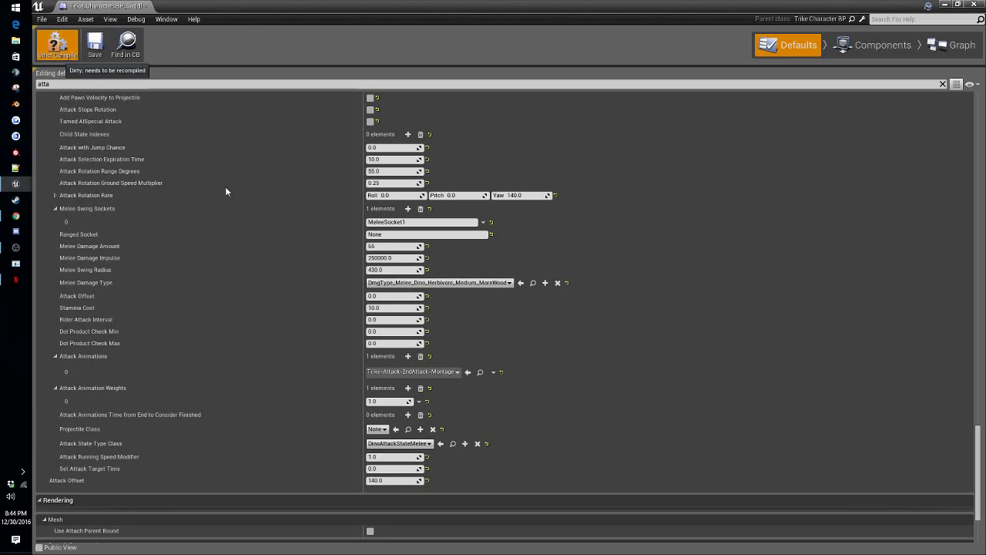
Step: Compile the Trike character blueprint and start a play session of the level in the editor
{"action": "key", "text": "F7"}
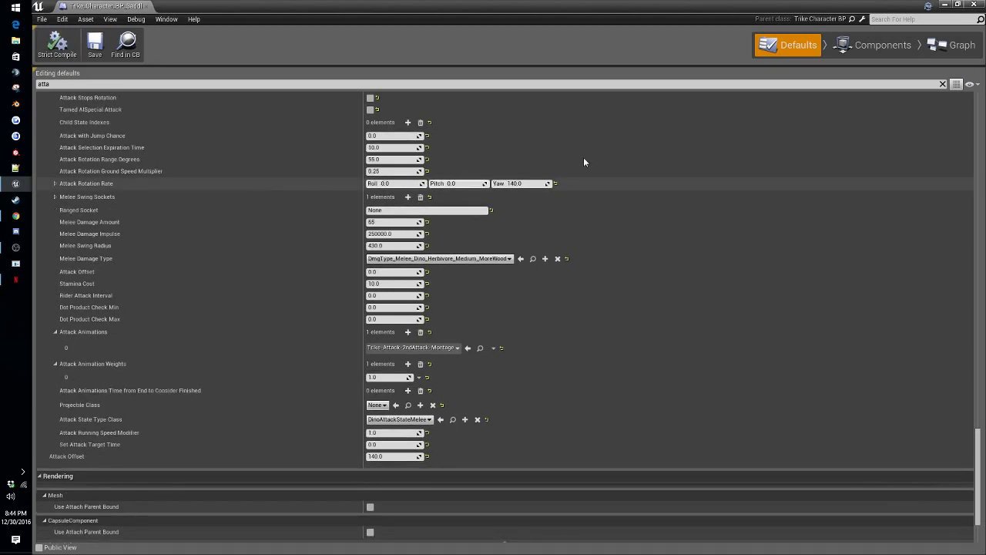
{"action": "left_click", "coordinate": [957, 5]}
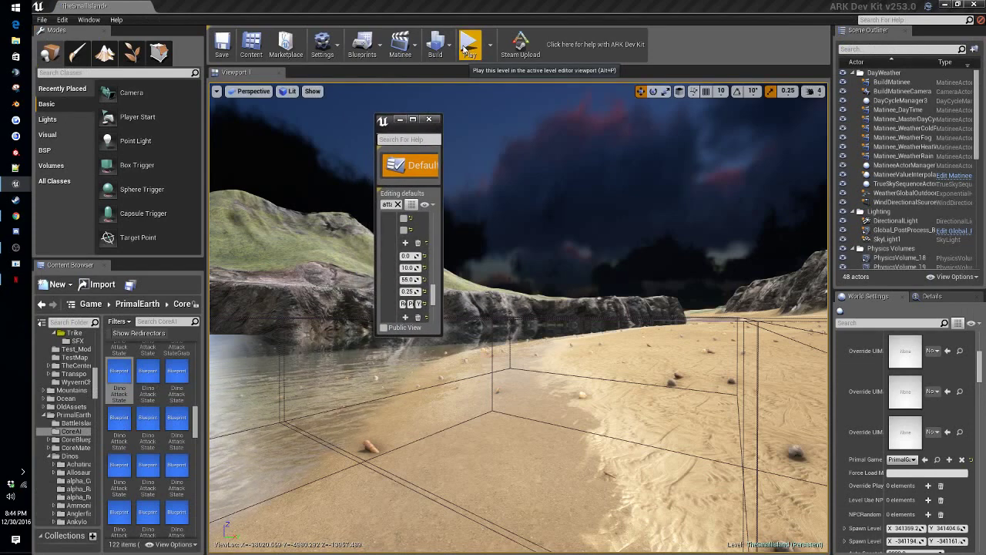
{"action": "left_click_drag", "start_coordinate": [397, 133], "coordinate": [121, 95]}
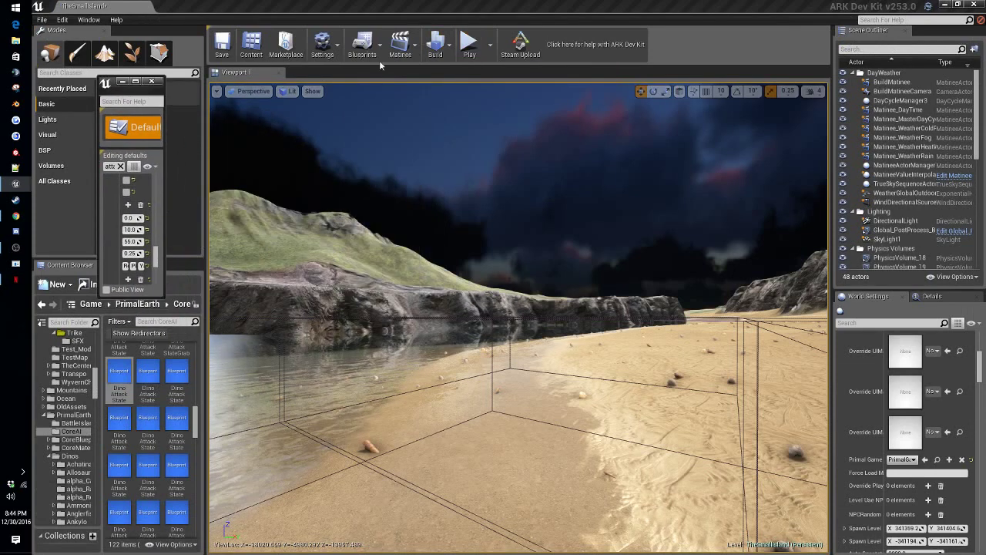
{"action": "left_click", "coordinate": [466, 44]}
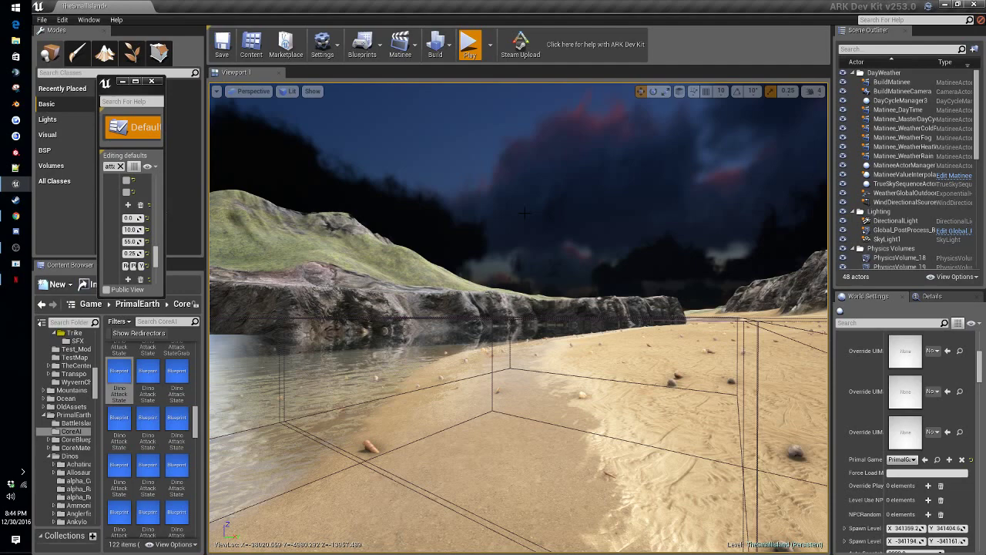
{"action": "key", "text": "alt+p"}
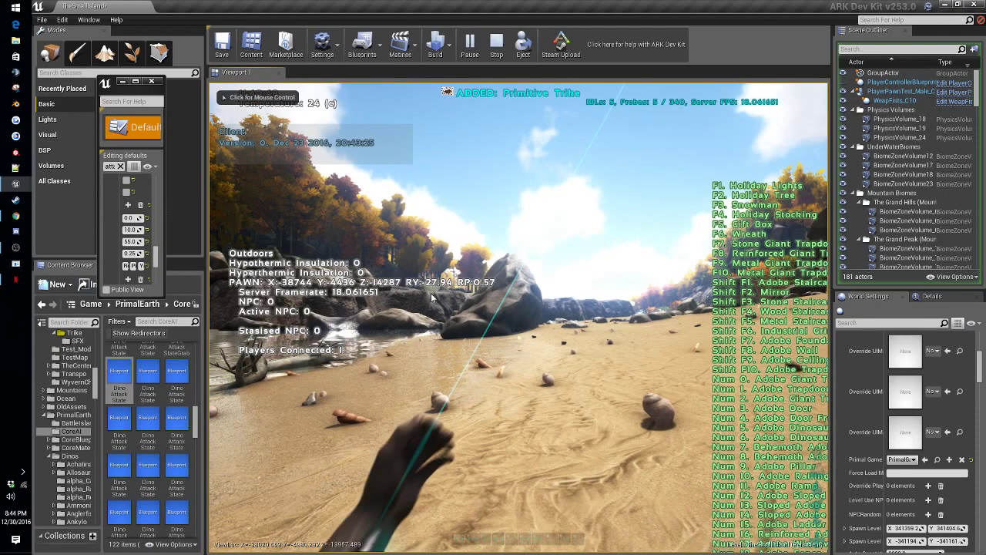
Step: Mount a Trike in the play session, try out its attacks while riding, and end the session
{"action": "key", "text": "i"}
{"action": "double_click", "coordinate": [393, 329]}
{"action": "key", "text": "i"}
{"action": "key", "text": "w"}
{"action": "key", "text": "e"}
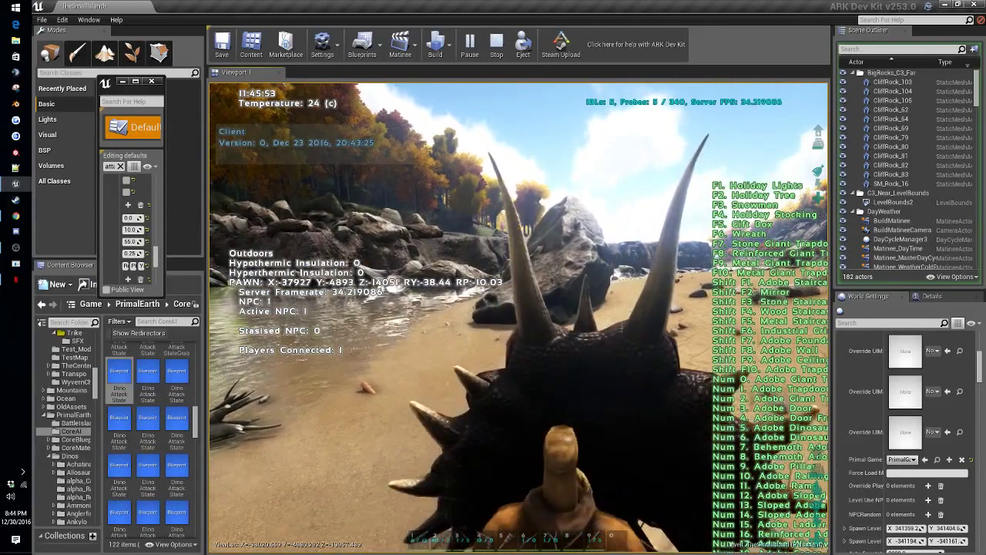
{"action": "left_click", "coordinate": [519, 317]}
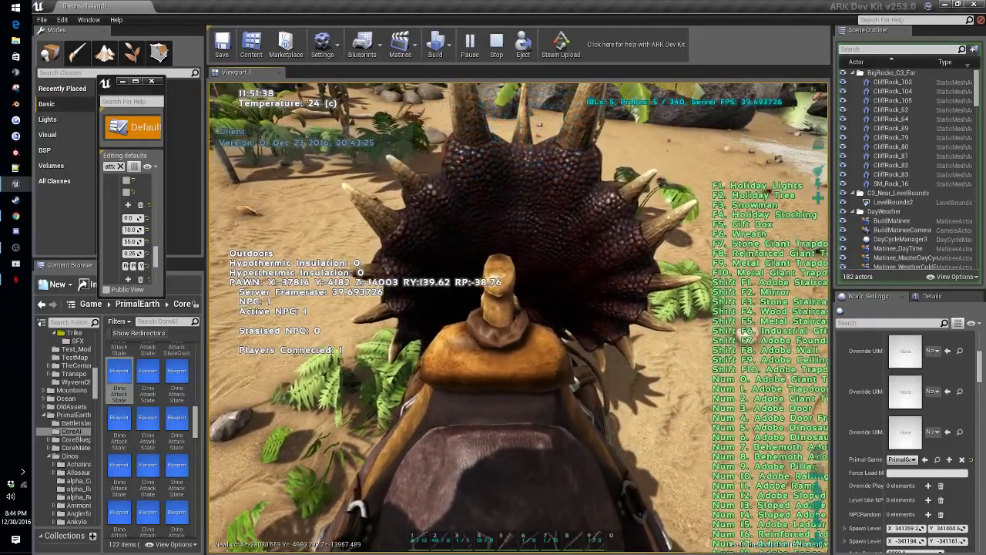
{"action": "key", "text": "w"}
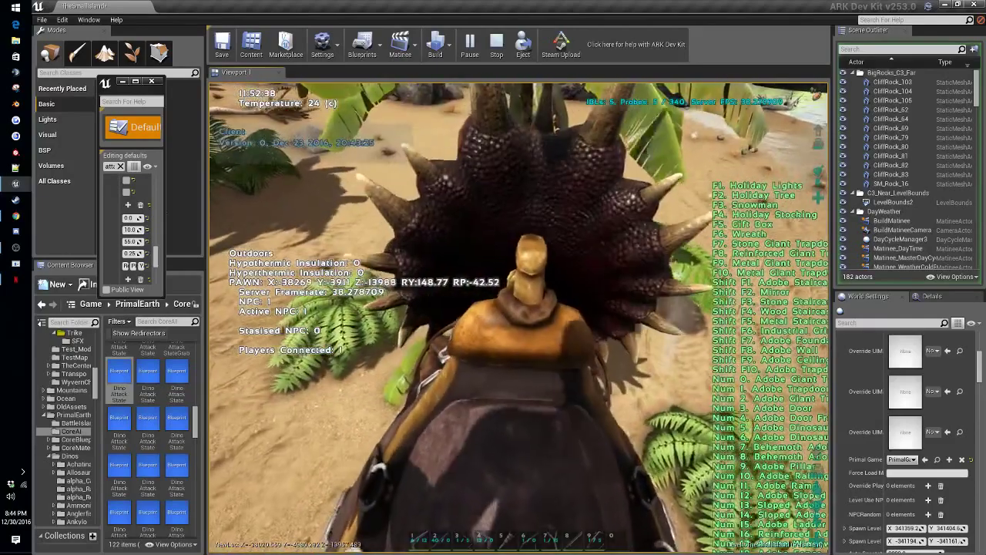
{"action": "key", "text": "w"}
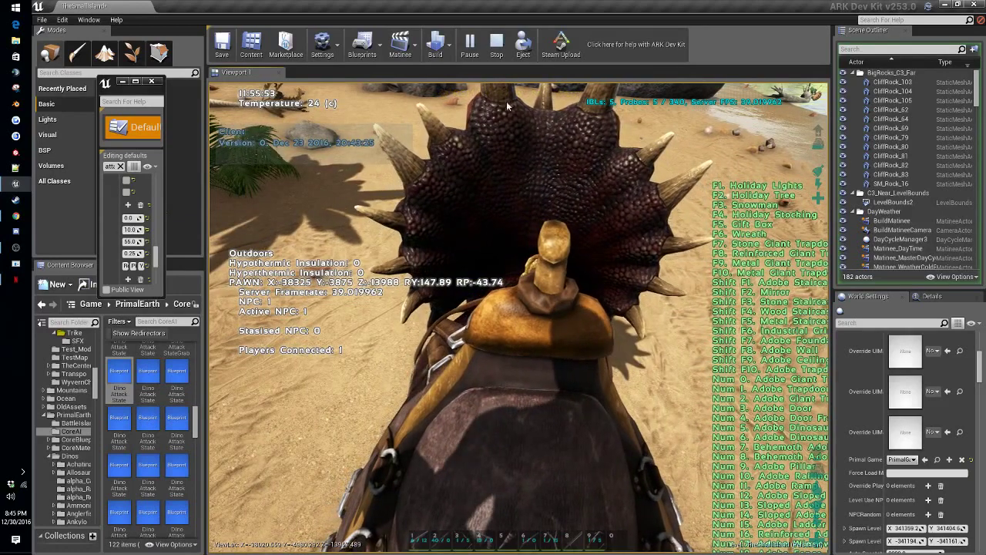
{"action": "key", "text": "Escape"}
Step: Add a Box component under the Mesh in the Trike blueprint and set its Parent Socket to GlassesSocket
{"action": "left_click", "coordinate": [135, 81]}
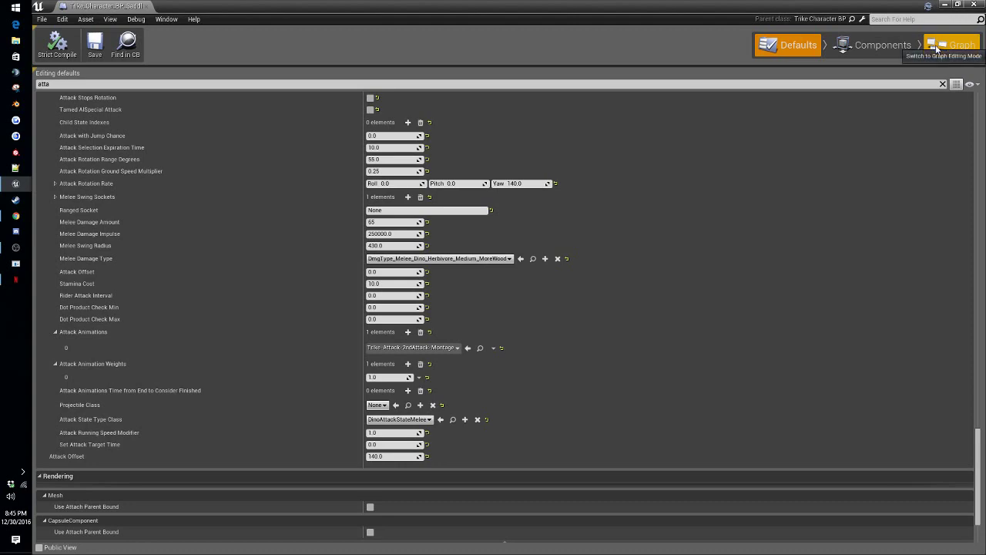
{"action": "left_click", "coordinate": [884, 46]}
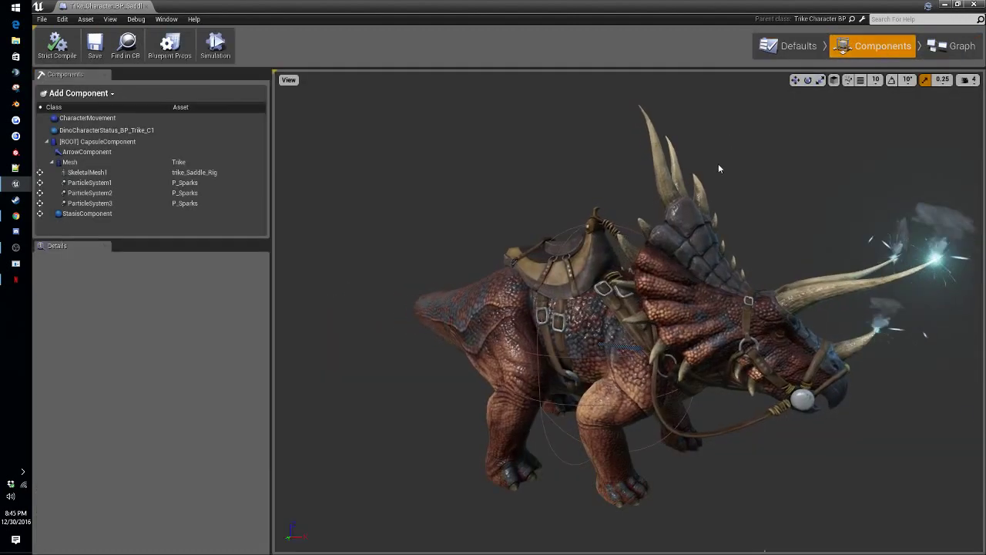
{"action": "left_click_drag", "start_coordinate": [628, 323], "coordinate": [594, 324]}
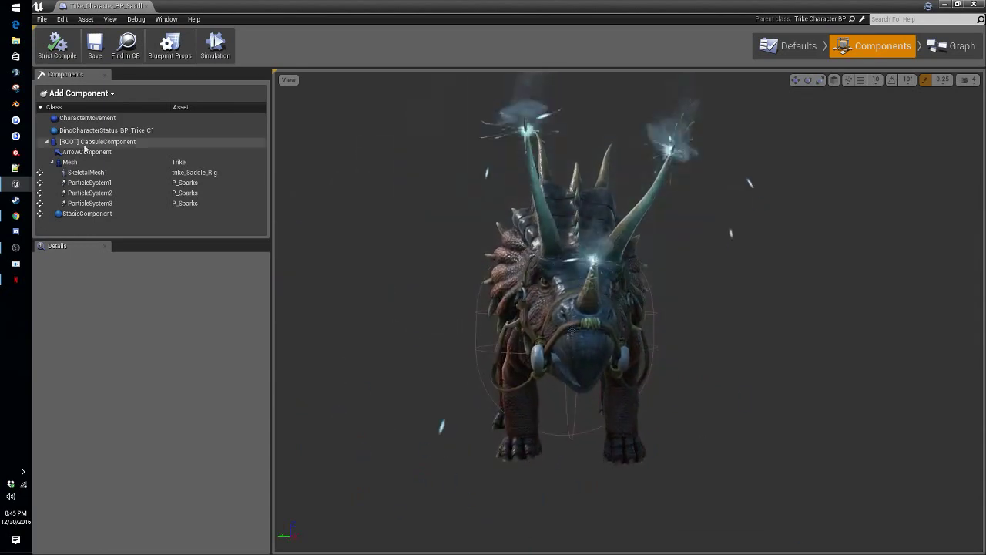
{"action": "left_click", "coordinate": [77, 92]}
{"action": "scroll", "coordinate": [85, 248], "scroll_direction": "down", "scroll_amount": 5}
{"action": "scroll", "coordinate": [79, 248], "scroll_direction": "down", "scroll_amount": 15}
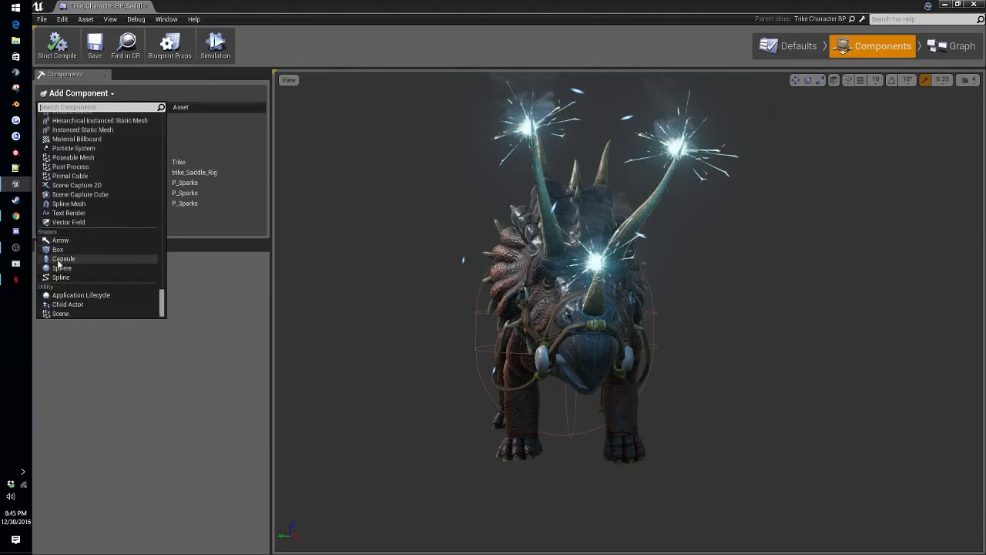
{"action": "left_click", "coordinate": [58, 249]}
{"action": "left_click_drag", "start_coordinate": [58, 229], "coordinate": [69, 163]}
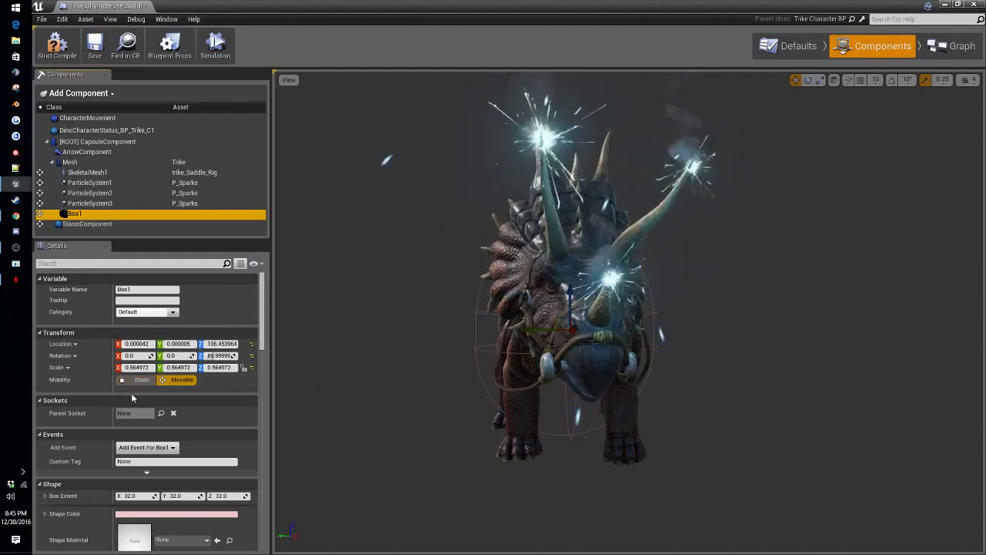
{"action": "left_click", "coordinate": [161, 413]}
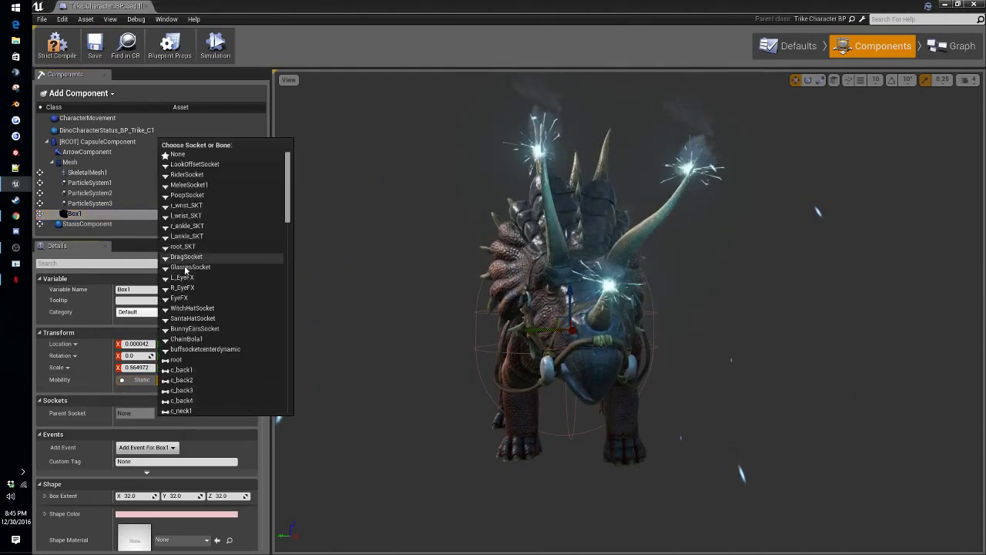
{"action": "left_click", "coordinate": [176, 270]}
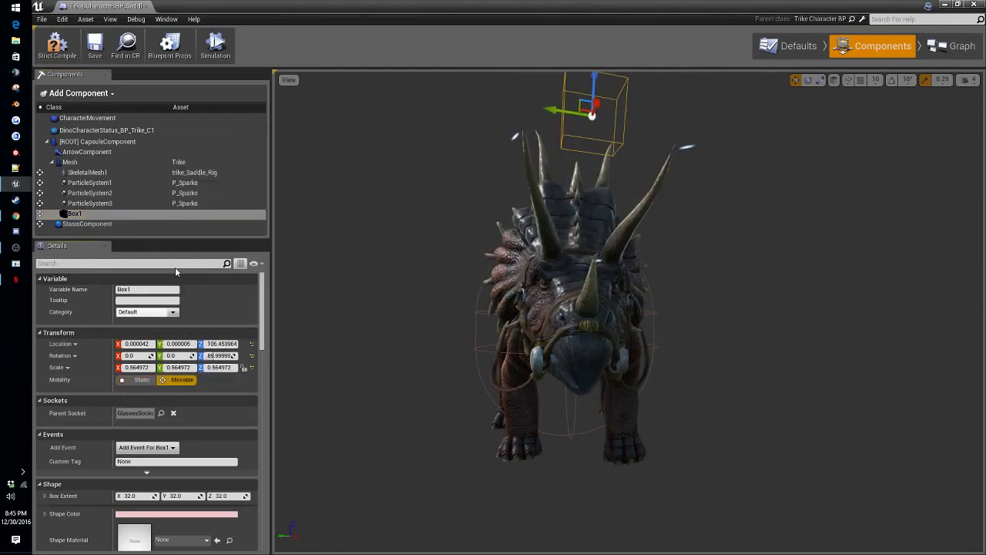
Step: Move the box in front of the Trike's face near its horns, to about Y 60.7 and Z 29.1
{"action": "right_click_drag", "start_coordinate": [472, 221], "coordinate": [370, 185]}
{"action": "left_click", "coordinate": [288, 79]}
{"action": "left_click", "coordinate": [365, 161]}
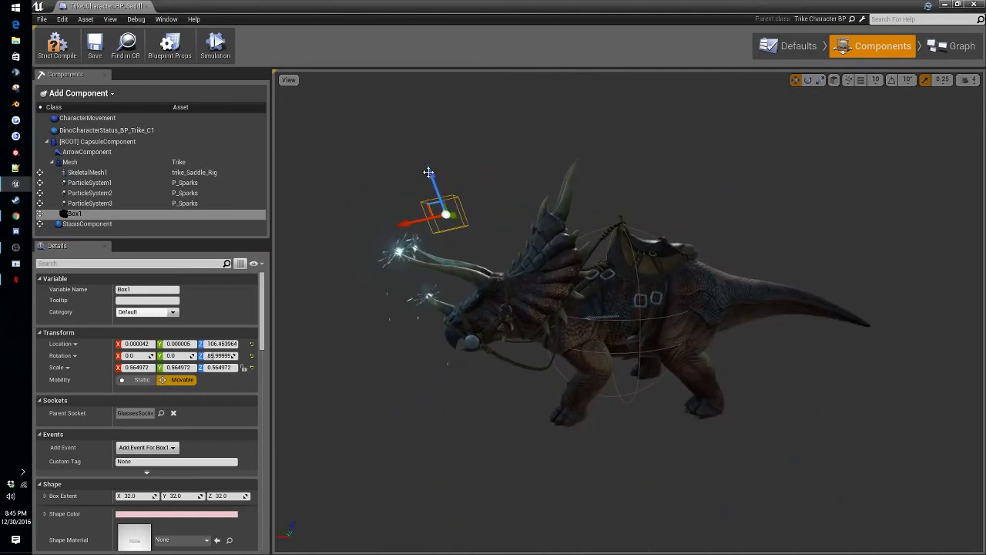
{"action": "left_click_drag", "start_coordinate": [430, 171], "coordinate": [443, 229]}
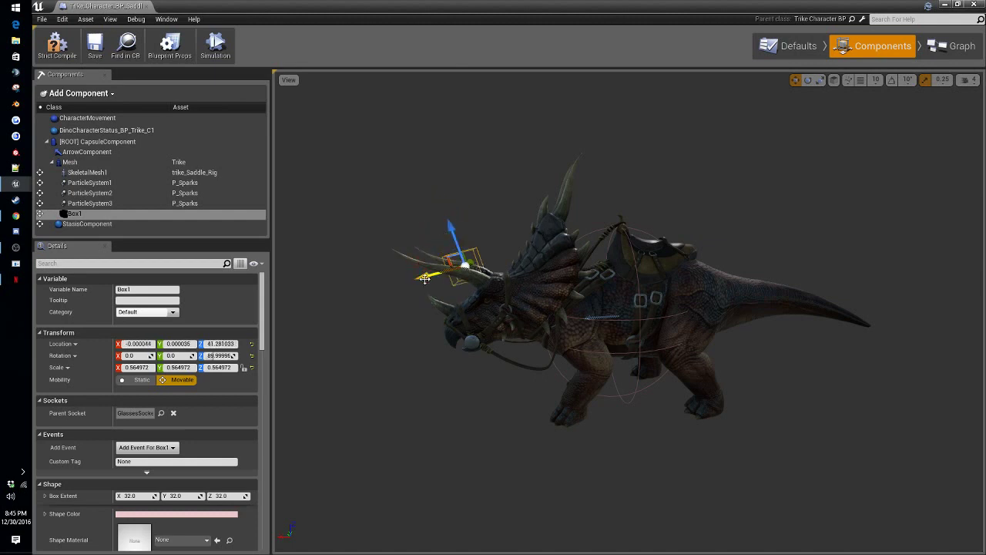
{"action": "right_click_drag", "start_coordinate": [436, 332], "coordinate": [487, 335]}
{"action": "left_click_drag", "start_coordinate": [354, 231], "coordinate": [355, 240]}
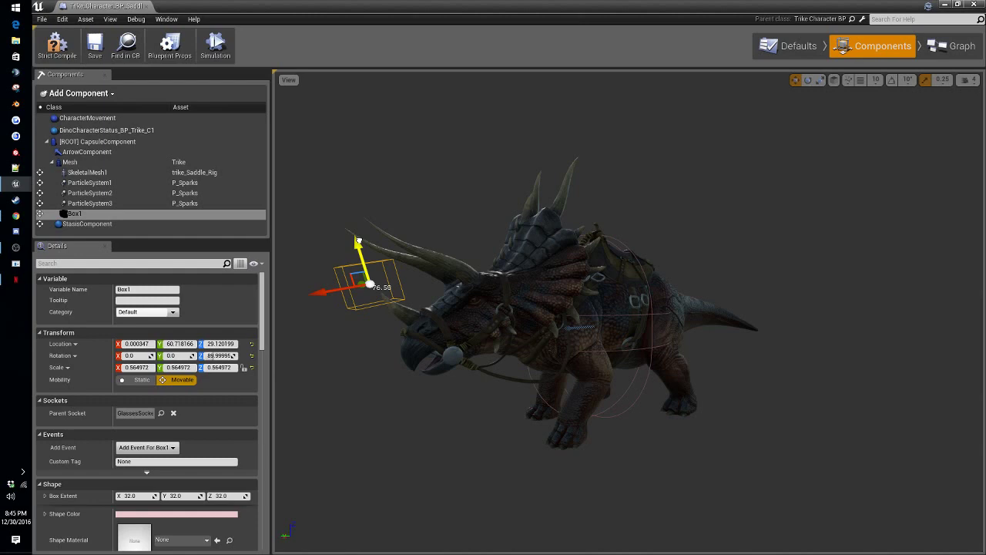
{"action": "left_click_drag", "start_coordinate": [458, 259], "coordinate": [397, 258]}
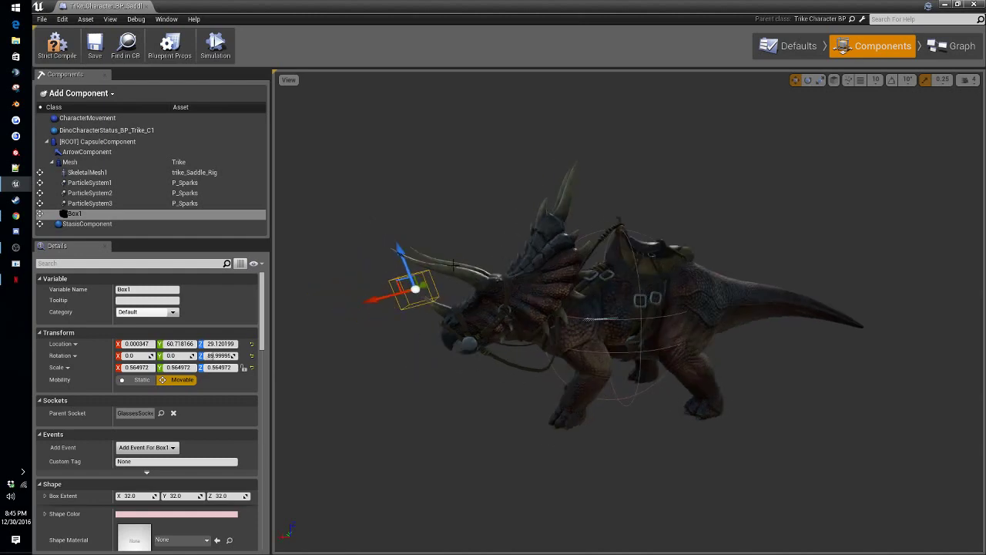
{"action": "left_click_drag", "start_coordinate": [416, 319], "coordinate": [412, 322]}
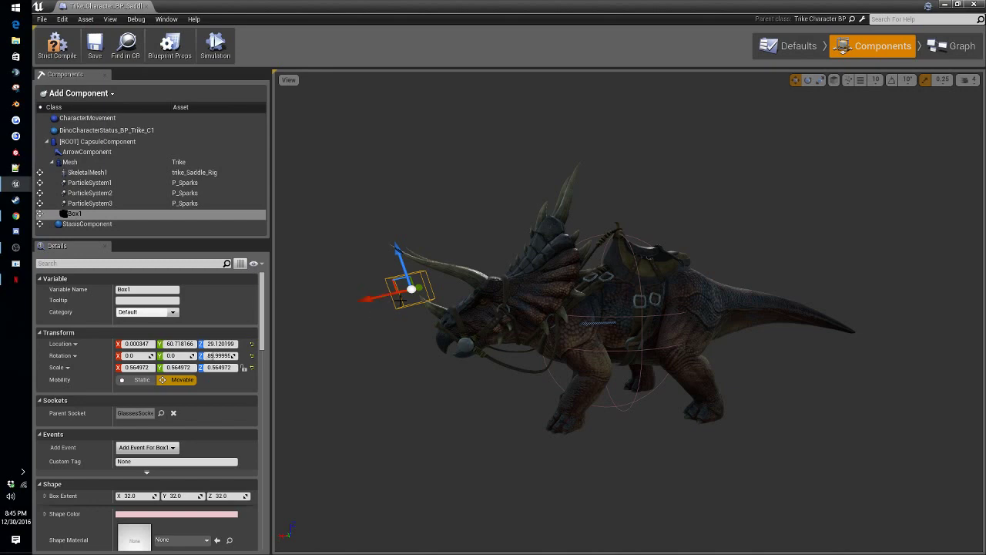
Step: Set the box component's Y rotation to 15 and check its alignment with the Trike's head in the preview
{"action": "left_click_drag", "start_coordinate": [388, 312], "coordinate": [291, 317]}
{"action": "left_click", "coordinate": [178, 355]}
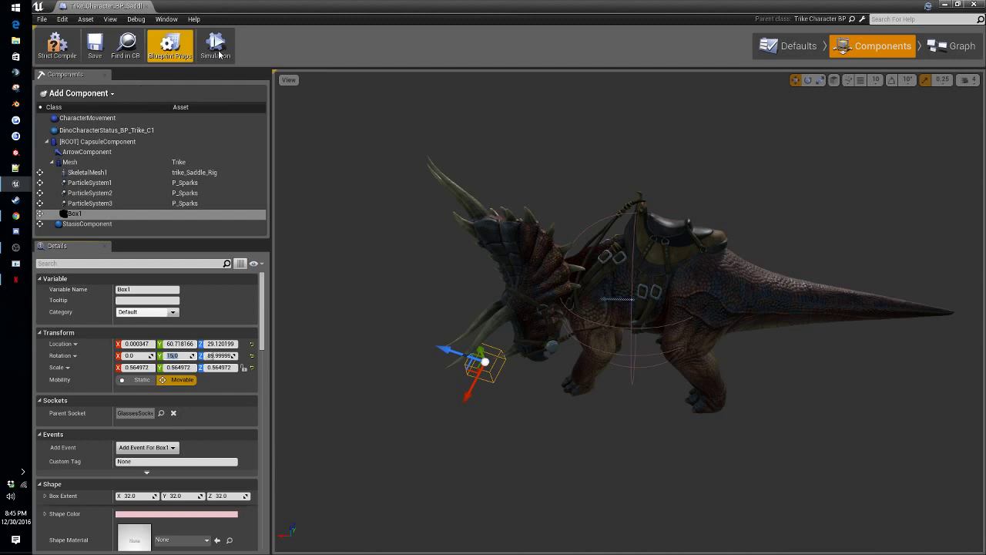
{"action": "left_click", "coordinate": [288, 79]}
{"action": "left_click", "coordinate": [293, 113]}
{"action": "left_click_drag", "start_coordinate": [324, 209], "coordinate": [359, 182]}
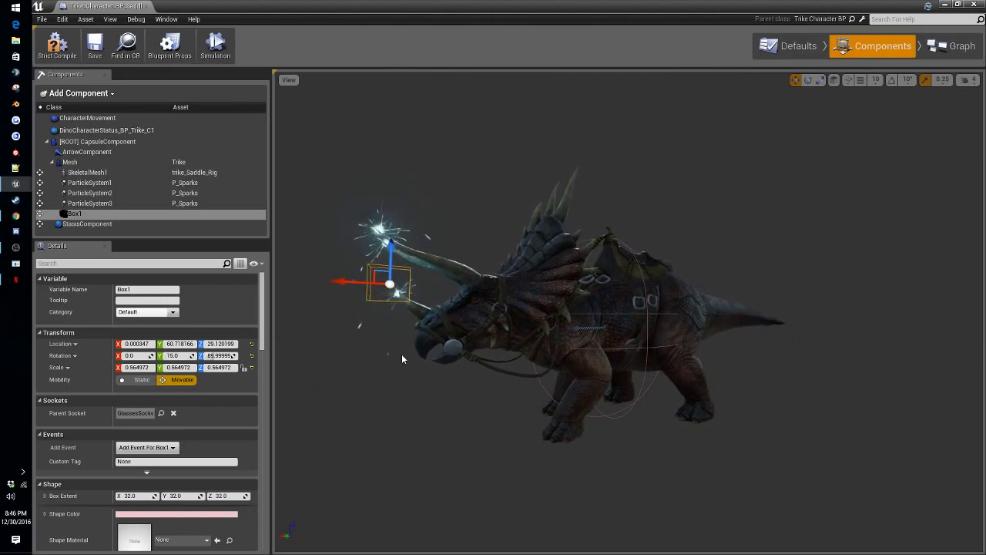
Step: Find the Use BPDo Attack option in the blueprint defaults and enable it
{"action": "left_click", "coordinate": [955, 46]}
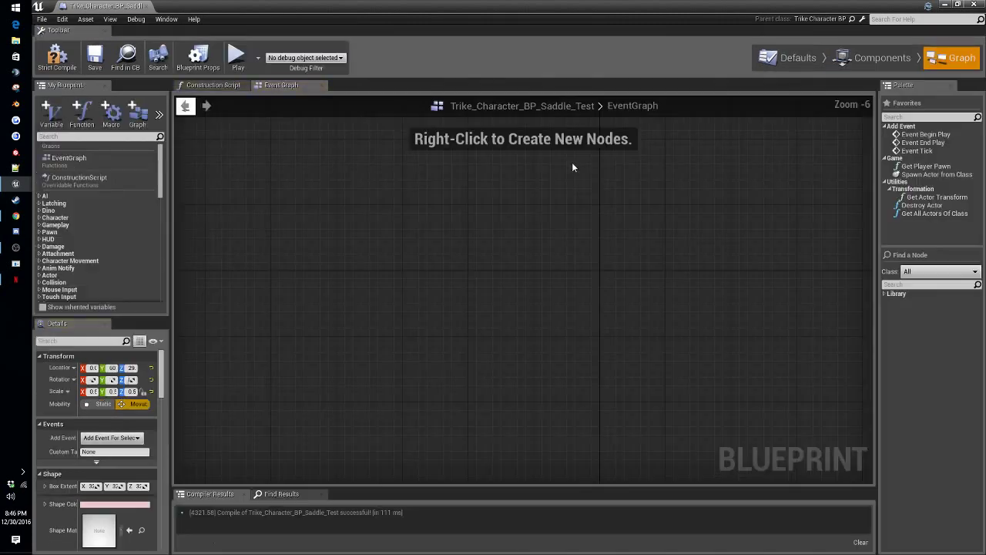
{"action": "left_click", "coordinate": [788, 59]}
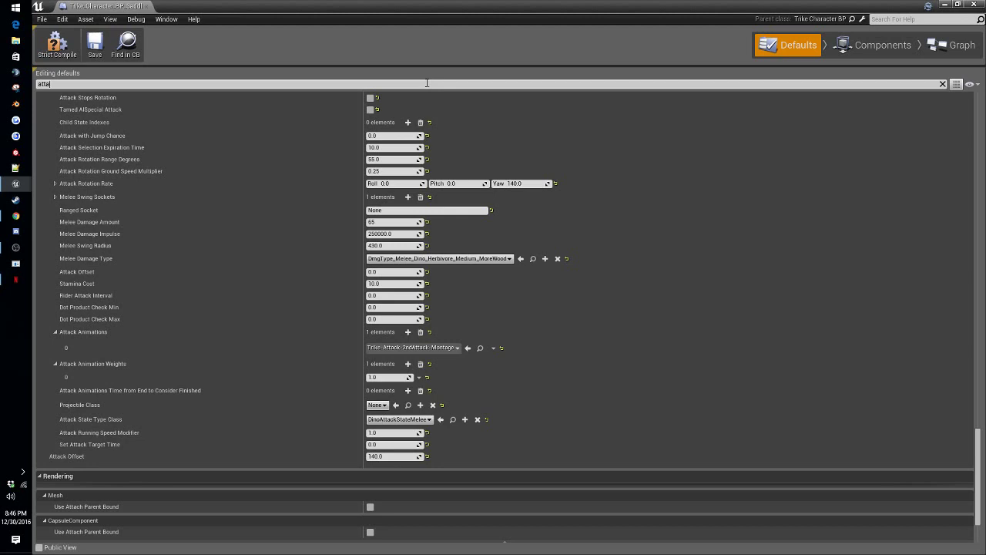
{"action": "type", "text": "doa"}
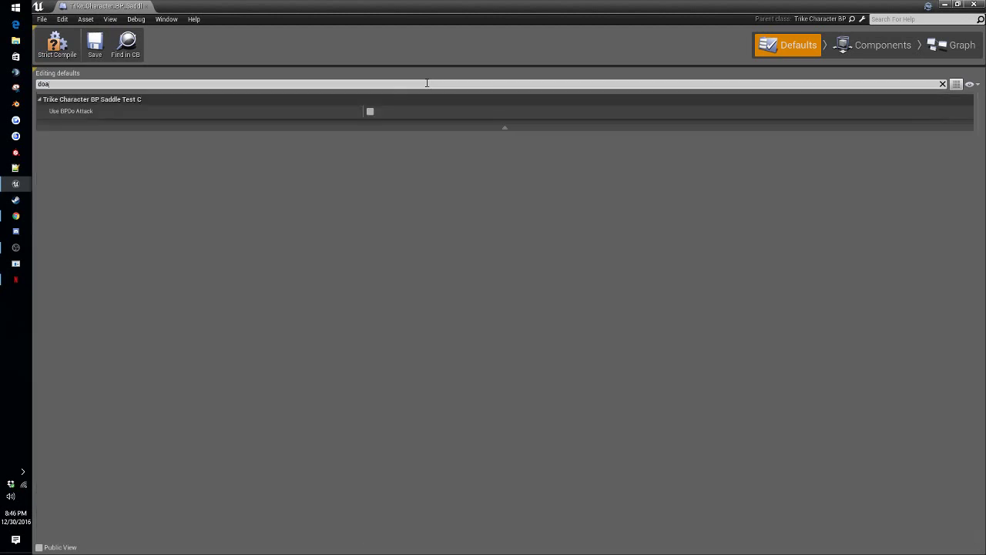
{"action": "left_click", "coordinate": [370, 111]}
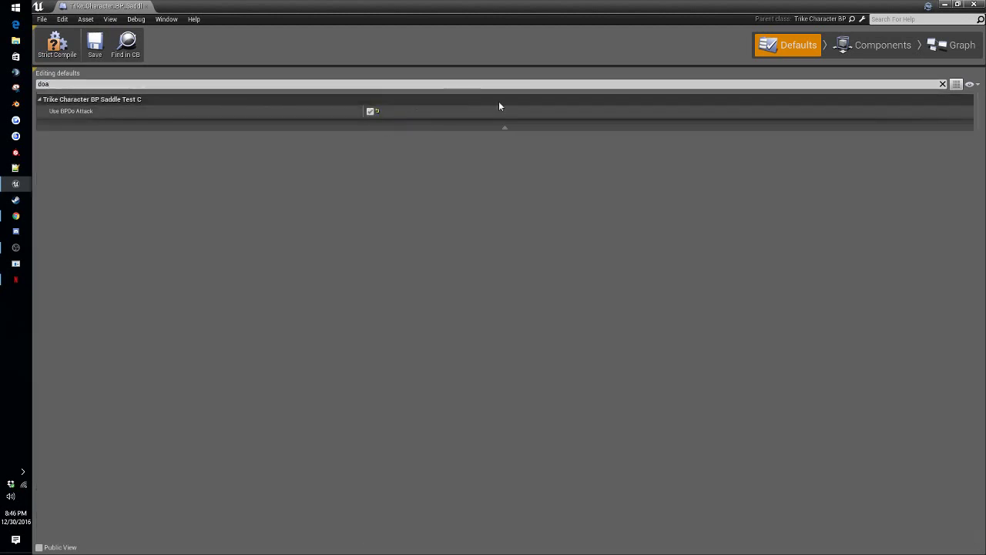
Step: Add an Event BPDo Attack node to the blueprint's event graph
{"action": "left_click", "coordinate": [955, 47]}
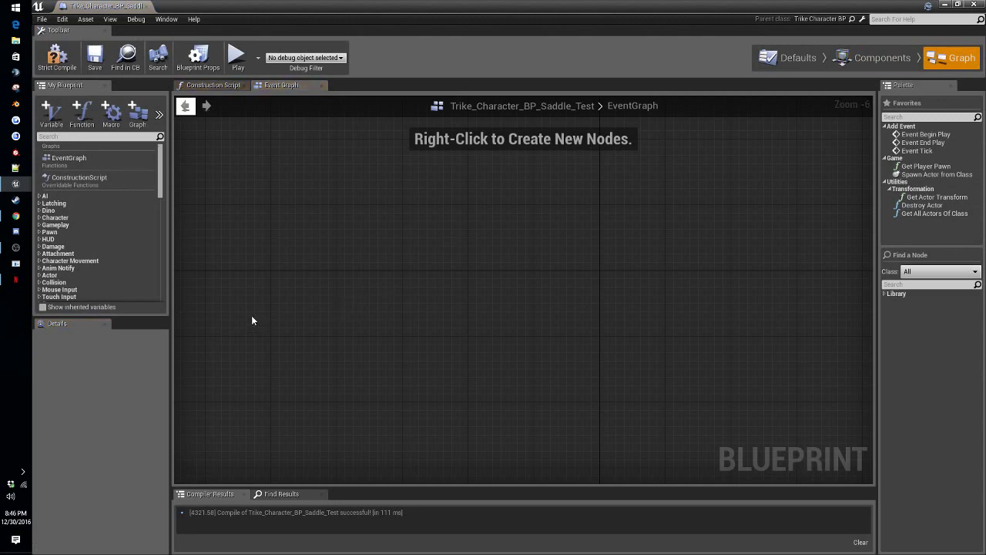
{"action": "right_click", "coordinate": [333, 283]}
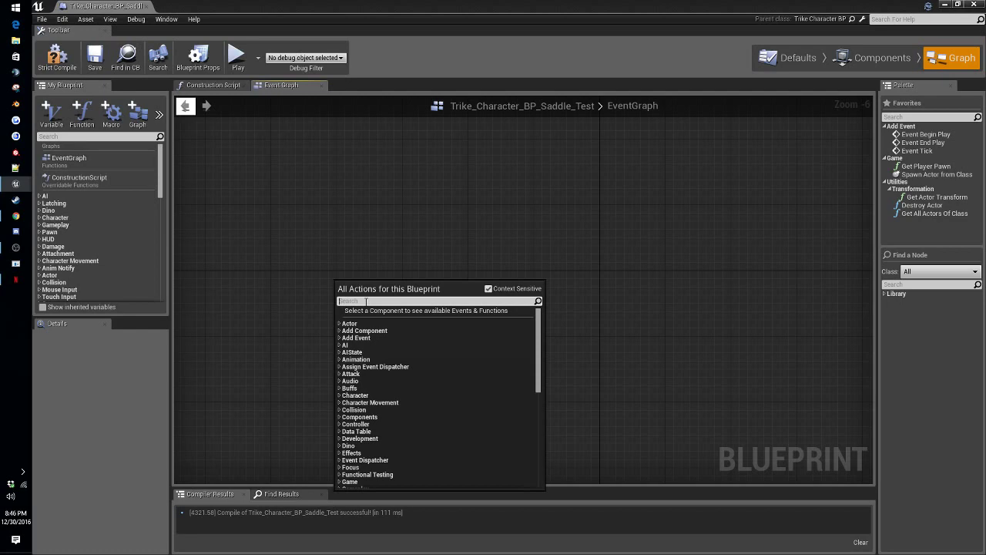
{"action": "type", "text": "doa"}
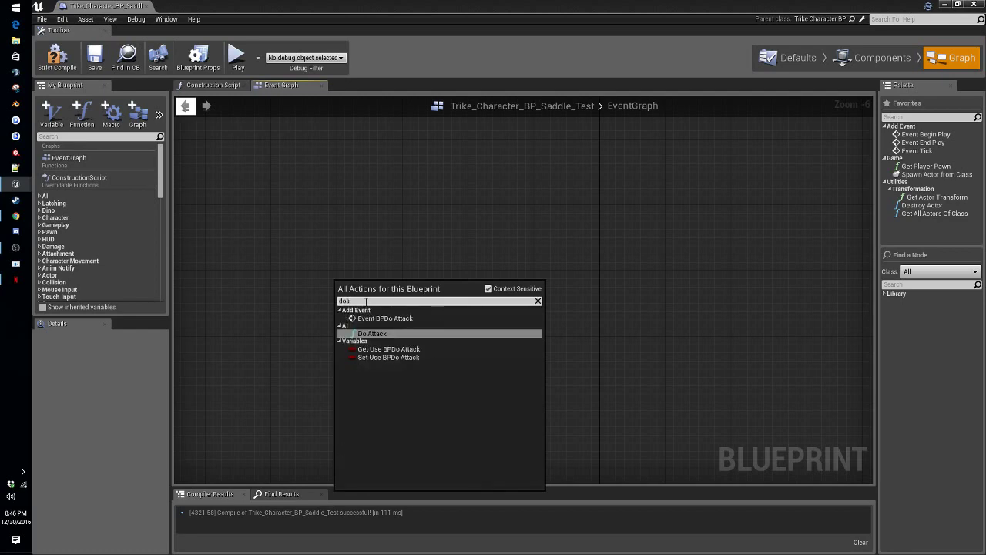
{"action": "left_click", "coordinate": [369, 319]}
{"action": "scroll", "coordinate": [325, 282], "scroll_direction": "up", "scroll_amount": 6}
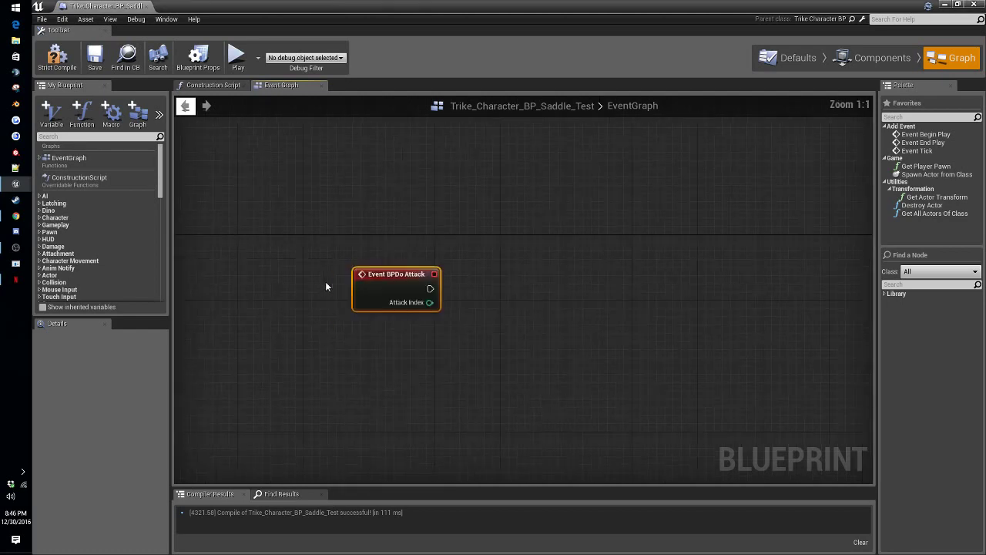
Step: Connect the event's Attack Index to a new Equal (Integer) node
{"action": "left_click_drag", "start_coordinate": [401, 285], "coordinate": [428, 314]}
{"action": "type", "text": "<="}
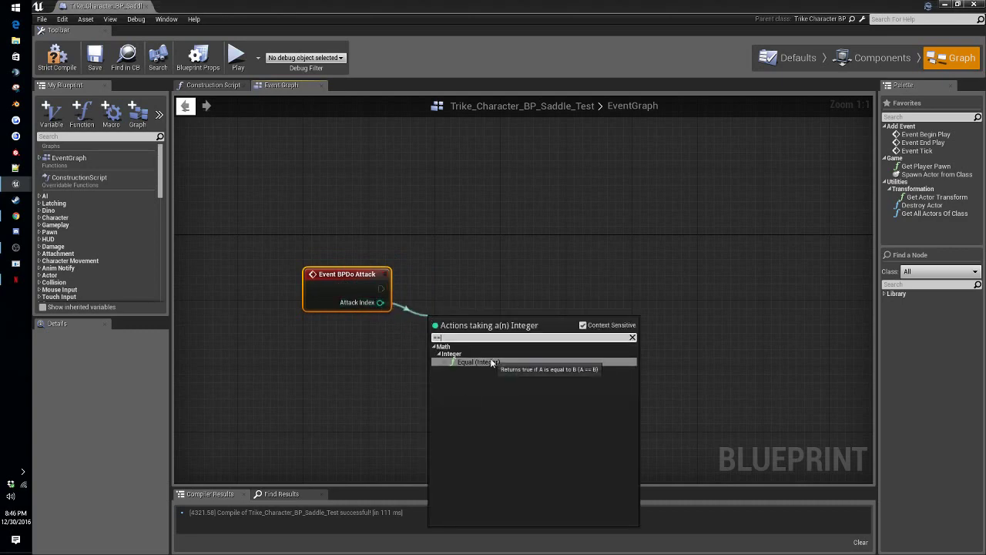
{"action": "key", "text": "Return"}
Step: Add a Branch with the equality result as its Condition, run it from Event BPDo Attack, and straighten the connection
{"action": "left_click_drag", "start_coordinate": [477, 332], "coordinate": [527, 301]}
{"action": "type", "text": "branch"}
{"action": "left_click", "coordinate": [556, 348]}
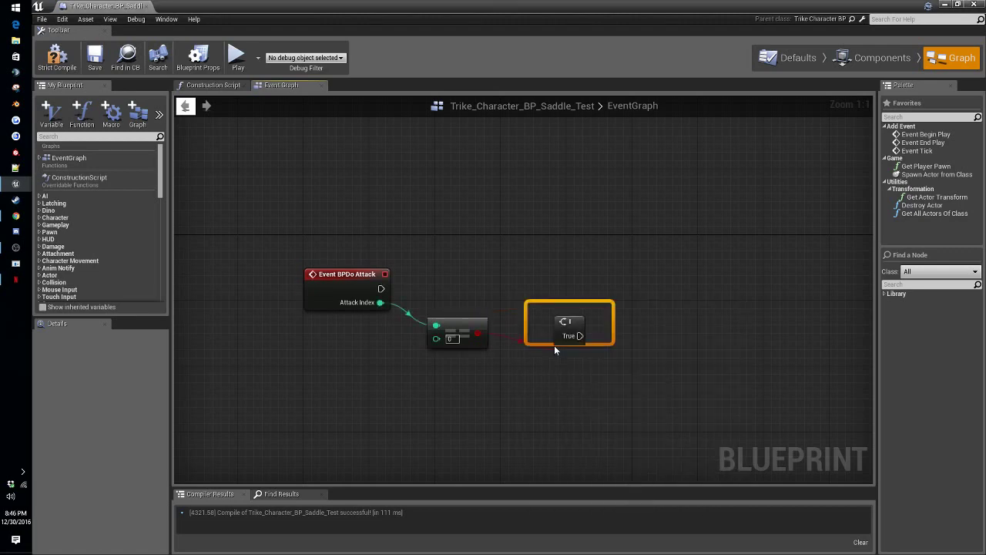
{"action": "left_click_drag", "start_coordinate": [380, 289], "coordinate": [525, 296]}
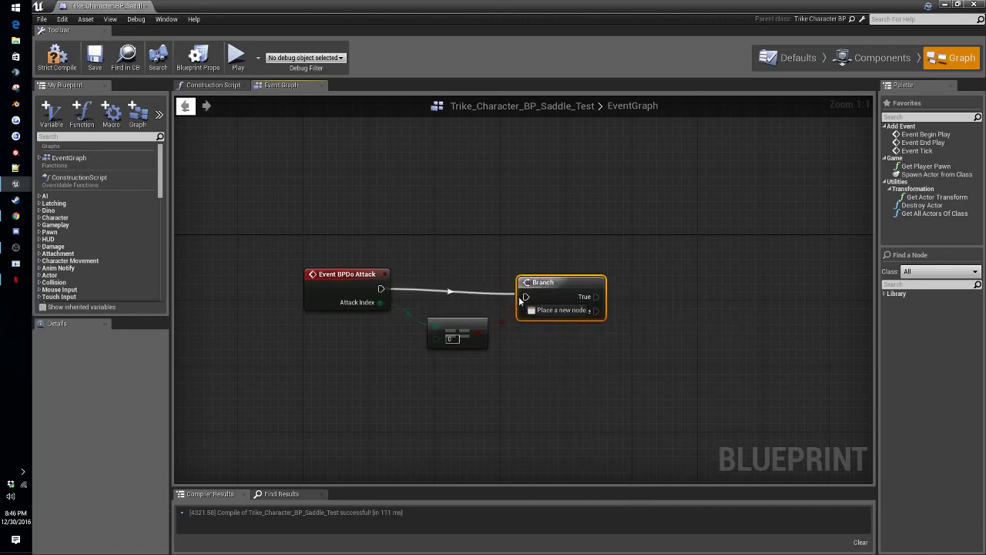
{"action": "key", "text": "q"}
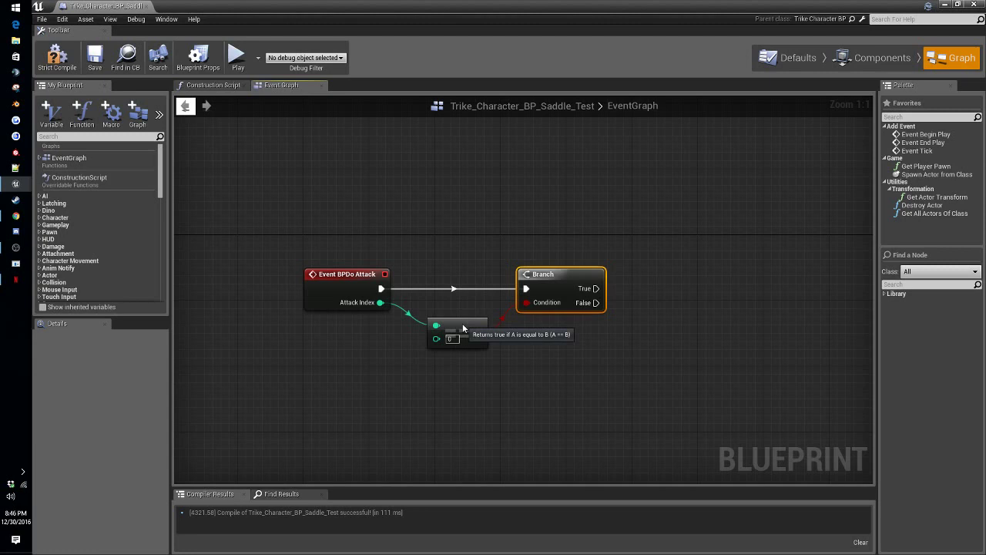
Step: Set the Equal node's comparison value to 1 and move the Equal and Branch nodes slightly closer to the event
{"action": "left_click_drag", "start_coordinate": [459, 332], "coordinate": [441, 330]}
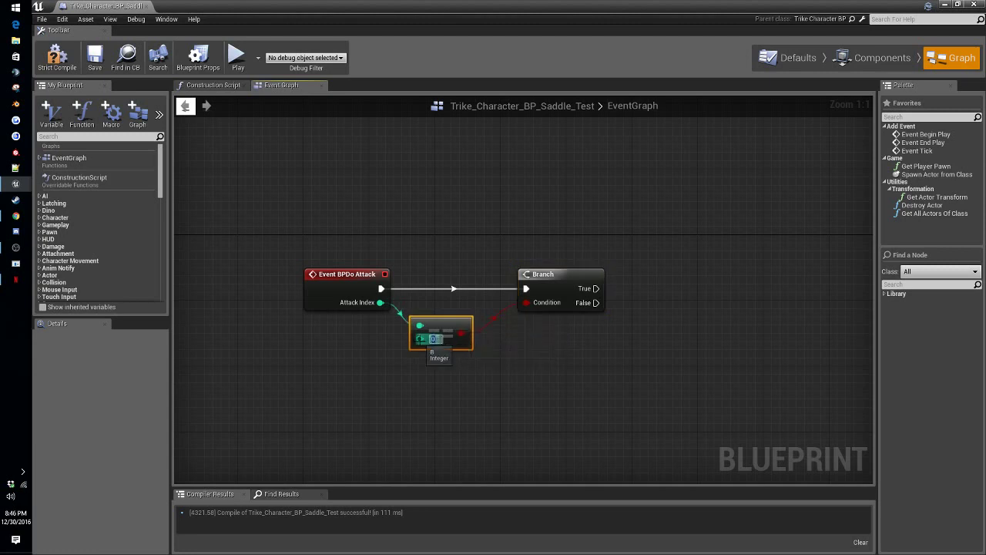
{"action": "left_click_drag", "start_coordinate": [557, 276], "coordinate": [546, 277]}
{"action": "right_click_drag", "start_coordinate": [664, 281], "coordinate": [551, 289]}
Step: Place a getter for the Box1 component above the Branch and connect it to a new Get World Location node
{"action": "scroll", "coordinate": [53, 275], "scroll_direction": "down", "scroll_amount": 10}
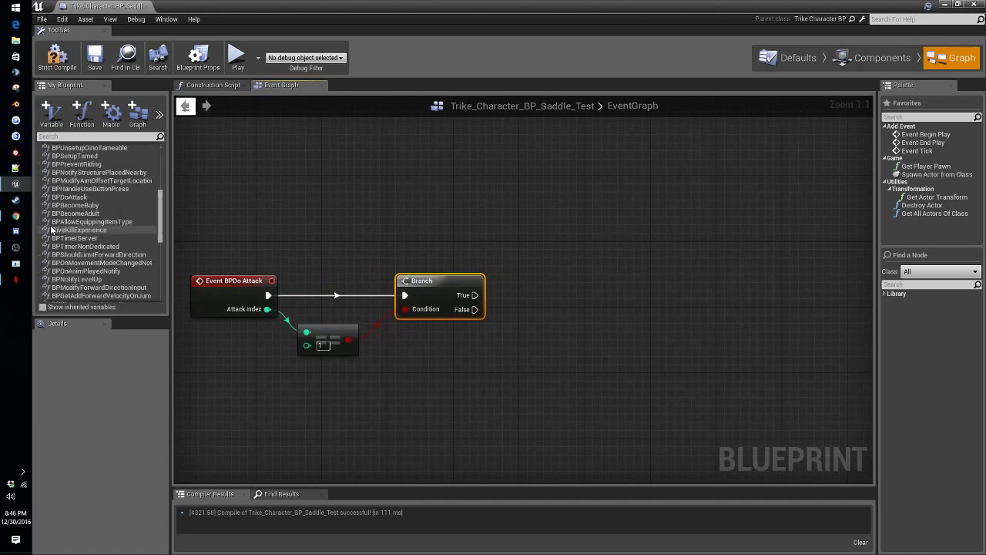
{"action": "left_click_drag", "start_coordinate": [54, 266], "coordinate": [484, 143]}
{"action": "left_click", "coordinate": [377, 183]}
{"action": "type", "text": "locatio"}
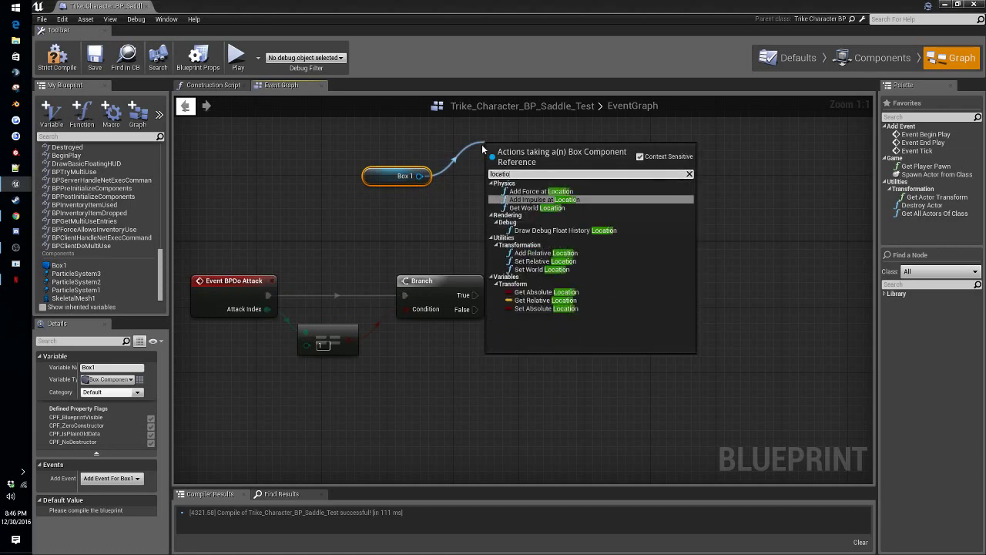
{"action": "left_click", "coordinate": [639, 157]}
{"action": "scroll", "coordinate": [586, 228], "scroll_direction": "down", "scroll_amount": 5}
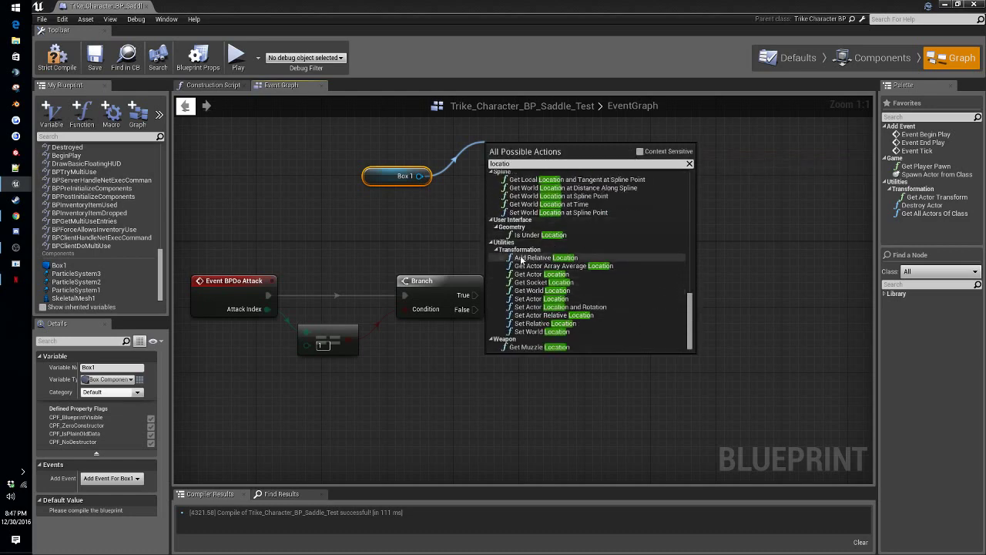
{"action": "left_click", "coordinate": [524, 291]}
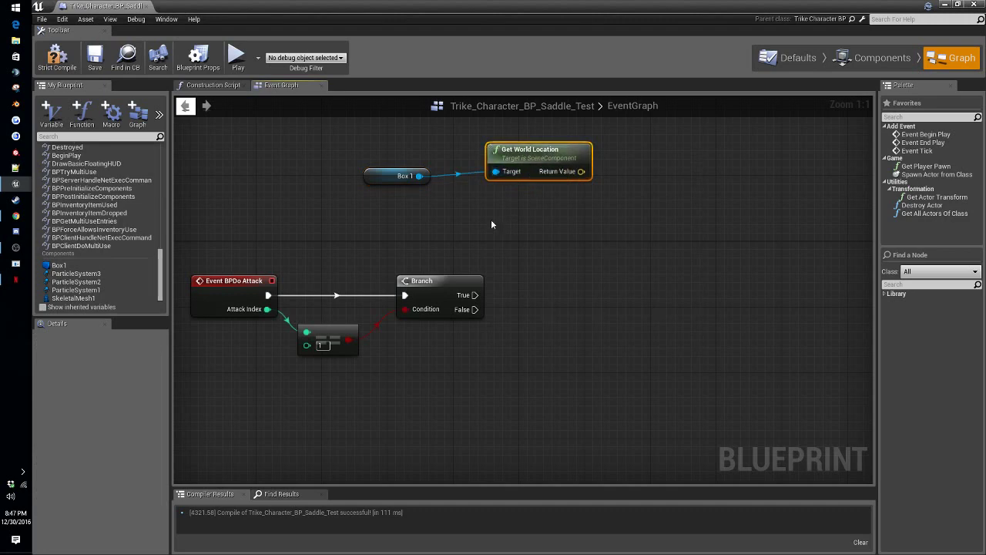
Step: Add a Get World Rotation node targeting Box1 and place it directly beneath Get World Location
{"action": "left_click_drag", "start_coordinate": [420, 176], "coordinate": [528, 227]}
{"action": "type", "text": "r"}
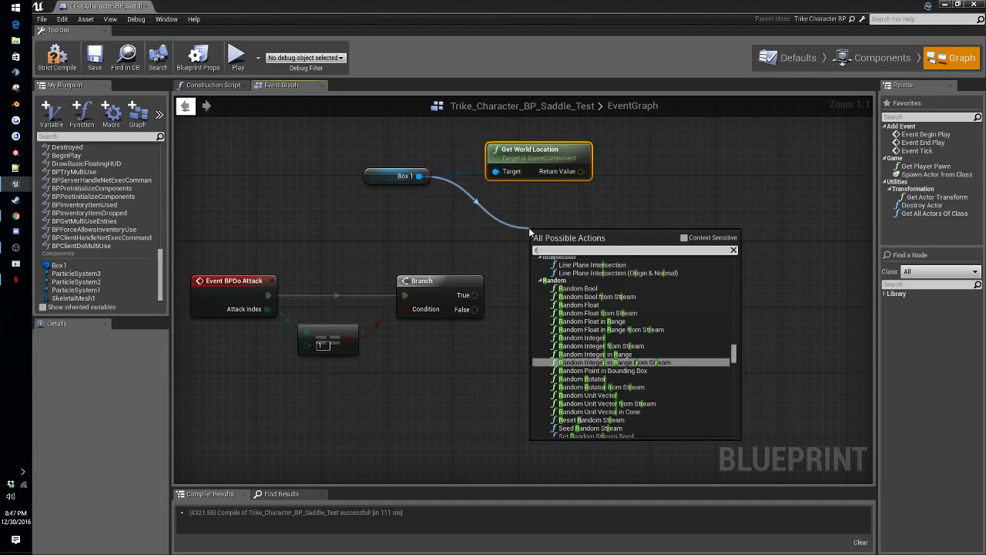
{"action": "type", "text": "otation"}
{"action": "scroll", "coordinate": [601, 389], "scroll_direction": "down", "scroll_amount": 10}
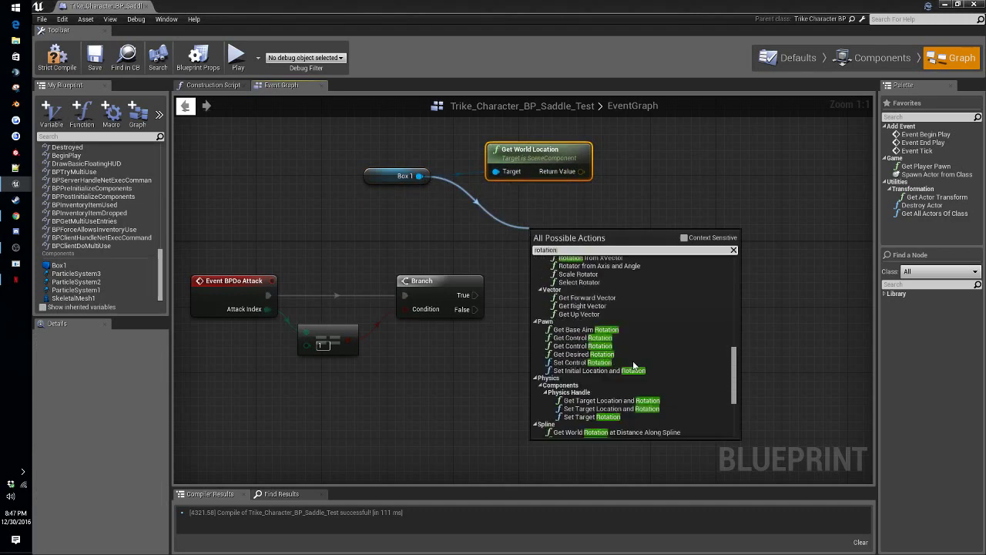
{"action": "left_click", "coordinate": [588, 392]}
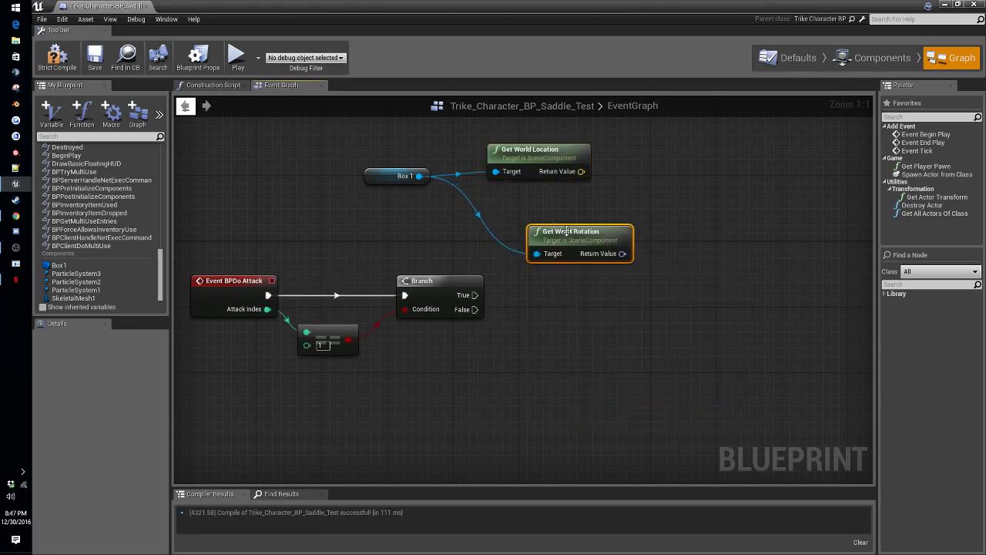
{"action": "left_click_drag", "start_coordinate": [565, 231], "coordinate": [525, 201]}
Step: Add a Spawn Actor from Class node in the empty graph area beyond the Branch
{"action": "right_click_drag", "start_coordinate": [744, 304], "coordinate": [473, 316]}
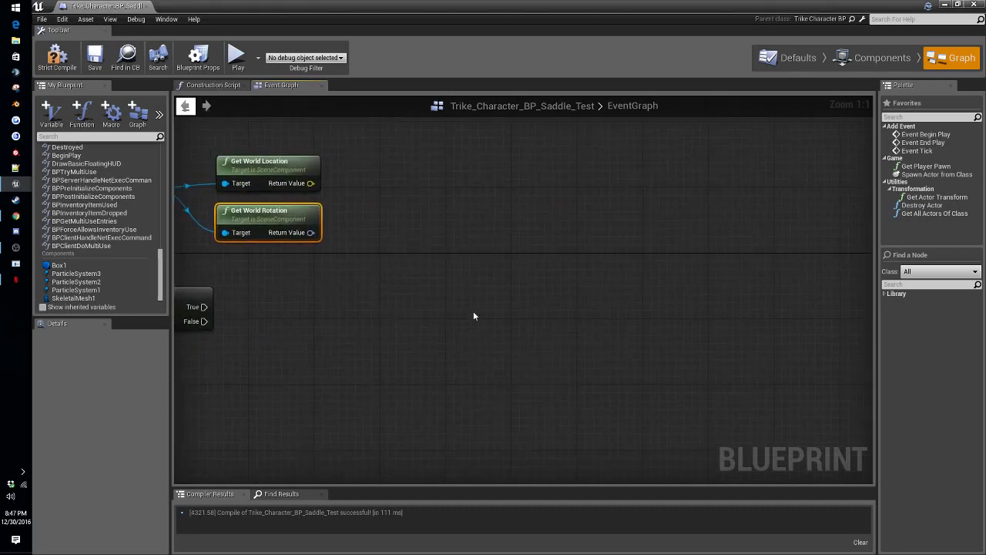
{"action": "right_click", "coordinate": [591, 308]}
{"action": "type", "text": "spawn"}
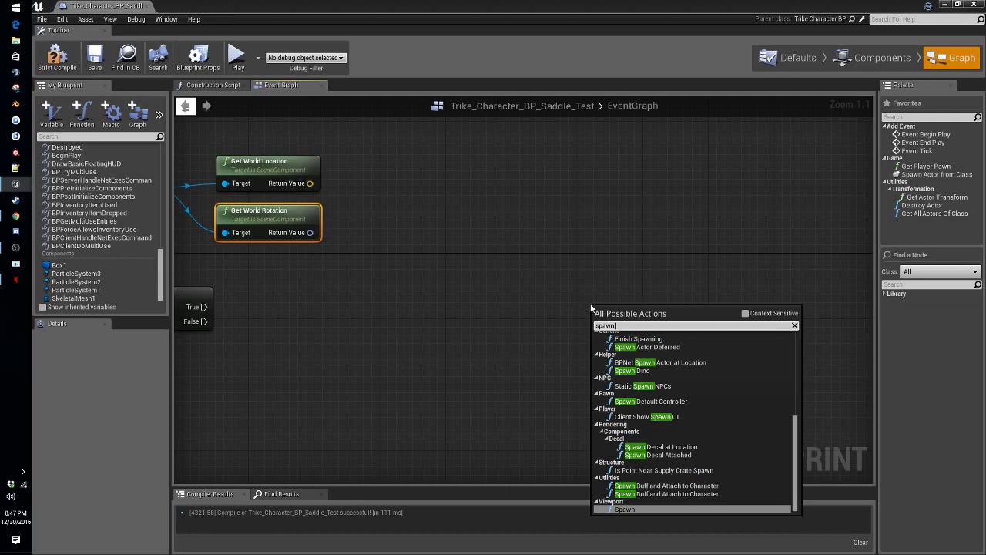
{"action": "type", "text": " actor"}
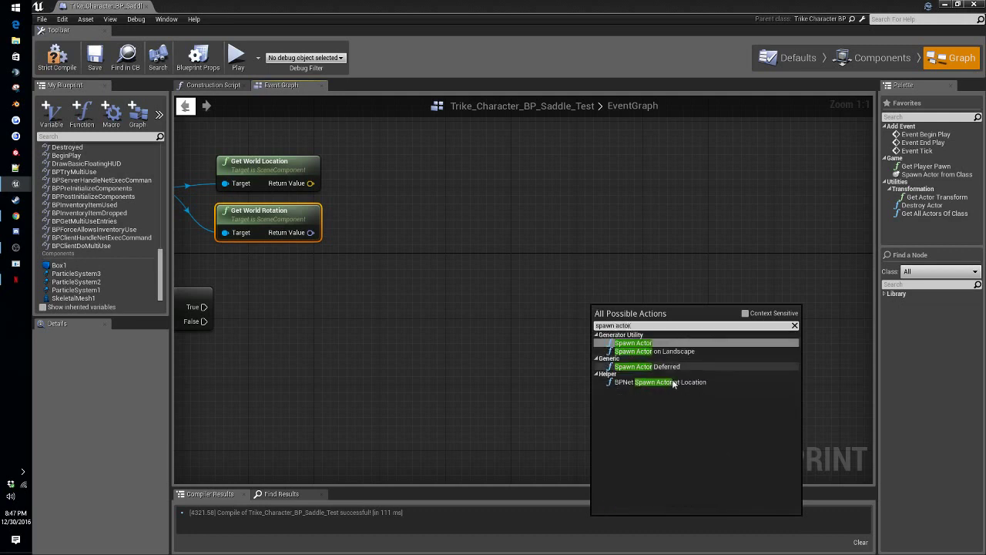
{"action": "left_click", "coordinate": [745, 313]}
{"action": "left_click", "coordinate": [647, 345]}
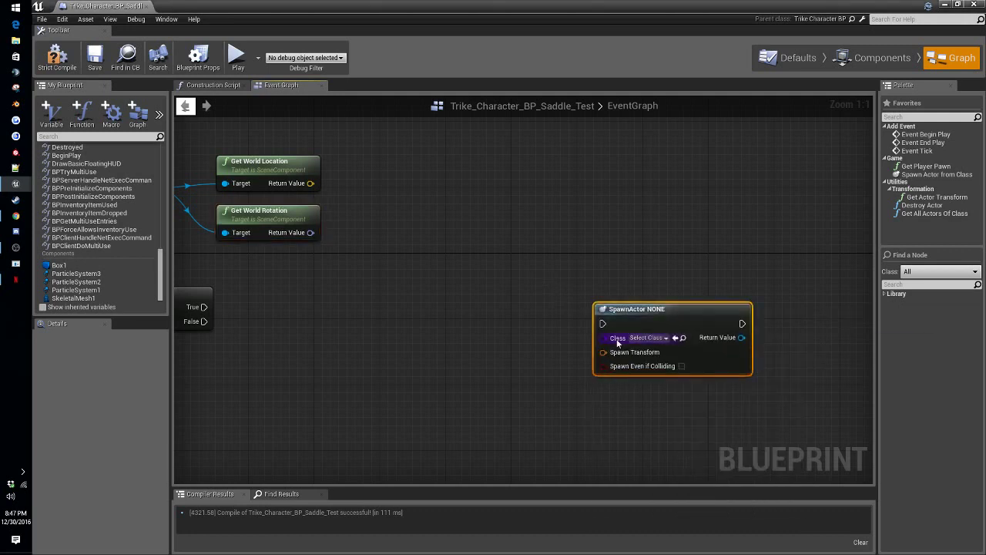
Step: Feed Spawn Transform from a new Make Transform node and connect Box1's world location and rotation to its Location and Rotation
{"action": "left_click_drag", "start_coordinate": [603, 352], "coordinate": [433, 340]}
{"action": "left_click", "coordinate": [475, 472]}
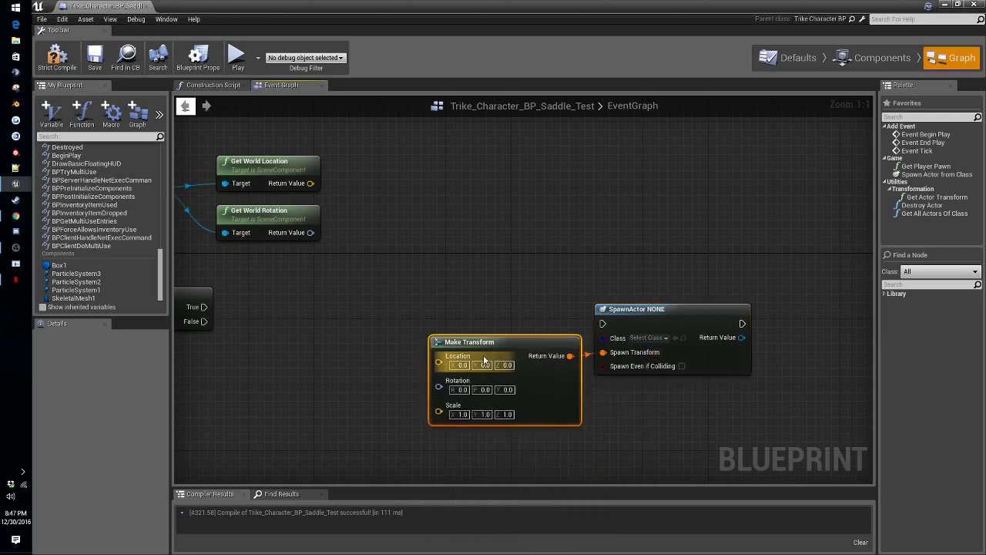
{"action": "left_click_drag", "start_coordinate": [483, 338], "coordinate": [392, 164]}
{"action": "left_click_drag", "start_coordinate": [311, 183], "coordinate": [348, 183]}
{"action": "left_click_drag", "start_coordinate": [311, 233], "coordinate": [349, 197]}
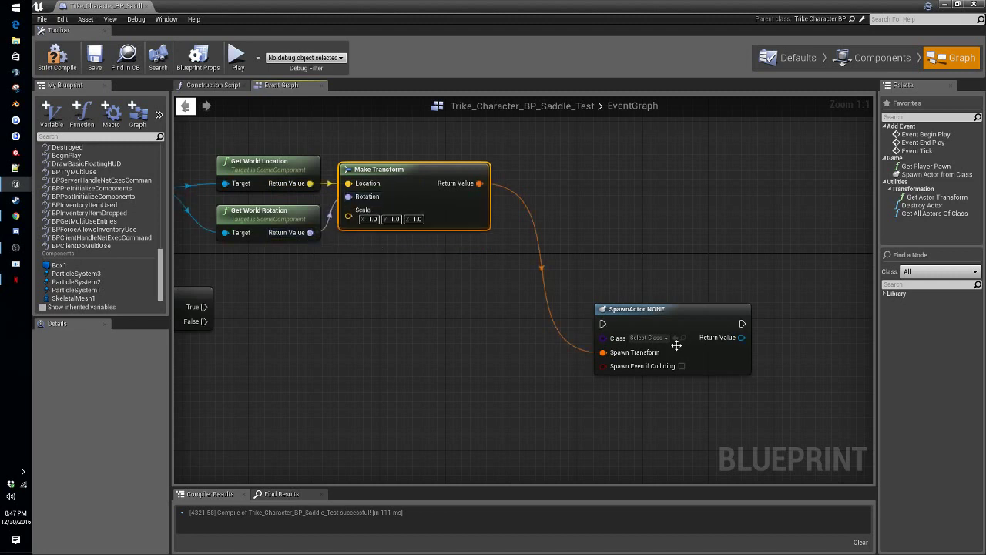
Step: Run a 0.5 second Delay from the Branch's True output and connect its Completed output to the SpawnActor node
{"action": "left_click_drag", "start_coordinate": [205, 307], "coordinate": [349, 305]}
{"action": "type", "text": "delay"}
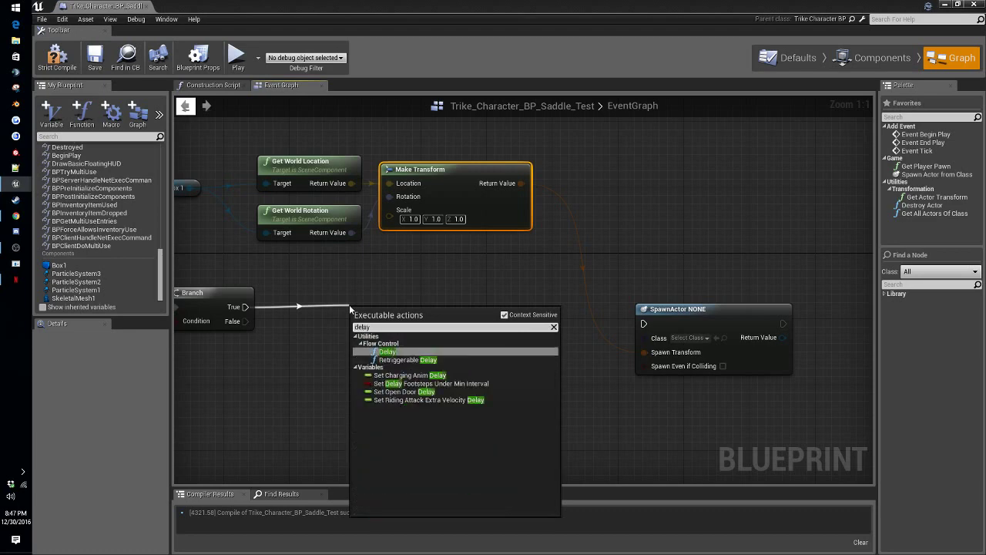
{"action": "left_click", "coordinate": [390, 352]}
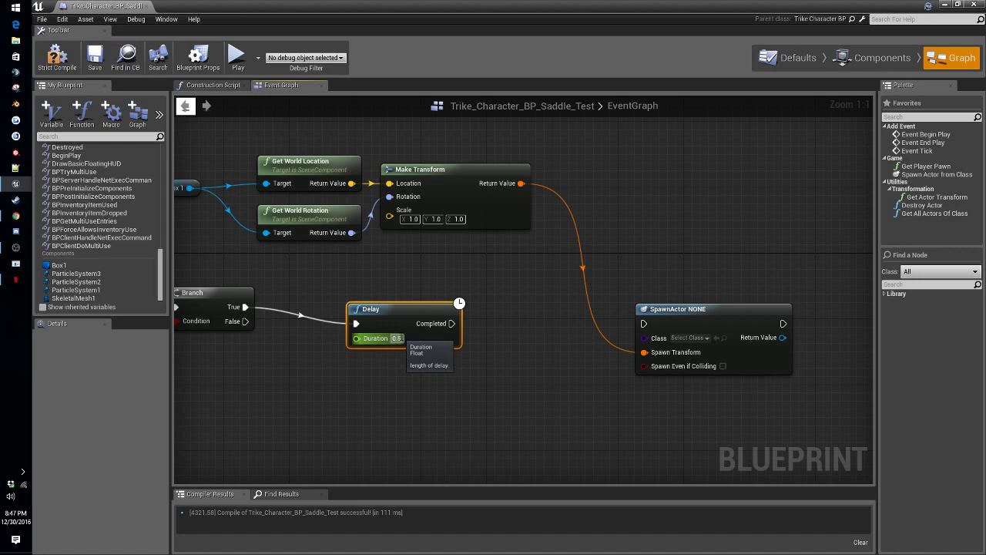
{"action": "left_click_drag", "start_coordinate": [451, 324], "coordinate": [615, 305]}
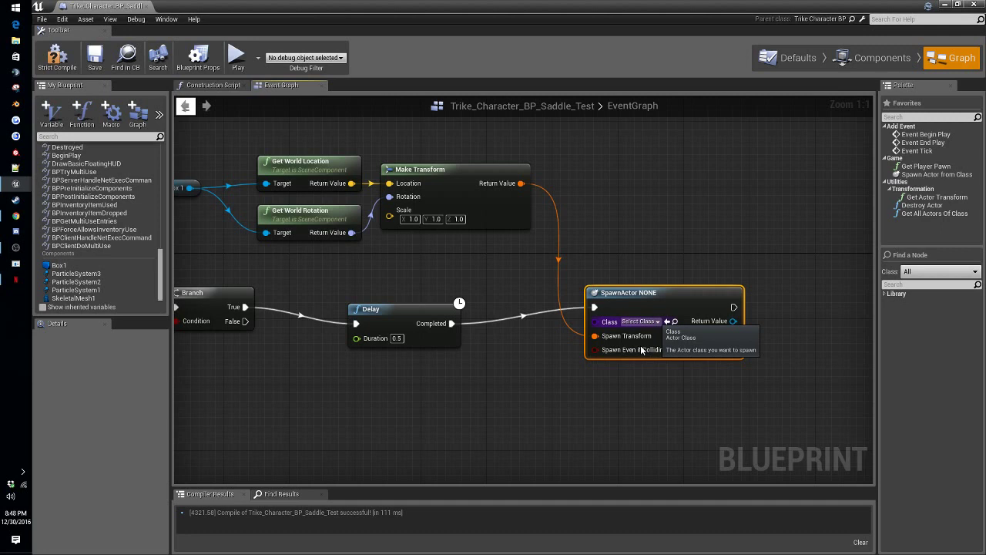
Step: Set the SpawnActor class to ProjRocket_Trike and align the node with the execution chain
{"action": "left_click", "coordinate": [640, 322]}
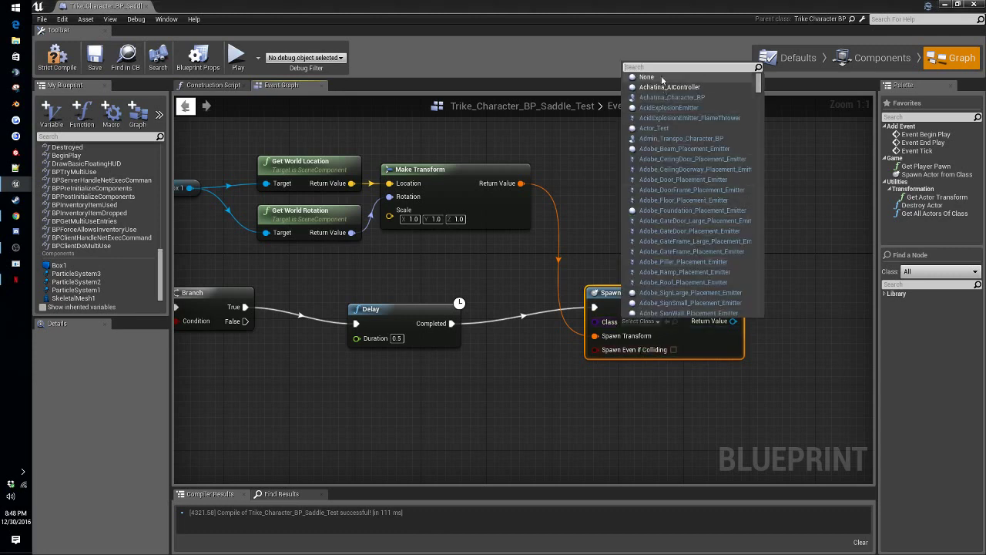
{"action": "type", "text": "rock"}
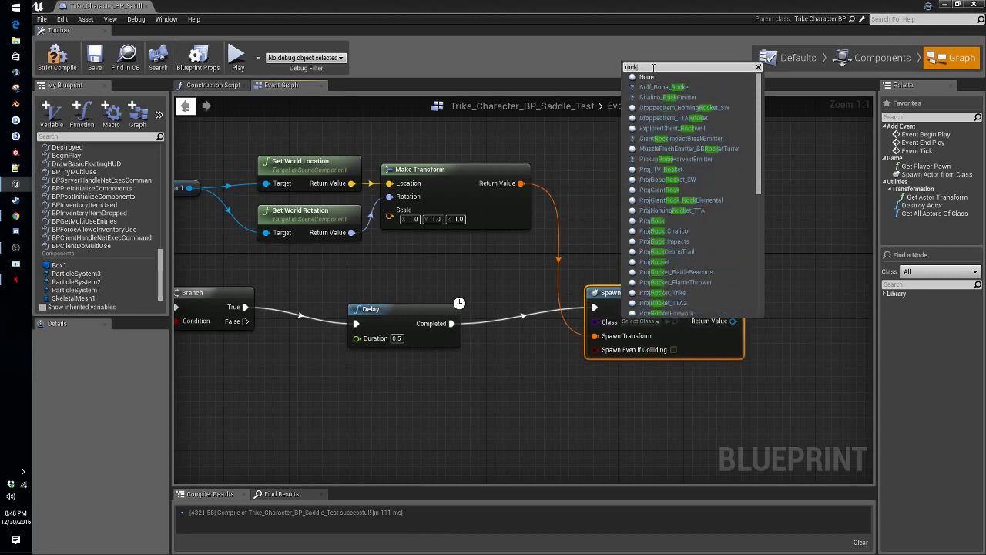
{"action": "type", "text": "et_tri"}
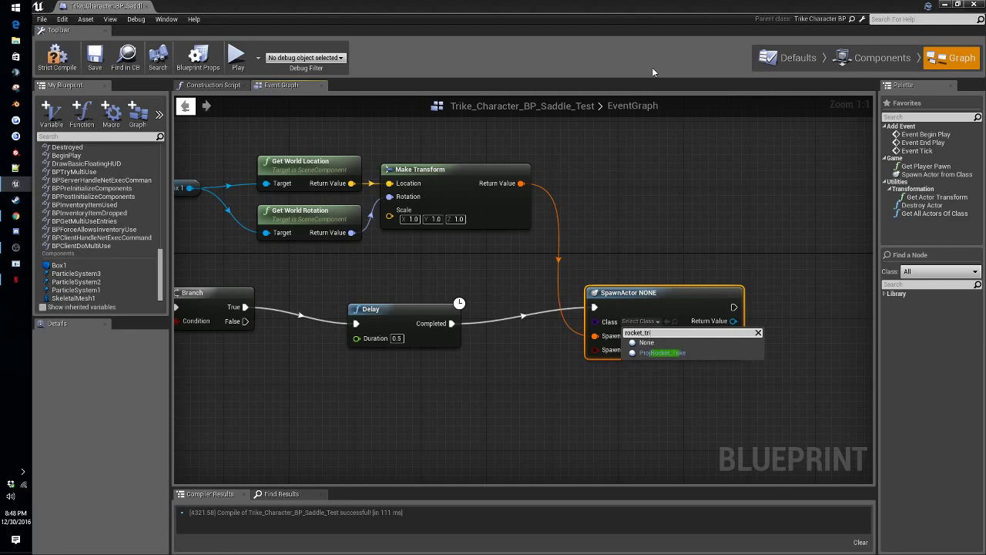
{"action": "left_click", "coordinate": [698, 354]}
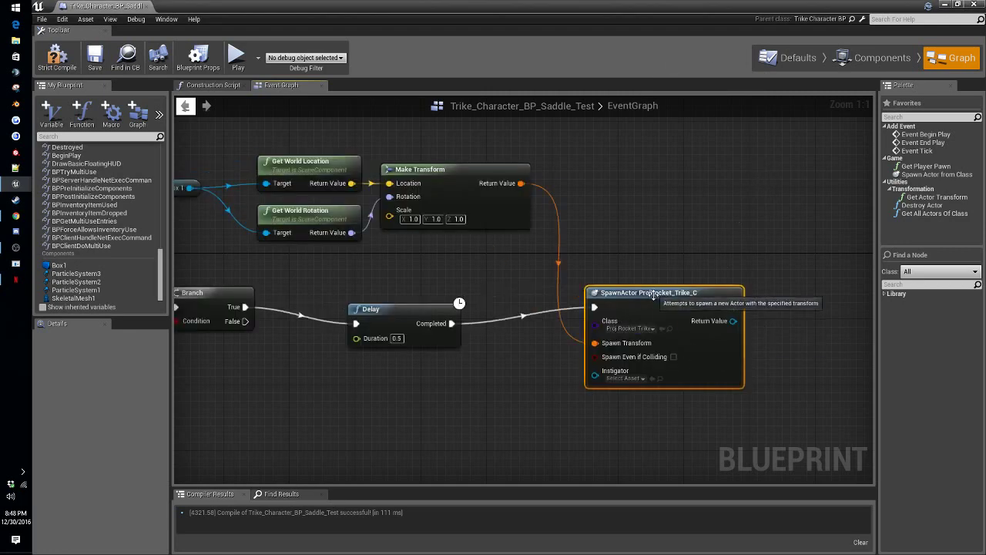
{"action": "left_click_drag", "start_coordinate": [654, 298], "coordinate": [637, 306]}
{"action": "right_click_drag", "start_coordinate": [638, 306], "coordinate": [687, 292]}
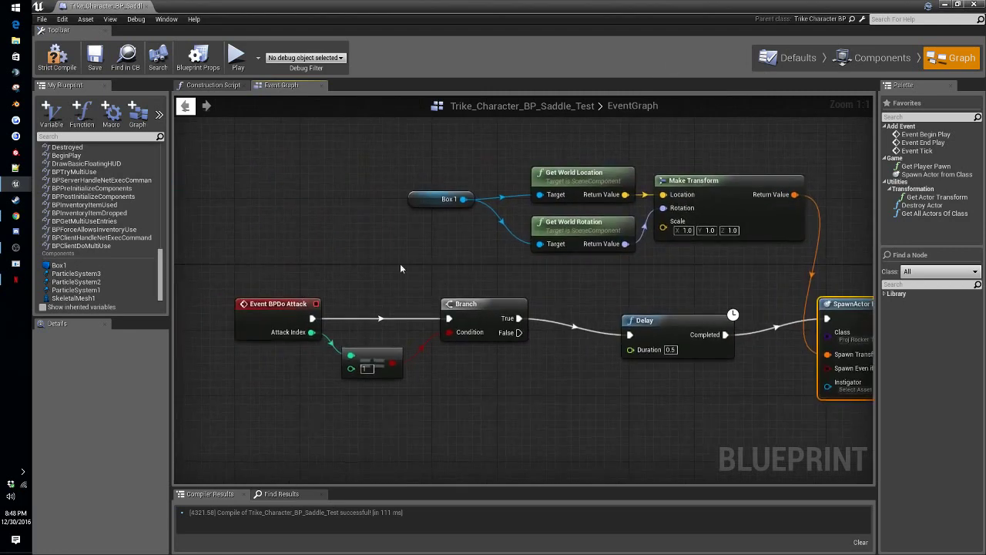
{"action": "right_click_drag", "start_coordinate": [489, 312], "coordinate": [375, 336]}
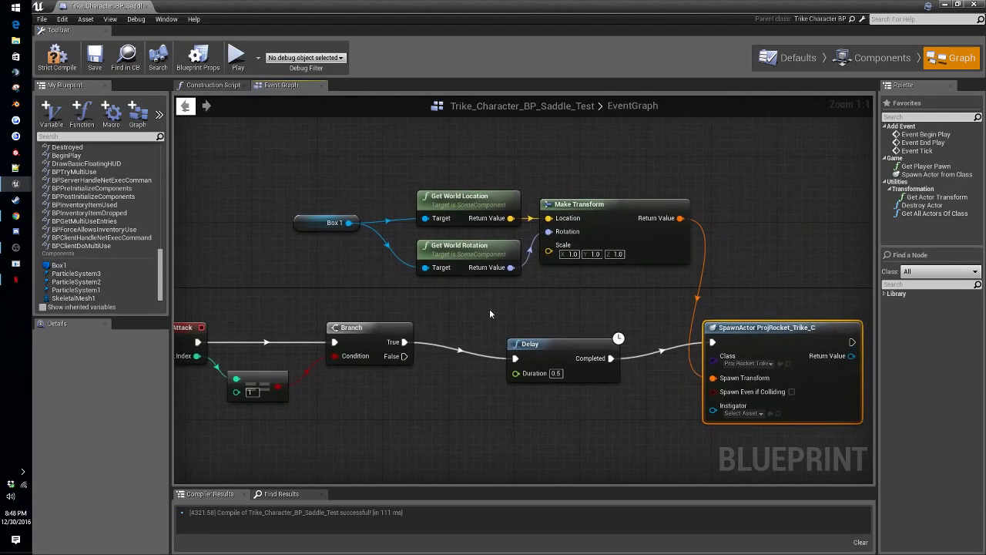
Step: Save and compile the Trike blueprint, and minimise its editor window
{"action": "left_click", "coordinate": [94, 58]}
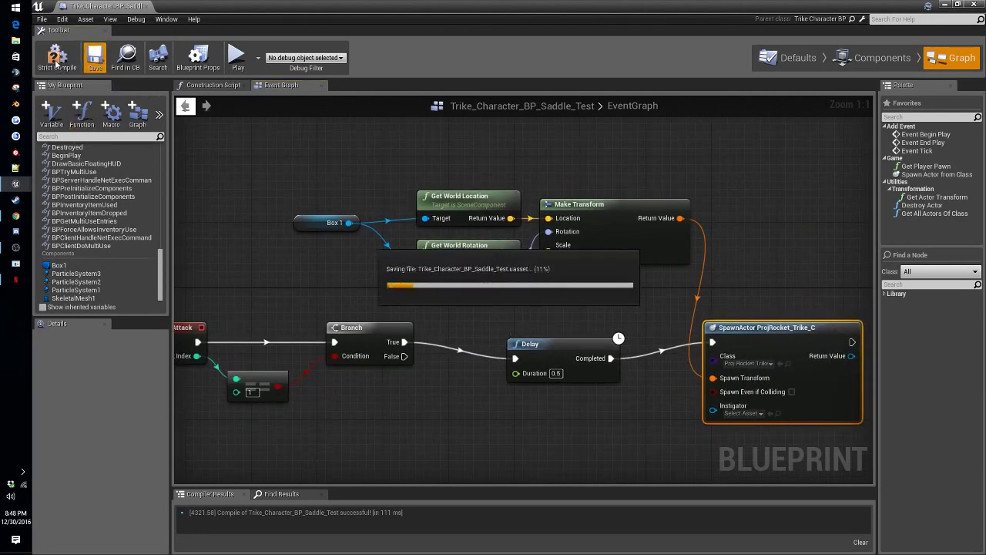
{"action": "left_click", "coordinate": [55, 62]}
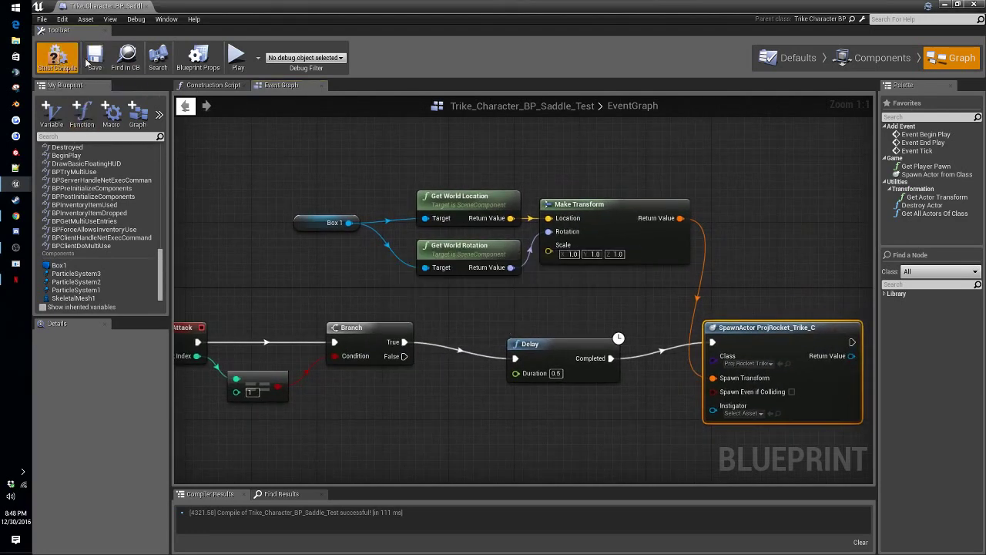
{"action": "left_click", "coordinate": [956, 5]}
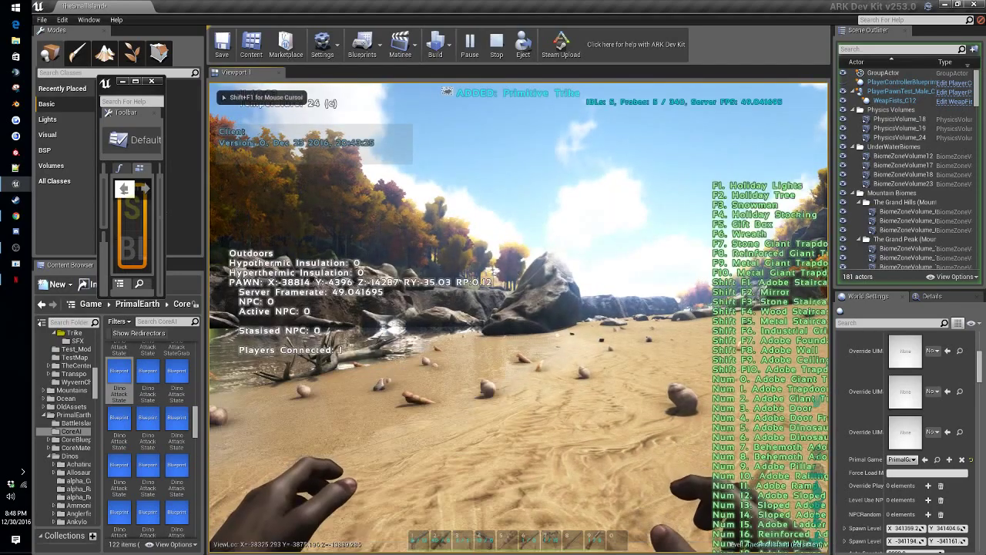
Step: Playtest the level by spawning the Primitive Trike from the inventory, mounting it and viewing it from outside, and end the session
{"action": "key", "text": "i"}
{"action": "key", "text": "e"}
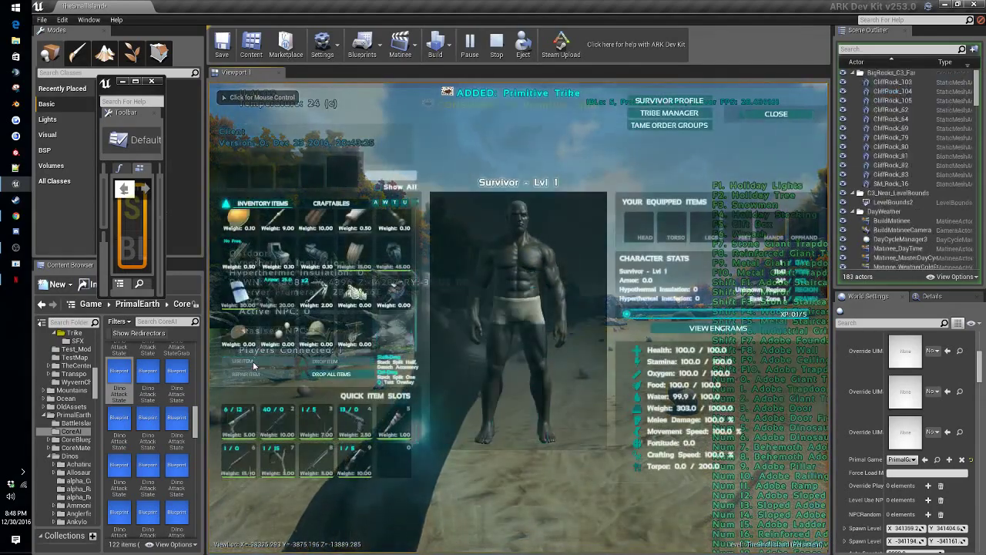
{"action": "key", "text": "i"}
{"action": "left_click", "coordinate": [254, 366]}
{"action": "key", "text": "w"}
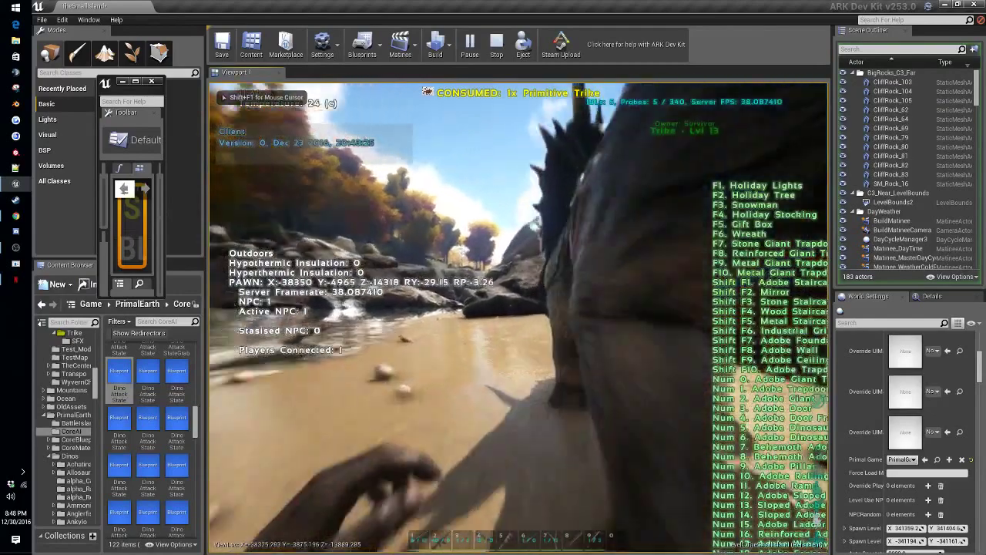
{"action": "key", "text": "e"}
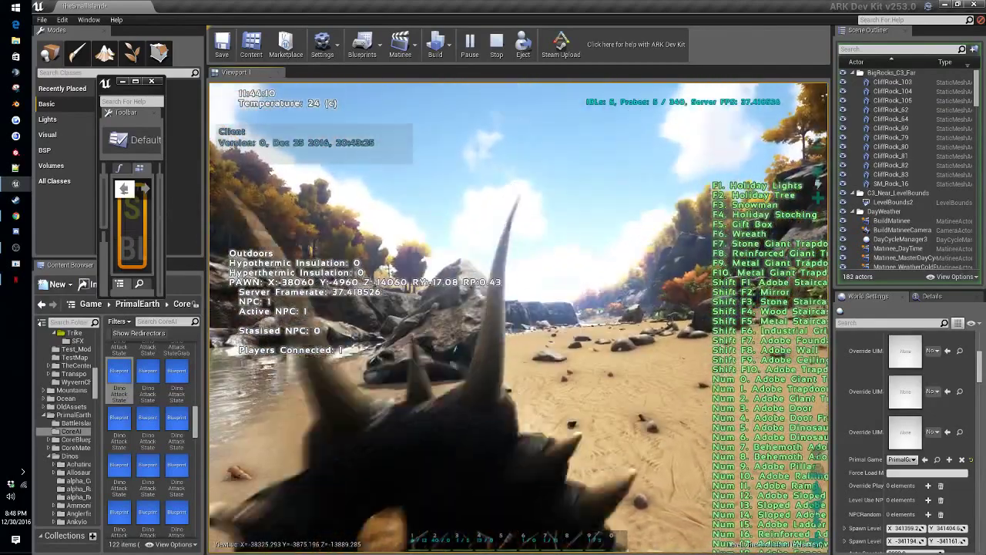
{"action": "key", "text": "k"}
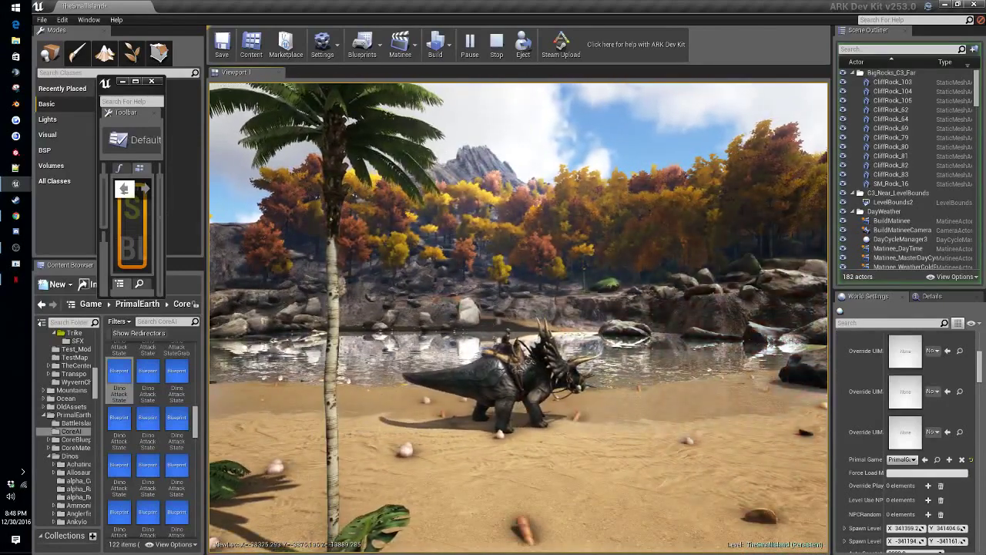
{"action": "key", "text": "Escape"}
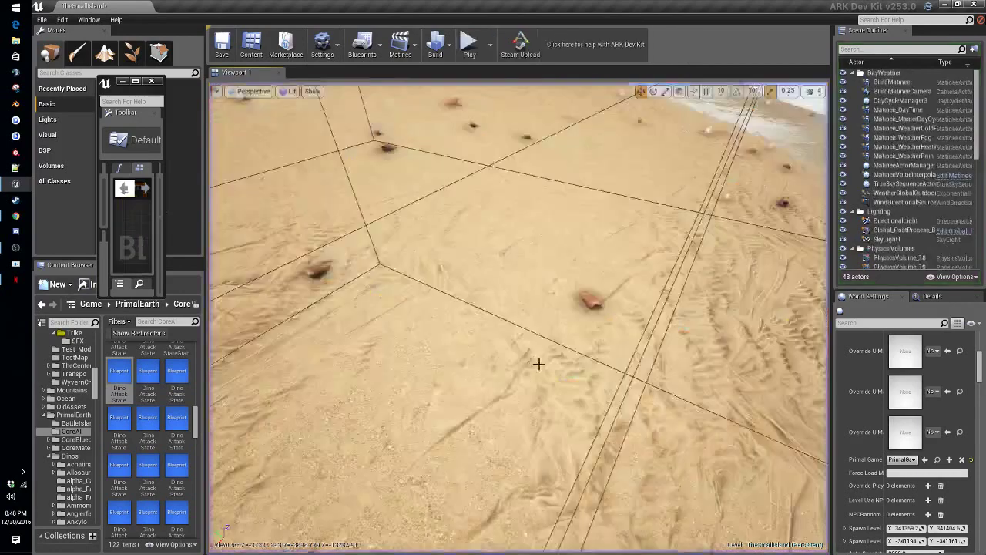
Step: Restore the Trike blueprint editor and move the event, Equal and Branch nodes away from the Delay to make room between them
{"action": "left_click", "coordinate": [136, 81]}
{"action": "right_click_drag", "start_coordinate": [482, 326], "coordinate": [680, 277]}
{"action": "left_click_drag", "start_coordinate": [370, 256], "coordinate": [605, 399]}
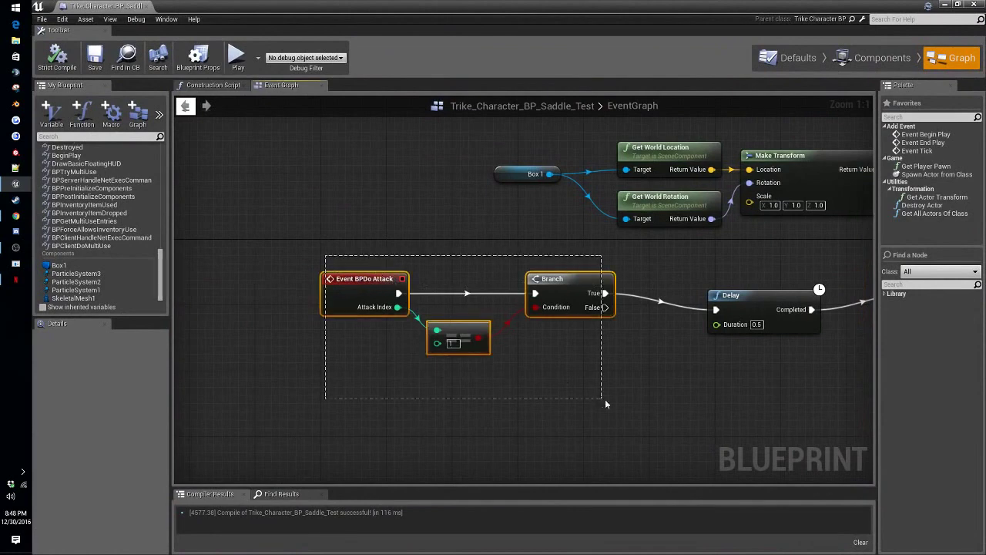
{"action": "left_click_drag", "start_coordinate": [562, 284], "coordinate": [322, 292]}
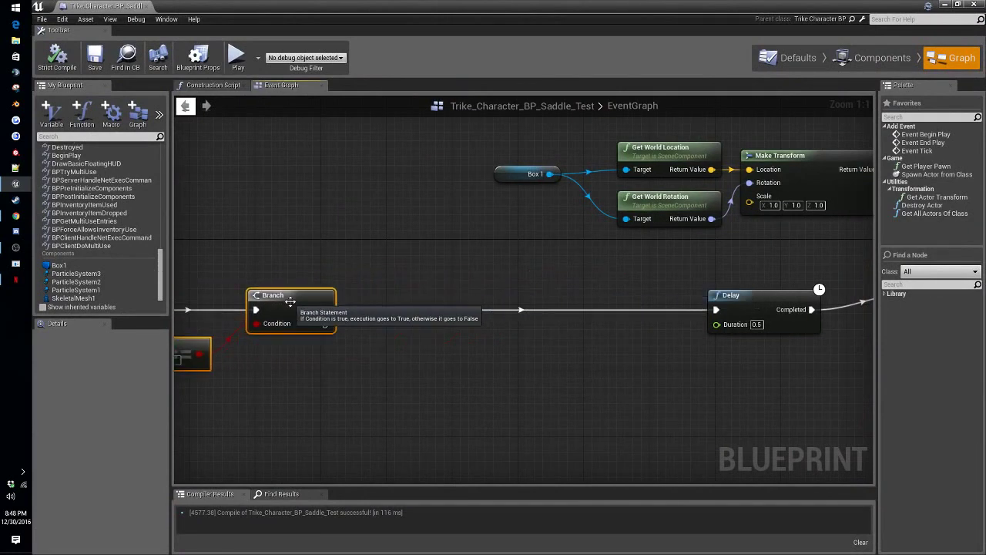
Step: Add a My Inventory Component reference below the Equal node in the event graph
{"action": "right_click_drag", "start_coordinate": [449, 311], "coordinate": [724, 289]}
{"action": "right_click", "coordinate": [595, 397]}
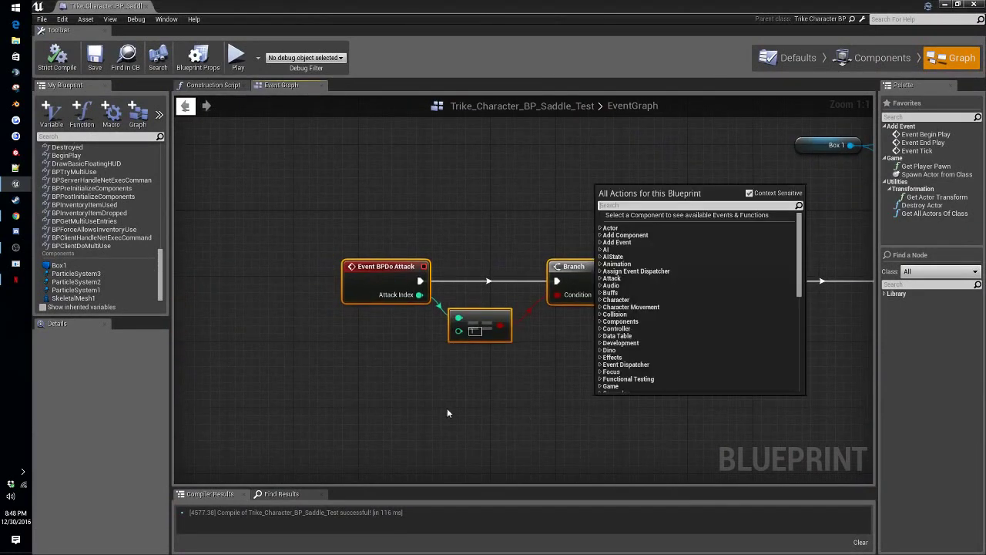
{"action": "right_click", "coordinate": [450, 409]}
{"action": "type", "text": "invent"}
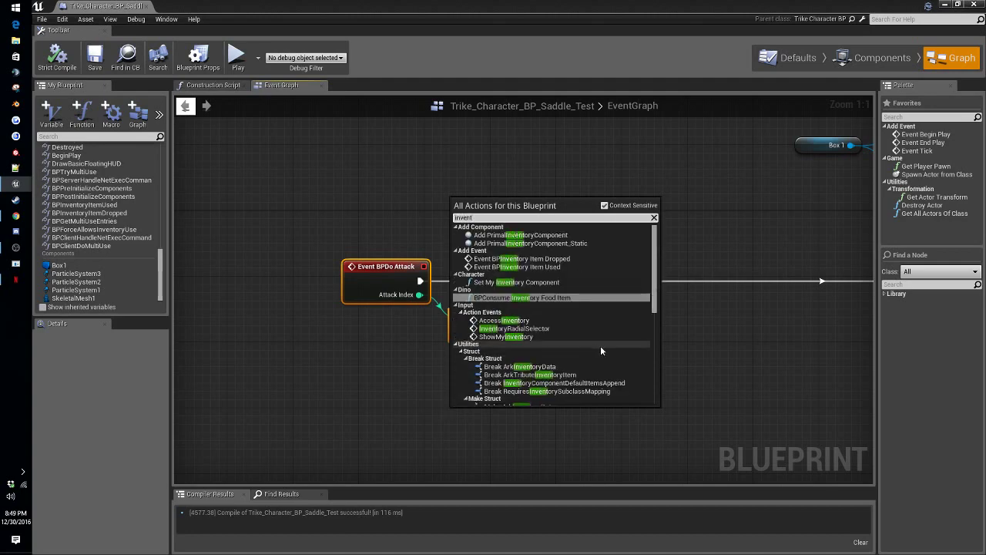
{"action": "scroll", "coordinate": [601, 351], "scroll_direction": "down", "scroll_amount": 7}
{"action": "left_click", "coordinate": [501, 296]}
Step: Create a BPGet Item Of Template node from My Inventory Component and place it closer to the execution line between Branch and Delay
{"action": "left_click_drag", "start_coordinate": [533, 416], "coordinate": [626, 403]}
{"action": "type", "text": "bpg"}
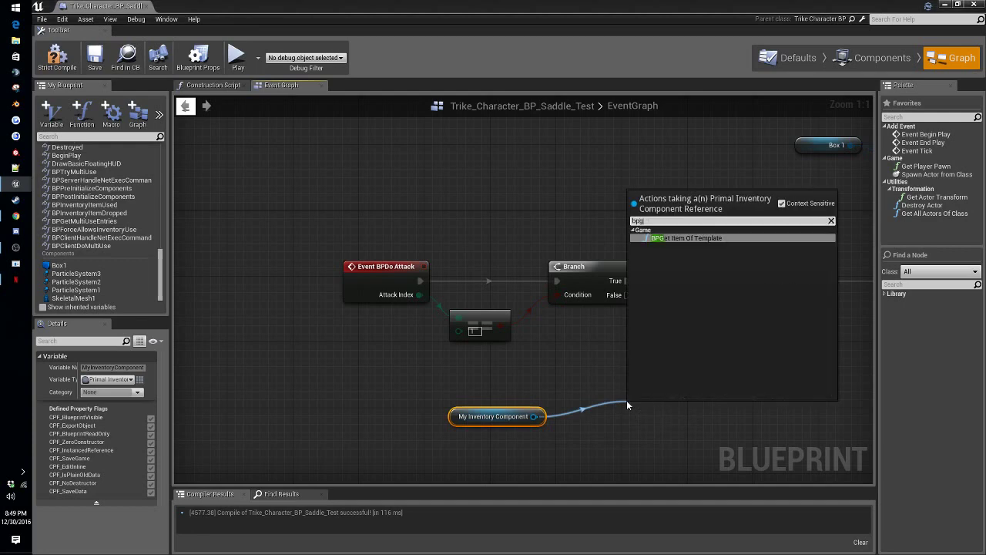
{"action": "left_click", "coordinate": [721, 238]}
{"action": "right_click_drag", "start_coordinate": [717, 284], "coordinate": [524, 126]}
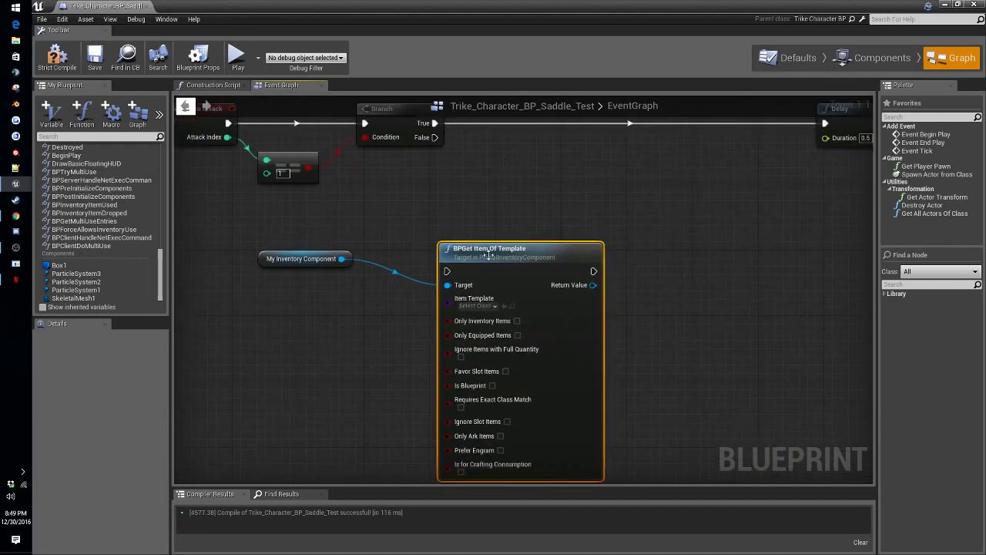
{"action": "left_click_drag", "start_coordinate": [485, 249], "coordinate": [547, 161]}
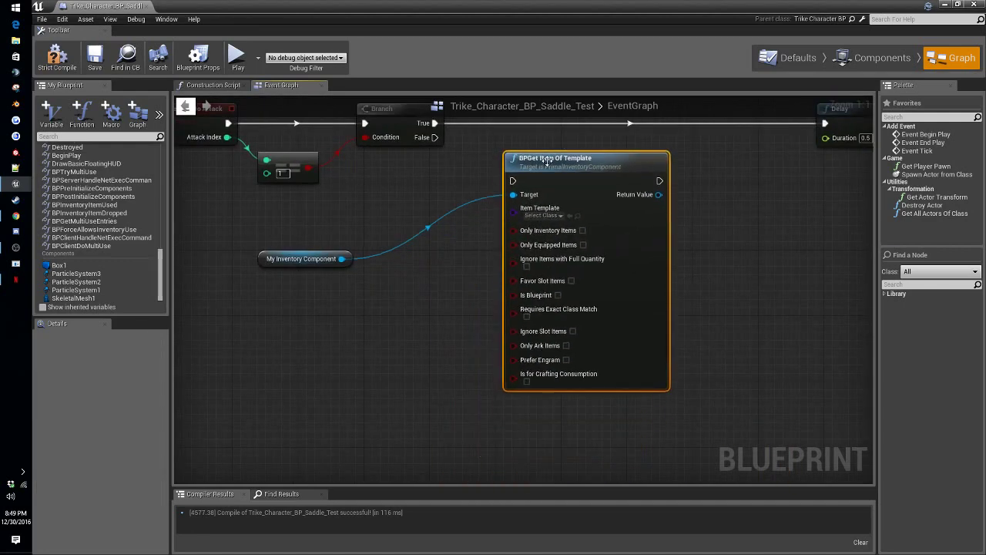
Step: Set the Item Template to PrimalItemResource_Stone, align the node with the Branch, and connect the Branch's True output to it
{"action": "left_click", "coordinate": [560, 217]}
{"action": "type", "text": "stone"}
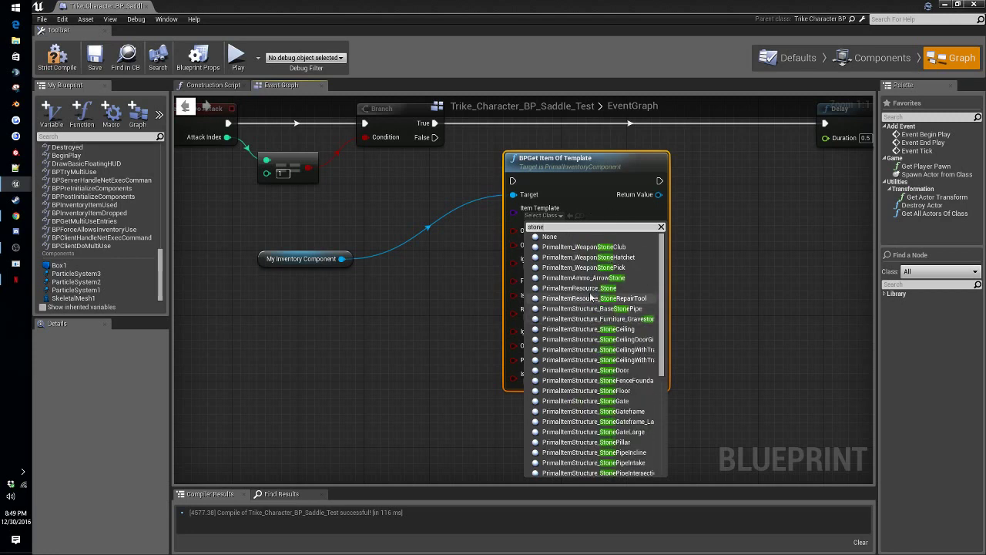
{"action": "left_click", "coordinate": [586, 287]}
{"action": "right_click_drag", "start_coordinate": [648, 165], "coordinate": [499, 214]}
{"action": "left_click_drag", "start_coordinate": [499, 213], "coordinate": [474, 181]}
{"action": "left_click_drag", "start_coordinate": [377, 205], "coordinate": [424, 205]}
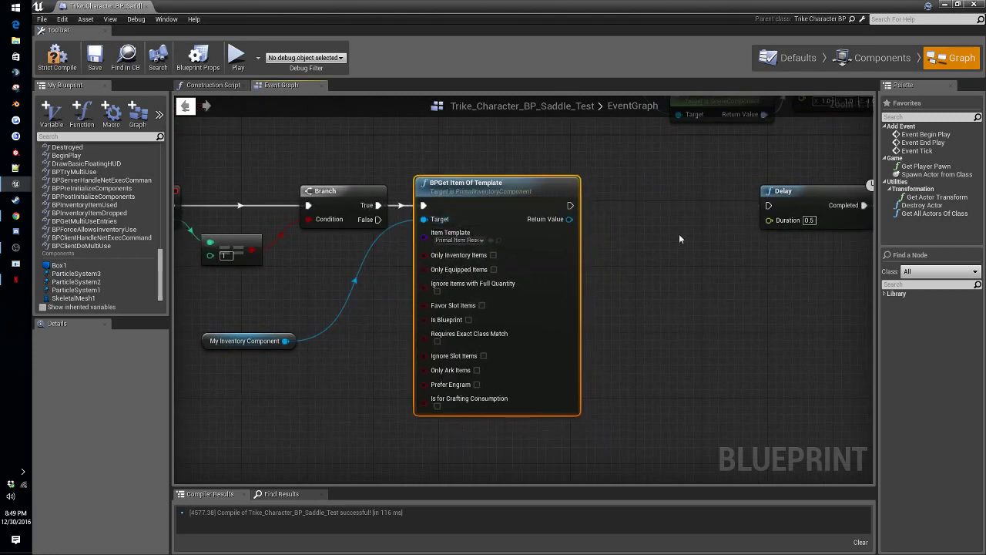
Step: Add an IsValid check on the returned item, run it after BPGet Item Of Template, and connect Is Valid to the Delay
{"action": "right_click_drag", "start_coordinate": [654, 241], "coordinate": [525, 252]}
{"action": "left_click_drag", "start_coordinate": [441, 231], "coordinate": [476, 262]}
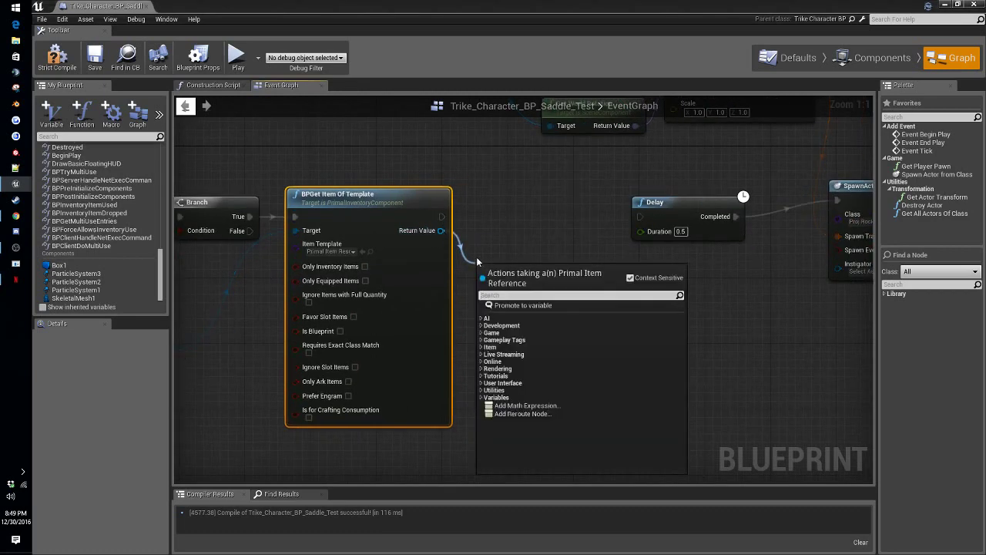
{"action": "type", "text": "isV"}
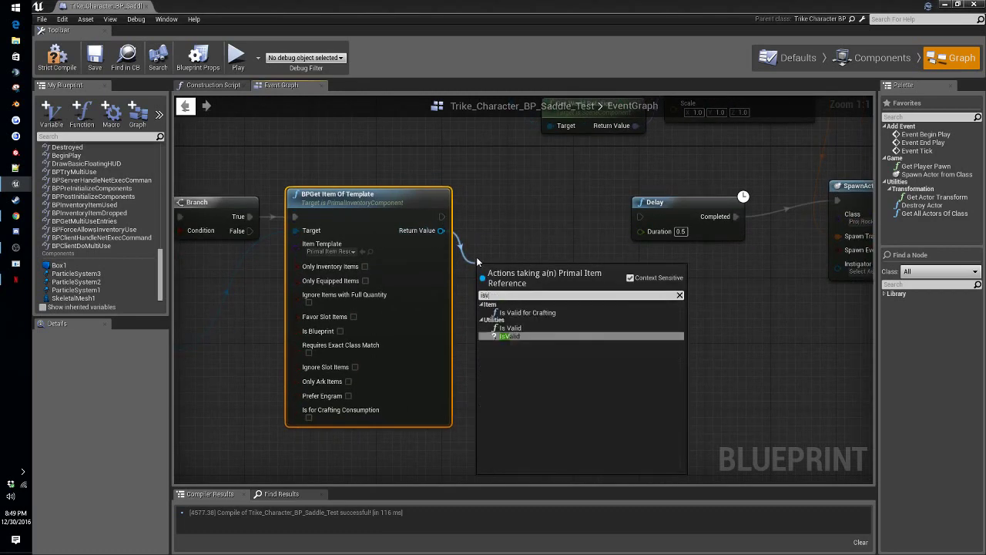
{"action": "left_click", "coordinate": [508, 336]}
{"action": "left_click_drag", "start_coordinate": [517, 212], "coordinate": [516, 204]}
{"action": "left_click_drag", "start_coordinate": [442, 216], "coordinate": [468, 217]}
{"action": "right_click_drag", "start_coordinate": [544, 229], "coordinate": [478, 260]}
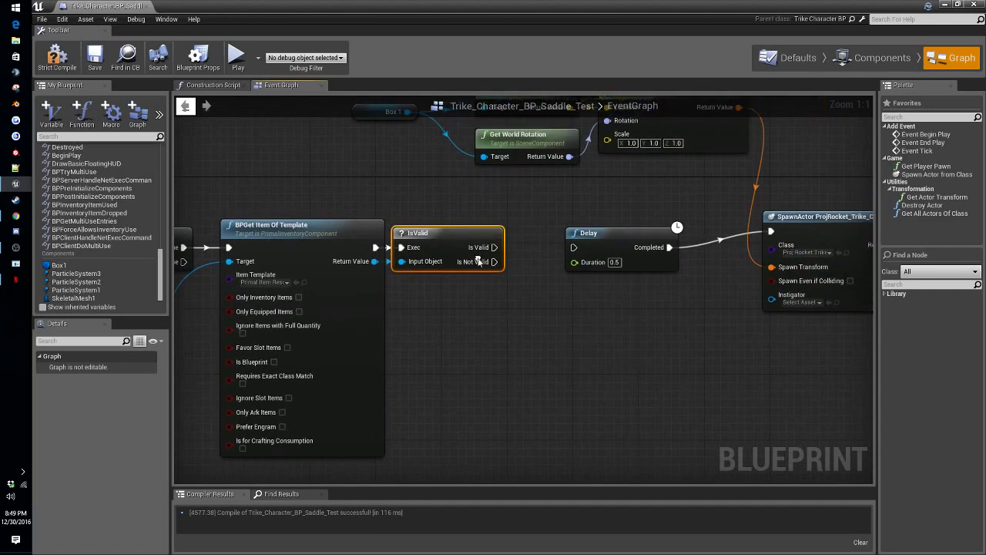
{"action": "left_click_drag", "start_coordinate": [498, 247], "coordinate": [572, 247]}
Step: From Is Not Valid, add a Get Owner Controller node and cast its return value to ShooterPlayerController
{"action": "right_click_drag", "start_coordinate": [572, 280], "coordinate": [606, 242]}
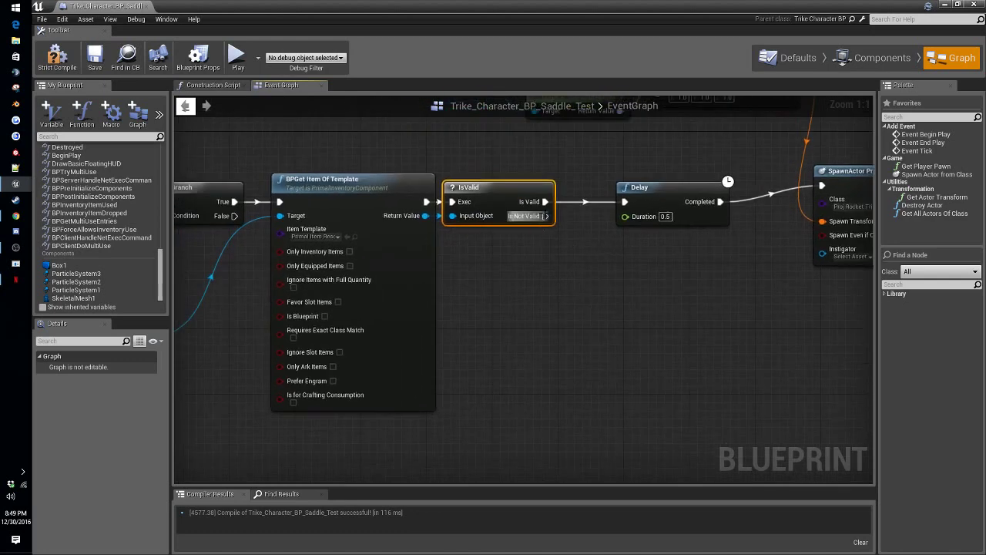
{"action": "left_click_drag", "start_coordinate": [545, 216], "coordinate": [559, 322]}
{"action": "type", "text": "owne"}
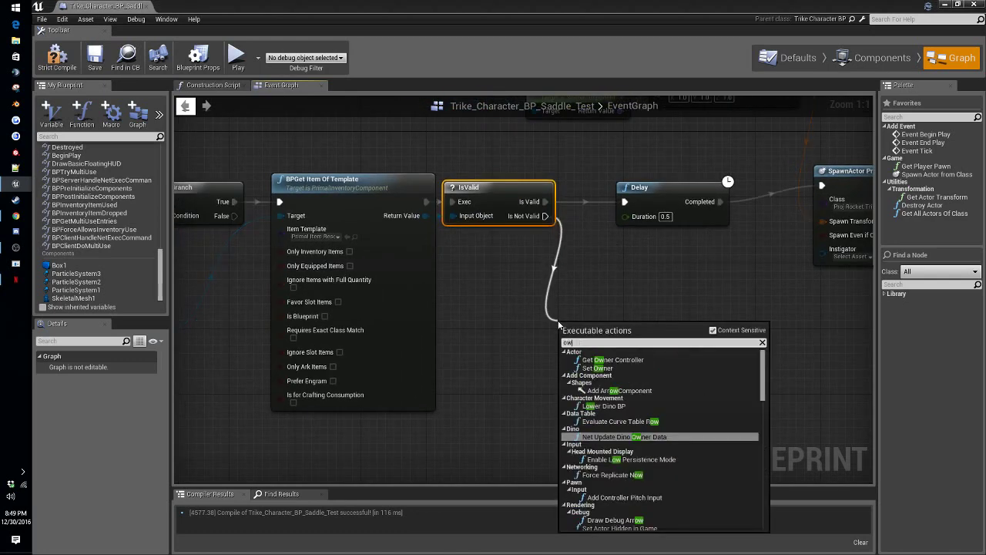
{"action": "left_click", "coordinate": [609, 360]}
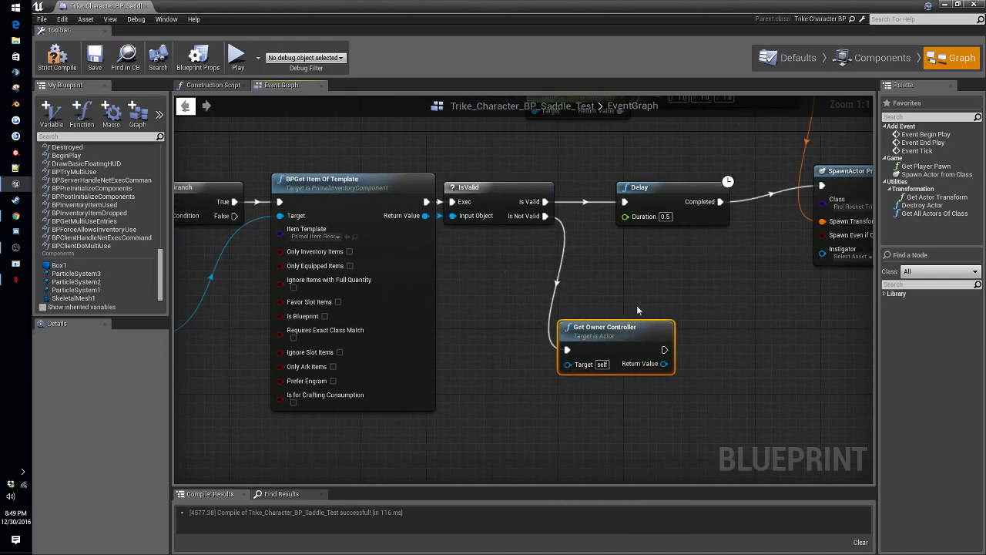
{"action": "right_click_drag", "start_coordinate": [637, 305], "coordinate": [485, 312]}
{"action": "left_click_drag", "start_coordinate": [508, 370], "coordinate": [618, 359]}
{"action": "type", "text": "shoo"}
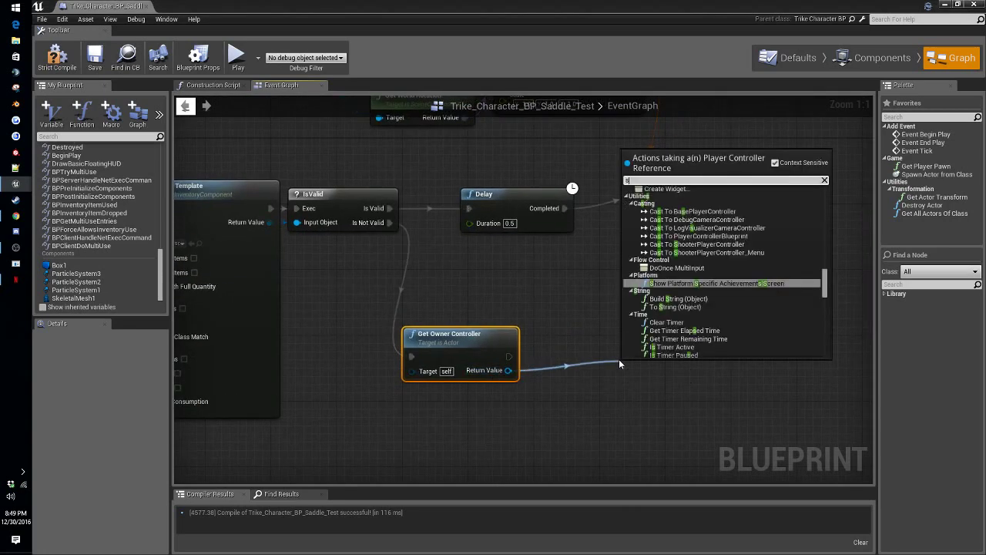
{"action": "left_click", "coordinate": [696, 205]}
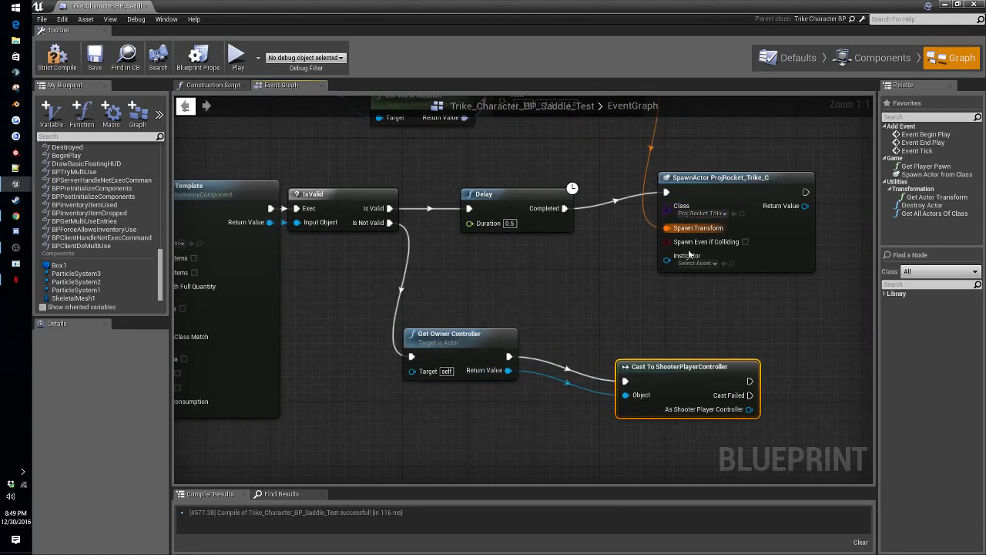
Step: Add a Client Server Notification node from the cast's As Shooter Player Controller output and place it in line with the cast
{"action": "right_click_drag", "start_coordinate": [674, 370], "coordinate": [493, 316]}
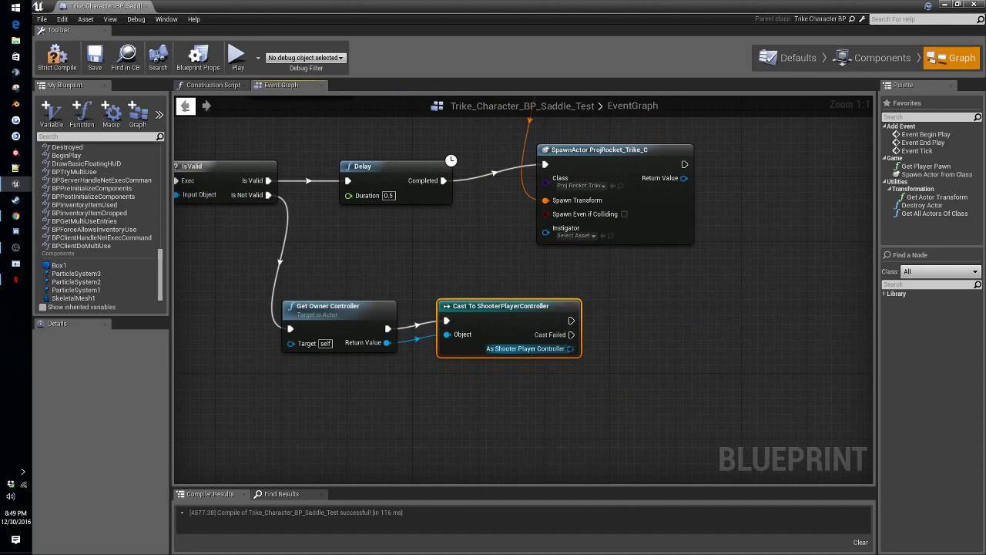
{"action": "left_click_drag", "start_coordinate": [570, 349], "coordinate": [663, 331]}
{"action": "type", "text": "s"}
{"action": "key", "text": "BackSpace"}
{"action": "type", "text": "client"}
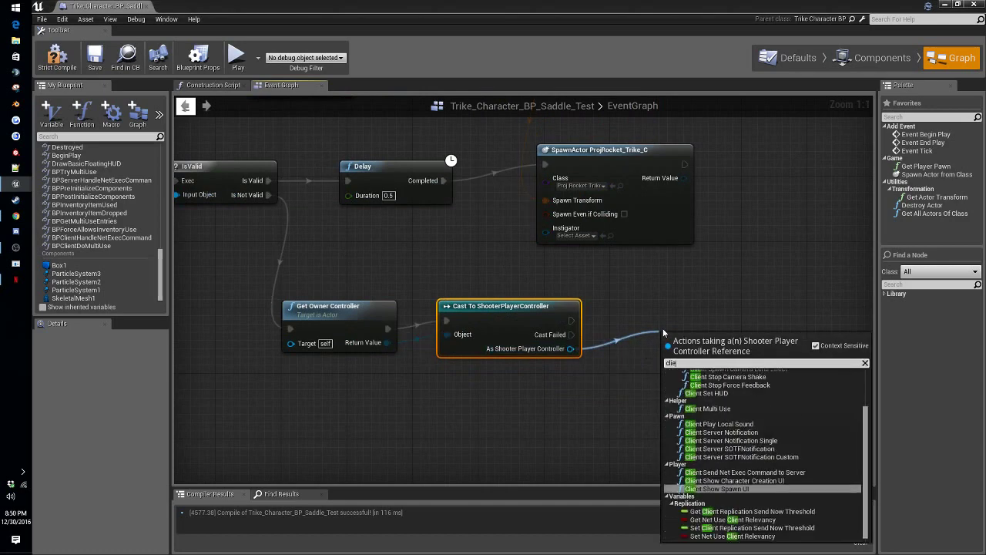
{"action": "left_click", "coordinate": [754, 432]}
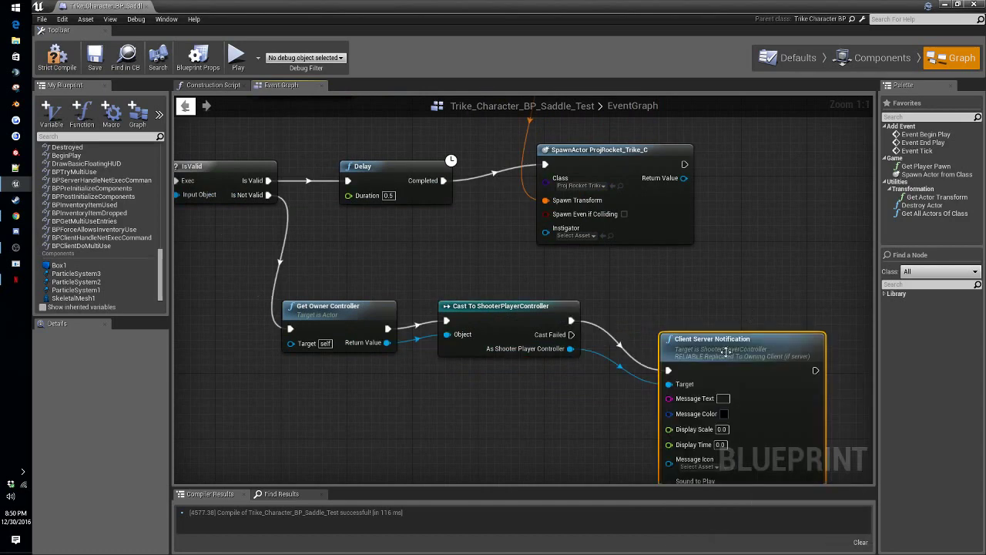
{"action": "left_click_drag", "start_coordinate": [728, 352], "coordinate": [702, 304]}
Step: Set the notification's message text to "No Ammo", its color to red, display scale to 1.5 and display time to 5
{"action": "right_click_drag", "start_coordinate": [702, 304], "coordinate": [571, 288]}
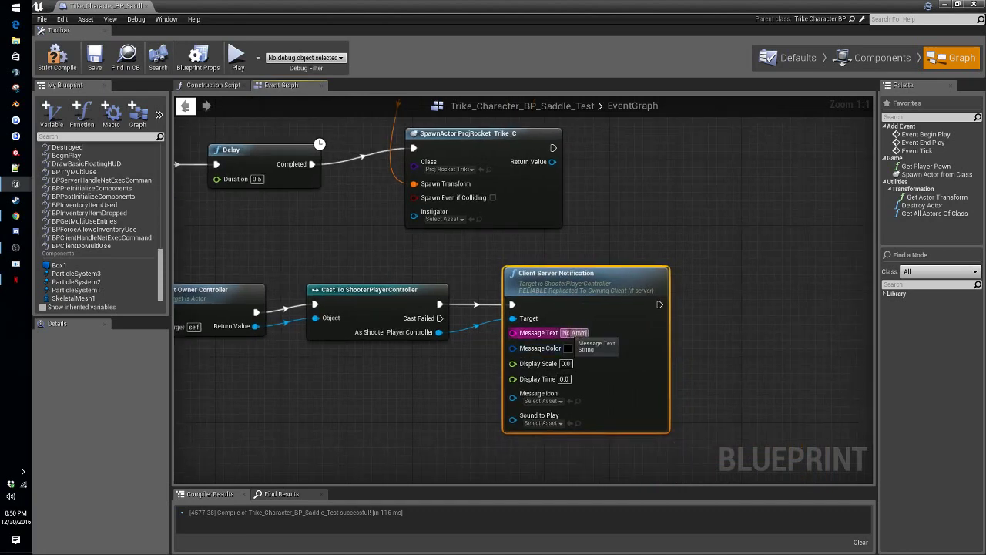
{"action": "left_click", "coordinate": [570, 348]}
{"action": "left_click", "coordinate": [594, 475]}
{"action": "left_click", "coordinate": [717, 547]}
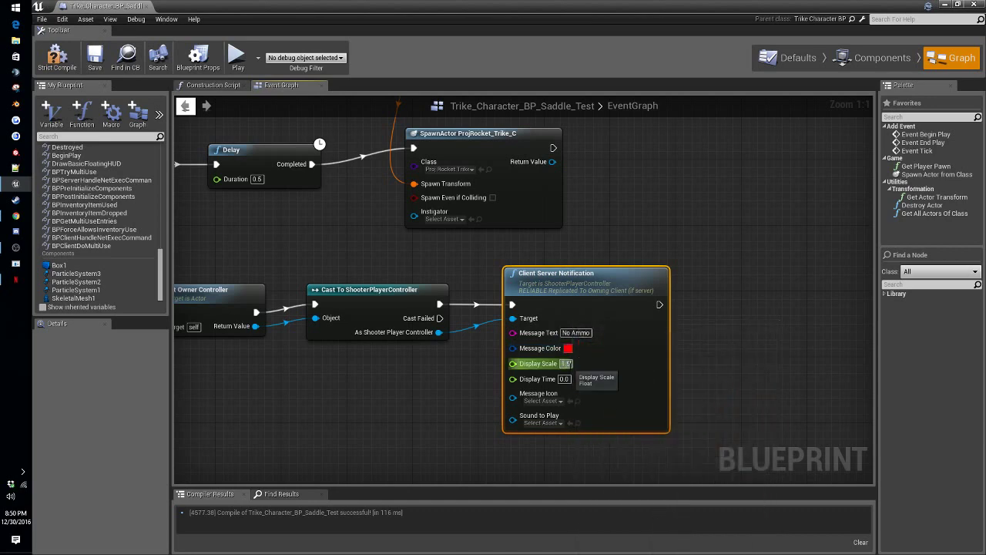
{"action": "left_click", "coordinate": [565, 379]}
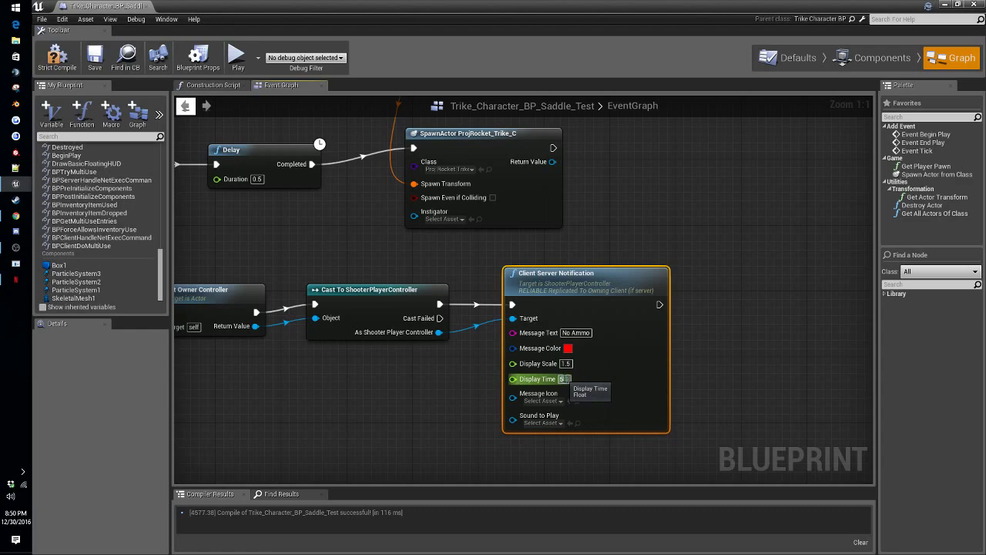
Step: Align the SpawnActor ProjRocket_Trike node with the Delay so the execution wire between them runs straight
{"action": "right_click_drag", "start_coordinate": [600, 274], "coordinate": [843, 252]}
{"action": "right_click_drag", "start_coordinate": [519, 252], "coordinate": [499, 337]}
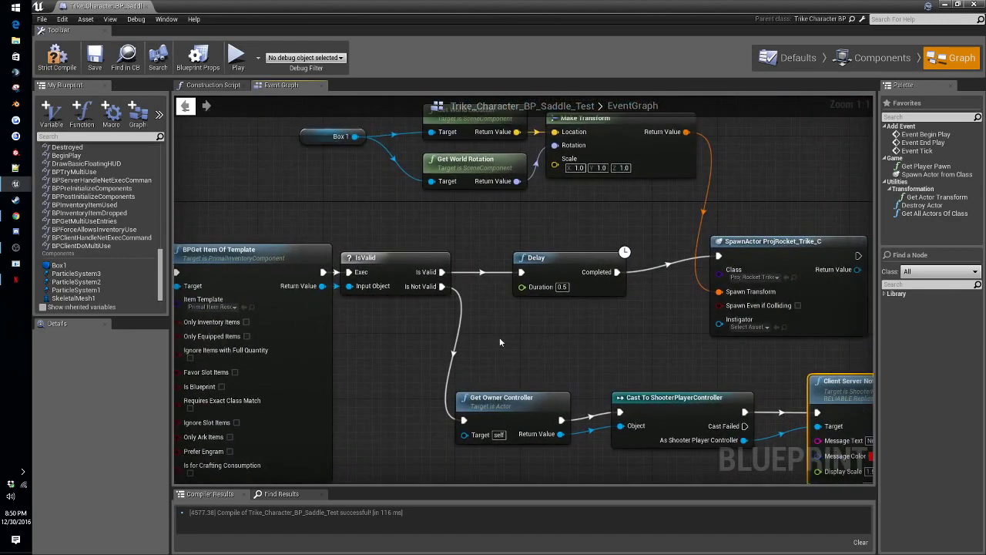
{"action": "right_click_drag", "start_coordinate": [584, 346], "coordinate": [411, 354]}
{"action": "left_click", "coordinate": [598, 267]}
{"action": "left_click_drag", "start_coordinate": [598, 265], "coordinate": [593, 270]}
{"action": "right_click_drag", "start_coordinate": [491, 283], "coordinate": [587, 262]}
{"action": "right_click_drag", "start_coordinate": [523, 299], "coordinate": [558, 254]}
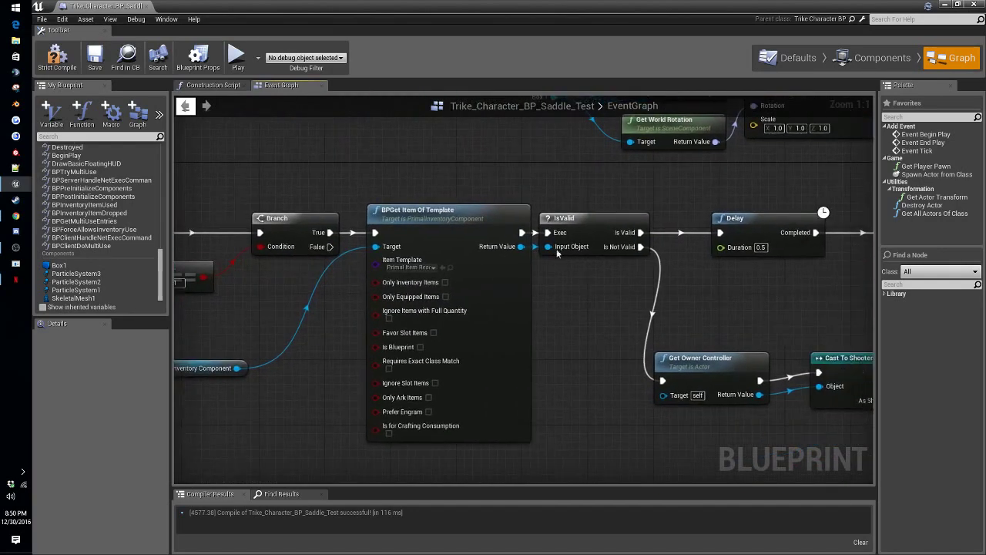
Step: Save the Trike blueprint and start a play session in the level editor
{"action": "left_click", "coordinate": [96, 58]}
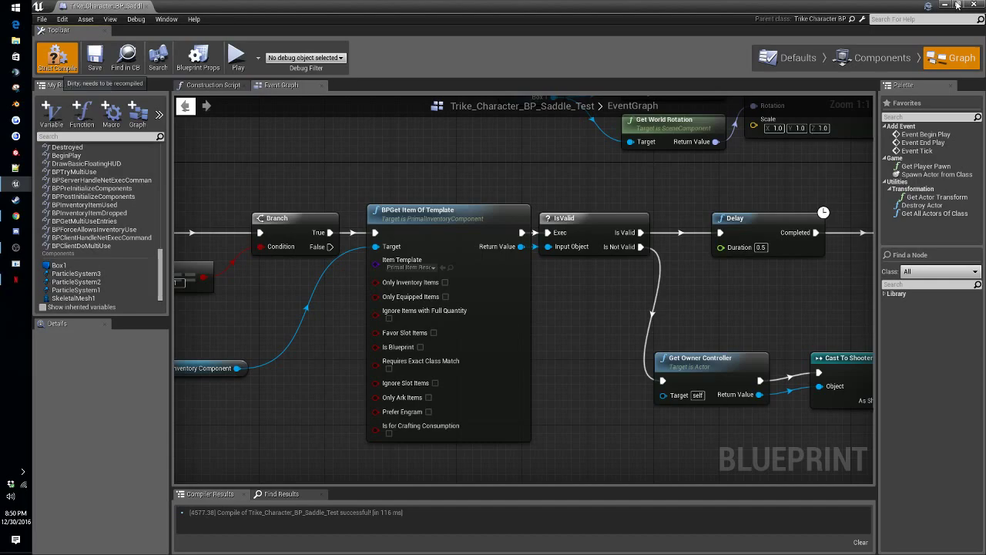
{"action": "left_click", "coordinate": [958, 4]}
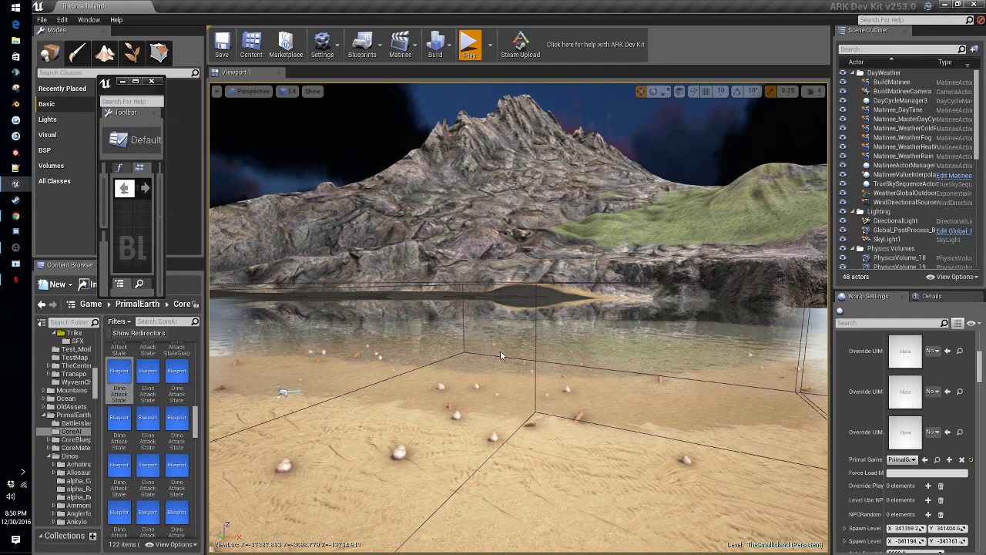
{"action": "key", "text": "alt+p"}
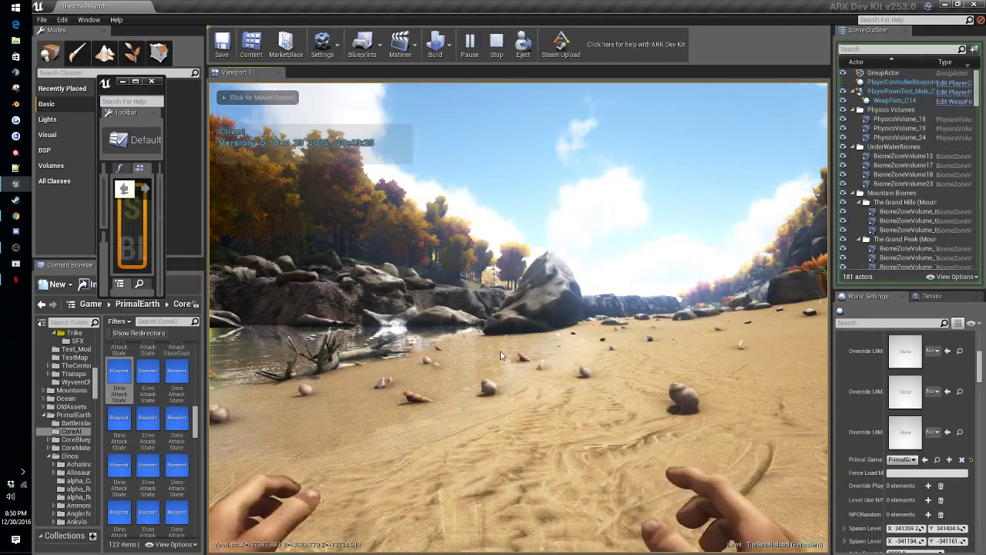
Step: Spawn the Primitive Trike from the player inventory, walk up to it and mount it
{"action": "key", "text": "i"}
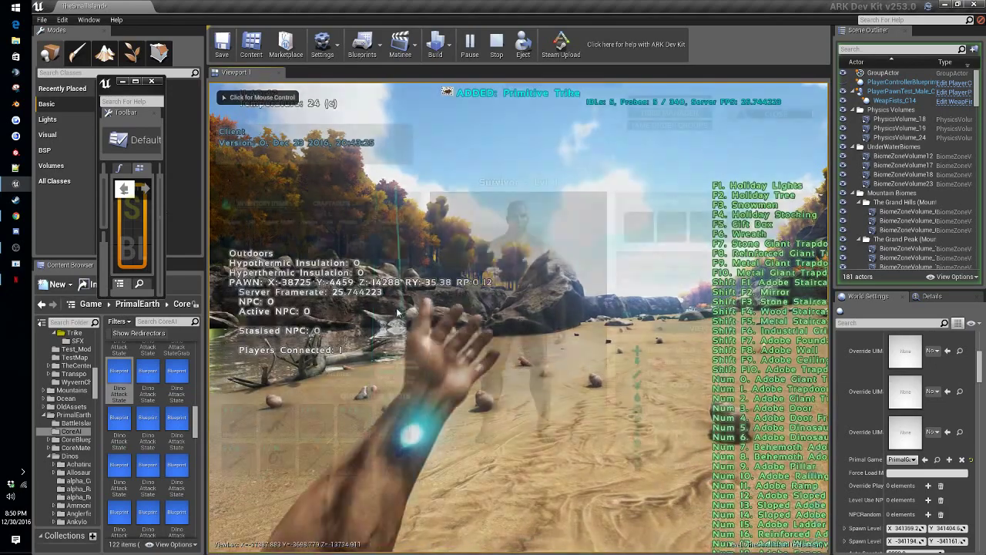
{"action": "key", "text": "i"}
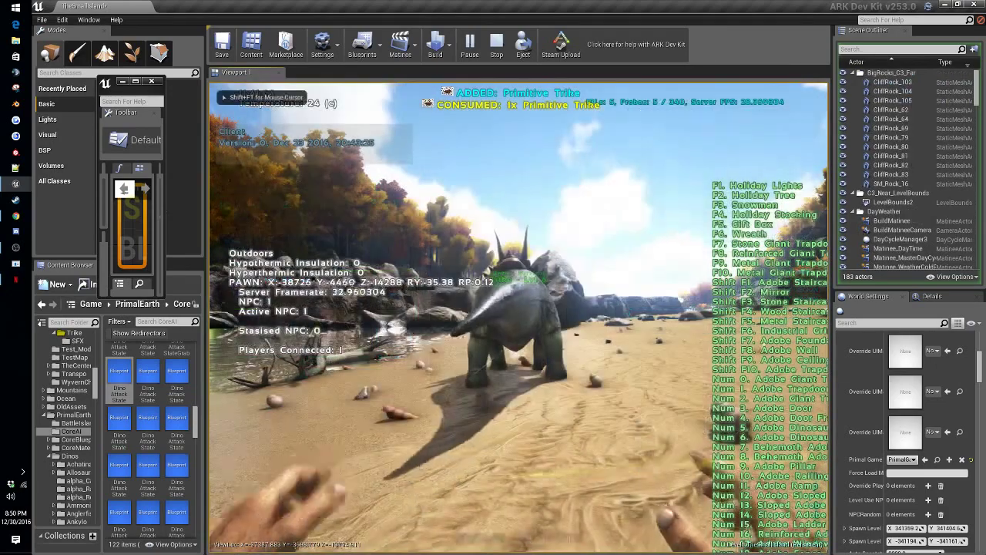
{"action": "key", "text": "w"}
{"action": "key", "text": "e"}
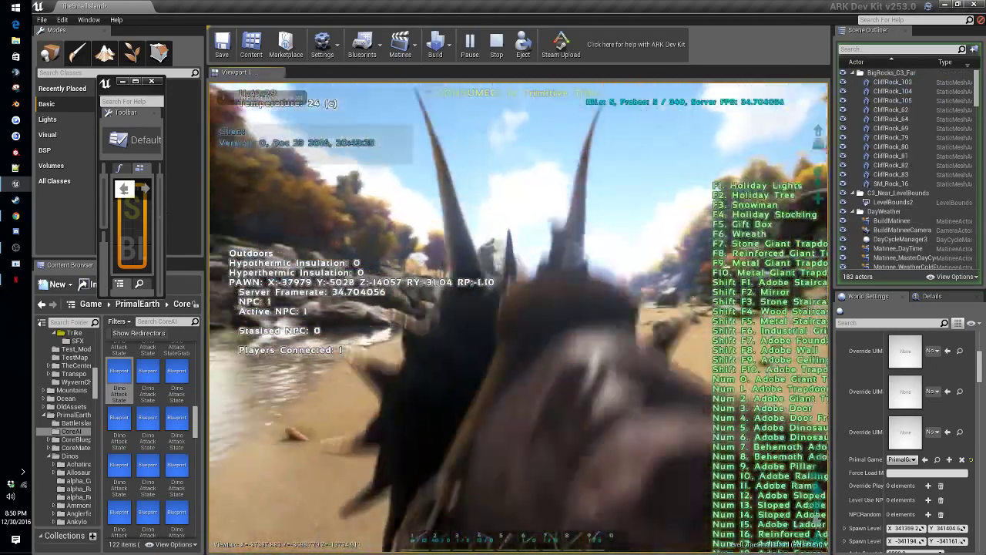
Step: Test the mounted Trike's rocket attack with no stone in its inventory, and view the Trike from outside
{"action": "left_click", "coordinate": [518, 318]}
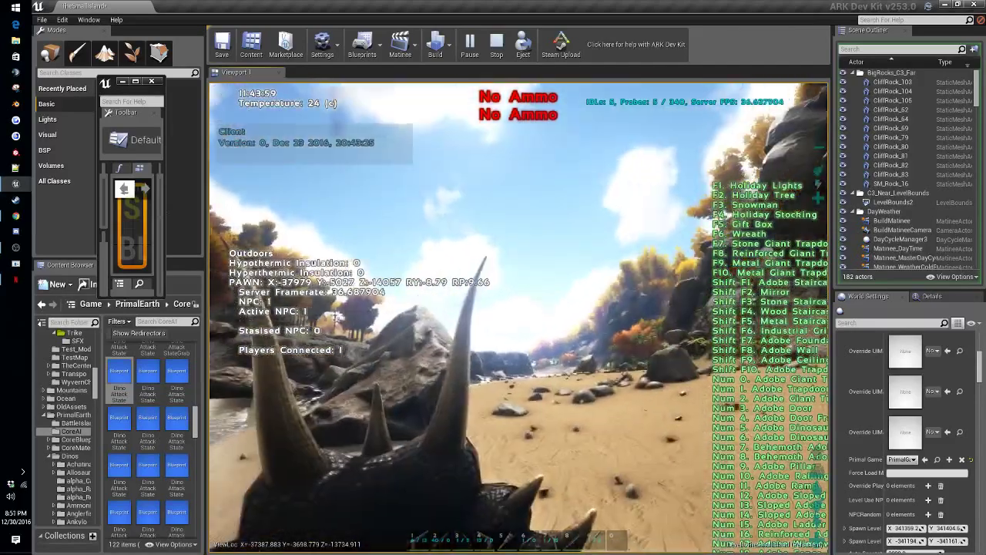
{"action": "left_click", "coordinate": [519, 318]}
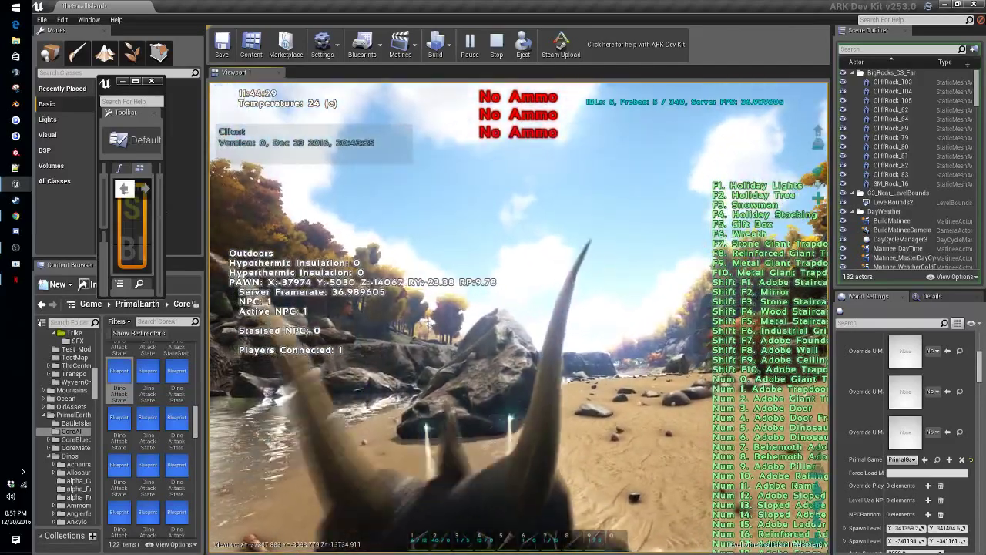
{"action": "key", "text": "k"}
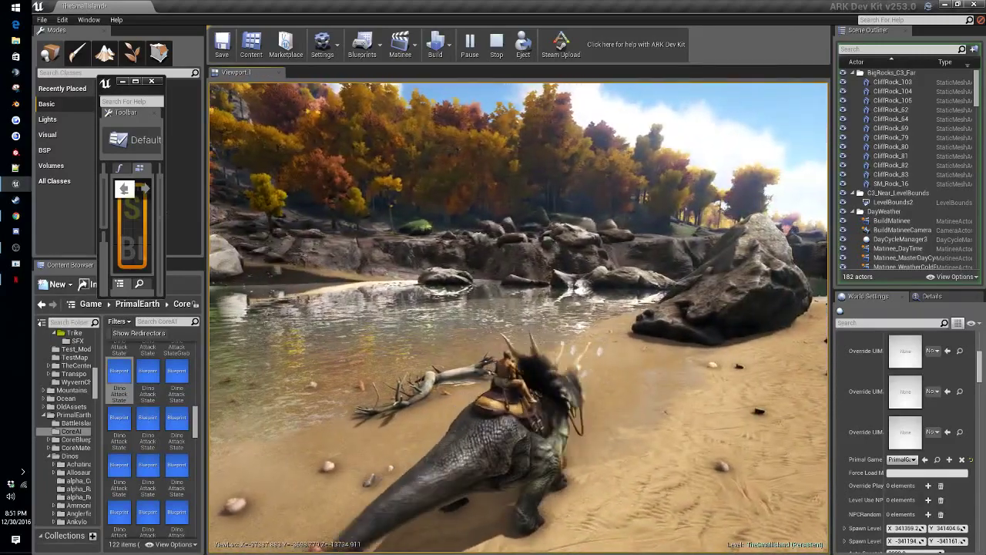
Step: Transfer the stone stack from the player inventory into the mounted Trike's inventory and close the inventory
{"action": "key", "text": "i"}
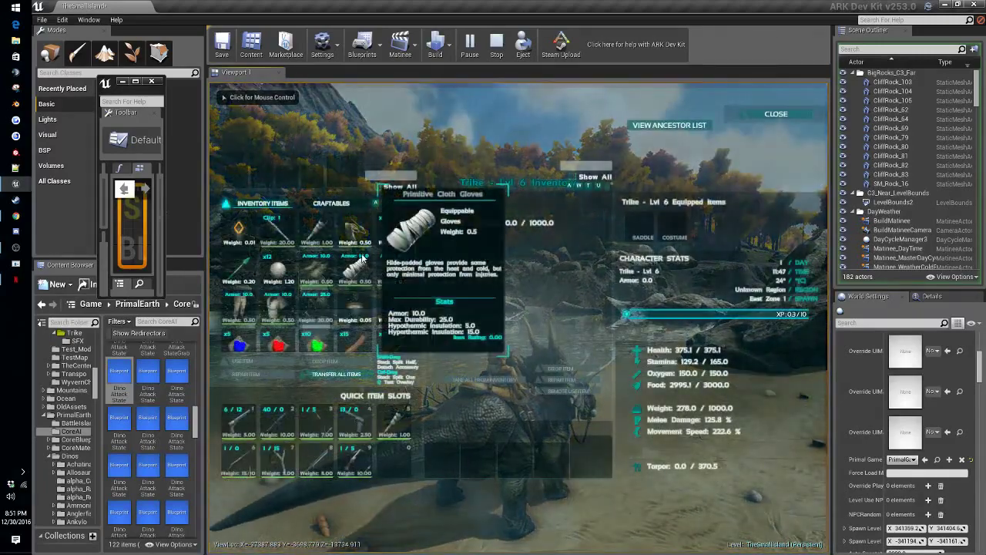
{"action": "scroll", "coordinate": [362, 260], "scroll_direction": "down", "scroll_amount": 3}
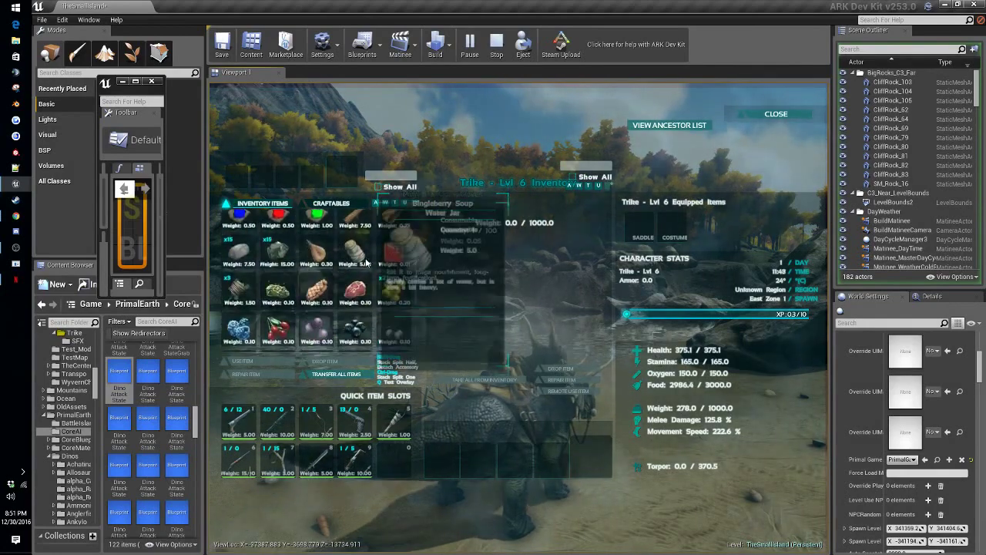
{"action": "scroll", "coordinate": [366, 263], "scroll_direction": "down", "scroll_amount": 5}
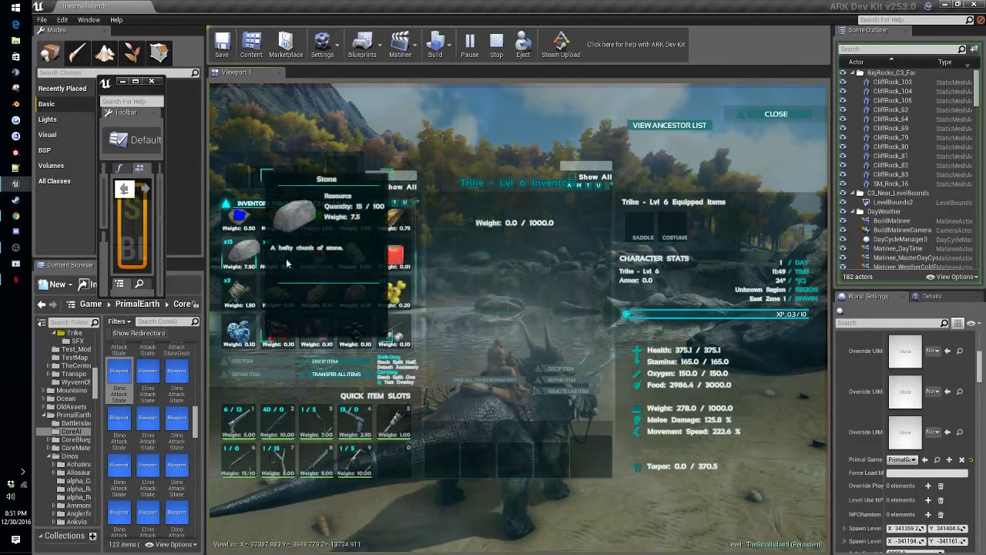
{"action": "left_click_drag", "start_coordinate": [251, 256], "coordinate": [594, 280]}
{"action": "left_click", "coordinate": [773, 112]}
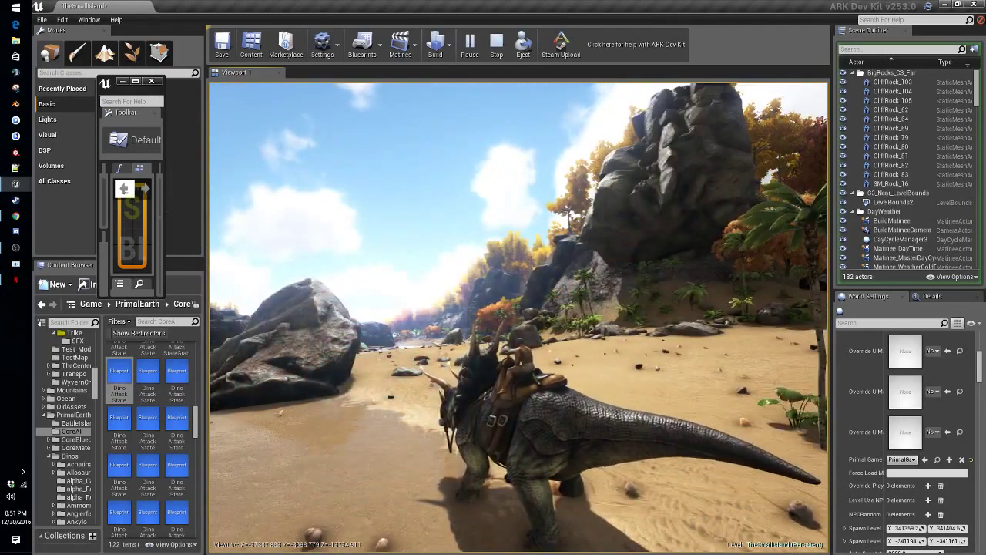
Step: Check the stone quantity in the Trike's inventory after the rocket attack, close the inventory and end the play session
{"action": "key", "text": "i"}
{"action": "key", "text": "i"}
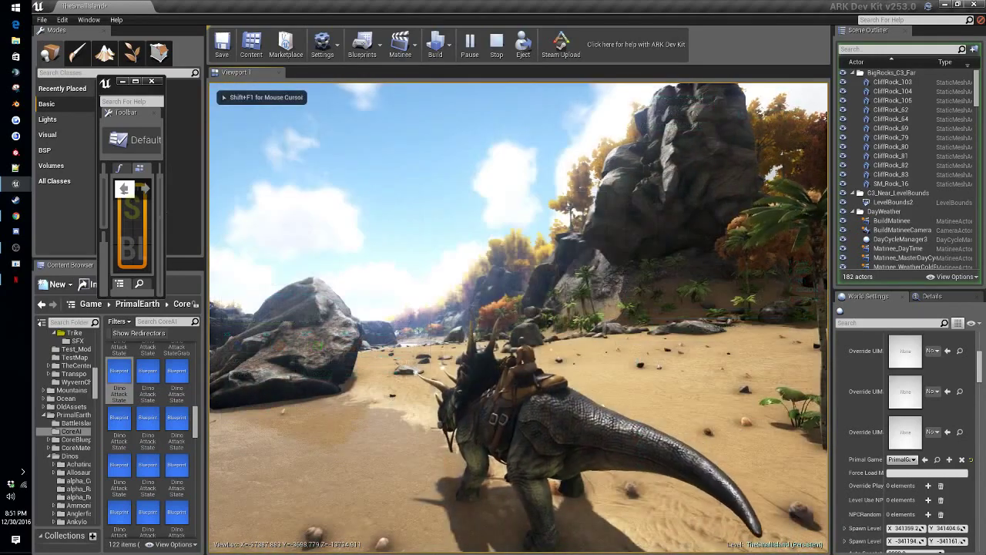
{"action": "key", "text": "i"}
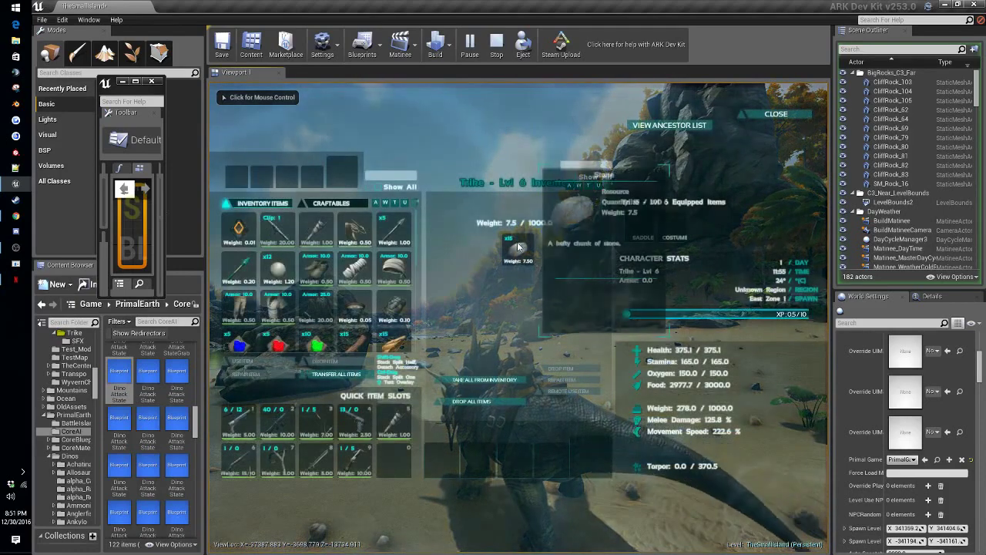
{"action": "mouse_move", "coordinate": [529, 259]}
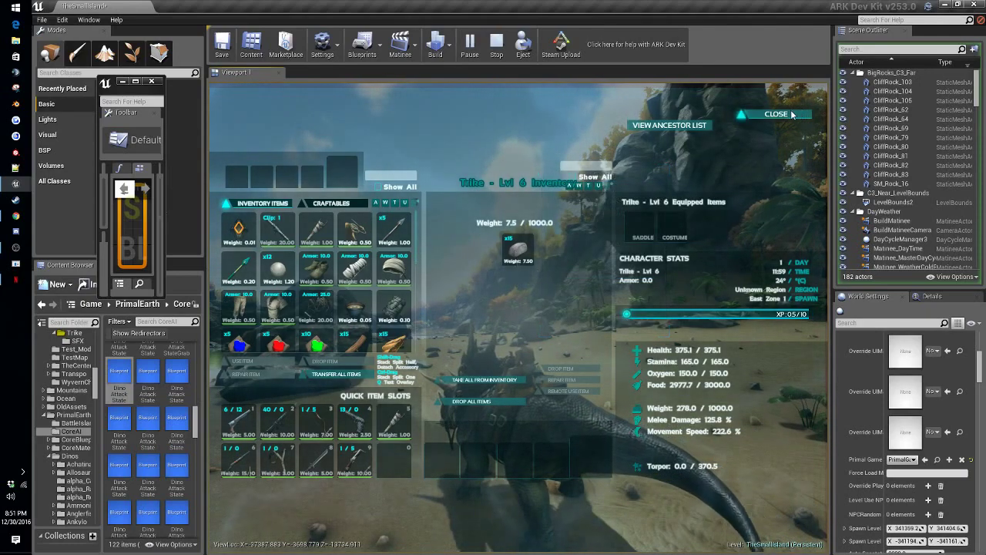
{"action": "key", "text": "f"}
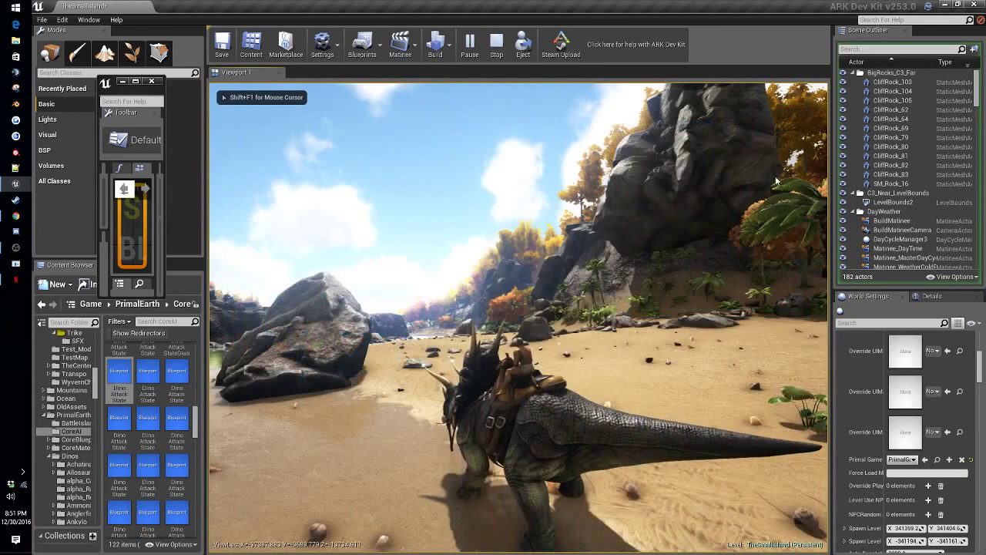
{"action": "key", "text": "Escape"}
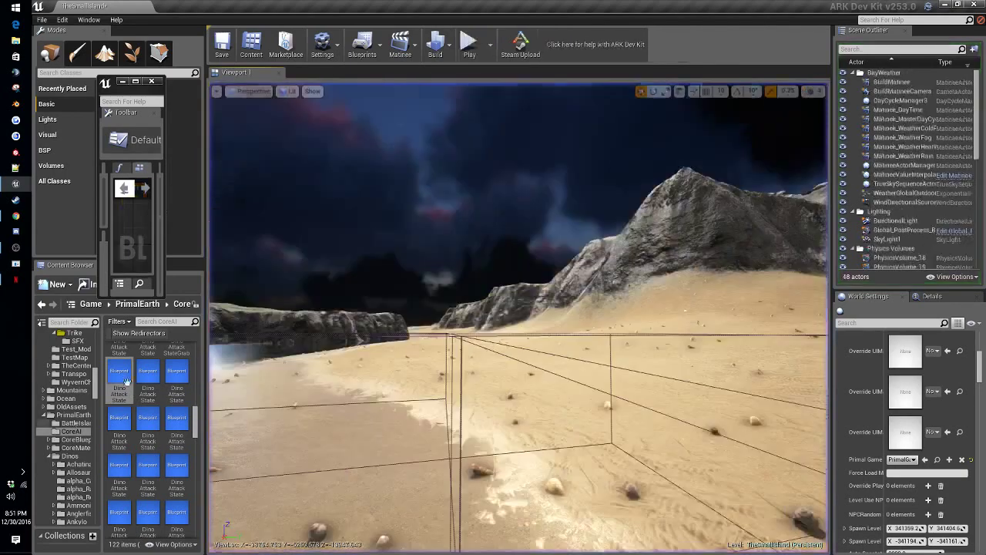
Step: In the Trike blueprint, add an Increment Item Quantity node targeting the found stone item and run it after SpawnActor ProjRocket_Trike
{"action": "left_click", "coordinate": [135, 81]}
{"action": "right_click_drag", "start_coordinate": [510, 257], "coordinate": [312, 256]}
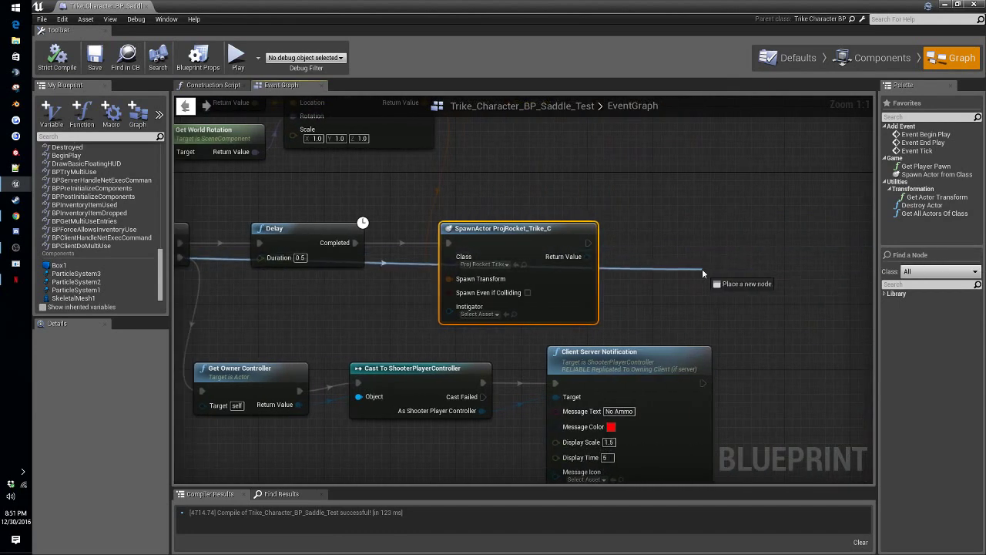
{"action": "left_click_drag", "start_coordinate": [702, 268], "coordinate": [823, 263]}
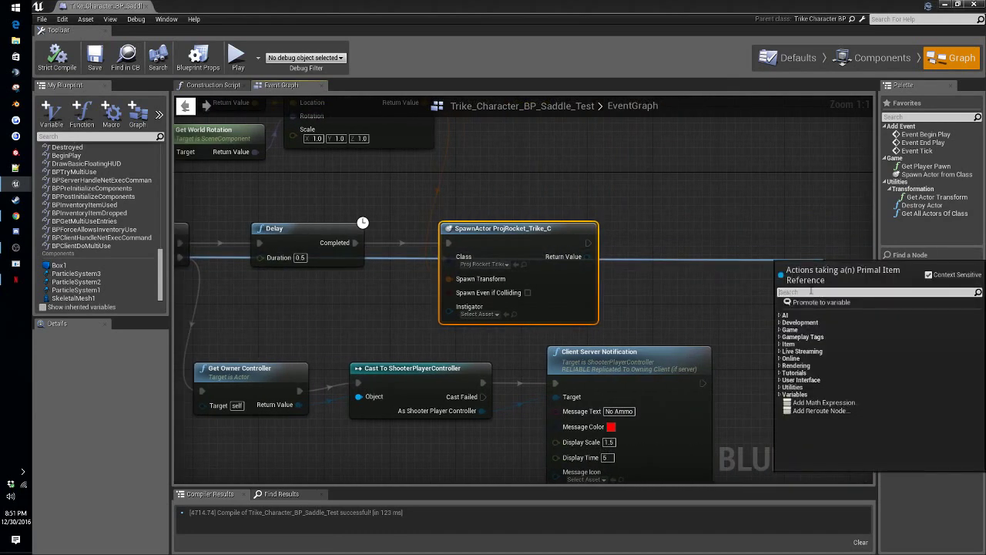
{"action": "type", "text": "incr"}
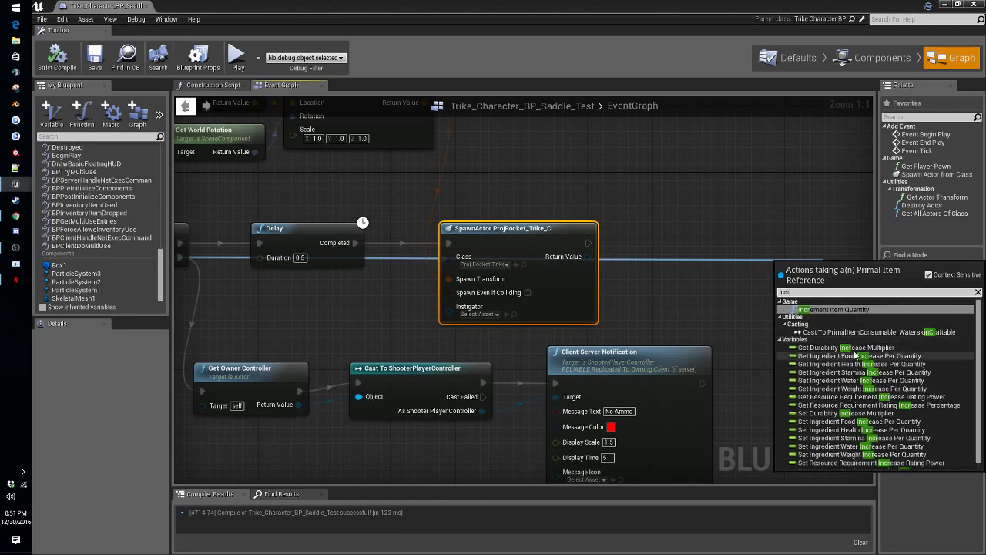
{"action": "left_click", "coordinate": [845, 310]}
{"action": "left_click_drag", "start_coordinate": [830, 269], "coordinate": [733, 229]}
{"action": "left_click_drag", "start_coordinate": [588, 243], "coordinate": [736, 242]}
Step: Set the Increment Item Quantity node's Amount to -1, and save and compile the blueprint
{"action": "left_click", "coordinate": [773, 271]}
{"action": "key", "text": "Return"}
{"action": "right_click_drag", "start_coordinate": [700, 198], "coordinate": [554, 236]}
{"action": "left_click", "coordinate": [96, 57]}
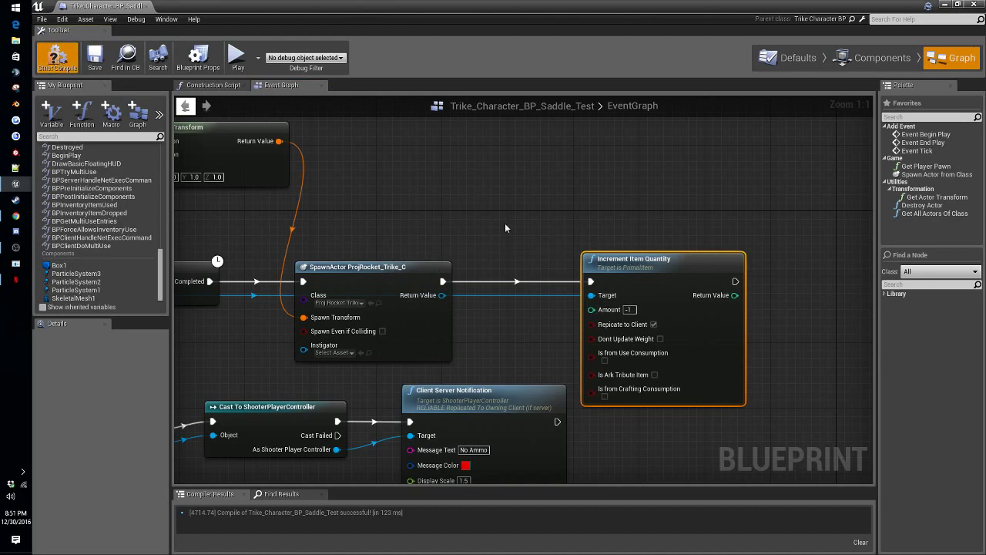
{"action": "key", "text": "F7"}
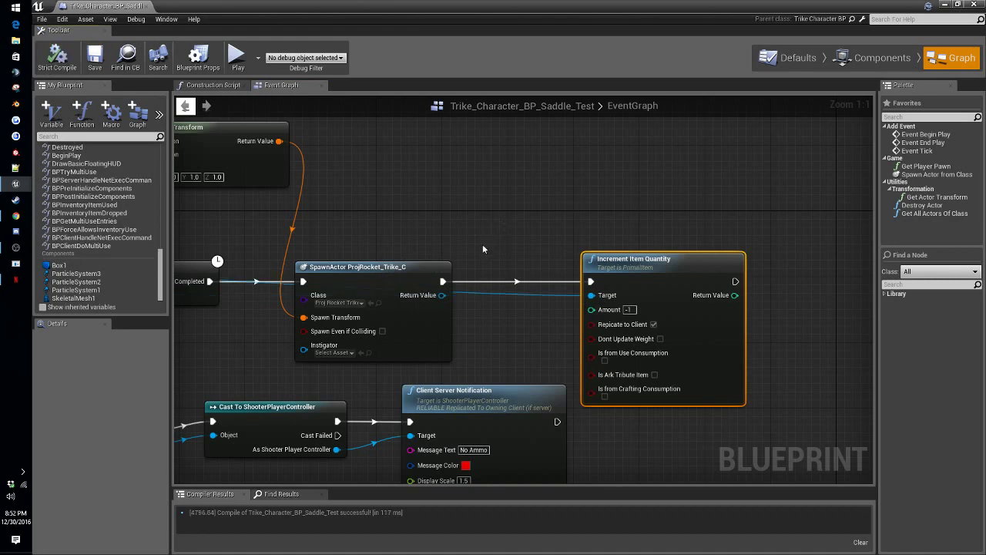
Step: Review the complete rocket attack node network in the Event Graph and the free space above it
{"action": "right_click_drag", "start_coordinate": [483, 245], "coordinate": [660, 228]}
{"action": "right_click_drag", "start_coordinate": [306, 375], "coordinate": [755, 289]}
{"action": "scroll", "coordinate": [630, 303], "scroll_direction": "down", "scroll_amount": 5}
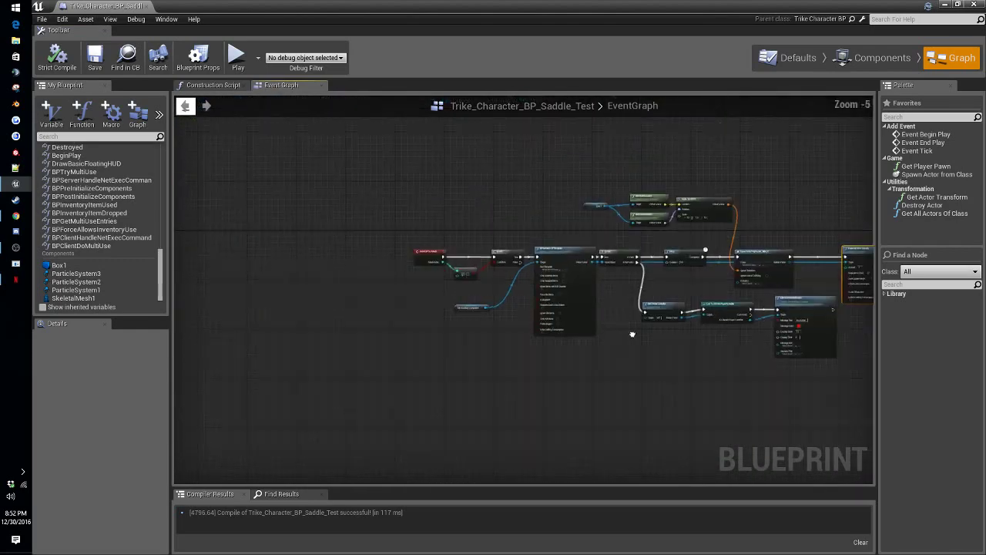
{"action": "right_click_drag", "start_coordinate": [632, 334], "coordinate": [482, 348]}
{"action": "left_click", "coordinate": [480, 270]}
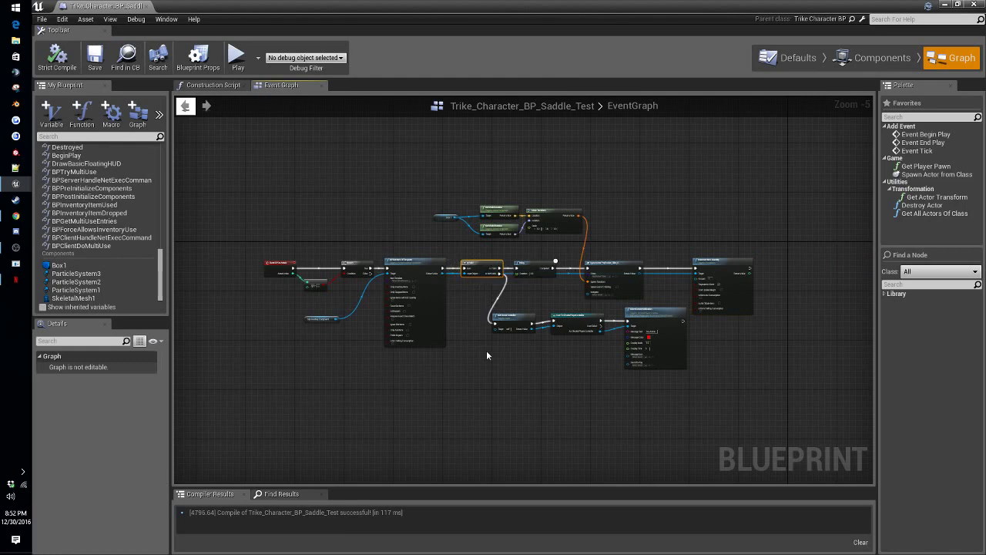
{"action": "right_click_drag", "start_coordinate": [487, 350], "coordinate": [493, 340]}
{"action": "right_click_drag", "start_coordinate": [471, 372], "coordinate": [467, 457]}
{"action": "right_click_drag", "start_coordinate": [455, 449], "coordinate": [460, 476]}
{"action": "right_click_drag", "start_coordinate": [457, 322], "coordinate": [457, 425]}
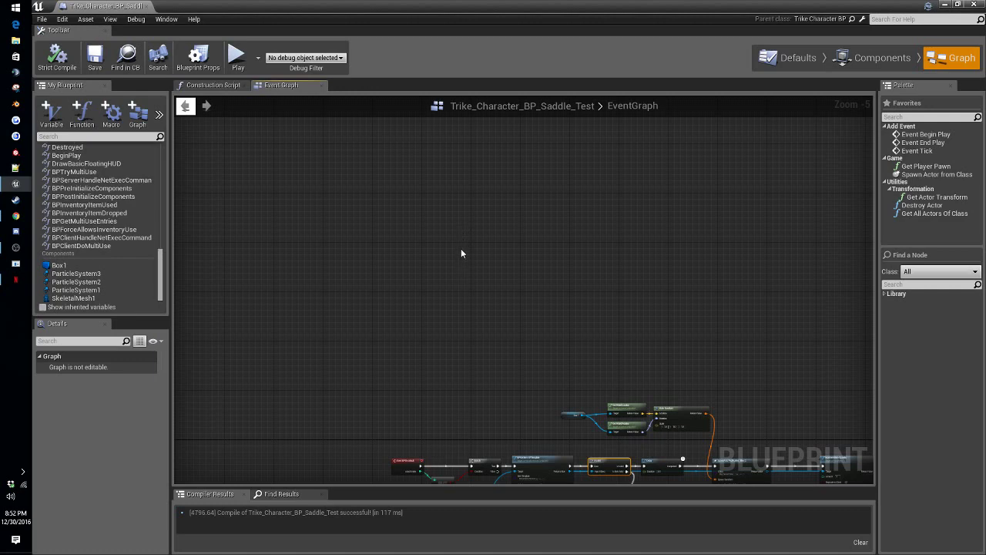
Step: Add an Event Begin Play node above the rocket attack network and connect an aligned Delay node to it
{"action": "right_click", "coordinate": [431, 278]}
{"action": "type", "text": "begin"}
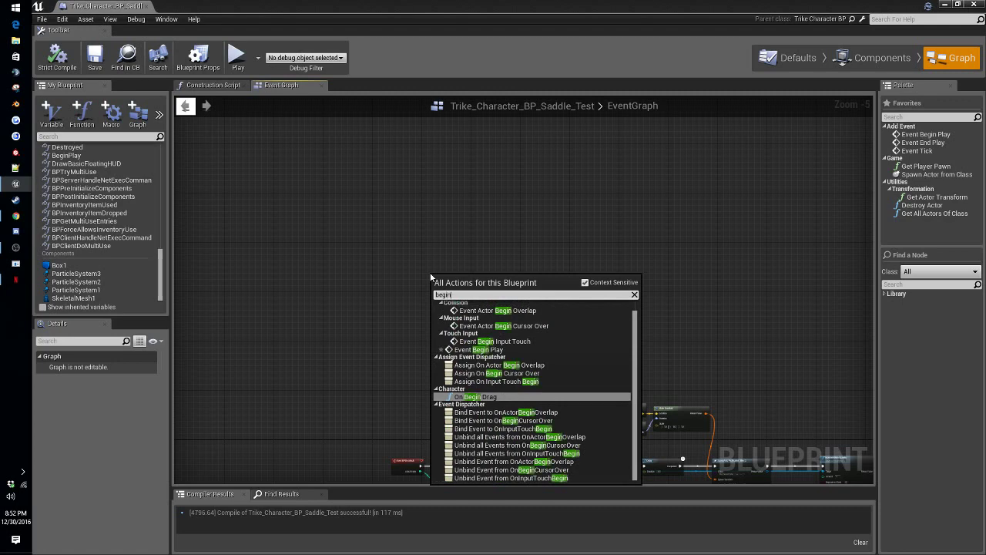
{"action": "left_click", "coordinate": [478, 349]}
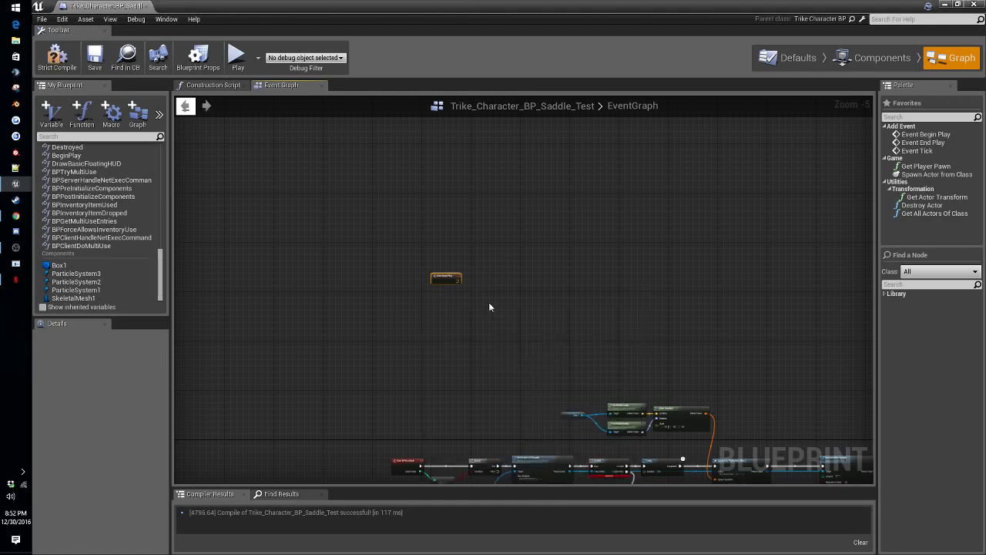
{"action": "scroll", "coordinate": [451, 274], "scroll_direction": "up", "scroll_amount": 5}
{"action": "left_click_drag", "start_coordinate": [431, 282], "coordinate": [499, 275]}
{"action": "type", "text": "delay"}
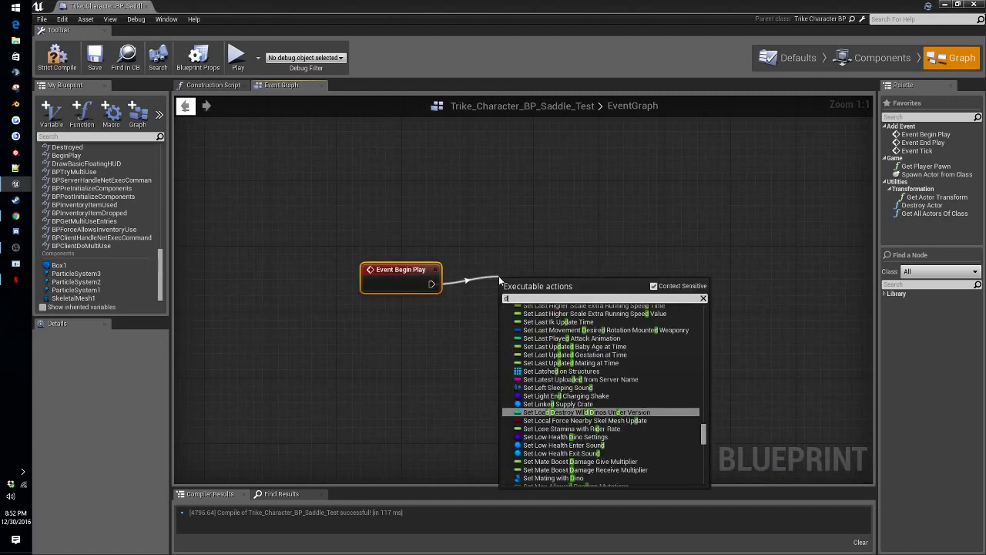
{"action": "left_click", "coordinate": [531, 322]}
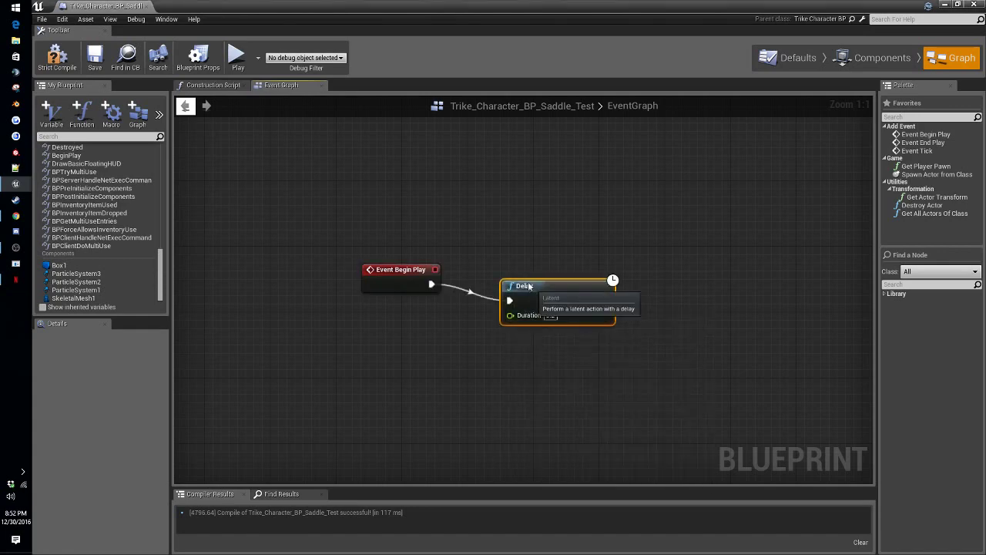
{"action": "left_click_drag", "start_coordinate": [529, 286], "coordinate": [505, 263]}
Step: Add a Switch Has Authority node driven by the Delay's Completed output and align it with the Delay
{"action": "left_click_drag", "start_coordinate": [580, 276], "coordinate": [629, 289]}
{"action": "type", "text": "switch"}
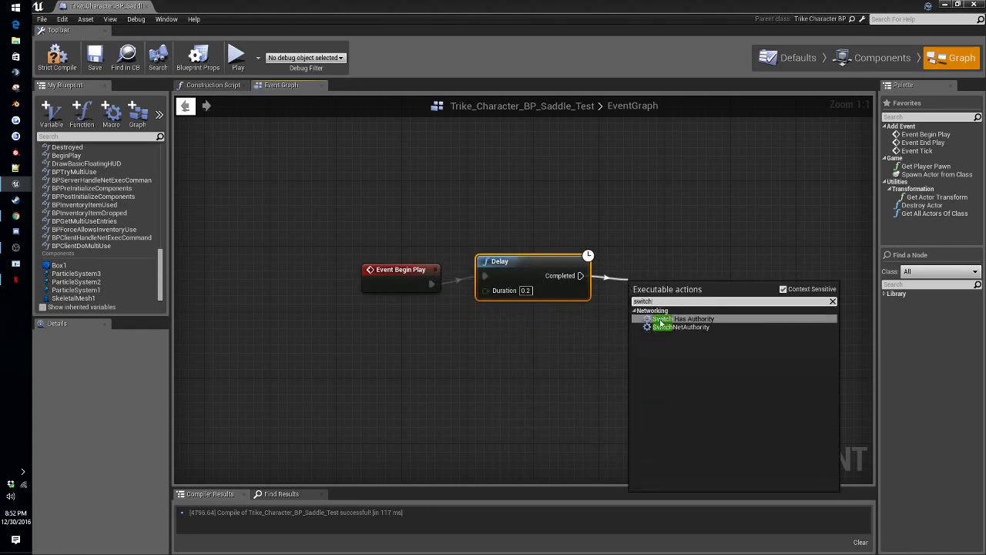
{"action": "left_click", "coordinate": [660, 319]}
{"action": "right_click_drag", "start_coordinate": [669, 314], "coordinate": [412, 321]}
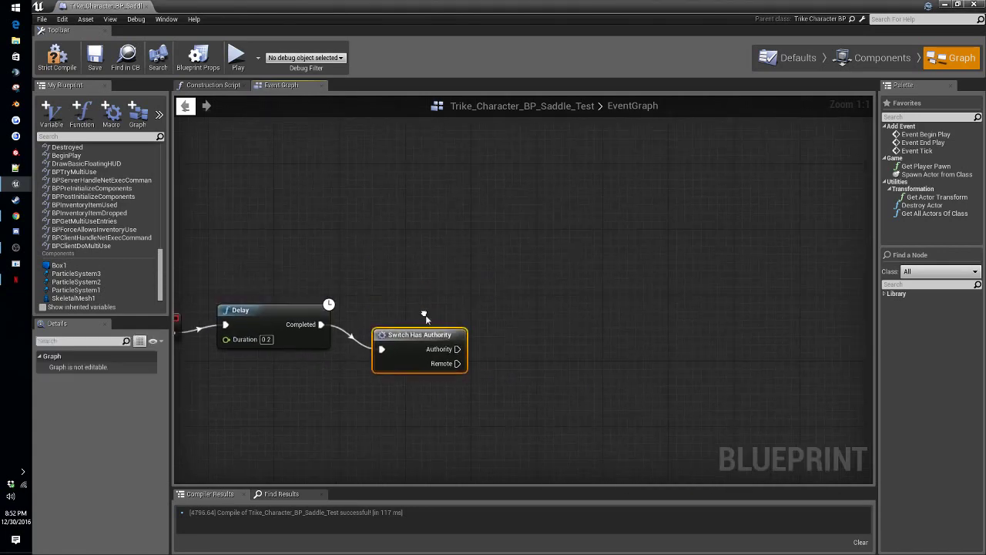
Step: Add a Get Game Mode node above the Switch Has Authority node
{"action": "right_click", "coordinate": [432, 247]}
{"action": "type", "text": "g"}
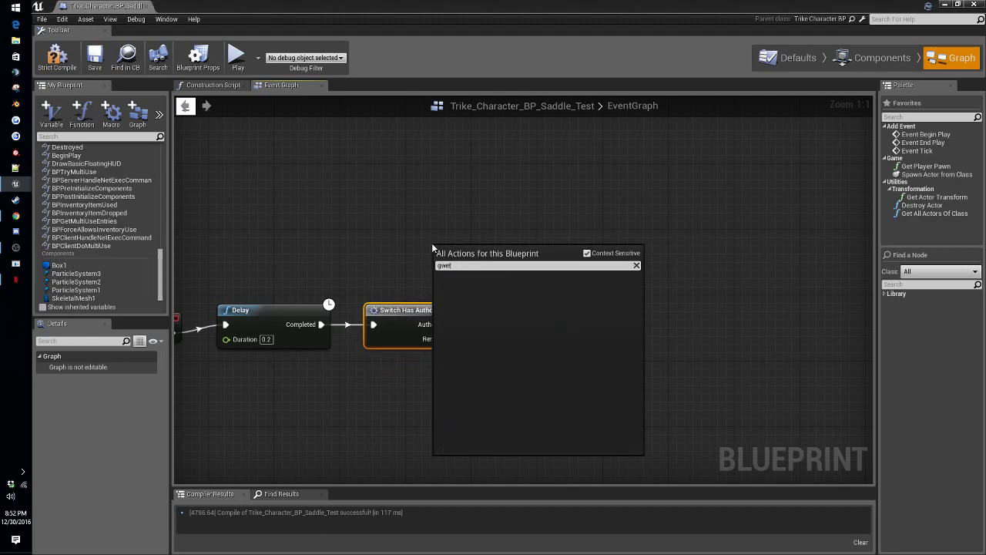
{"action": "type", "text": "e"}
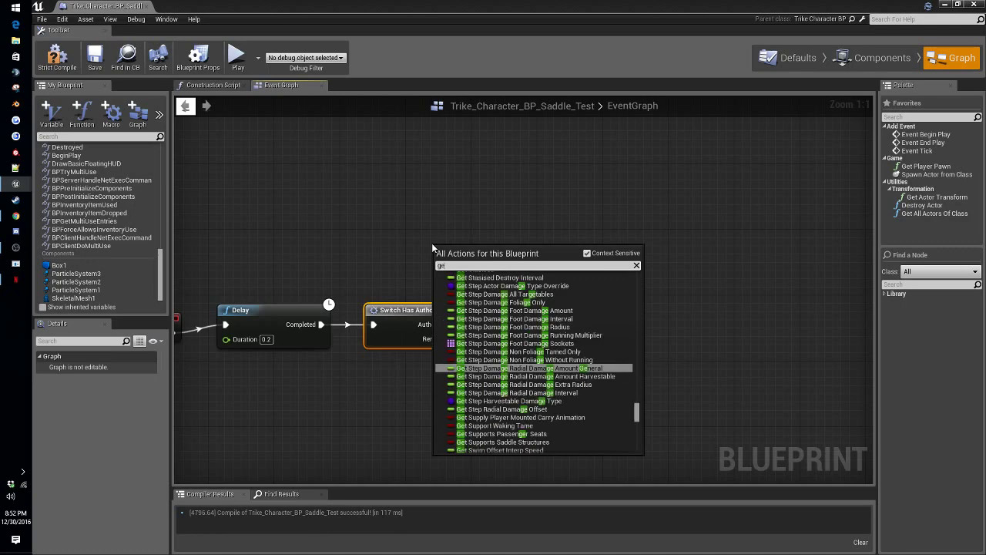
{"action": "type", "text": "t game m"}
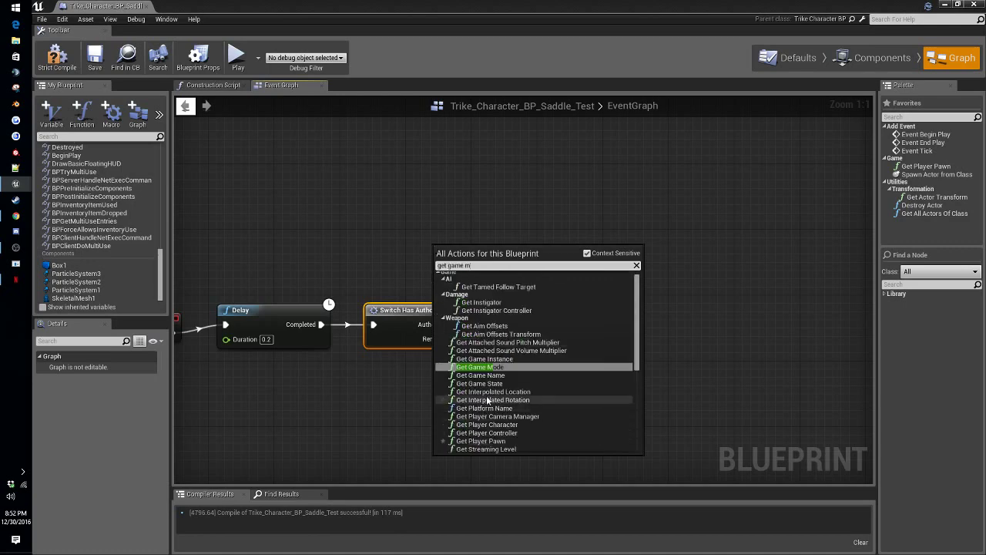
{"action": "left_click", "coordinate": [494, 367]}
Step: Cast the game mode to ShooterGameMode and run the cast from the Authority output of Switch Has Authority
{"action": "left_click_drag", "start_coordinate": [481, 262], "coordinate": [495, 311]}
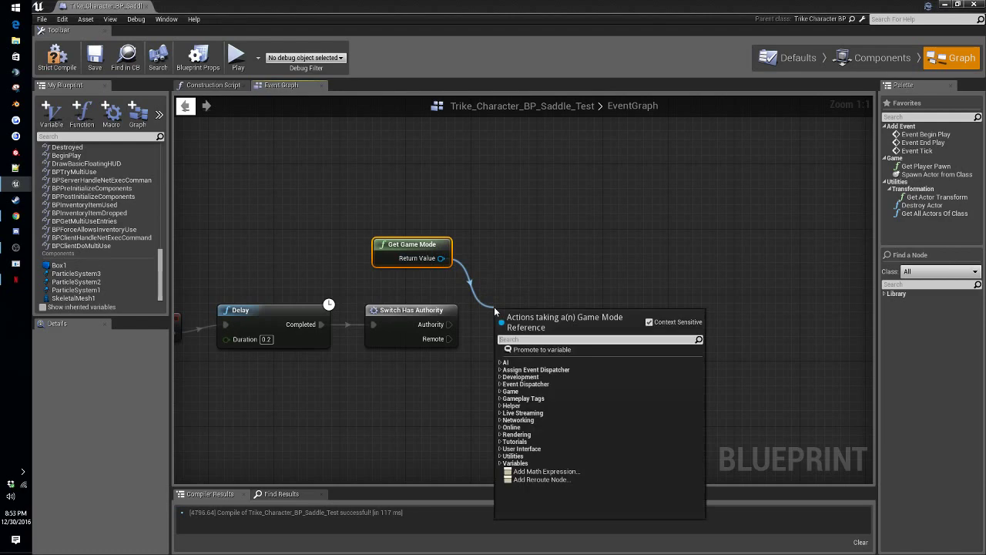
{"action": "type", "text": "shoo"}
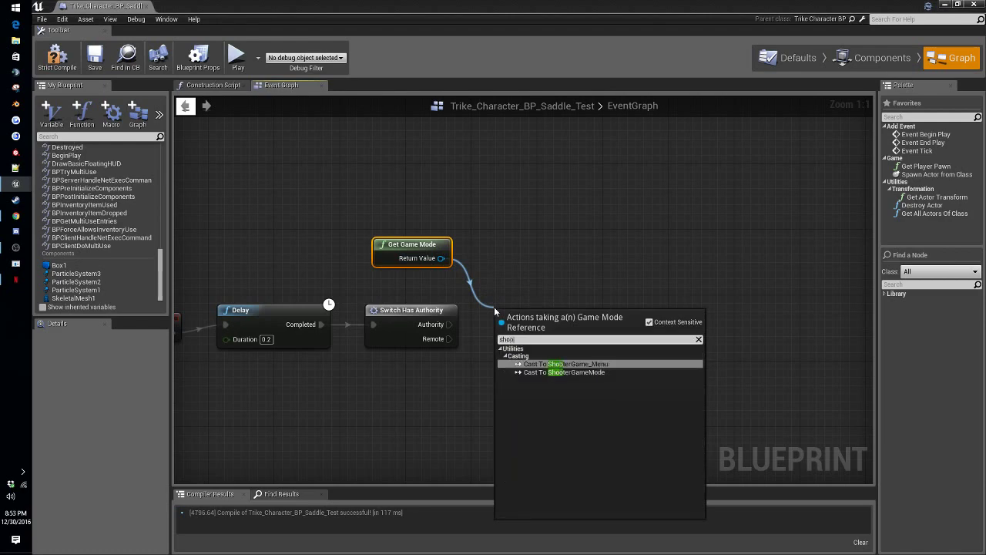
{"action": "left_click", "coordinate": [585, 372]}
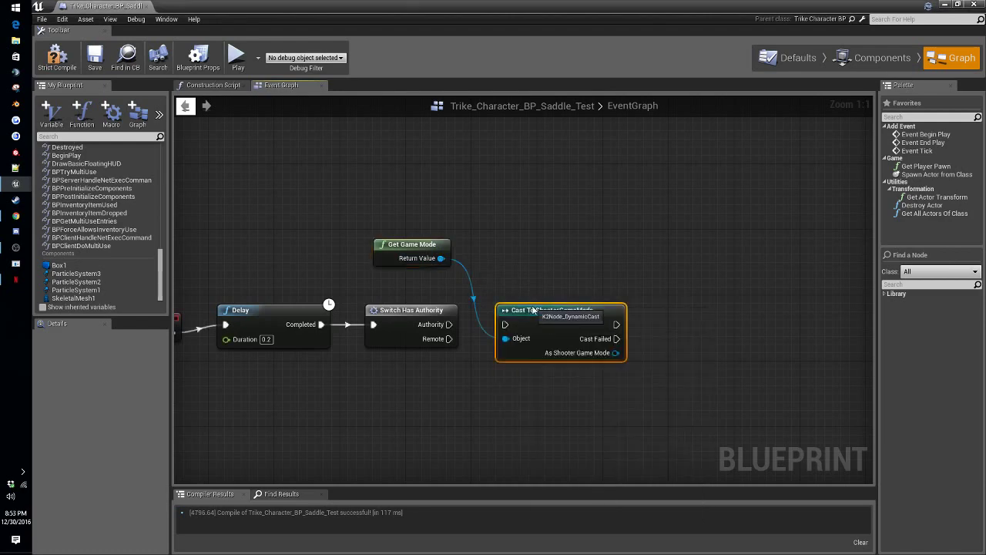
{"action": "left_click_drag", "start_coordinate": [448, 323], "coordinate": [504, 324]}
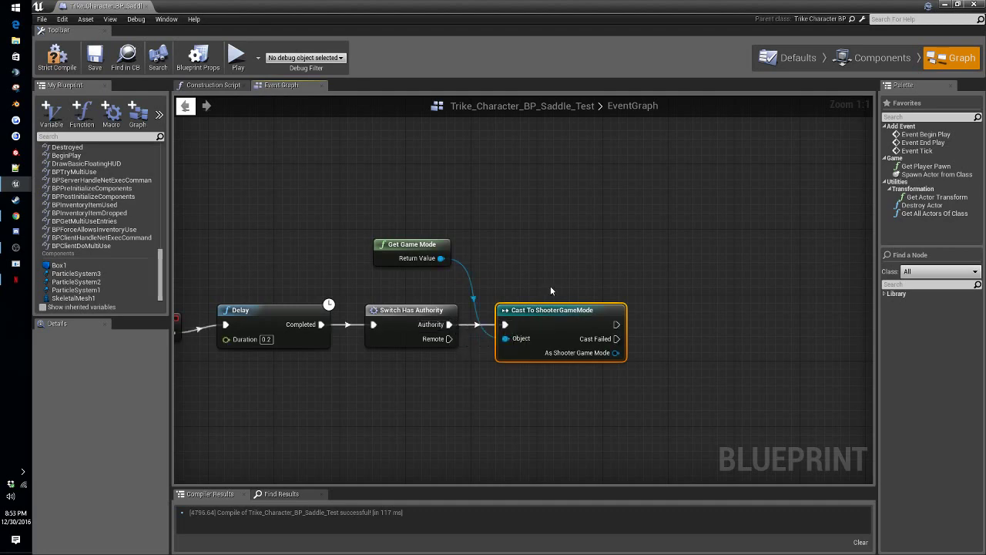
Step: Add a Get Bool Option Ini node after the ShooterGameMode cast, with Section OurMod and Option Name NoProjectile
{"action": "right_click_drag", "start_coordinate": [574, 361], "coordinate": [387, 370]}
{"action": "left_click_drag", "start_coordinate": [427, 362], "coordinate": [504, 362]}
{"action": "type", "text": "bool"}
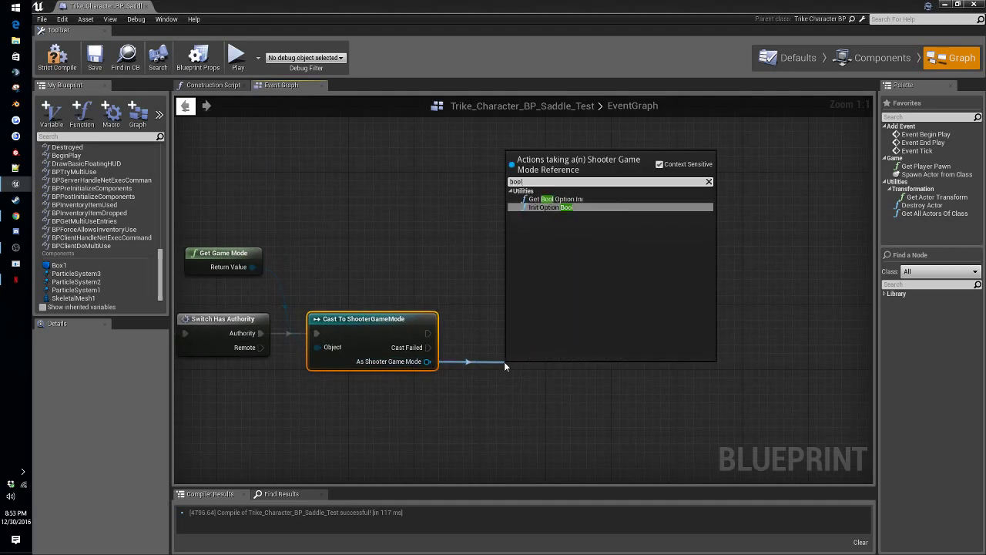
{"action": "left_click", "coordinate": [546, 200]}
{"action": "left_click_drag", "start_coordinate": [541, 376], "coordinate": [507, 318]}
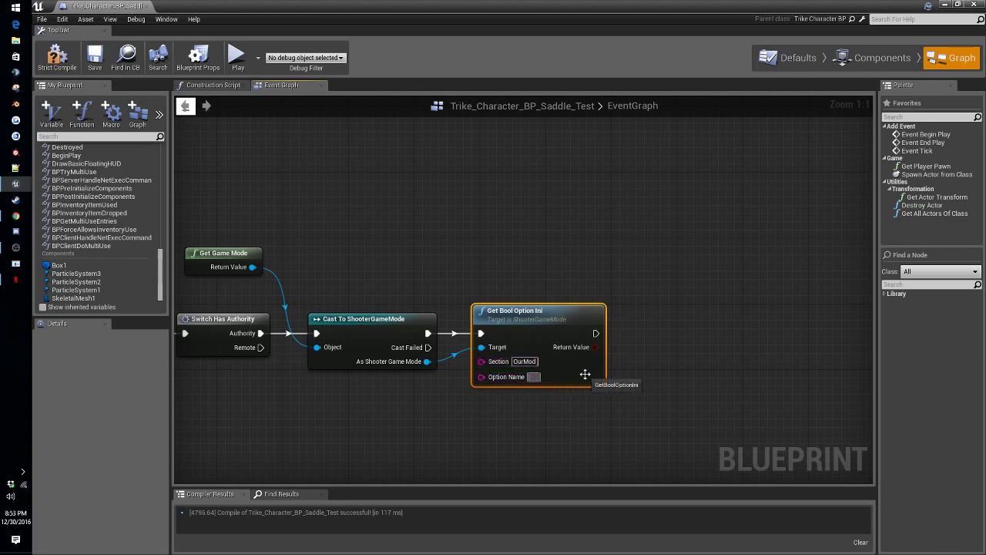
{"action": "type", "text": "oProject"}
{"action": "key", "text": "Return"}
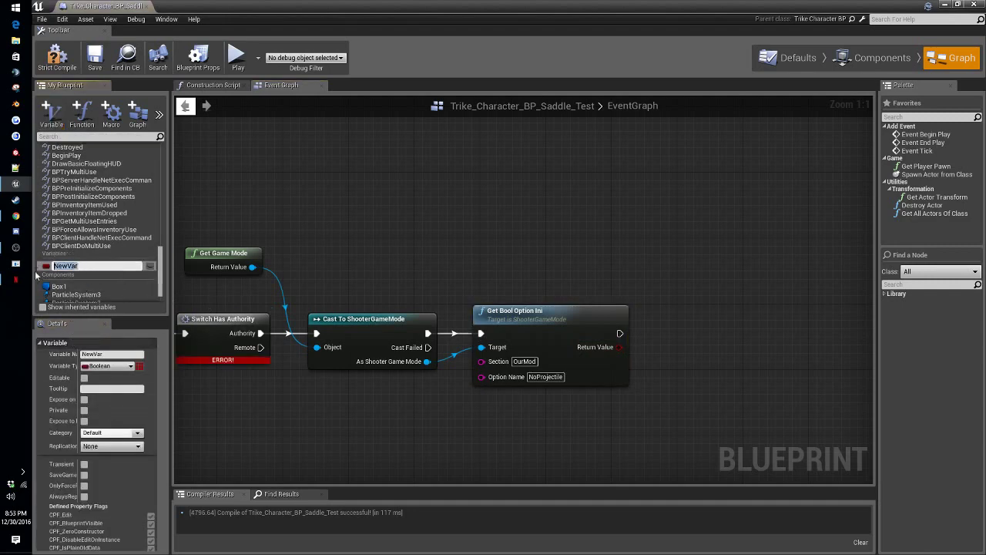
Step: Name the new Boolean variable NoProjectile and place a SET node for it beside Get Bool Option Ini
{"action": "type", "text": "NoProjectile"}
{"action": "key", "text": "Return"}
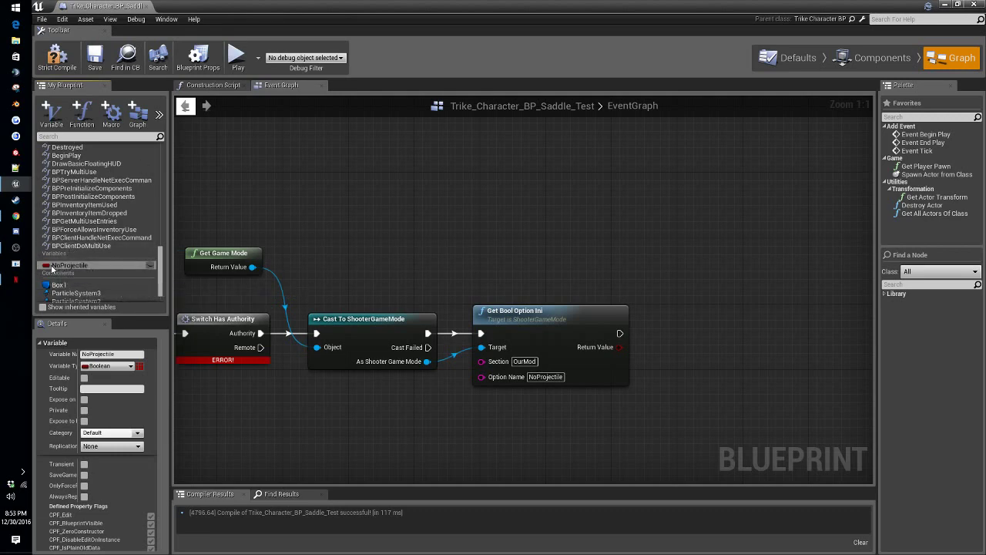
{"action": "left_click_drag", "start_coordinate": [51, 267], "coordinate": [703, 285]}
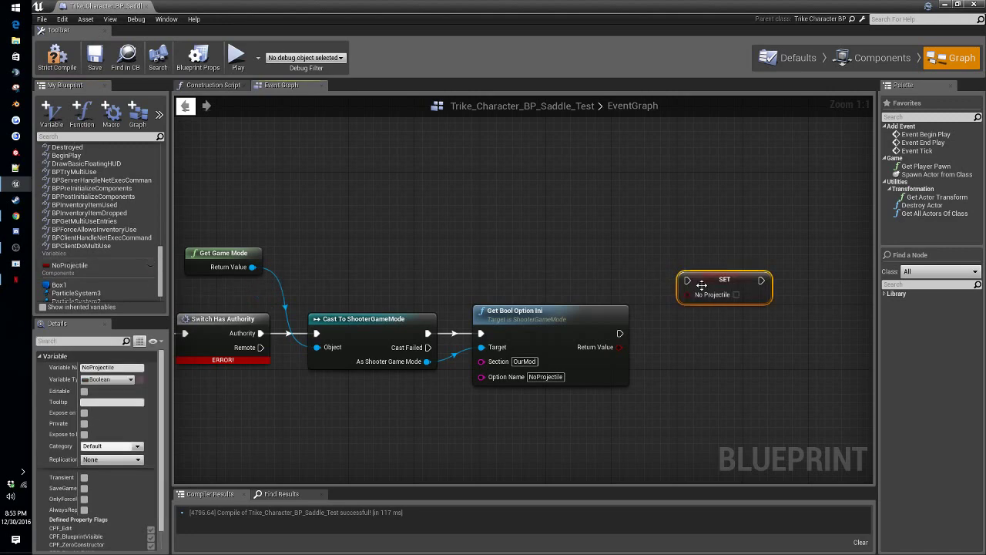
Step: Add a second SET node for NoProjectile and move both SET nodes above Get Bool Option Ini, clear of its outputs
{"action": "left_click", "coordinate": [710, 280]}
{"action": "left_click_drag", "start_coordinate": [65, 267], "coordinate": [712, 313]}
{"action": "left_click", "coordinate": [730, 358]}
{"action": "left_click_drag", "start_coordinate": [696, 237], "coordinate": [732, 343]}
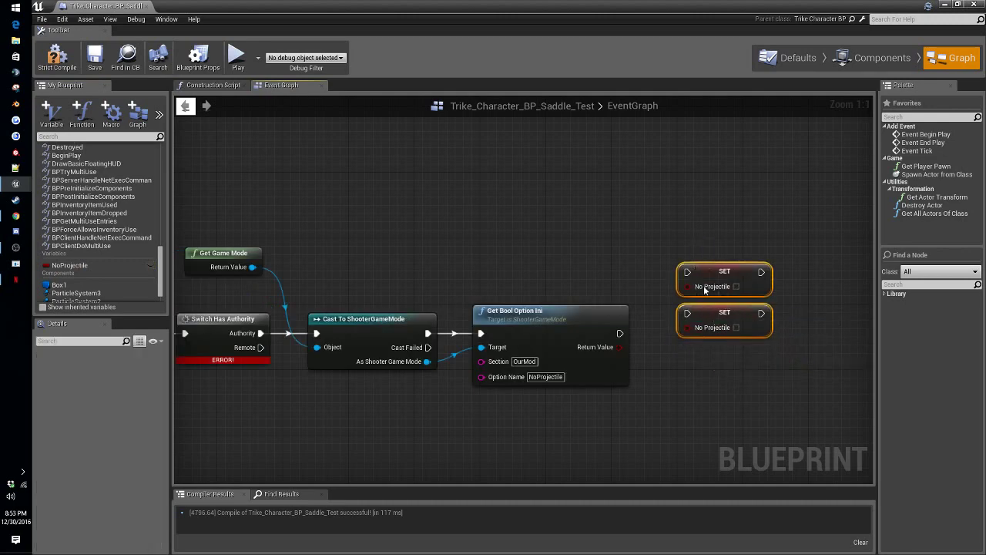
{"action": "left_click_drag", "start_coordinate": [705, 288], "coordinate": [623, 205]}
Step: Add a Branch after Get Bool Option Ini, using its Return Value as the condition, and align it with the node row
{"action": "left_click_drag", "start_coordinate": [620, 348], "coordinate": [699, 357]}
{"action": "type", "text": "branch"}
{"action": "key", "text": "Return"}
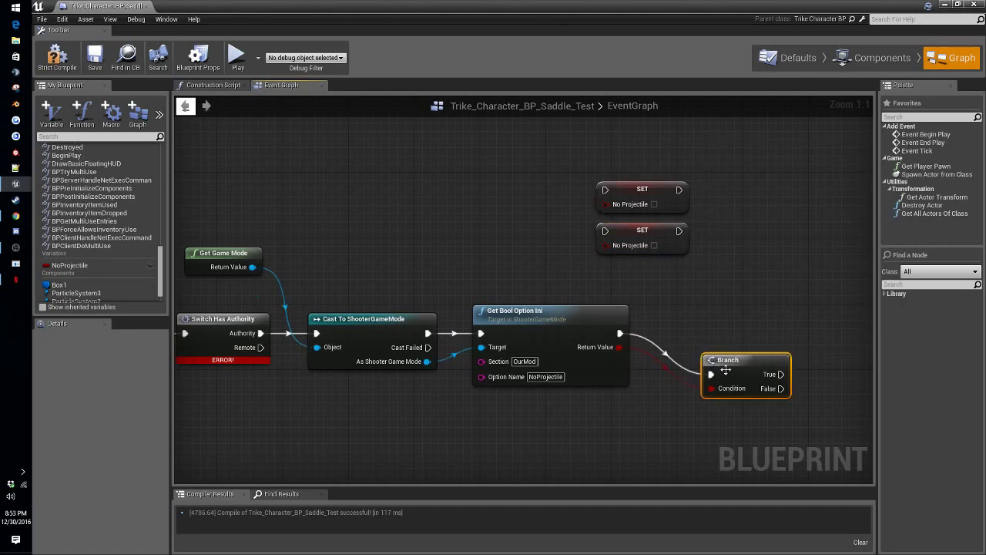
{"action": "left_click_drag", "start_coordinate": [734, 356], "coordinate": [705, 318]}
Step: Connect the Branch's True and False outputs to separate NoProjectile SET nodes, enabling the value on the True one only
{"action": "left_click_drag", "start_coordinate": [660, 159], "coordinate": [853, 365]}
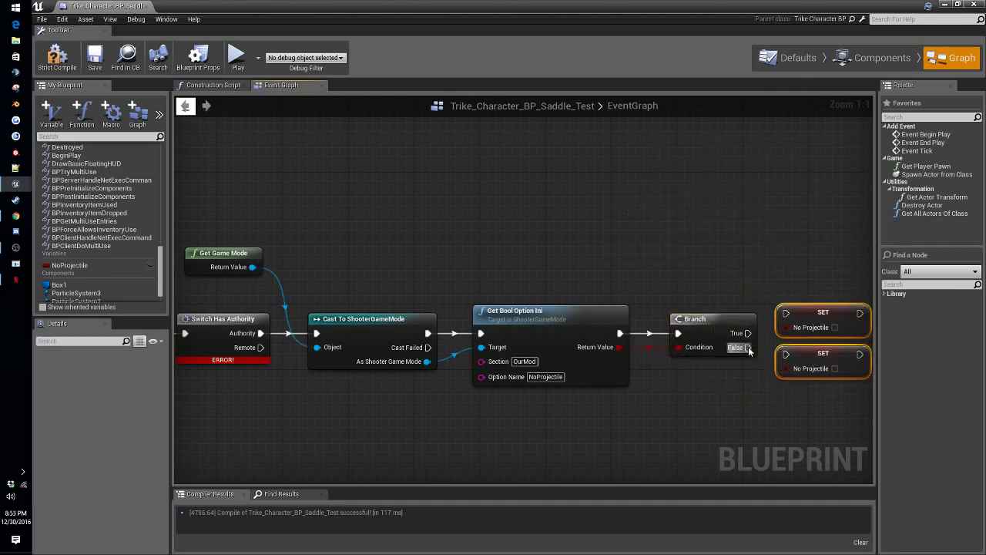
{"action": "left_click_drag", "start_coordinate": [747, 333], "coordinate": [786, 315]}
{"action": "right_click_drag", "start_coordinate": [766, 303], "coordinate": [654, 305]}
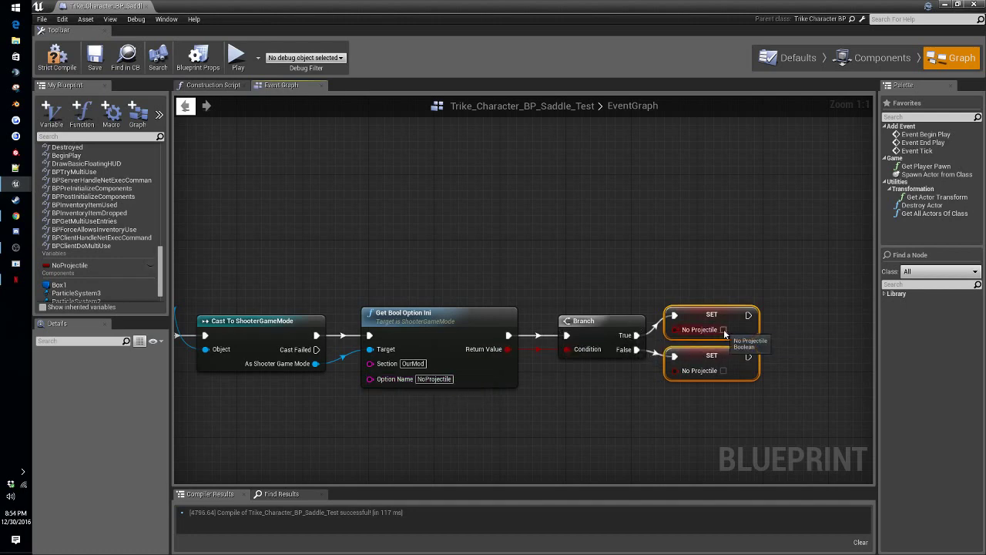
{"action": "right_click_drag", "start_coordinate": [724, 332], "coordinate": [709, 283]}
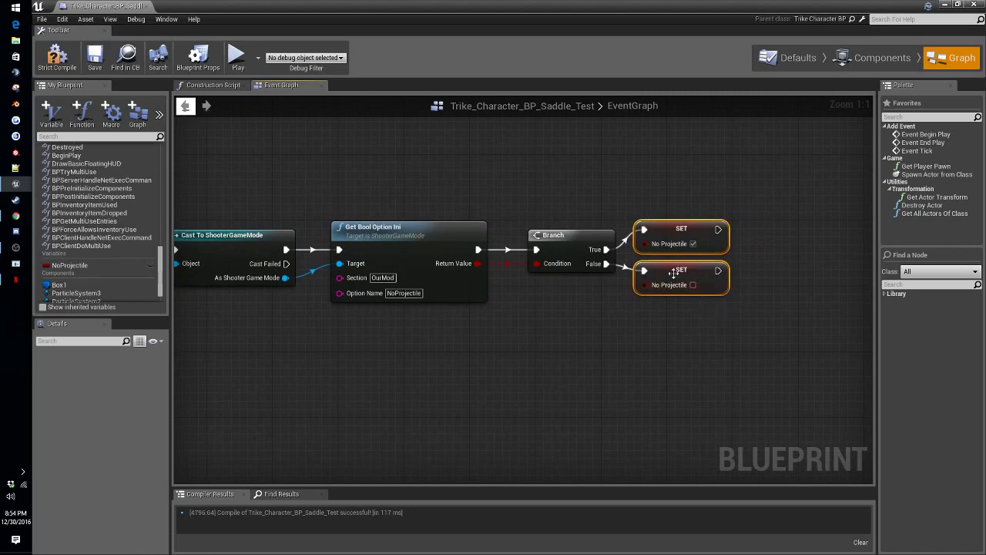
{"action": "left_click", "coordinate": [685, 273]}
Step: Move Event BPDo Attack with its comparison and Branch nodes away from the inventory item node to make room
{"action": "right_click_drag", "start_coordinate": [500, 329], "coordinate": [698, 343]}
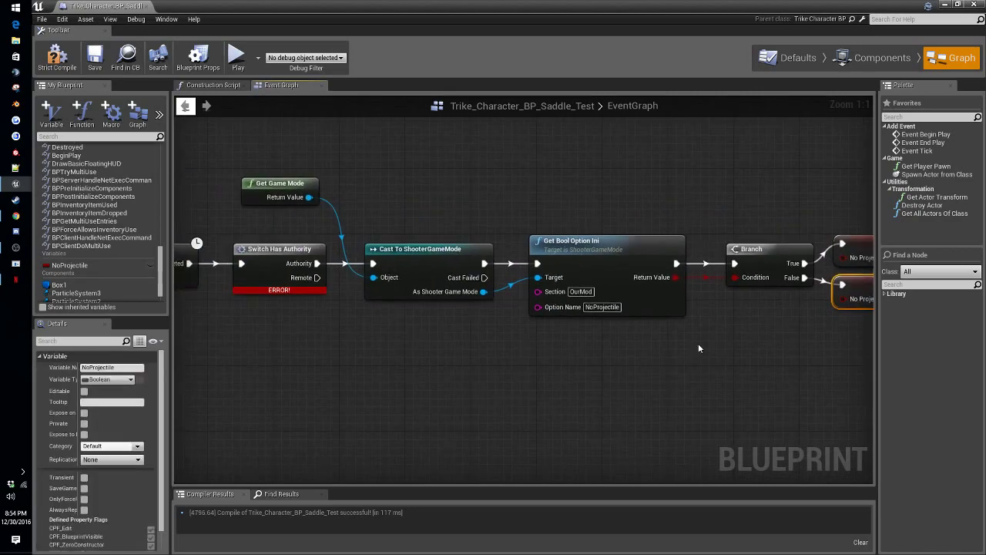
{"action": "right_click_drag", "start_coordinate": [534, 380], "coordinate": [718, 299]}
{"action": "scroll", "coordinate": [547, 303], "scroll_direction": "down", "scroll_amount": 4}
{"action": "right_click_drag", "start_coordinate": [514, 313], "coordinate": [614, 228]}
{"action": "right_click_drag", "start_coordinate": [576, 291], "coordinate": [539, 262]}
{"action": "left_click_drag", "start_coordinate": [441, 272], "coordinate": [574, 314]}
{"action": "left_click_drag", "start_coordinate": [443, 269], "coordinate": [410, 295]}
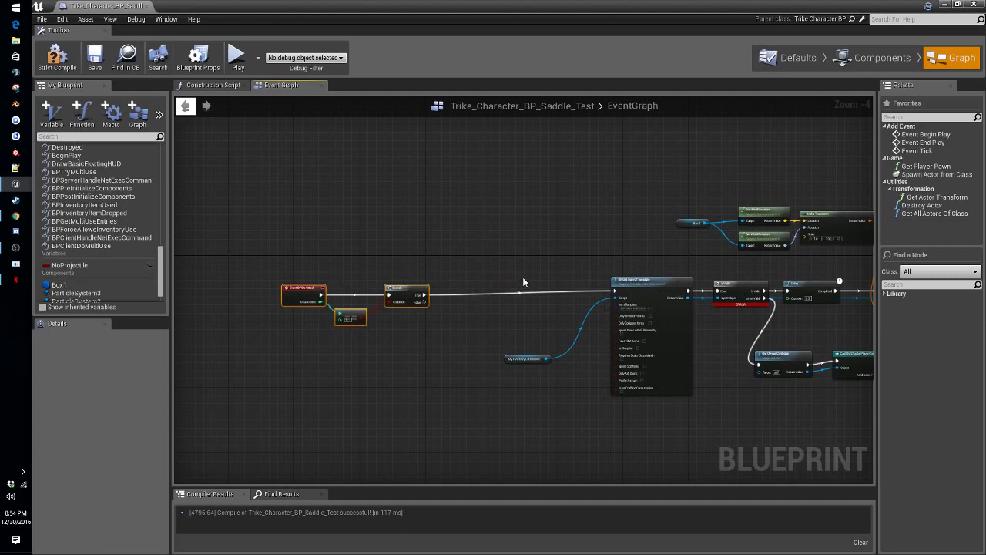
Step: Insert a second Branch after the attack Branch's True output, continuing to the inventory item node from its False output
{"action": "right_click", "coordinate": [483, 269]}
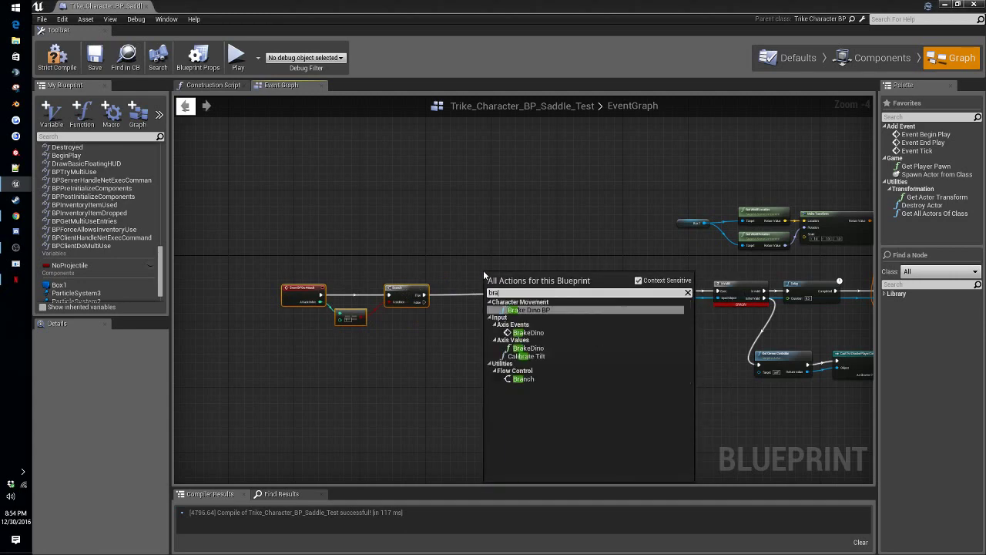
{"action": "key", "text": "Escape"}
{"action": "left_click_drag", "start_coordinate": [507, 290], "coordinate": [619, 291]}
{"action": "right_click_drag", "start_coordinate": [512, 266], "coordinate": [561, 228]}
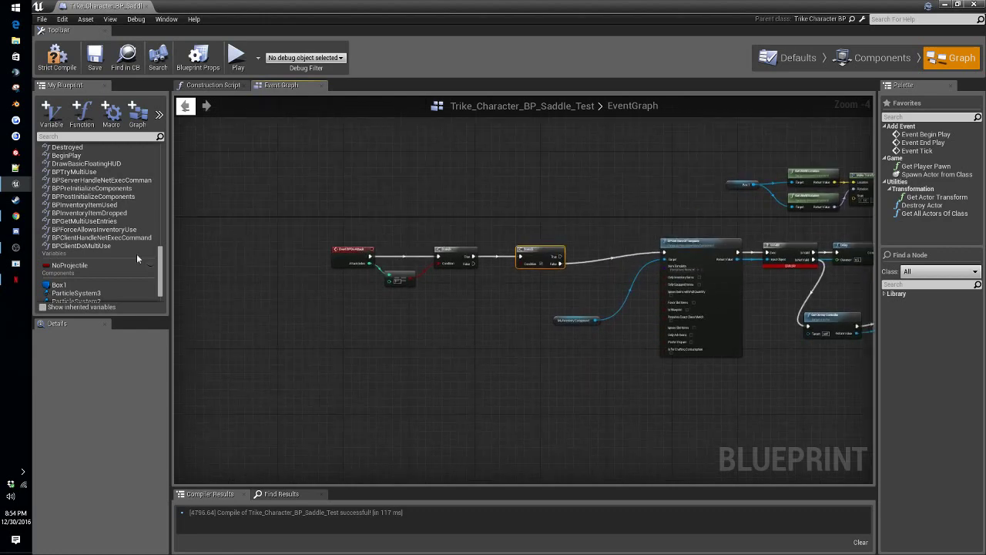
Step: Place a NoProjectile getter beneath the new attack Branch and connect it to the Branch's condition
{"action": "left_click_drag", "start_coordinate": [58, 267], "coordinate": [492, 300]}
{"action": "left_click", "coordinate": [501, 303]}
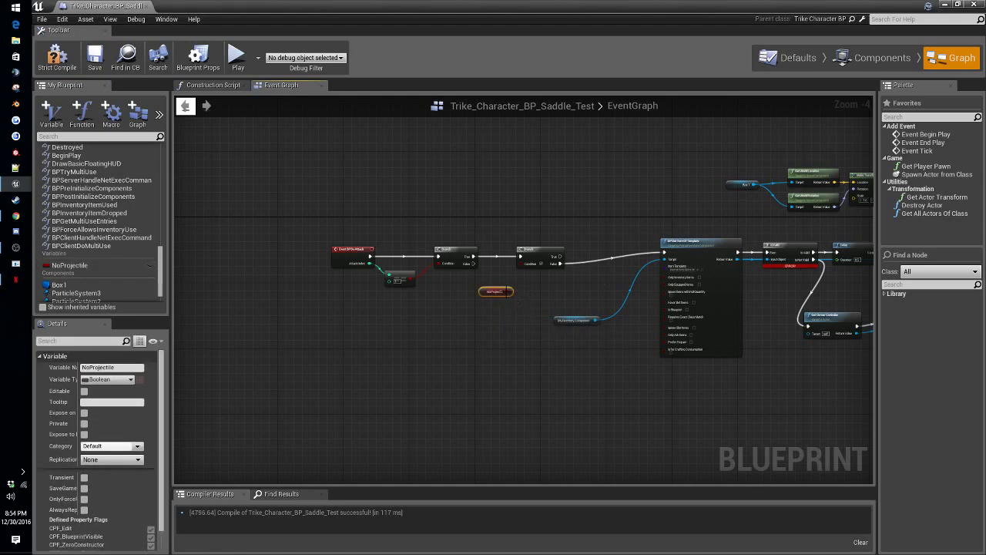
{"action": "left_click_drag", "start_coordinate": [496, 292], "coordinate": [535, 278]}
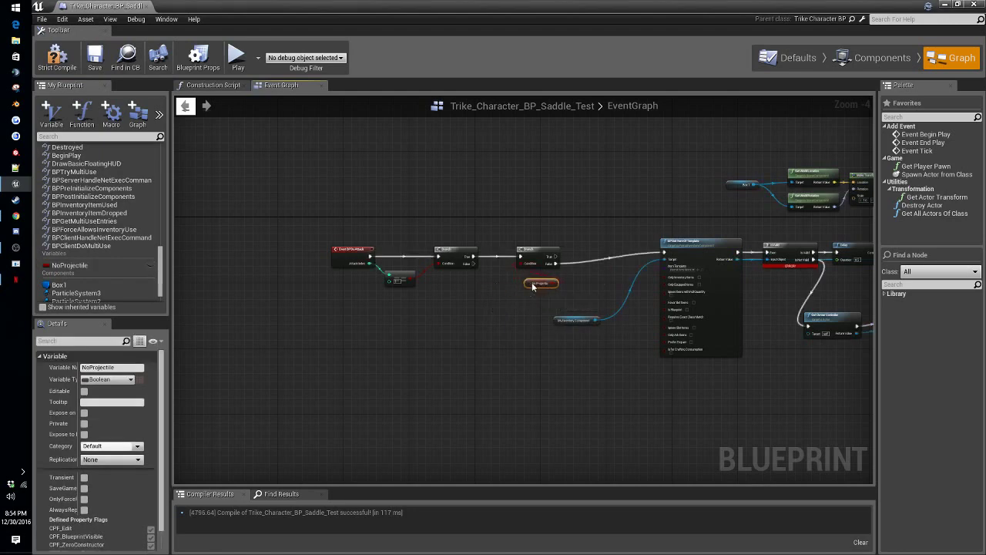
{"action": "right_click_drag", "start_coordinate": [483, 231], "coordinate": [481, 269]}
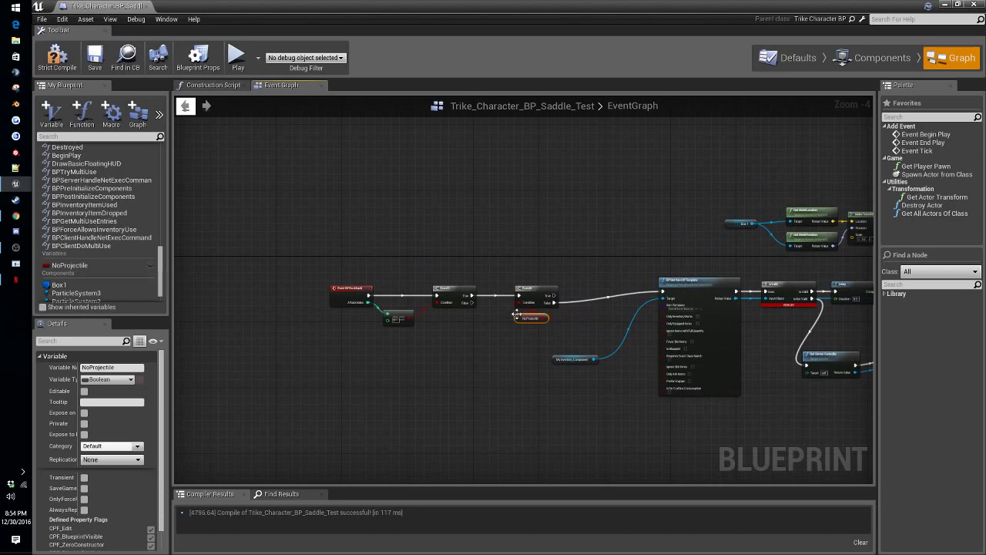
Step: Shift the attack event, comparison, both Branches and the NoProjectile getter slightly farther from the inventory item node
{"action": "right_click_drag", "start_coordinate": [549, 305], "coordinate": [688, 235]}
{"action": "right_click_drag", "start_coordinate": [320, 425], "coordinate": [526, 304]}
{"action": "left_click_drag", "start_coordinate": [527, 304], "coordinate": [580, 217]}
{"action": "left_click", "coordinate": [520, 351]}
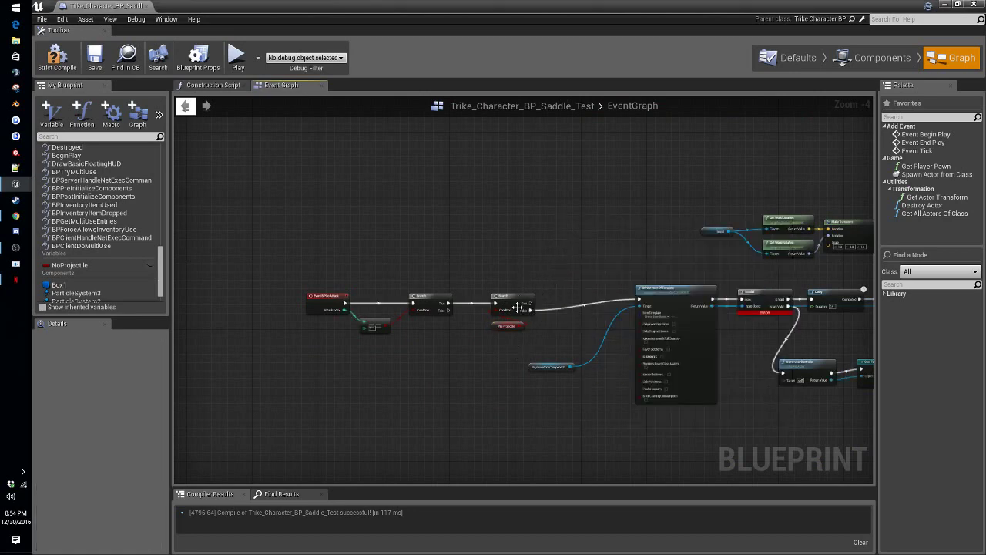
{"action": "right_click_drag", "start_coordinate": [657, 290], "coordinate": [733, 275]}
{"action": "left_click_drag", "start_coordinate": [378, 251], "coordinate": [603, 326]}
{"action": "left_click_drag", "start_coordinate": [587, 284], "coordinate": [563, 289]}
{"action": "right_click", "coordinate": [632, 238]}
{"action": "left_click", "coordinate": [576, 255]}
Step: Add a key event for the C key in the empty area to the left of Event Begin Play
{"action": "right_click_drag", "start_coordinate": [656, 252], "coordinate": [629, 389]}
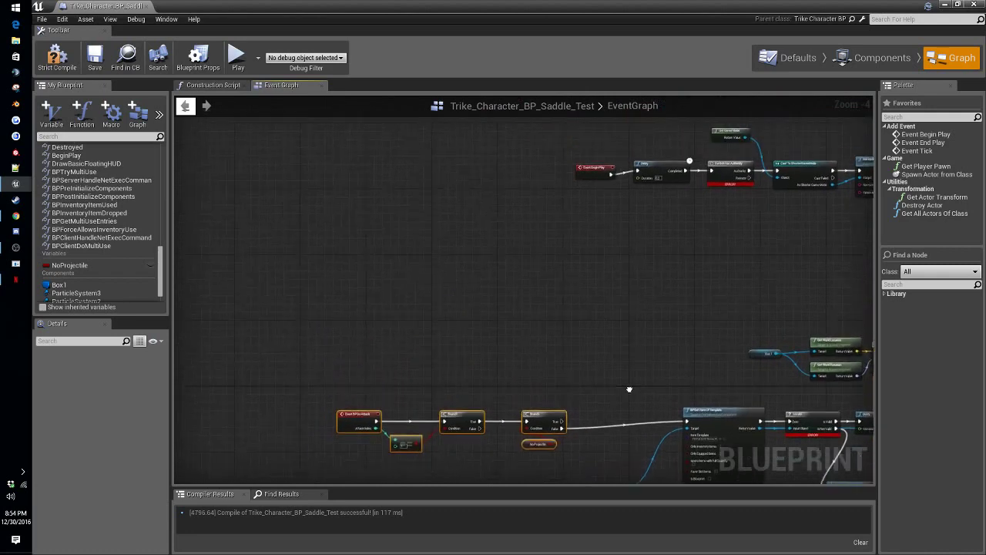
{"action": "right_click_drag", "start_coordinate": [579, 332], "coordinate": [609, 372]}
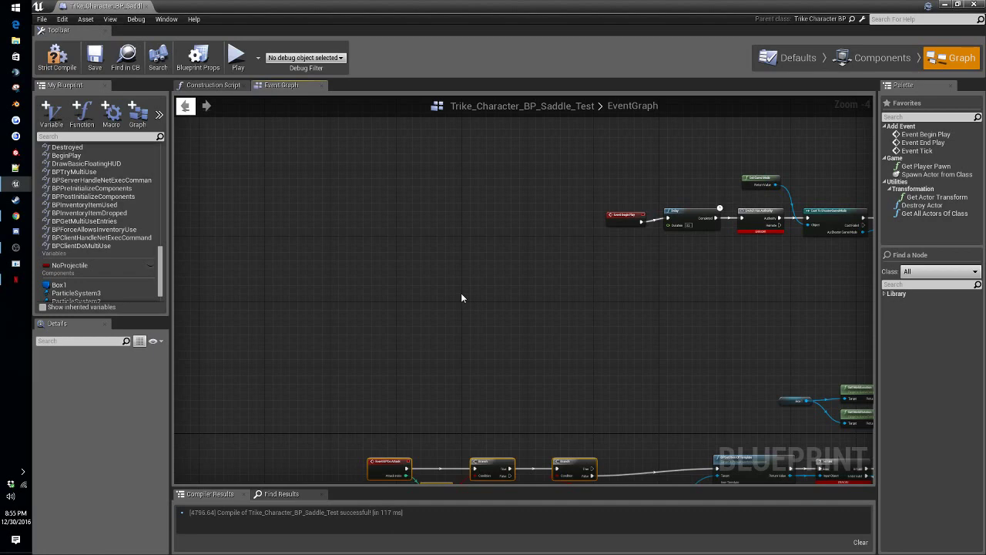
{"action": "right_click", "coordinate": [473, 260]}
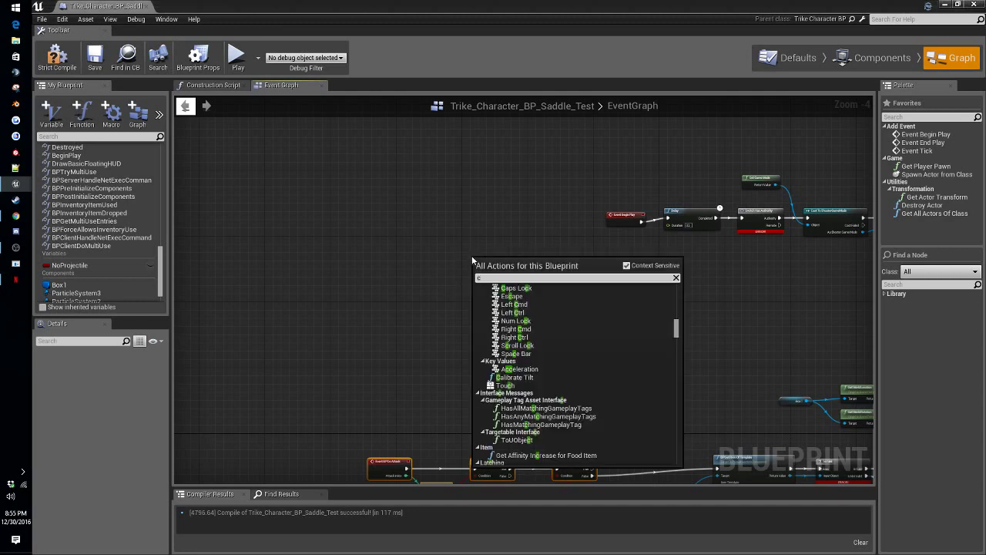
{"action": "type", "text": "c"}
{"action": "scroll", "coordinate": [512, 312], "scroll_direction": "up", "scroll_amount": 2}
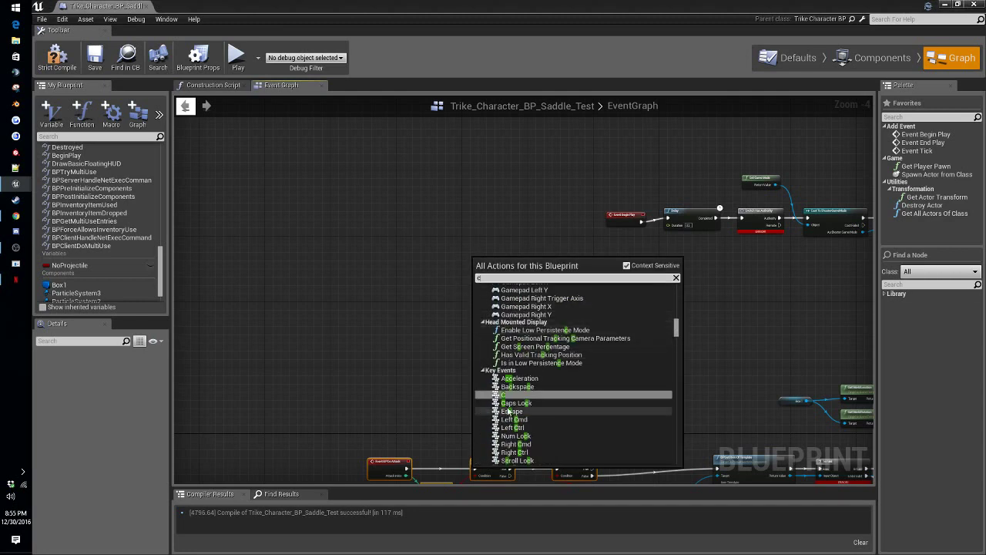
{"action": "left_click", "coordinate": [509, 394]}
{"action": "scroll", "coordinate": [458, 233], "scroll_direction": "up", "scroll_amount": 4}
{"action": "left_click_drag", "start_coordinate": [457, 234], "coordinate": [314, 223]}
{"action": "right_click_drag", "start_coordinate": [406, 258], "coordinate": [468, 297]}
{"action": "left_click_drag", "start_coordinate": [382, 265], "coordinate": [331, 314]}
{"action": "right_click_drag", "start_coordinate": [393, 358], "coordinate": [423, 293]}
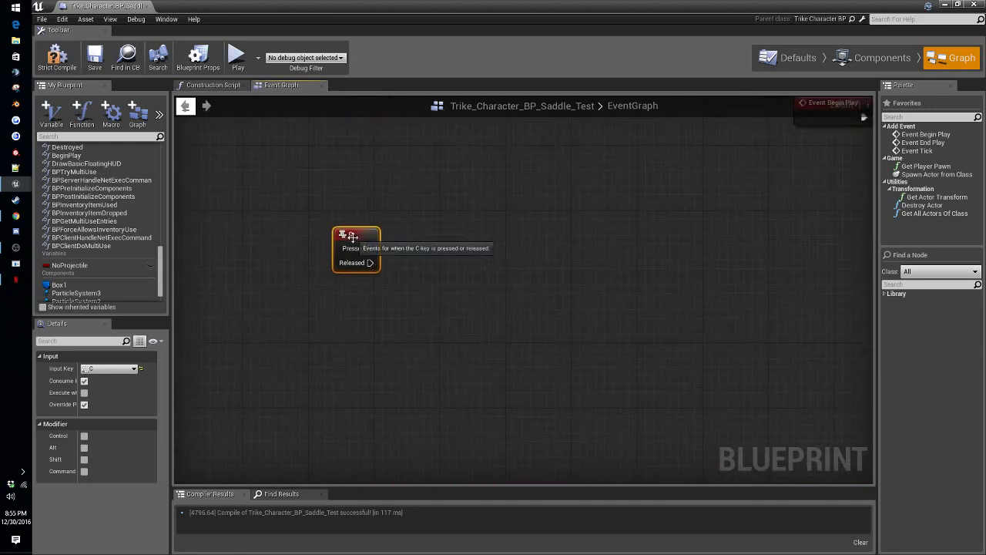
Step: Add a custom event below the C key event and set its replication to Run on Server
{"action": "right_click_drag", "start_coordinate": [398, 349], "coordinate": [546, 278]}
{"action": "right_click", "coordinate": [406, 303]}
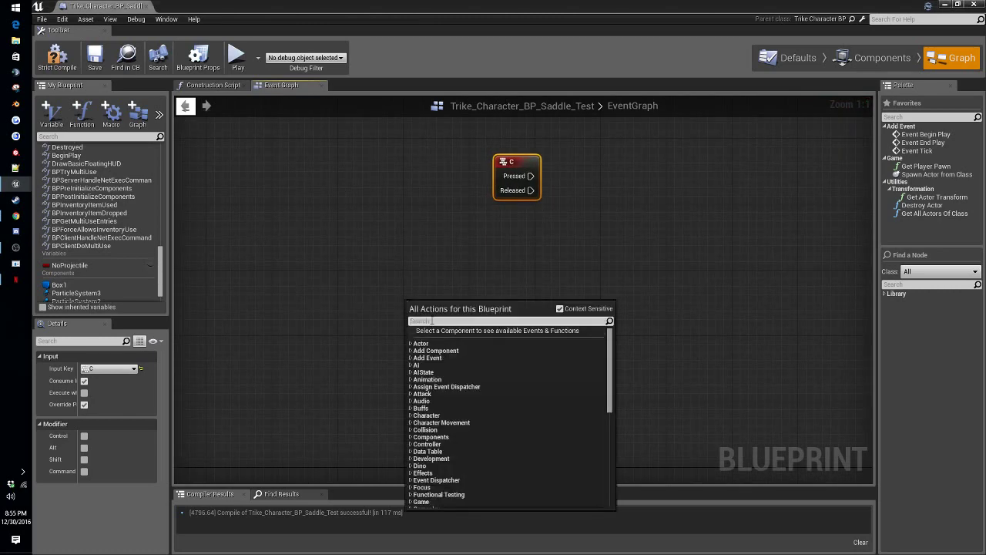
{"action": "type", "text": "custom"}
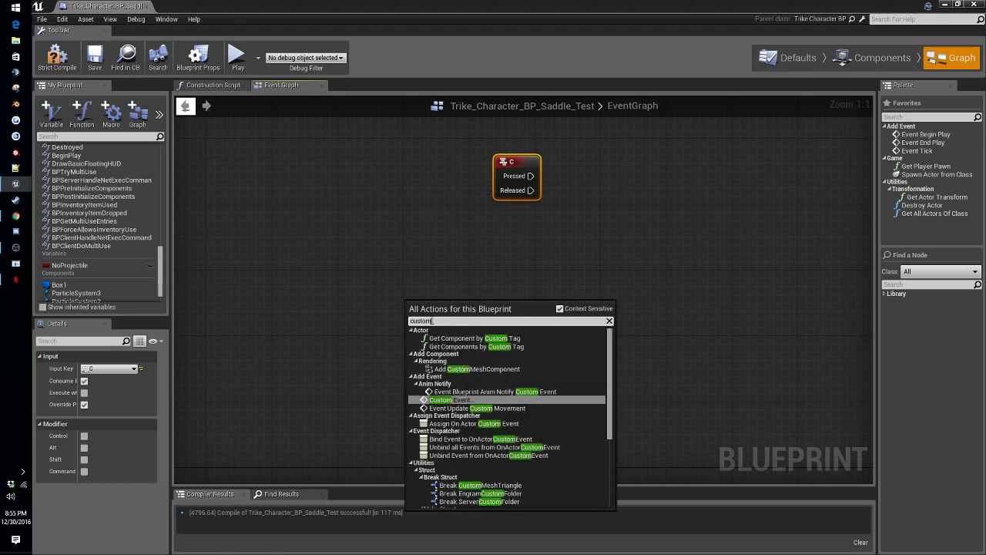
{"action": "key", "text": "Return"}
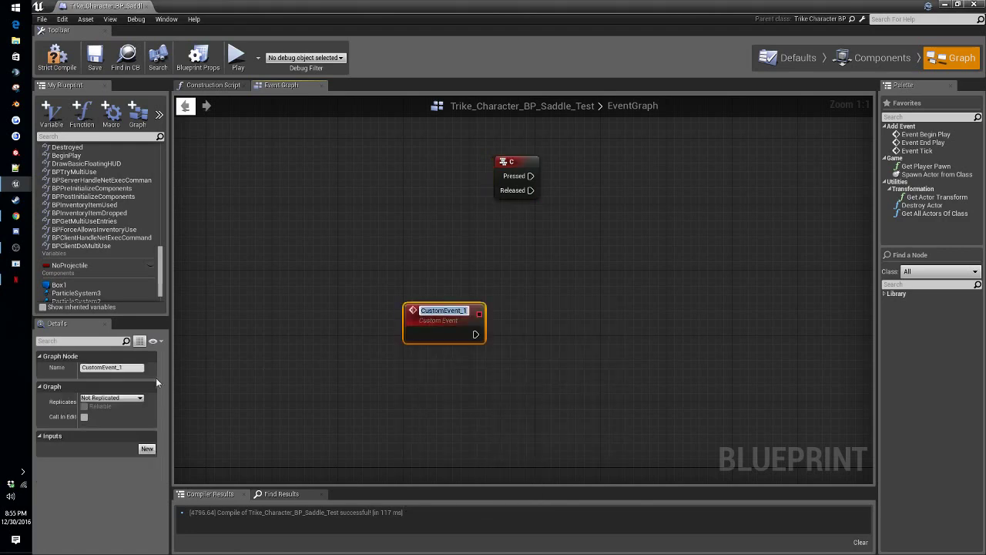
{"action": "left_click", "coordinate": [112, 397]}
{"action": "left_click", "coordinate": [109, 429]}
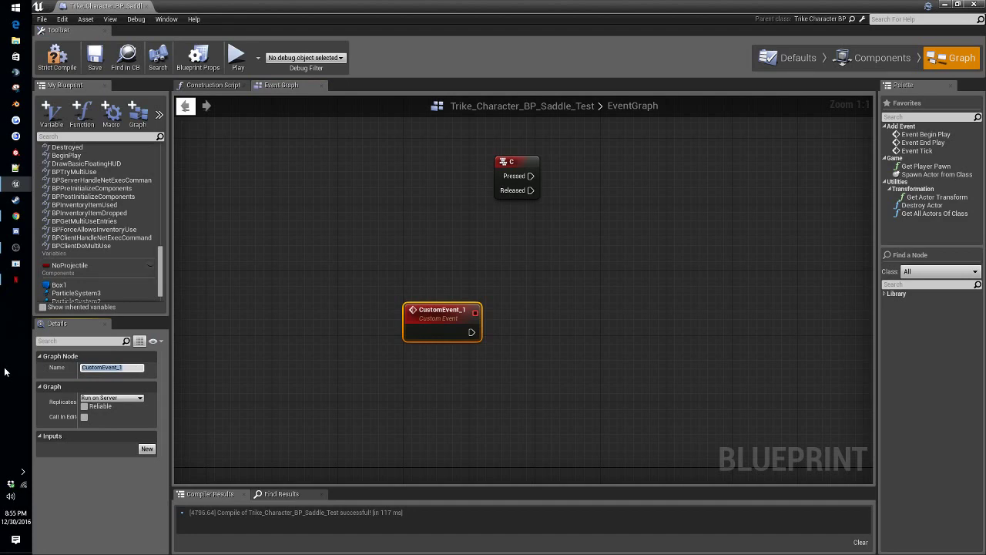
Step: Name the custom event ToggleProjectile_ROS and move it slightly down and to the left
{"action": "type", "text": "ToggleProjectile"}
{"action": "key", "text": "Return"}
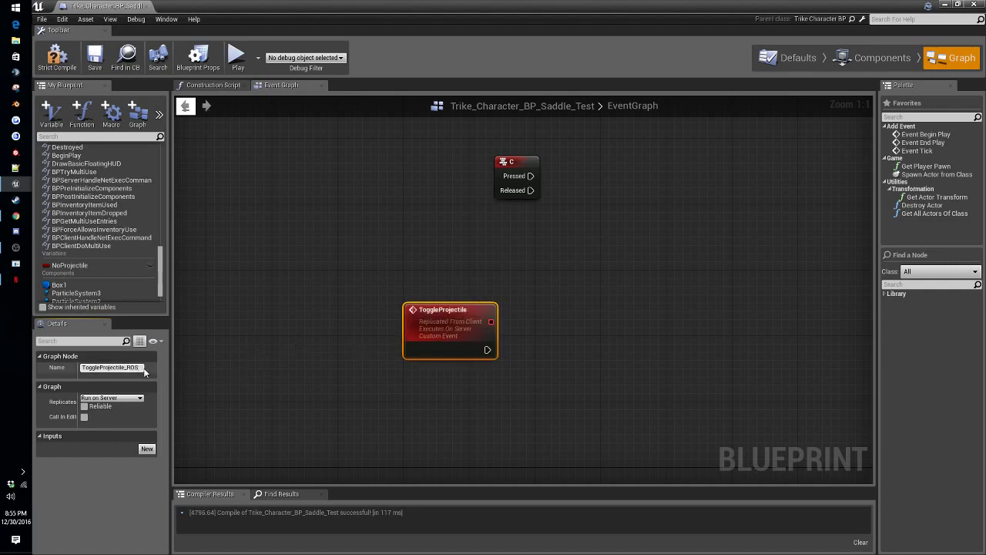
{"action": "key", "text": "Return"}
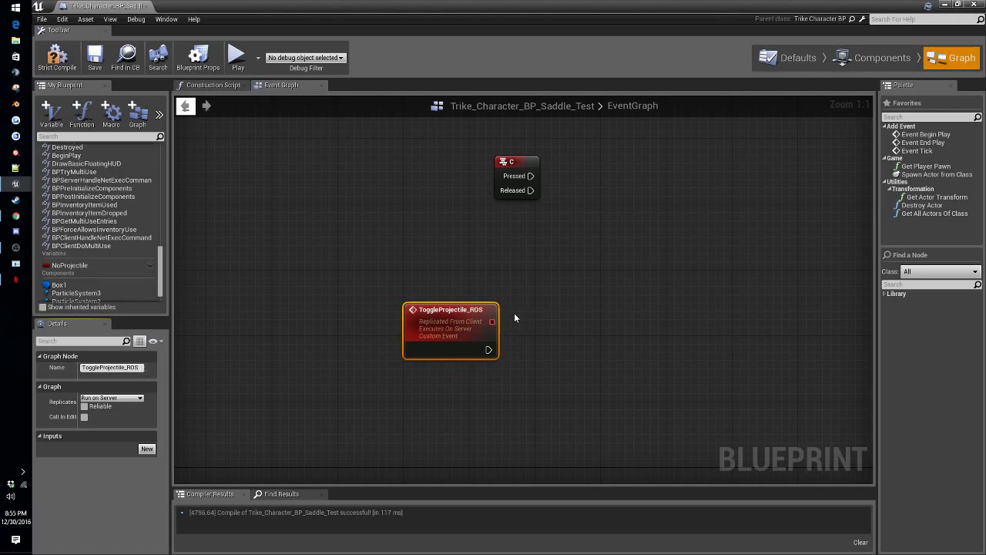
{"action": "left_click_drag", "start_coordinate": [455, 312], "coordinate": [430, 339]}
Step: Call Toggle Projectile ROS from the Pressed output of the C key event and align the call node beside it
{"action": "right_click_drag", "start_coordinate": [530, 301], "coordinate": [401, 373]}
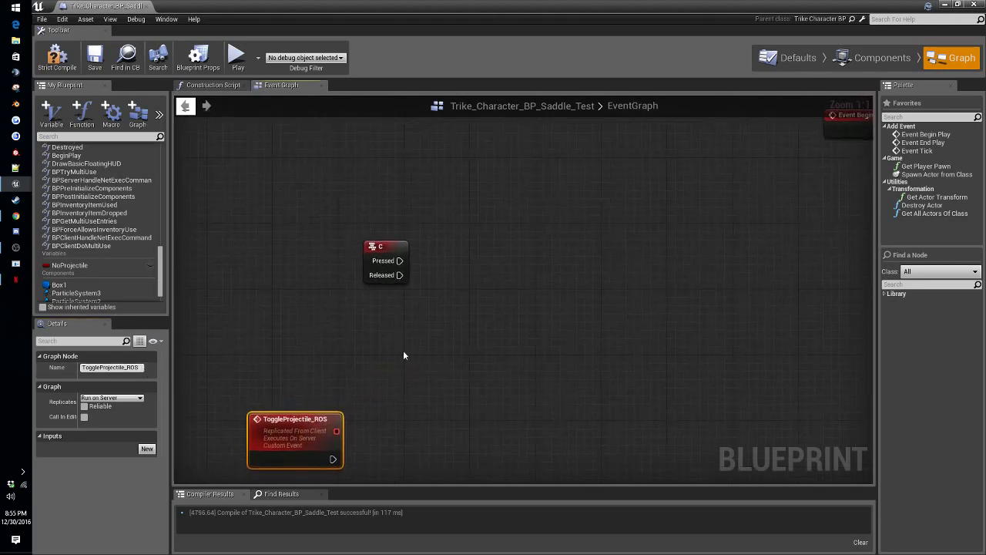
{"action": "left_click_drag", "start_coordinate": [400, 260], "coordinate": [516, 248]}
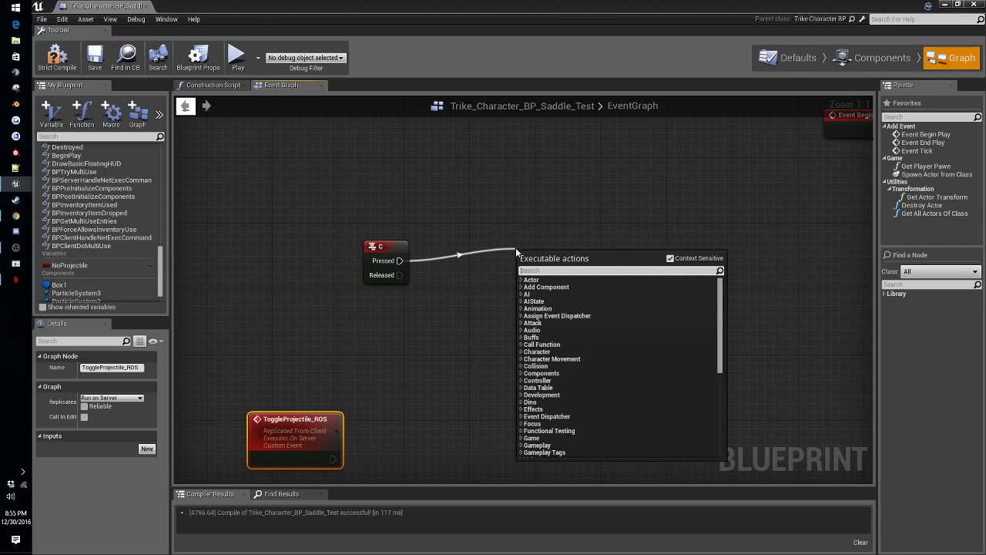
{"action": "type", "text": "proj"}
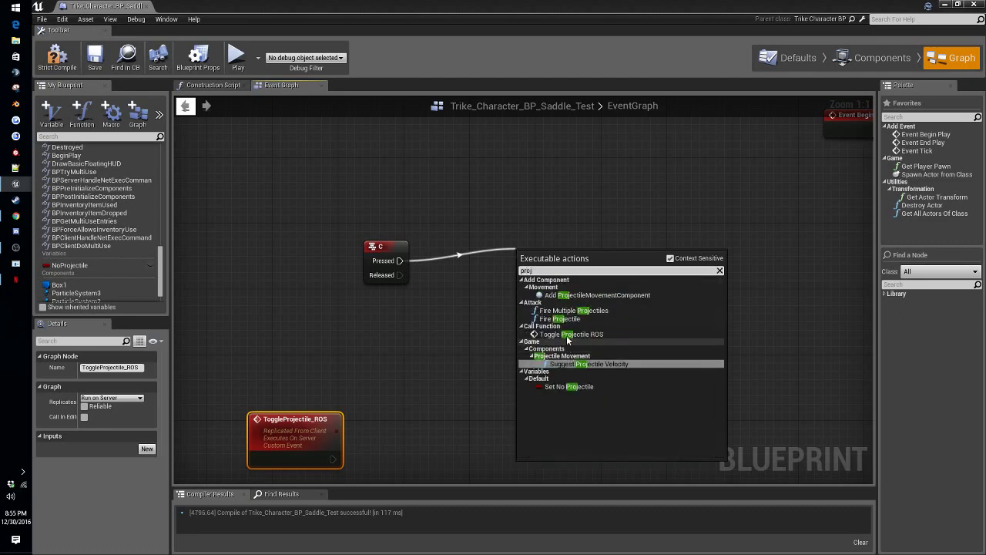
{"action": "left_click", "coordinate": [568, 340]}
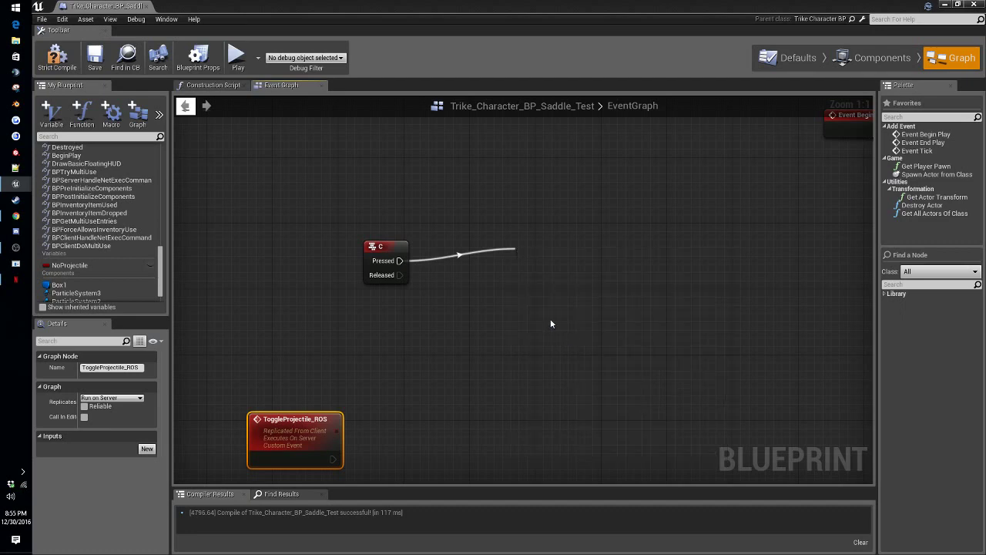
{"action": "left_click_drag", "start_coordinate": [555, 266], "coordinate": [490, 237]}
Step: Reposition the ToggleProjectile_ROS event above the attack chain and create a Boolean variable named ProjectileToggle
{"action": "right_click_drag", "start_coordinate": [462, 336], "coordinate": [509, 171]}
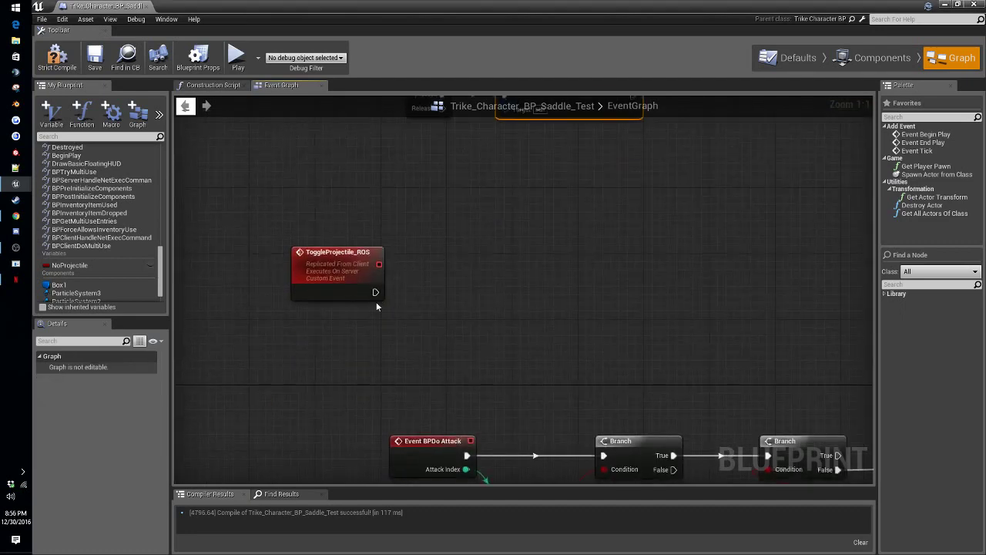
{"action": "left_click_drag", "start_coordinate": [363, 254], "coordinate": [401, 269]}
{"action": "right_click_drag", "start_coordinate": [534, 258], "coordinate": [514, 282]}
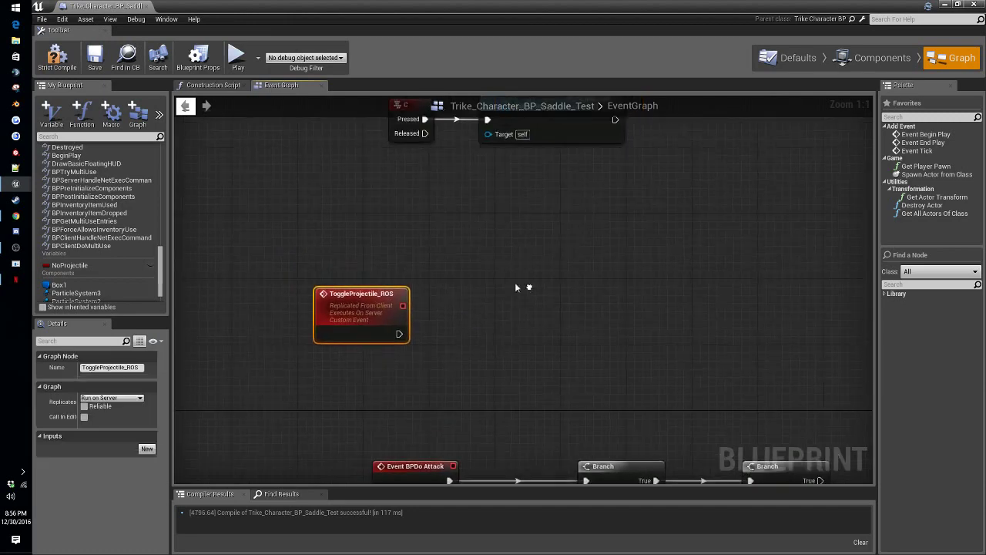
{"action": "left_click", "coordinate": [51, 113]}
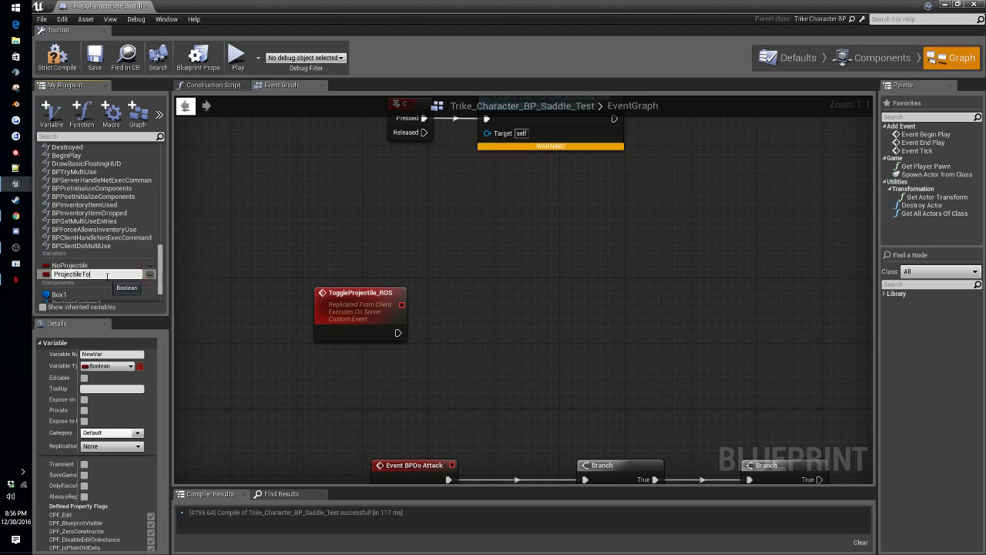
{"action": "key", "text": "Return"}
Step: Place two SET nodes and one getter for ProjectileToggle around the ToggleProjectile_ROS event
{"action": "left_click_drag", "start_coordinate": [76, 273], "coordinate": [522, 242]}
{"action": "left_click", "coordinate": [541, 275]}
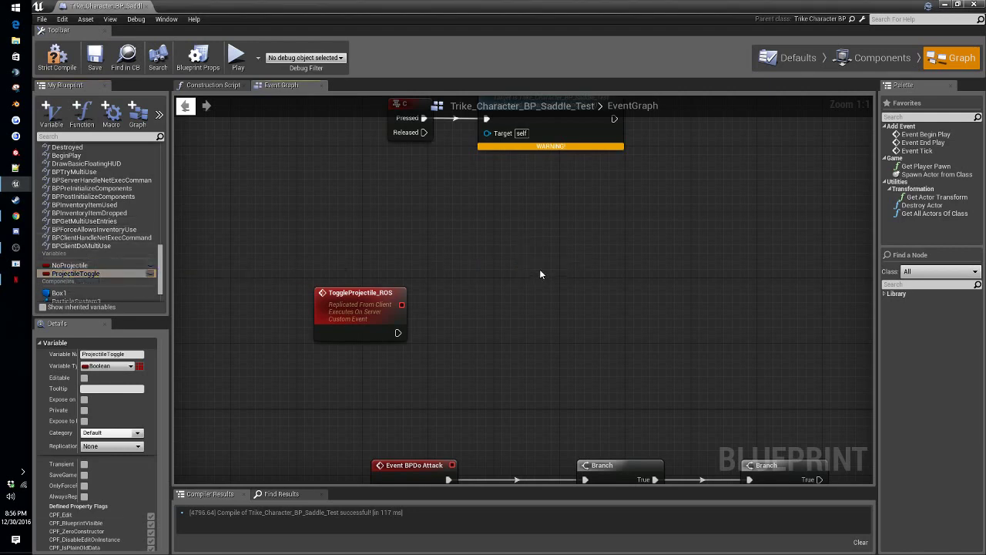
{"action": "left_click_drag", "start_coordinate": [57, 275], "coordinate": [516, 274]}
{"action": "left_click_drag", "start_coordinate": [58, 276], "coordinate": [547, 317]}
{"action": "left_click", "coordinate": [558, 342]}
{"action": "left_click_drag", "start_coordinate": [57, 275], "coordinate": [395, 221]}
{"action": "left_click", "coordinate": [409, 235]}
{"action": "left_click_drag", "start_coordinate": [449, 271], "coordinate": [469, 280], "text": "ctrl"}
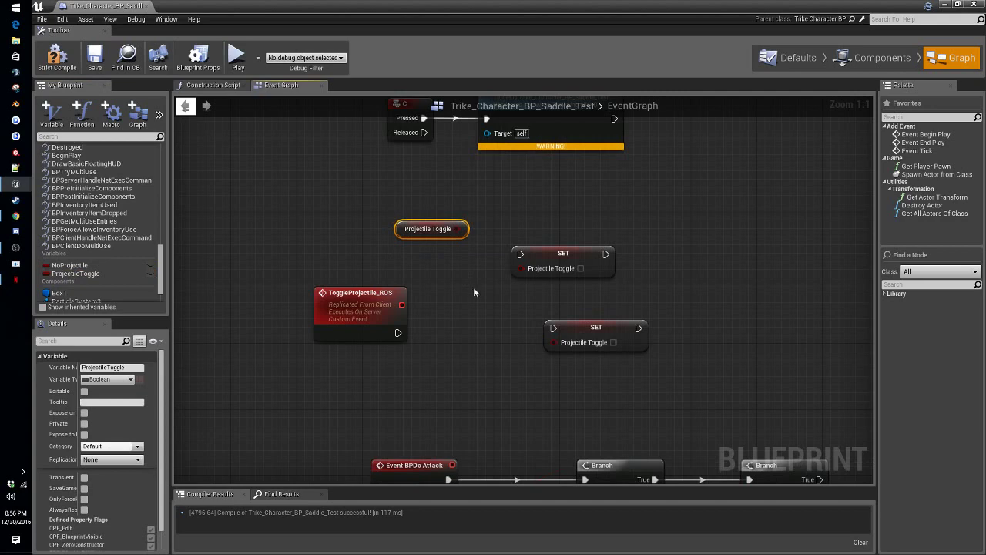
Step: Add a Branch node and position it between the ToggleProjectile_ROS event and the ProjectileToggle SET nodes
{"action": "right_click_drag", "start_coordinate": [469, 280], "coordinate": [495, 203]}
{"action": "right_click", "coordinate": [492, 243]}
{"action": "type", "text": "branch"}
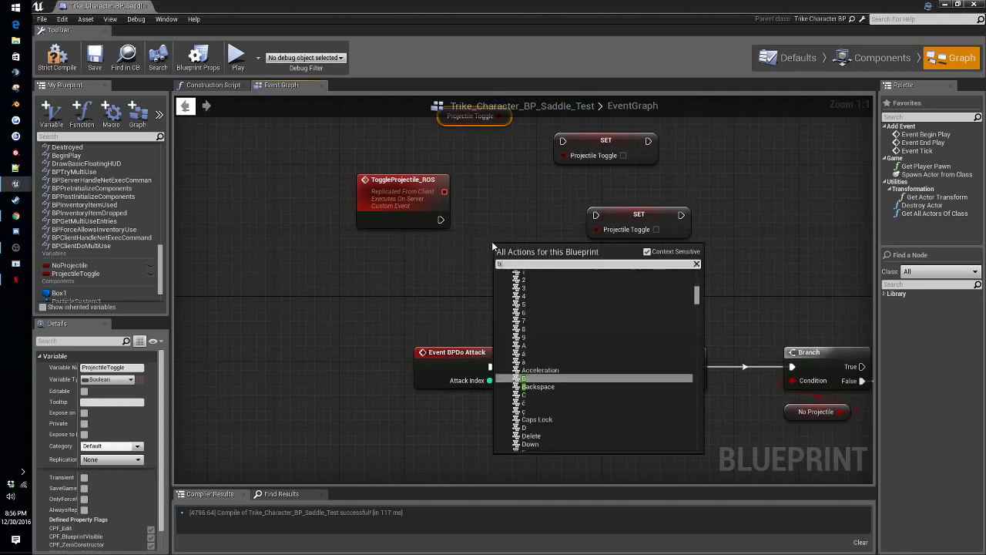
{"action": "key", "text": "Return"}
{"action": "left_click_drag", "start_coordinate": [520, 241], "coordinate": [503, 176]}
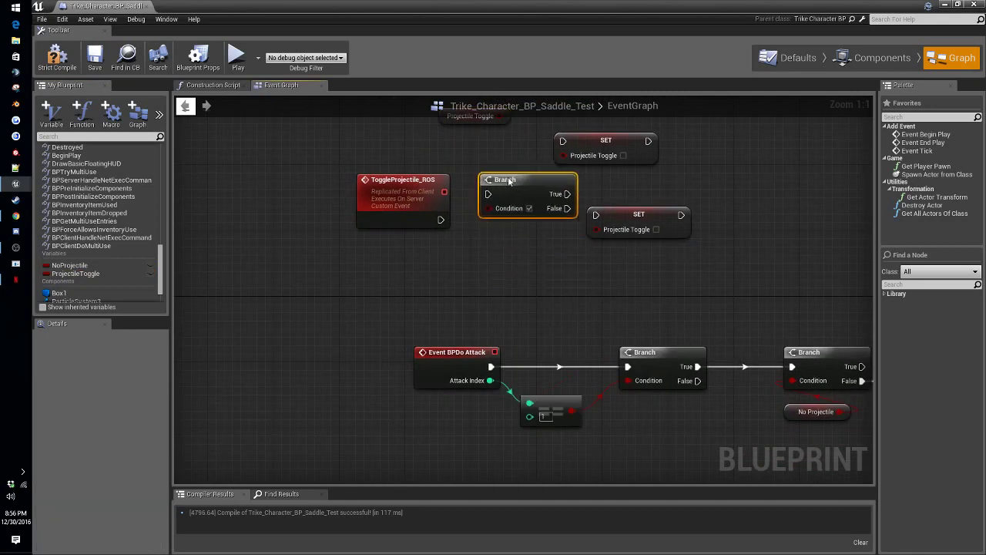
Step: Wire the ToggleProjectile_ROS event into the Branch on Projectile Toggle, setting the variable false from True and true from False
{"action": "left_click_drag", "start_coordinate": [440, 219], "coordinate": [486, 194]}
{"action": "right_click_drag", "start_coordinate": [507, 138], "coordinate": [436, 200]}
{"action": "left_click_drag", "start_coordinate": [429, 177], "coordinate": [417, 269]}
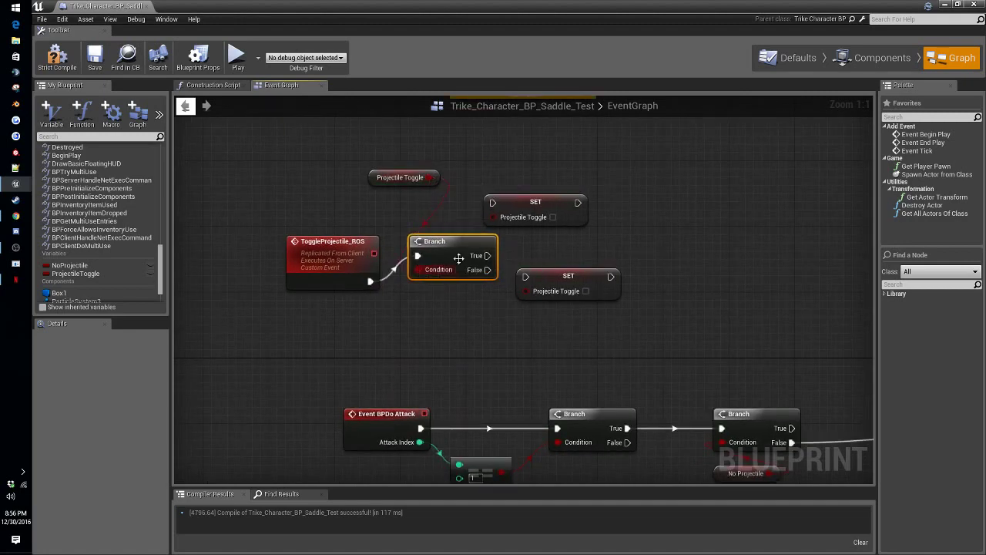
{"action": "left_click_drag", "start_coordinate": [524, 216], "coordinate": [565, 233]}
{"action": "left_click_drag", "start_coordinate": [488, 270], "coordinate": [533, 227]}
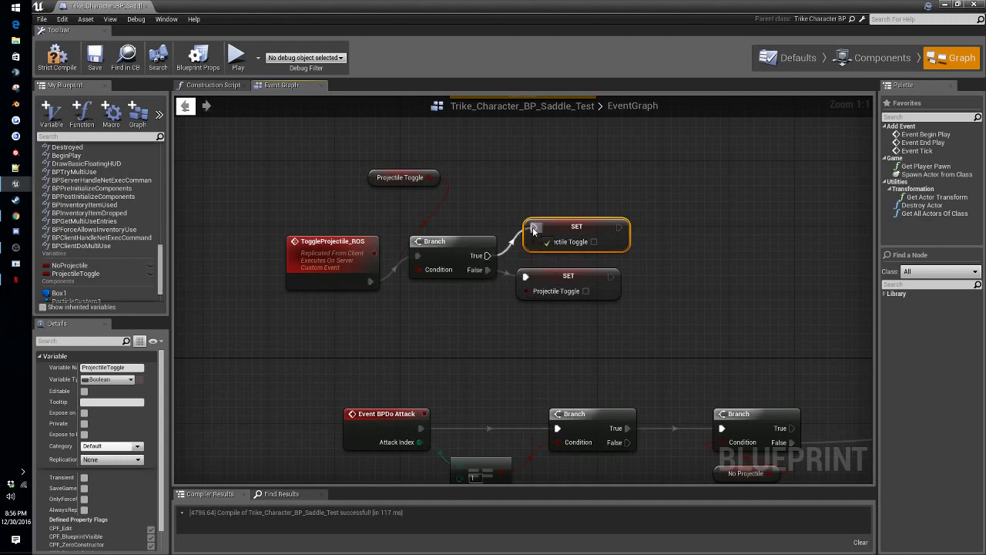
{"action": "left_click", "coordinate": [585, 291]}
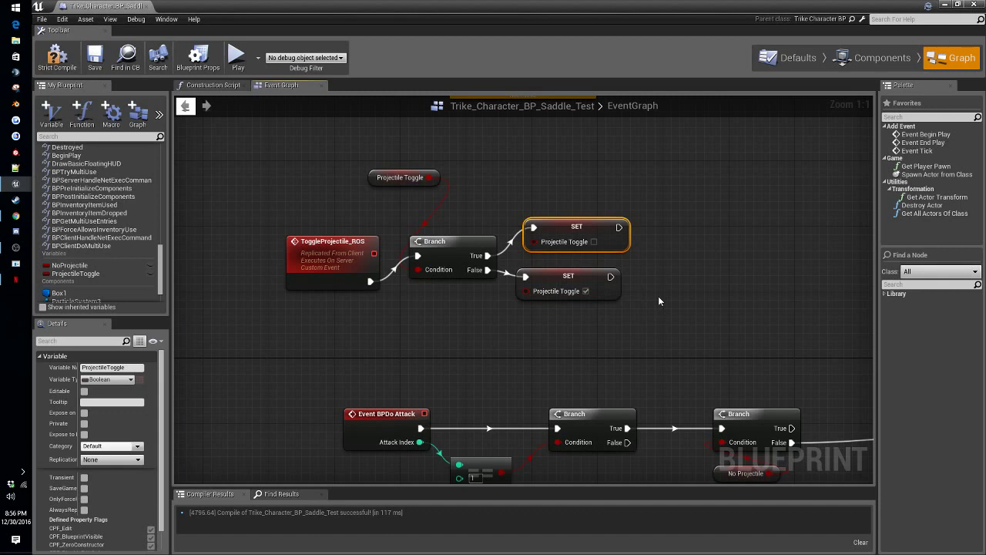
{"action": "left_click_drag", "start_coordinate": [377, 179], "coordinate": [414, 208]}
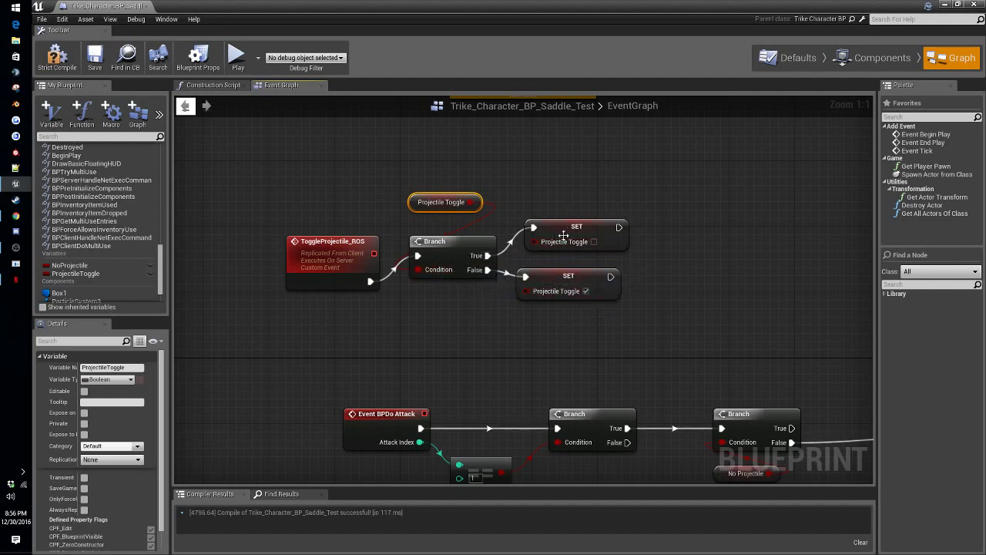
Step: Add a Branch node before BPGet Item Of Template with a ProjectileToggle getter as its condition
{"action": "right_click_drag", "start_coordinate": [634, 353], "coordinate": [489, 293]}
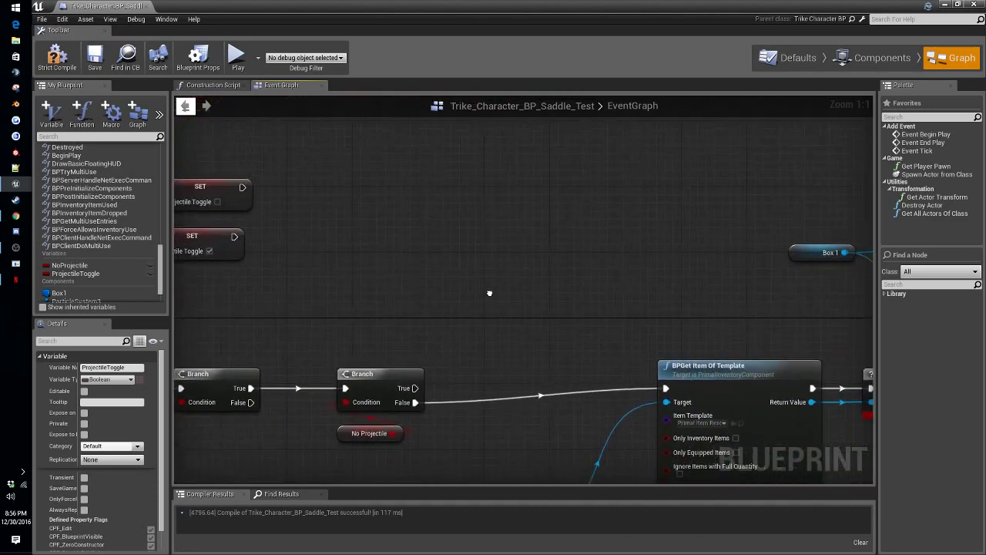
{"action": "right_click", "coordinate": [515, 339]}
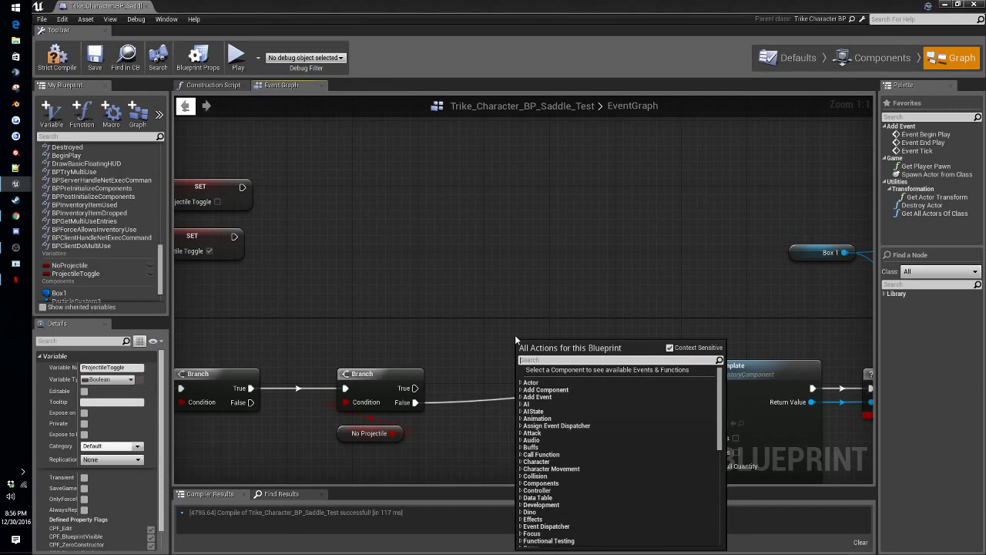
{"action": "type", "text": "branch"}
{"action": "left_click", "coordinate": [558, 385]}
{"action": "left_click_drag", "start_coordinate": [560, 352], "coordinate": [527, 372]}
{"action": "left_click_drag", "start_coordinate": [75, 274], "coordinate": [491, 440]}
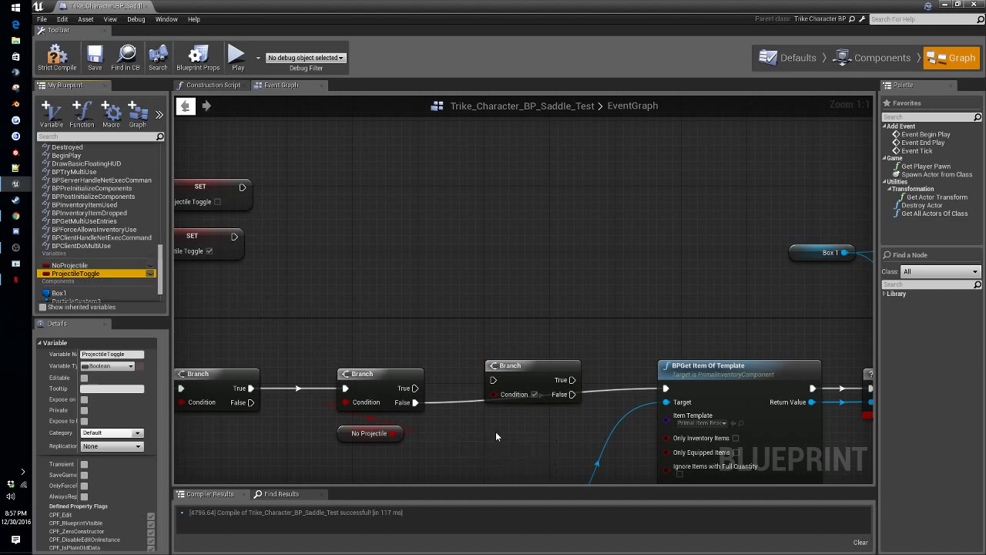
{"action": "left_click", "coordinate": [539, 438]}
{"action": "left_click_drag", "start_coordinate": [553, 441], "coordinate": [487, 399]}
Step: Connect the No Projectile Branch's False output to the new Branch, connect its True output to BPGet Item Of Template, and align it
{"action": "left_click_drag", "start_coordinate": [415, 402], "coordinate": [493, 380]}
{"action": "left_click_drag", "start_coordinate": [564, 380], "coordinate": [668, 389]}
{"action": "right_click_drag", "start_coordinate": [606, 358], "coordinate": [528, 223]}
{"action": "left_click_drag", "start_coordinate": [403, 187], "coordinate": [461, 303]}
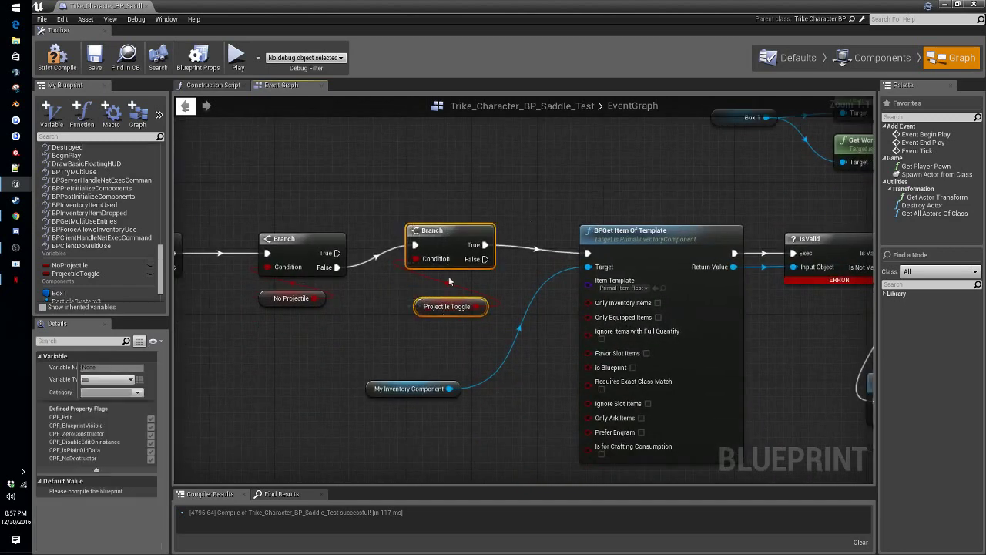
{"action": "left_click_drag", "start_coordinate": [450, 241], "coordinate": [451, 250]}
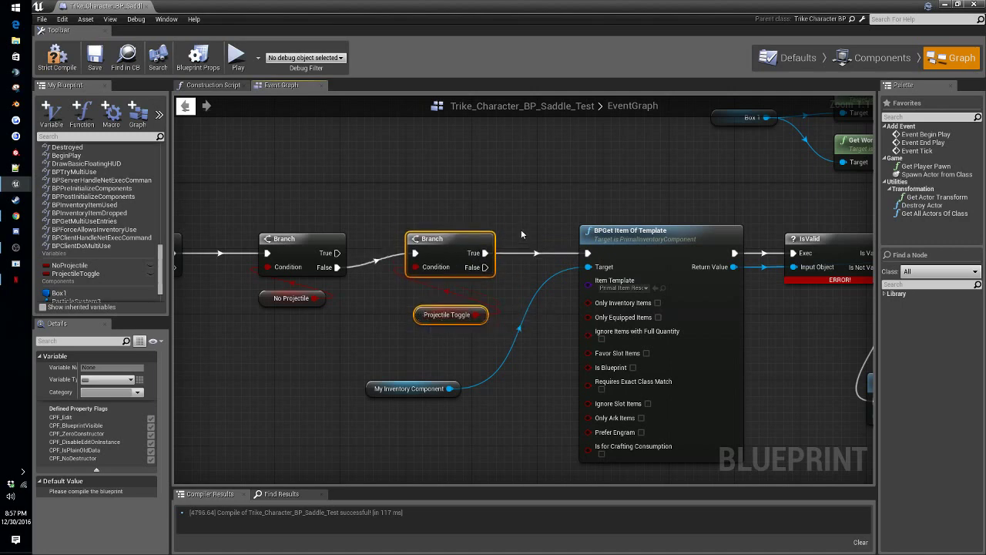
{"action": "right_click_drag", "start_coordinate": [494, 170], "coordinate": [418, 206]}
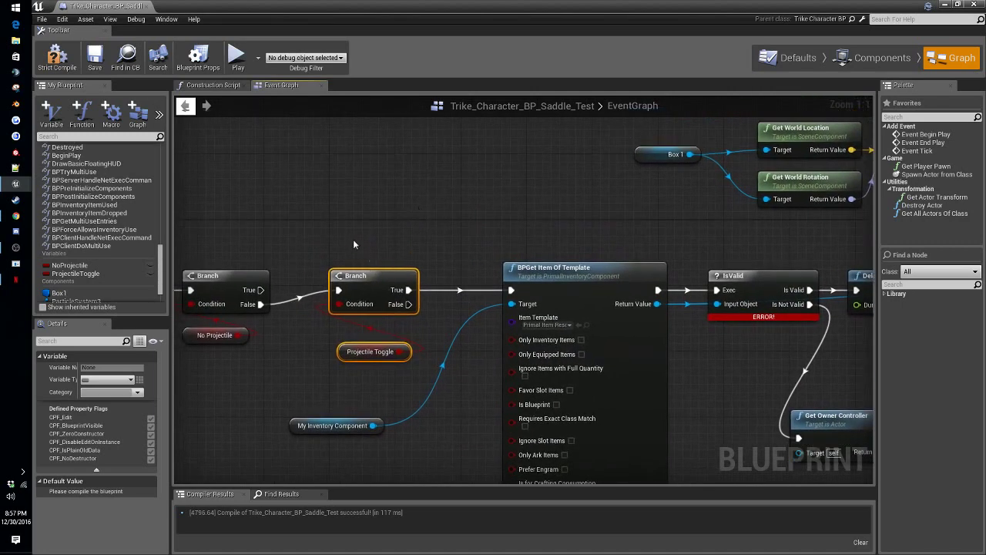
{"action": "right_click_drag", "start_coordinate": [376, 251], "coordinate": [339, 228]}
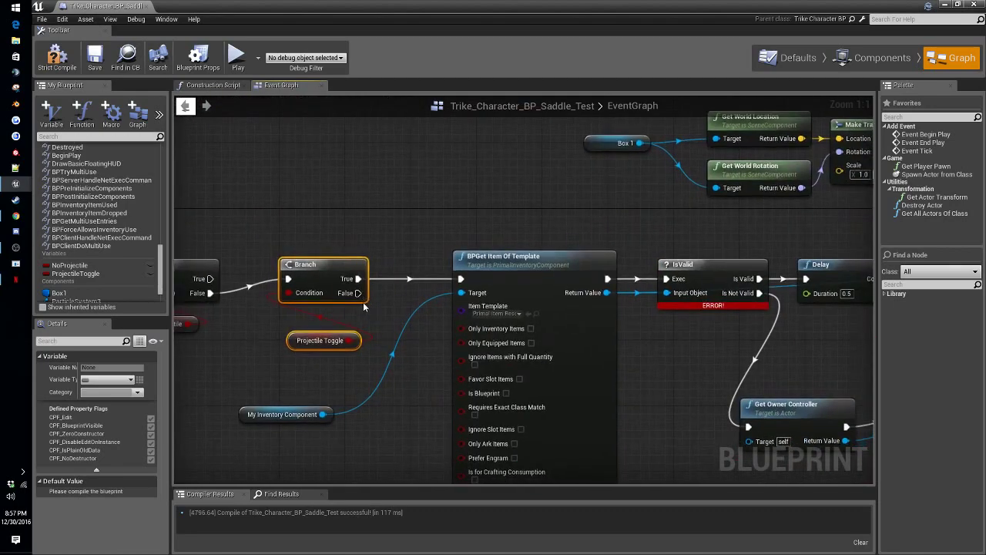
{"action": "left_click_drag", "start_coordinate": [358, 293], "coordinate": [426, 189]}
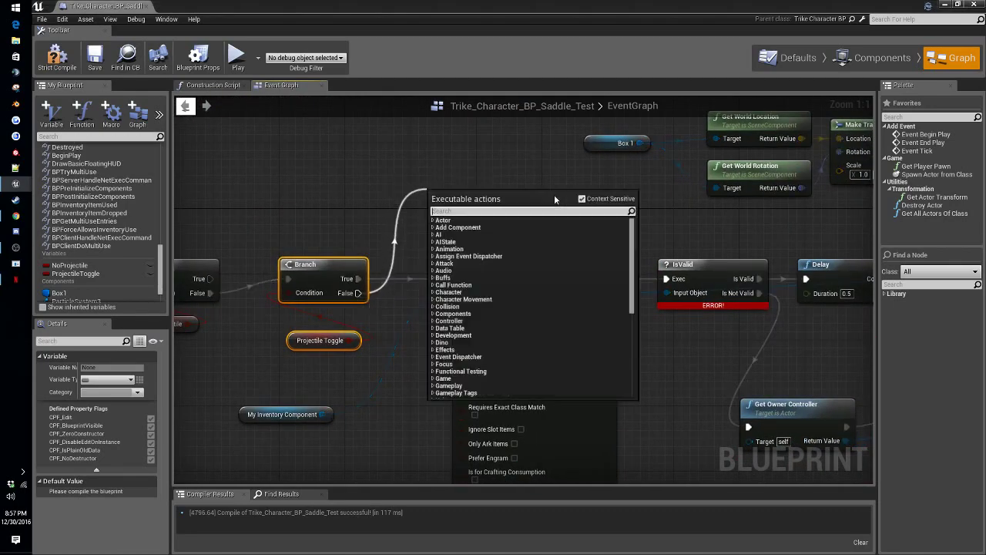
{"action": "left_click", "coordinate": [818, 430]}
Step: Compile and save the Trike saddle blueprint, and return to the level editor to play the level
{"action": "right_click_drag", "start_coordinate": [844, 439], "coordinate": [946, 434]}
{"action": "right_click_drag", "start_coordinate": [768, 434], "coordinate": [240, 314]}
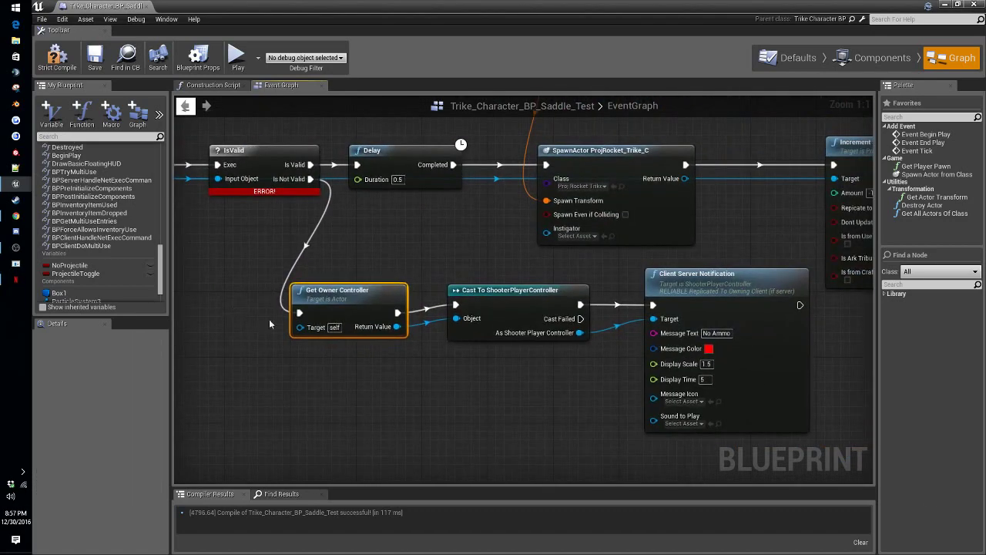
{"action": "right_click_drag", "start_coordinate": [448, 254], "coordinate": [873, 385]}
{"action": "right_click_drag", "start_coordinate": [436, 211], "coordinate": [718, 234]}
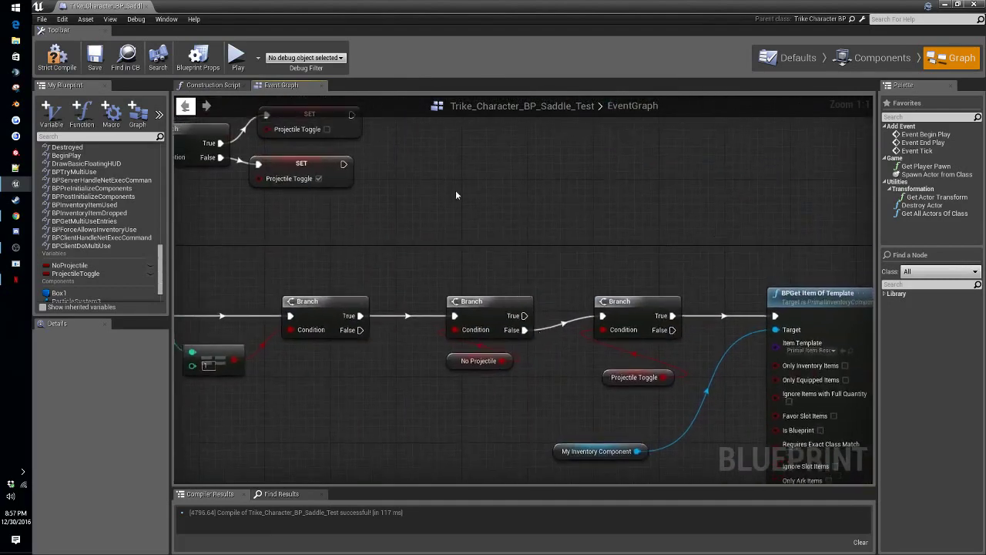
{"action": "right_click_drag", "start_coordinate": [418, 178], "coordinate": [483, 317]}
{"action": "left_click", "coordinate": [93, 52]}
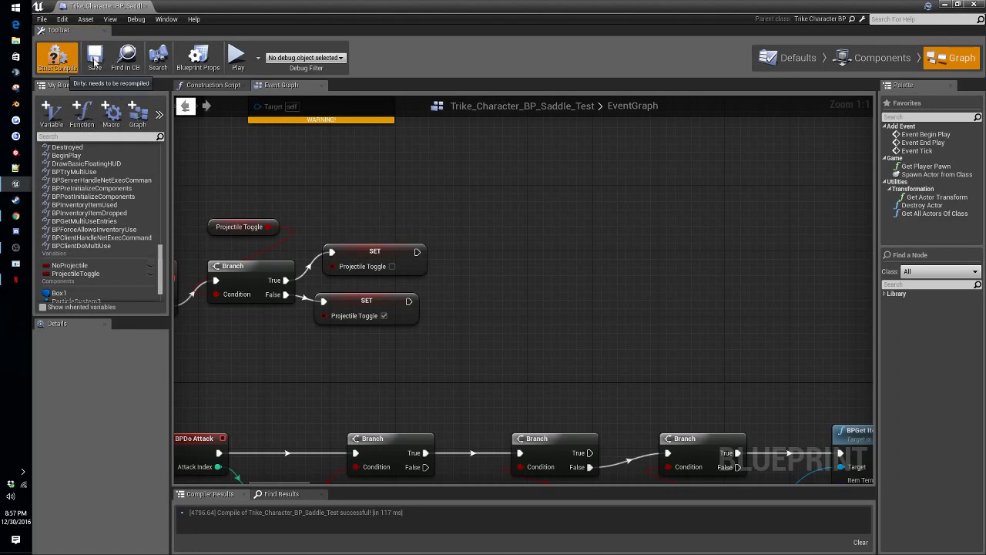
{"action": "left_click", "coordinate": [94, 61]}
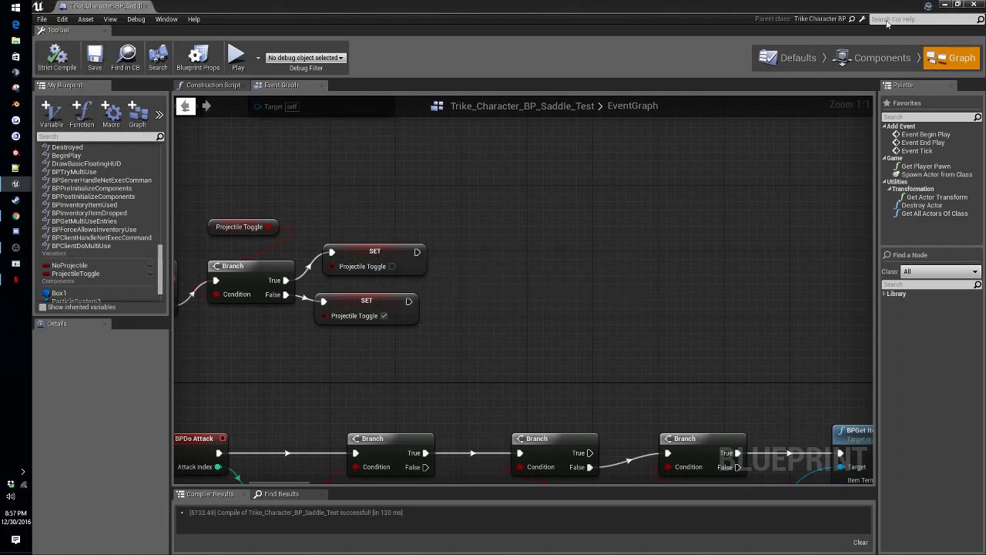
{"action": "left_click", "coordinate": [958, 5]}
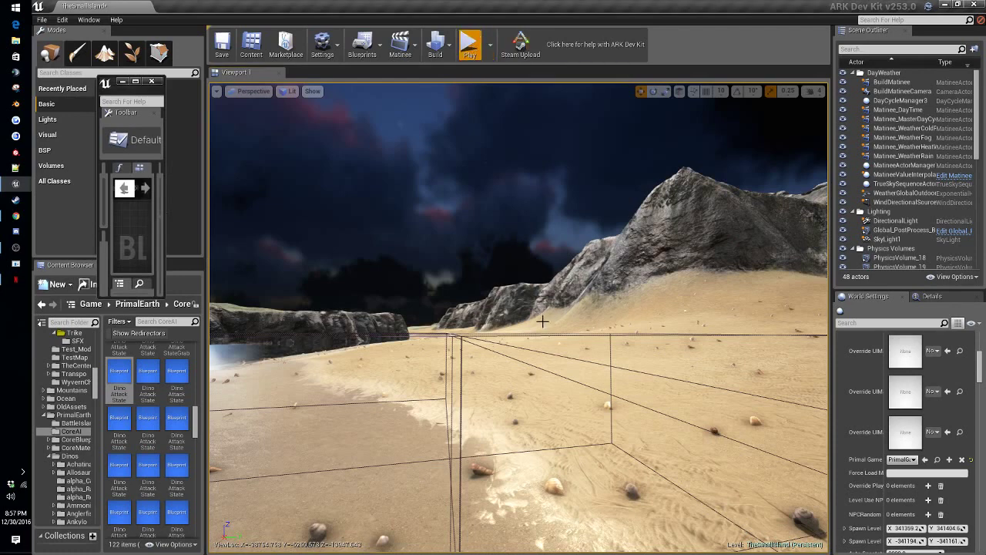
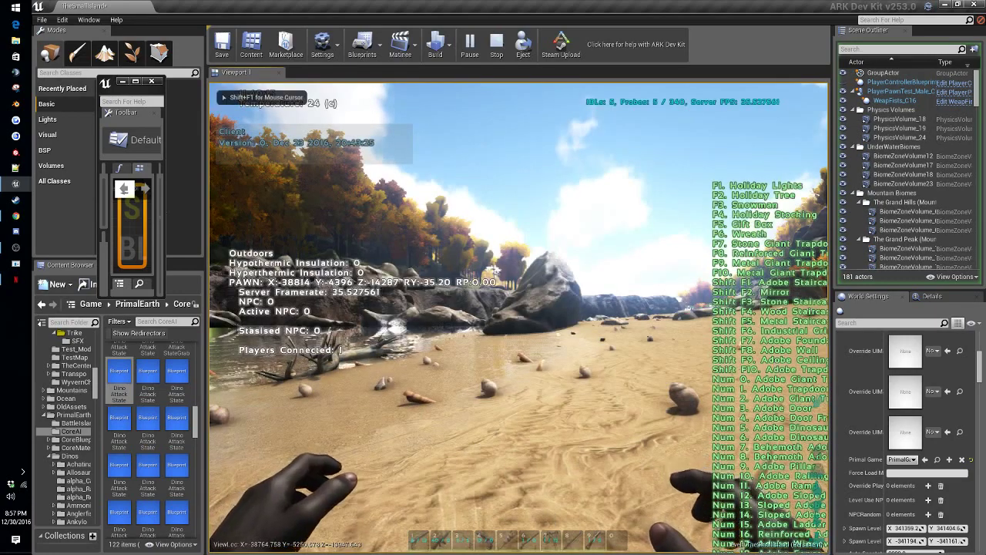
Step: Rerun the previous console command in the play session to get a Primitive Trike and spawn the Trike
{"action": "left_click", "coordinate": [519, 317]}
{"action": "key", "text": "w"}
{"action": "key", "text": "Tab"}
{"action": "key", "text": "Up"}
{"action": "key", "text": "Return"}
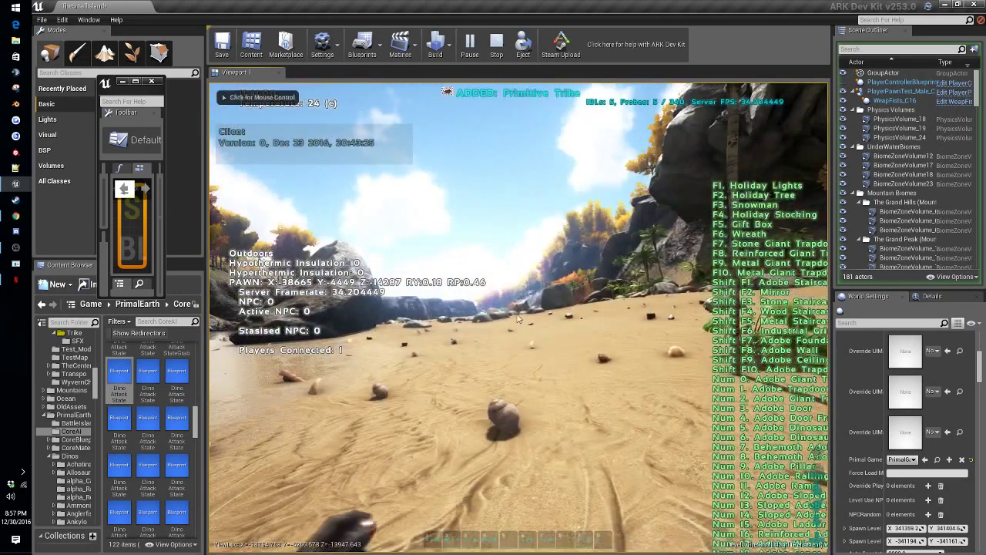
{"action": "key", "text": "i"}
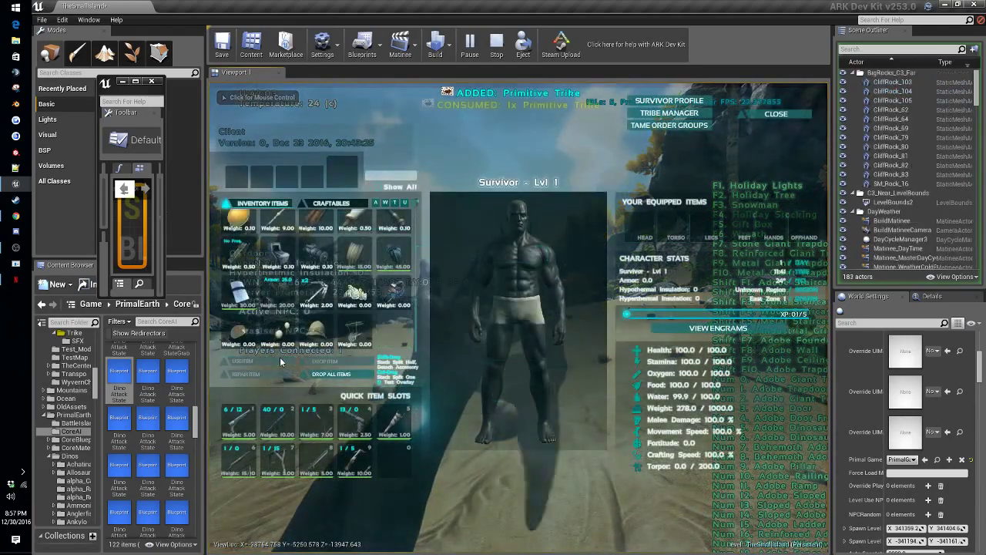
{"action": "key", "text": "i"}
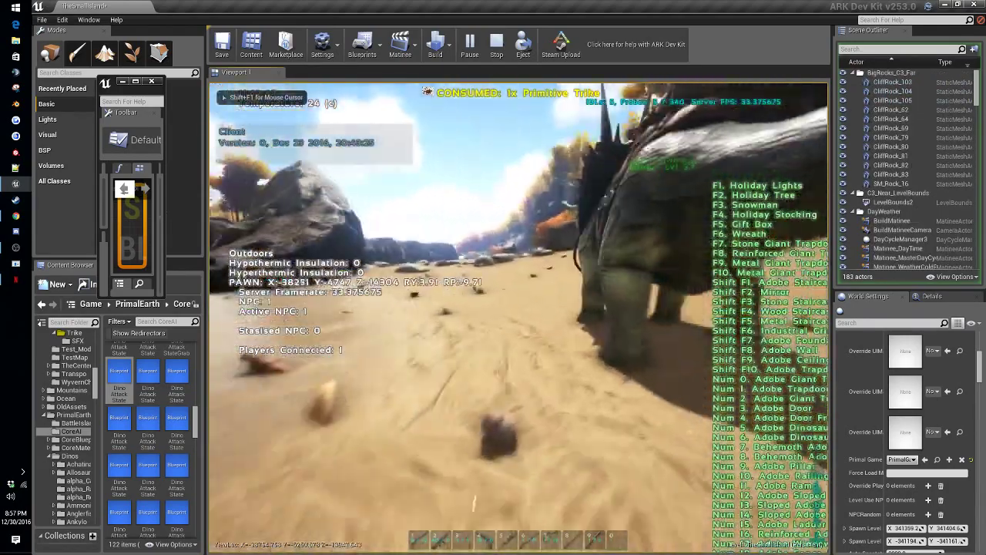
Step: Mount the spawned Trike and try its attack without any stone in its inventory
{"action": "key", "text": "w"}
{"action": "key", "text": "e"}
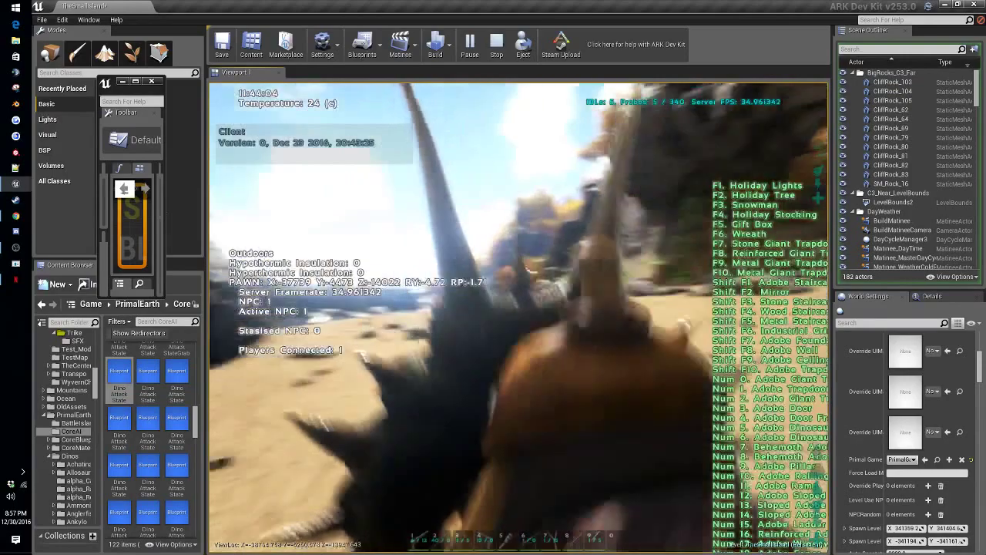
{"action": "key", "text": "w"}
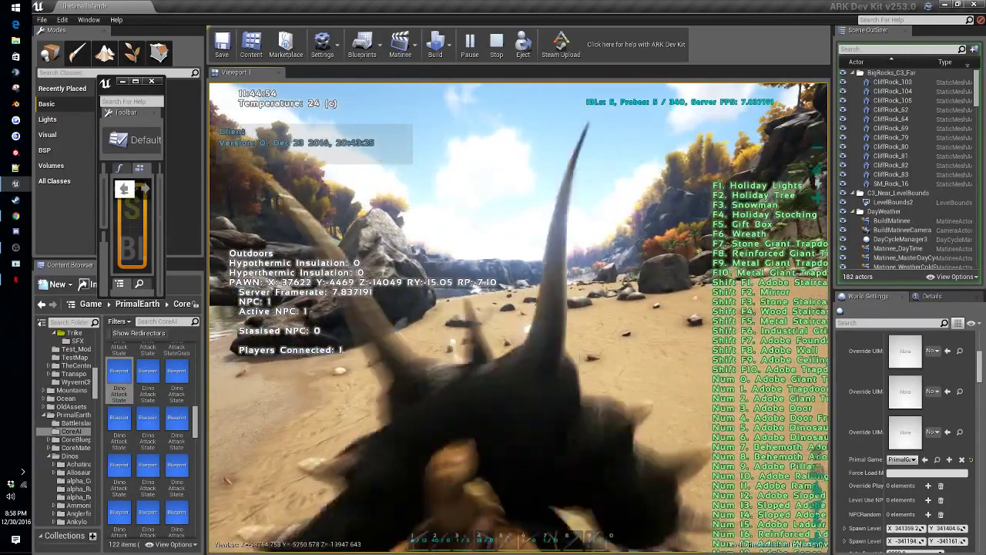
{"action": "left_click", "coordinate": [518, 318]}
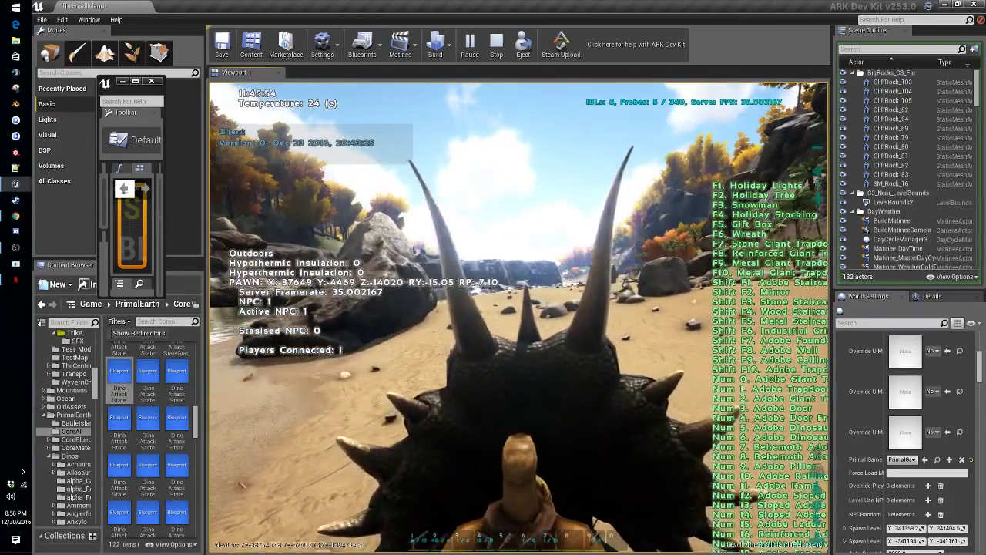
Step: Open the Trike's inventory and look for the stone stack among the player's items
{"action": "key", "text": "i"}
{"action": "key", "text": "i"}
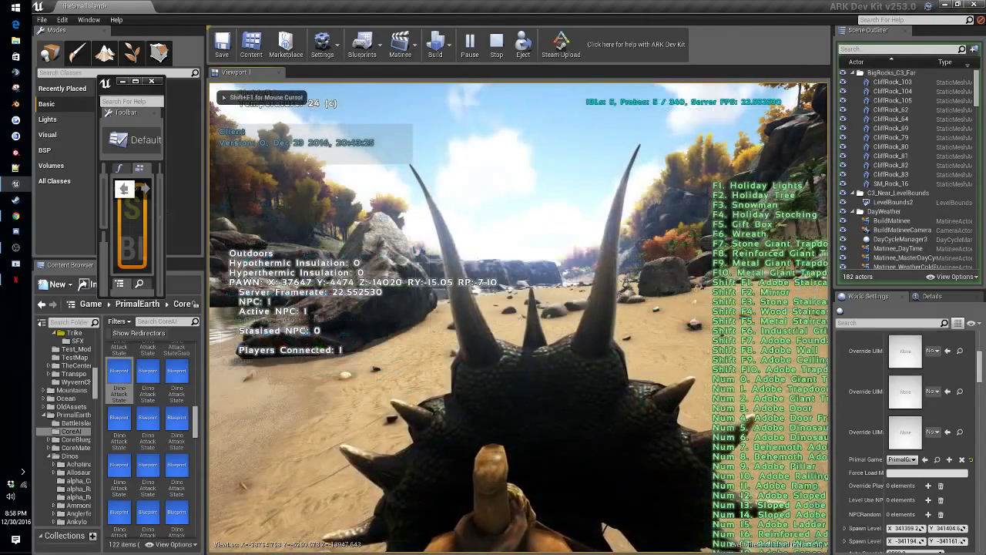
{"action": "key", "text": "i"}
{"action": "scroll", "coordinate": [346, 309], "scroll_direction": "down", "scroll_amount": 5}
{"action": "scroll", "coordinate": [360, 306], "scroll_direction": "down", "scroll_amount": 1}
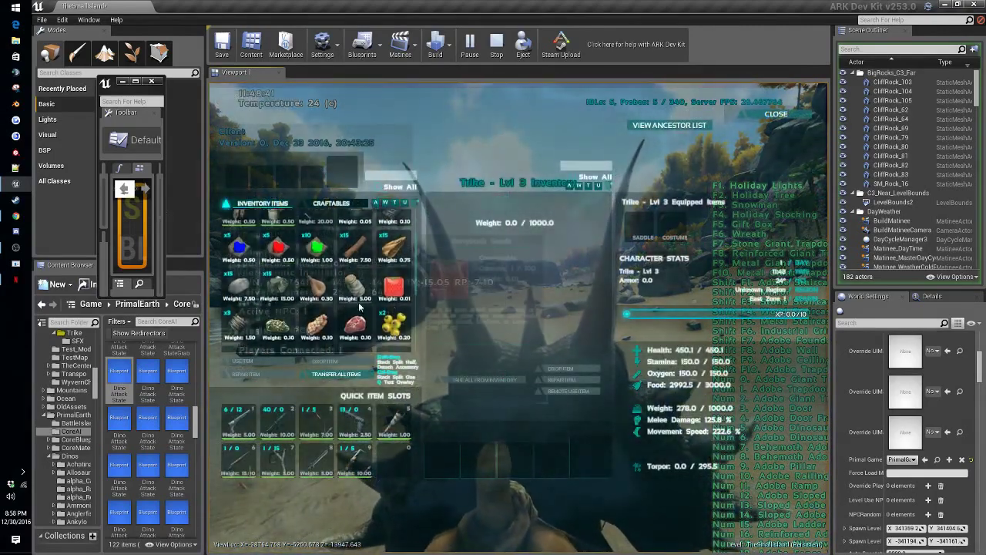
Step: Check the attack chain's toggle Branch nodes in the Trike blueprint's Event Graph and return to the play session
{"action": "key", "text": "alt+Tab"}
{"action": "right_click_drag", "start_coordinate": [502, 295], "coordinate": [442, 233]}
{"action": "scroll", "coordinate": [669, 220], "scroll_direction": "down", "scroll_amount": 2}
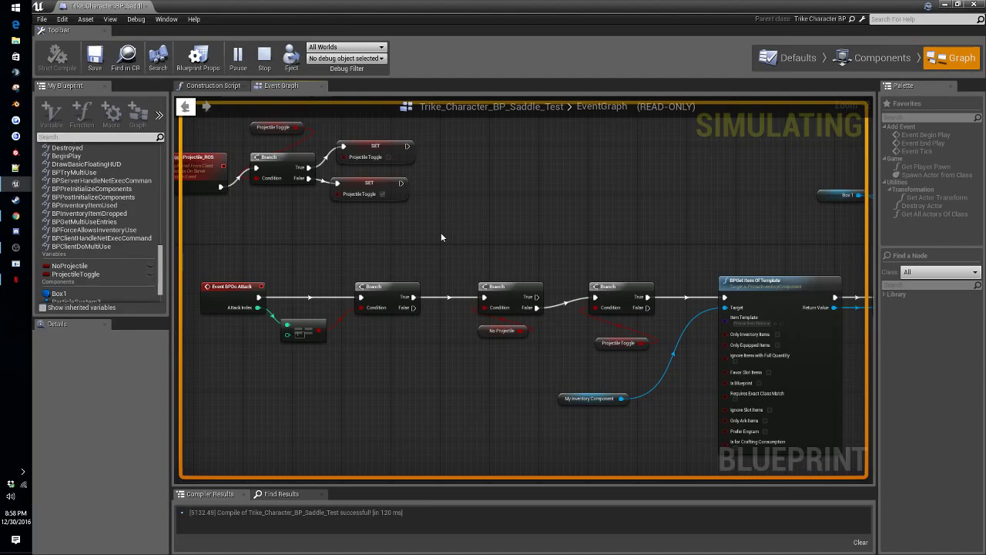
{"action": "left_click", "coordinate": [960, 6]}
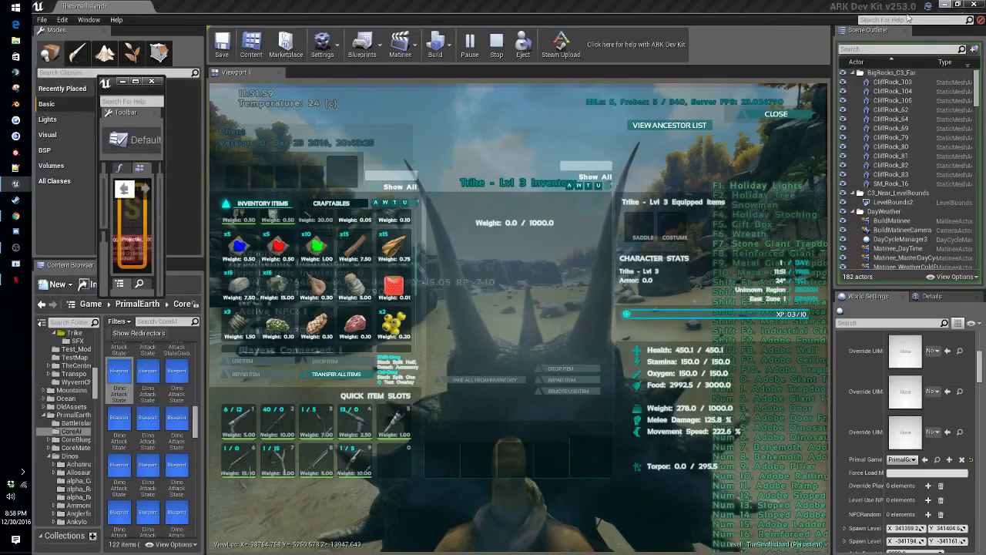
Step: Transfer the stack of 15 stone to the Trike's inventory and ride the Trike forward
{"action": "mouse_move", "coordinate": [358, 299]}
{"action": "scroll", "coordinate": [357, 299], "scroll_direction": "up", "scroll_amount": 2}
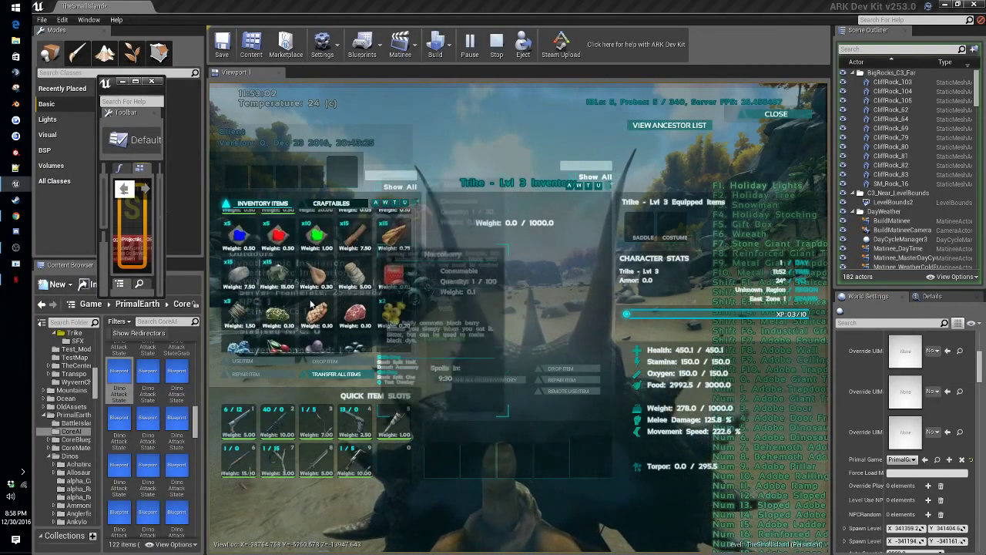
{"action": "mouse_move", "coordinate": [235, 273]}
{"action": "left_click_drag", "start_coordinate": [234, 273], "coordinate": [510, 296]}
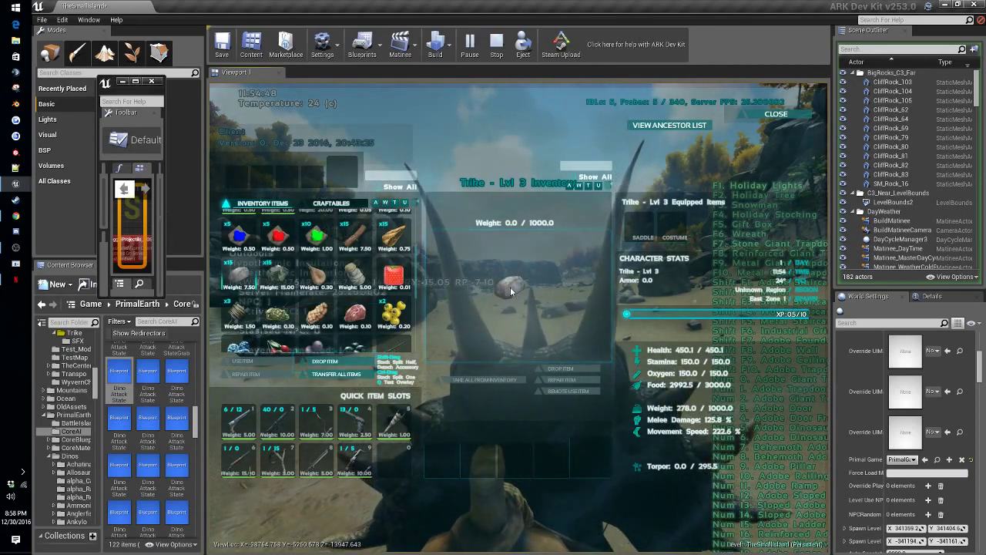
{"action": "left_click", "coordinate": [776, 114]}
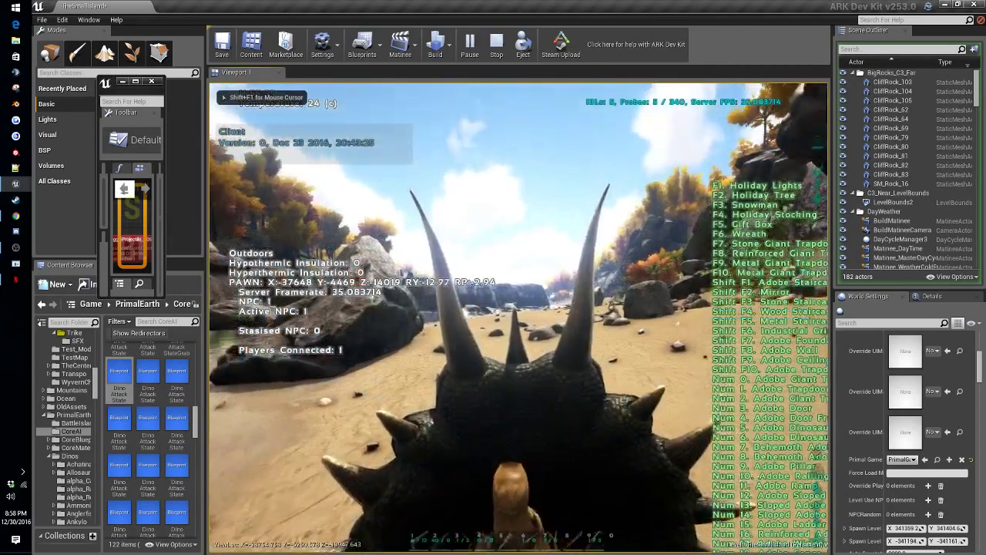
{"action": "key", "text": "w"}
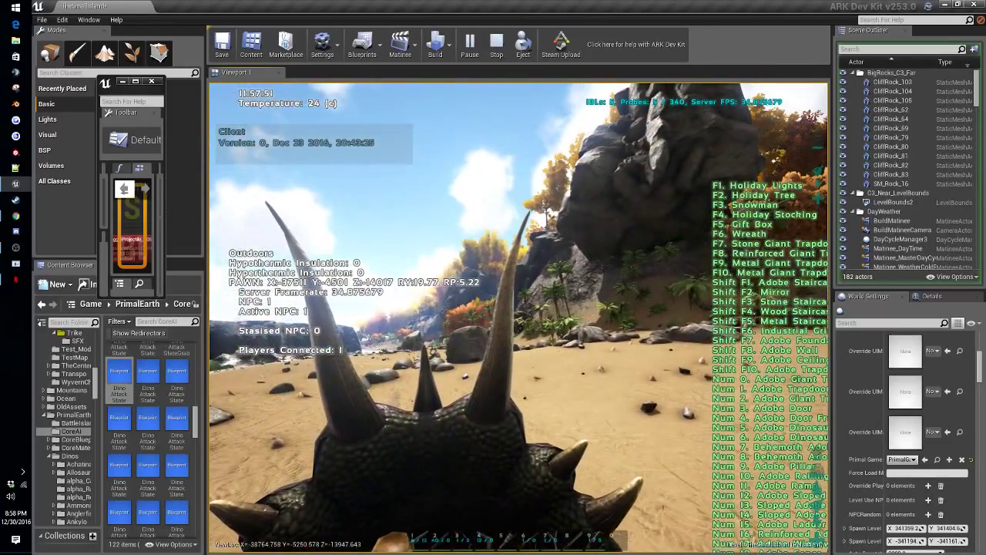
Step: Test the ridden trike's attacks while moving along the beach, and end the play session
{"action": "left_click", "coordinate": [519, 318]}
{"action": "key", "text": "w"}
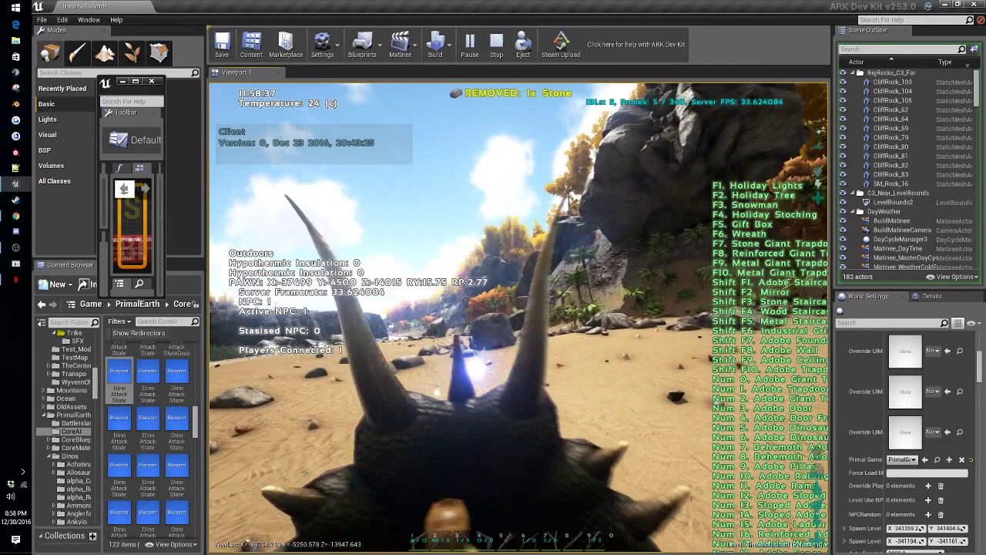
{"action": "left_click", "coordinate": [519, 316]}
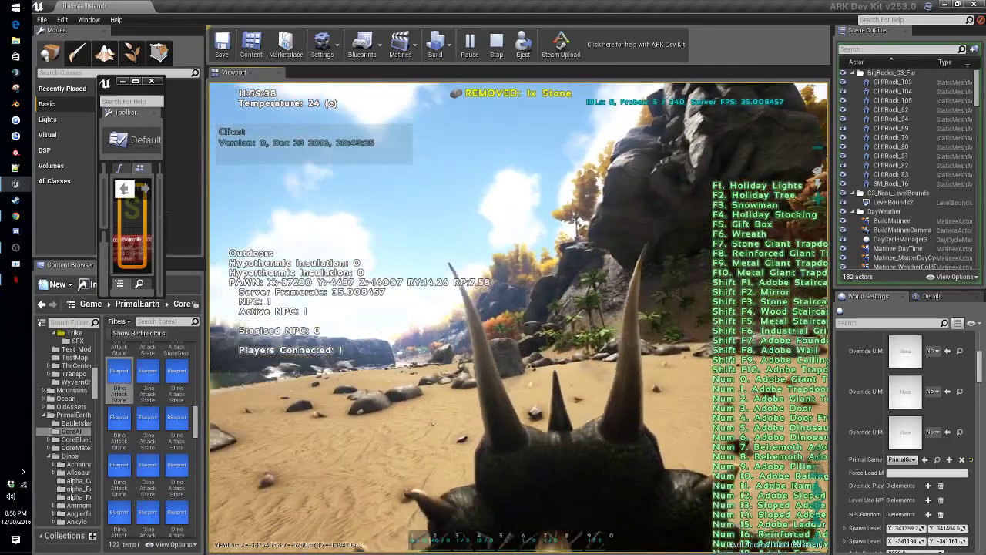
{"action": "left_click", "coordinate": [518, 316]}
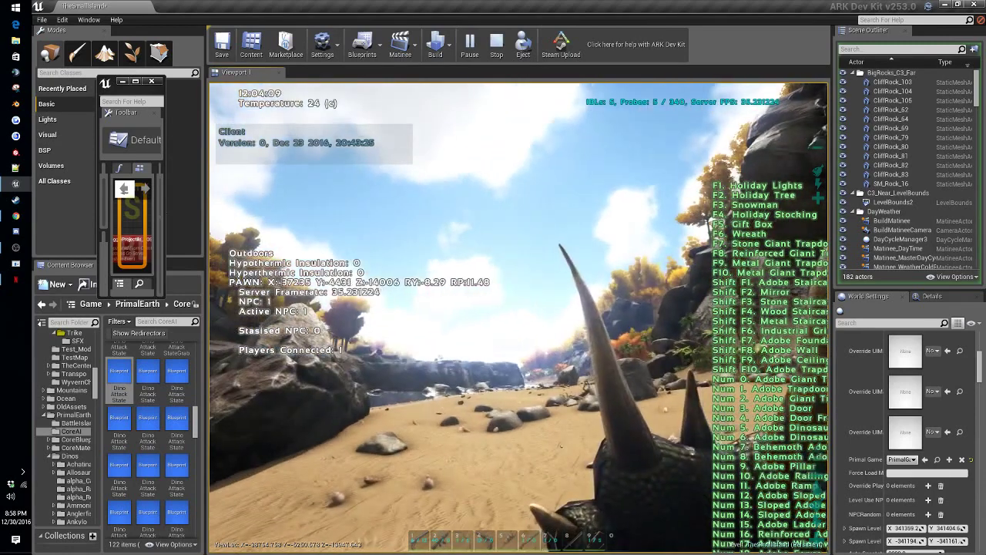
{"action": "left_click", "coordinate": [519, 316]}
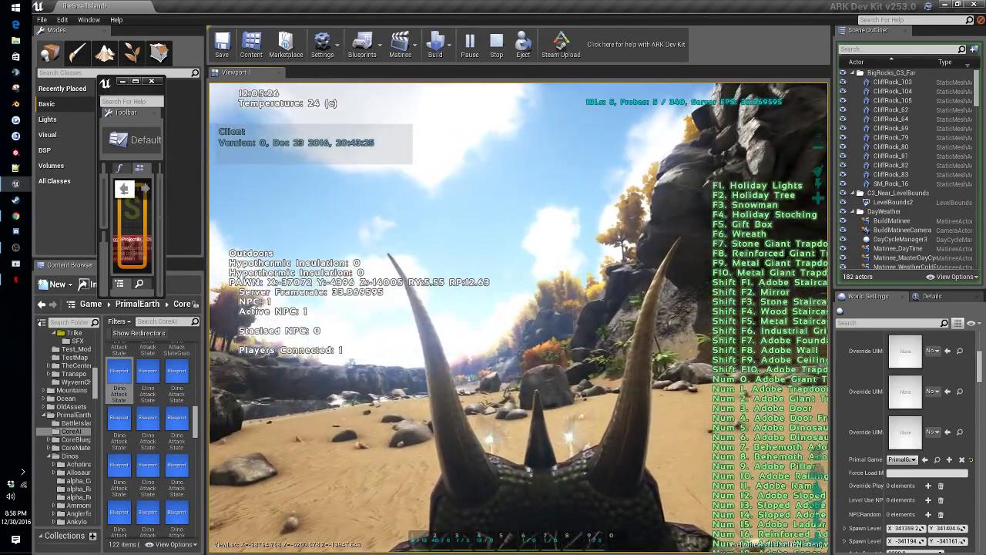
{"action": "left_click", "coordinate": [519, 316]}
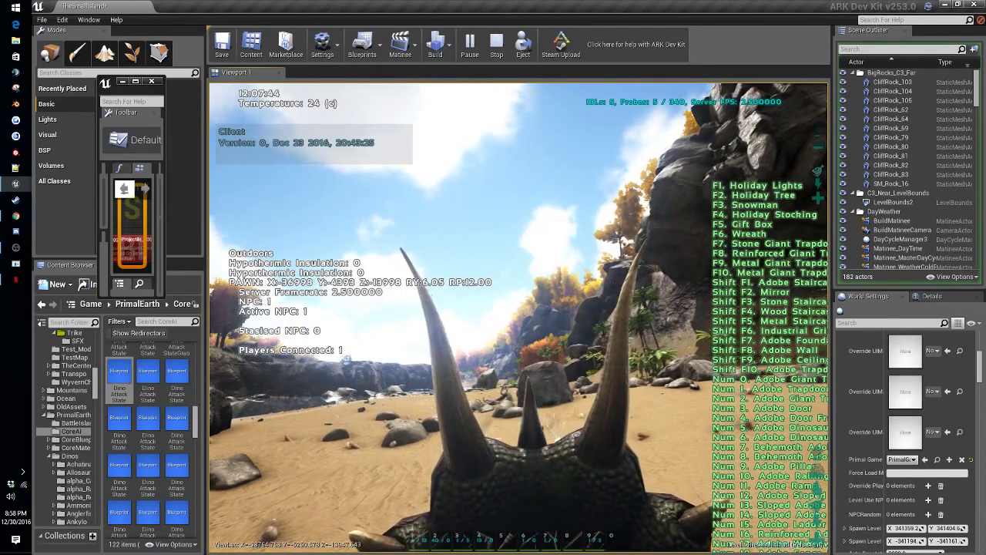
{"action": "key", "text": "Escape"}
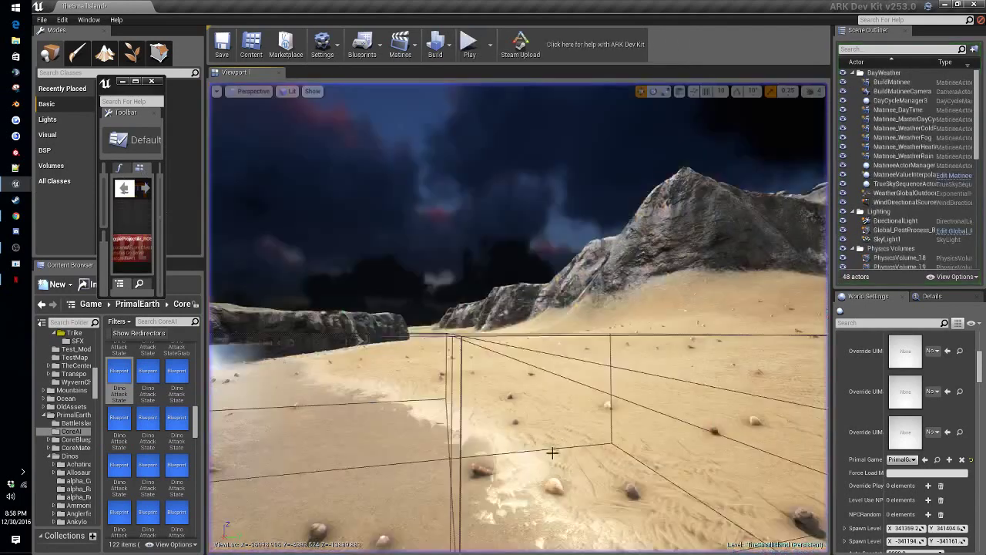
Step: Maximize the Trike_Character_BP_Saddle_Test blueprint and examine the ToggleProjectile_ROS event's branch and SET nodes in the event graph
{"action": "left_click", "coordinate": [136, 80]}
{"action": "right_click_drag", "start_coordinate": [816, 324], "coordinate": [590, 451]}
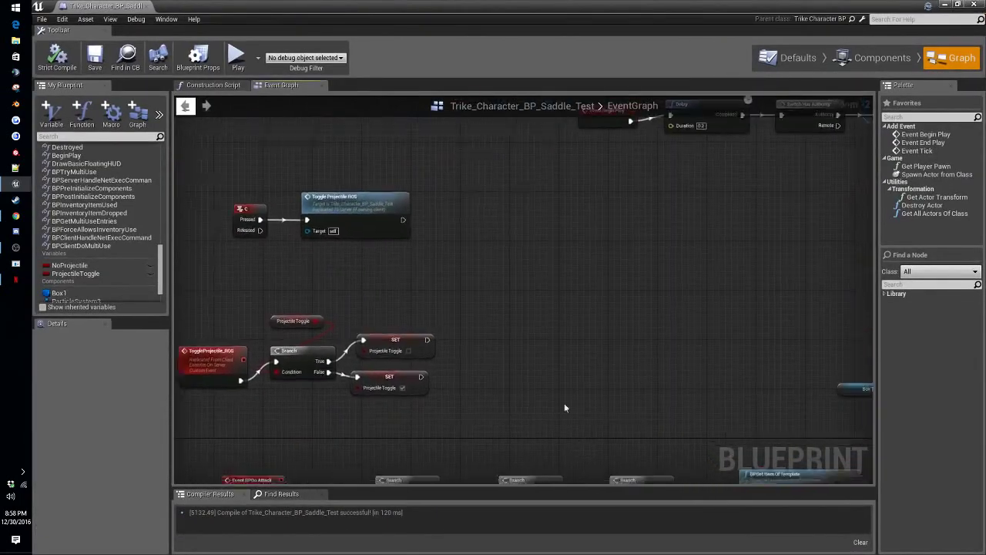
{"action": "right_click_drag", "start_coordinate": [586, 275], "coordinate": [339, 421]}
{"action": "scroll", "coordinate": [461, 335], "scroll_direction": "down", "scroll_amount": 4}
{"action": "right_click_drag", "start_coordinate": [441, 364], "coordinate": [618, 201]}
{"action": "scroll", "coordinate": [460, 220], "scroll_direction": "up", "scroll_amount": 6}
{"action": "right_click_drag", "start_coordinate": [614, 252], "coordinate": [527, 268]}
{"action": "left_click", "coordinate": [406, 259]}
{"action": "right_click_drag", "start_coordinate": [406, 259], "coordinate": [425, 246]}
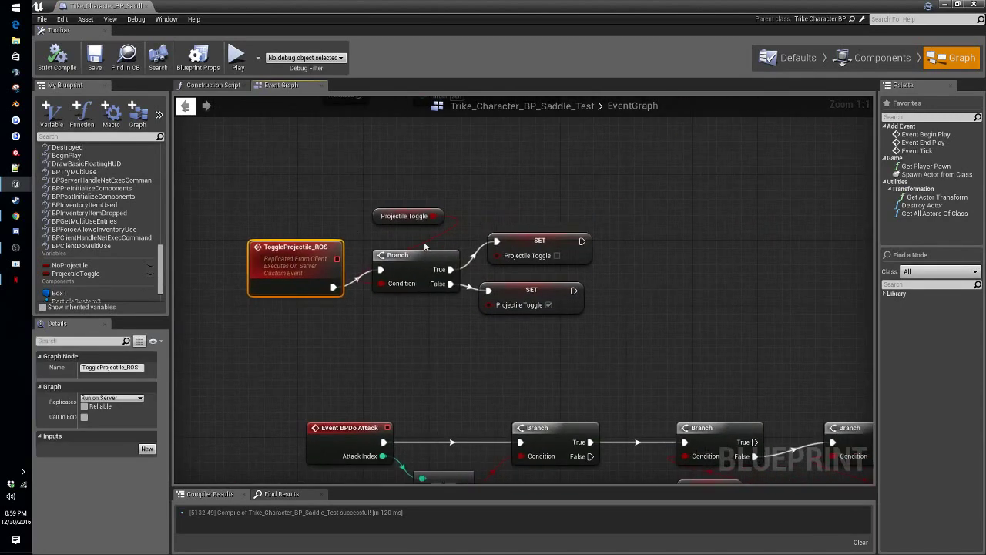
{"action": "left_click", "coordinate": [544, 245]}
{"action": "right_click_drag", "start_coordinate": [693, 247], "coordinate": [584, 266]}
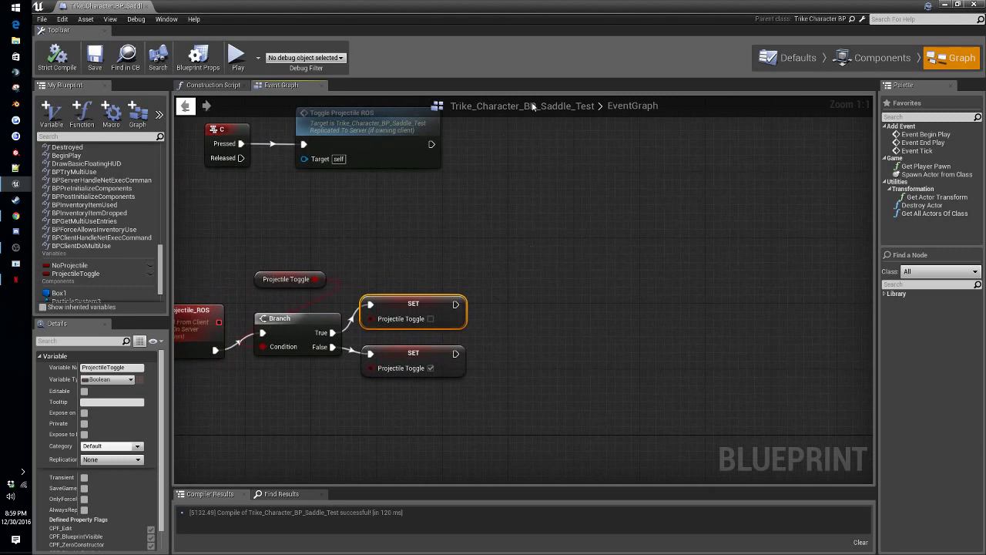
Step: Add references to ParticleSystem3, ParticleSystem2 and ParticleSystem1 to the event graph, stacked above the Projectile Toggle SET nodes
{"action": "scroll", "coordinate": [92, 232], "scroll_direction": "down", "scroll_amount": 2}
{"action": "left_click", "coordinate": [75, 273]}
{"action": "left_click_drag", "start_coordinate": [370, 246], "coordinate": [420, 245]}
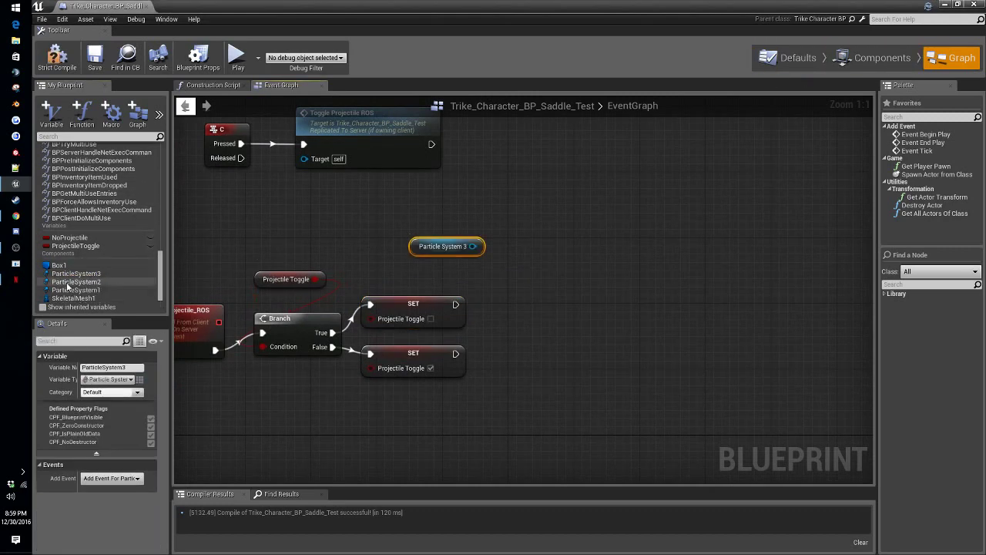
{"action": "left_click_drag", "start_coordinate": [425, 284], "coordinate": [425, 221]}
{"action": "left_click", "coordinate": [441, 235]}
{"action": "left_click_drag", "start_coordinate": [63, 292], "coordinate": [432, 199]}
{"action": "left_click", "coordinate": [445, 214]}
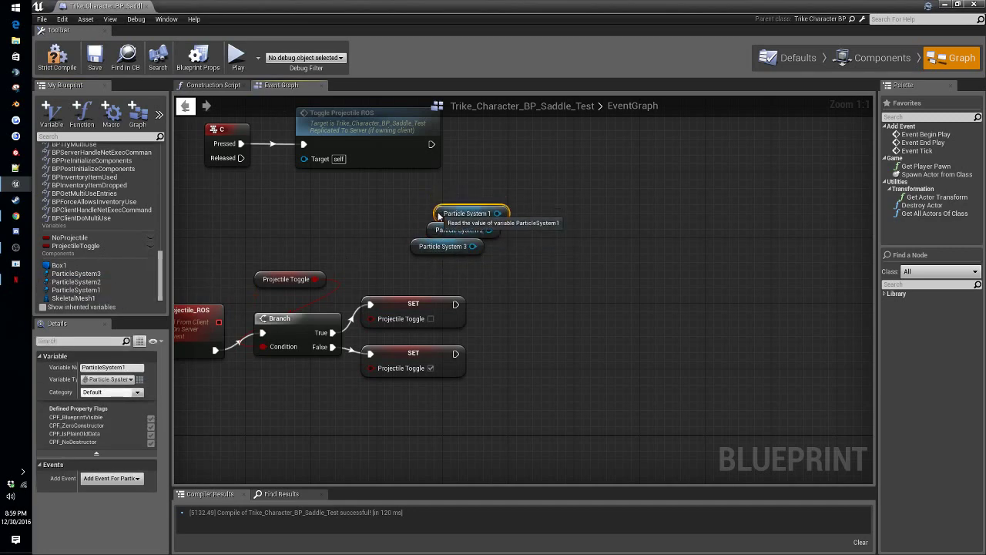
{"action": "left_click_drag", "start_coordinate": [441, 253], "coordinate": [430, 252]}
{"action": "left_click_drag", "start_coordinate": [489, 246], "coordinate": [589, 307]}
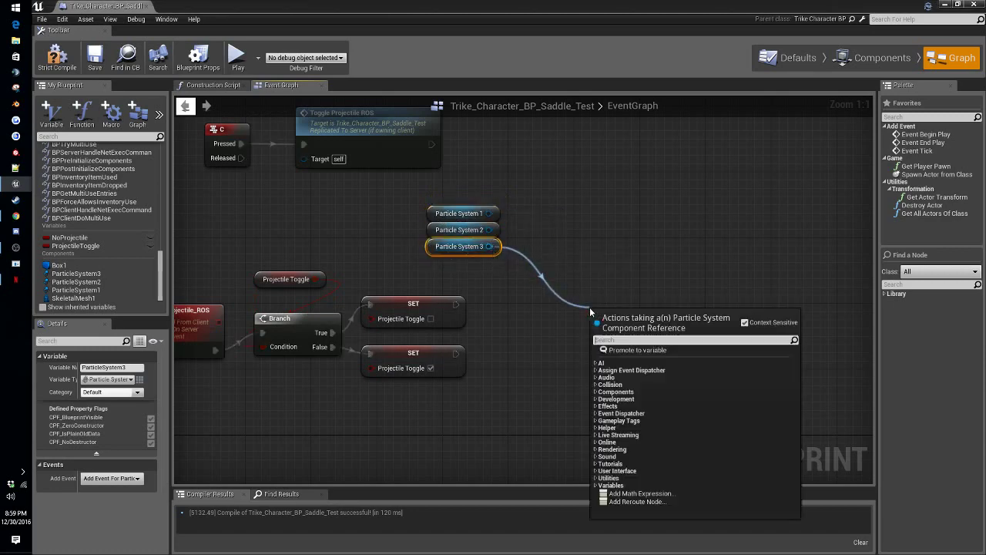
{"action": "type", "text": "activ"}
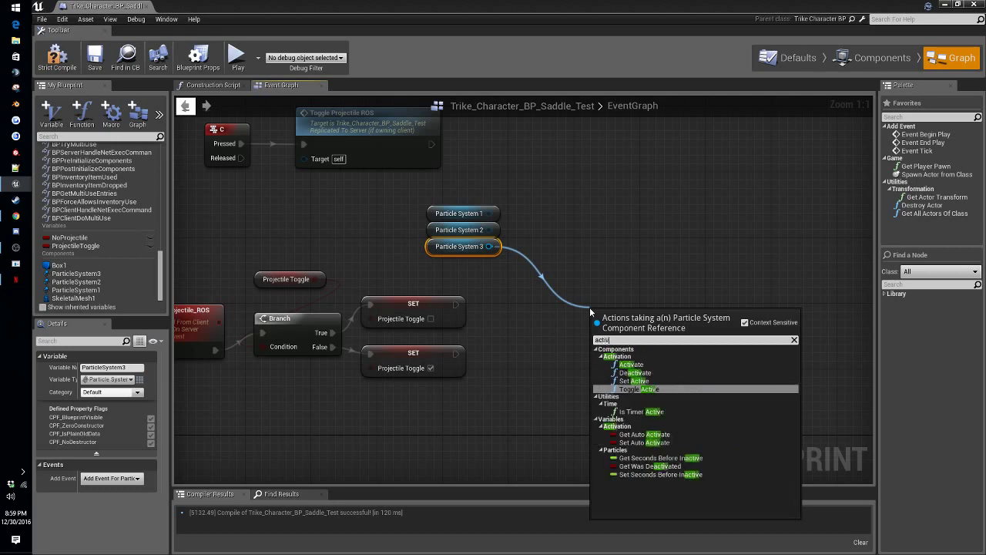
{"action": "left_click", "coordinate": [649, 387]}
{"action": "left_click_drag", "start_coordinate": [628, 322], "coordinate": [589, 297]}
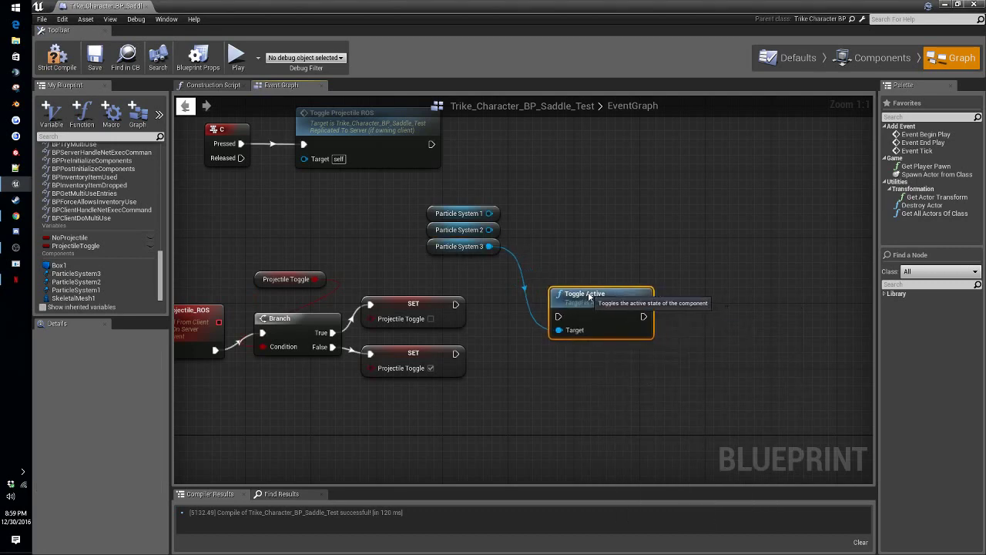
{"action": "left_click_drag", "start_coordinate": [497, 241], "coordinate": [560, 329]}
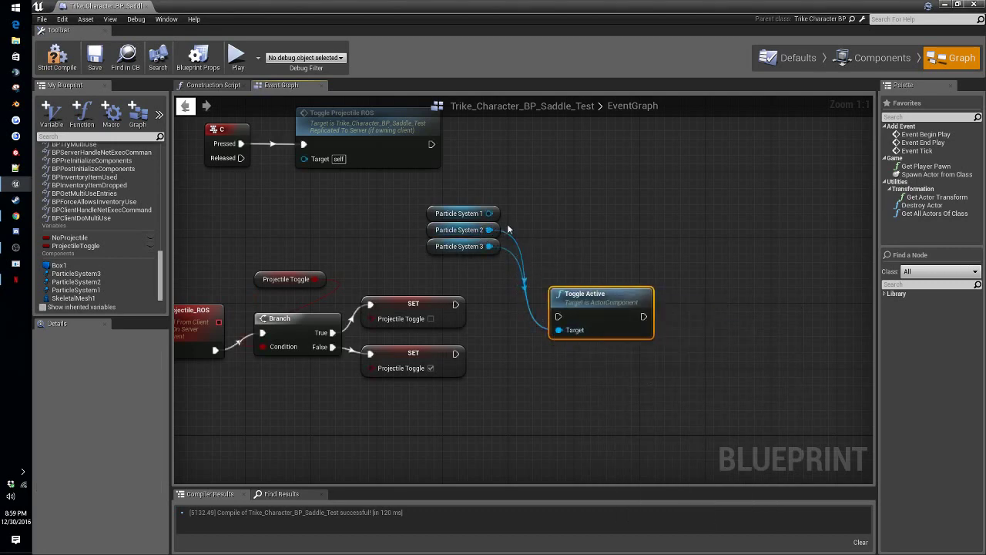
{"action": "left_click_drag", "start_coordinate": [488, 213], "coordinate": [560, 330]}
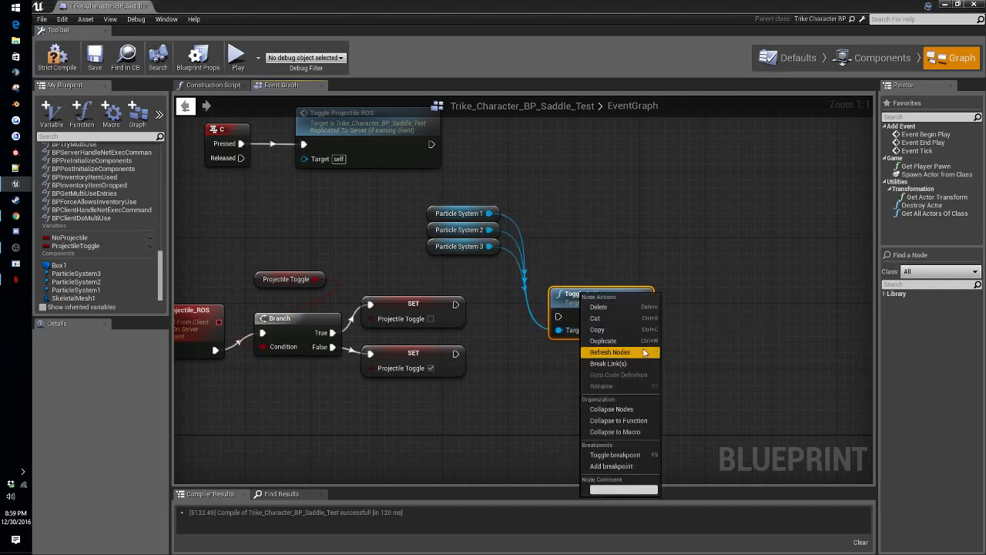
{"action": "right_click", "coordinate": [578, 294]}
{"action": "left_click", "coordinate": [618, 342]}
{"action": "left_click_drag", "start_coordinate": [598, 295], "coordinate": [589, 230]}
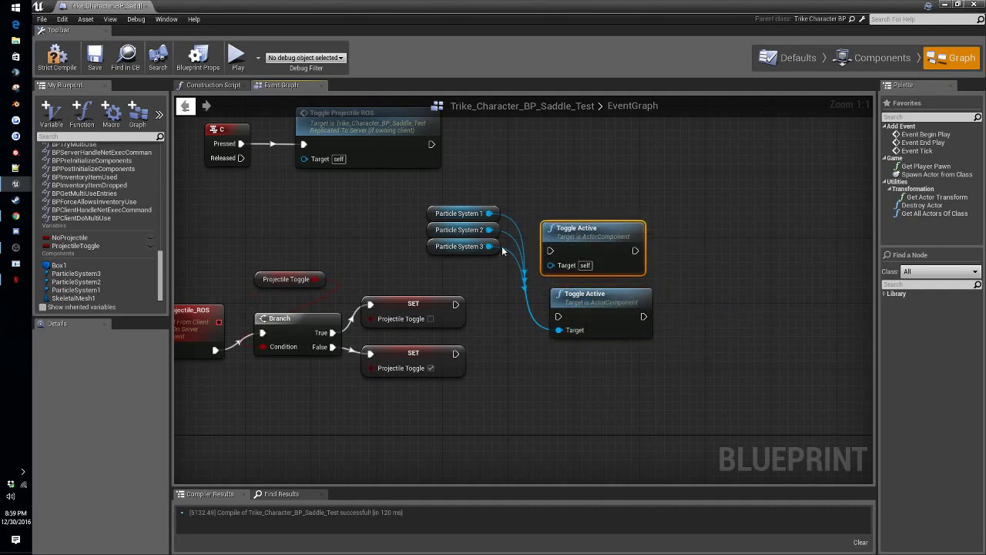
{"action": "left_click_drag", "start_coordinate": [489, 247], "coordinate": [550, 264]}
{"action": "left_click_drag", "start_coordinate": [490, 230], "coordinate": [551, 264]}
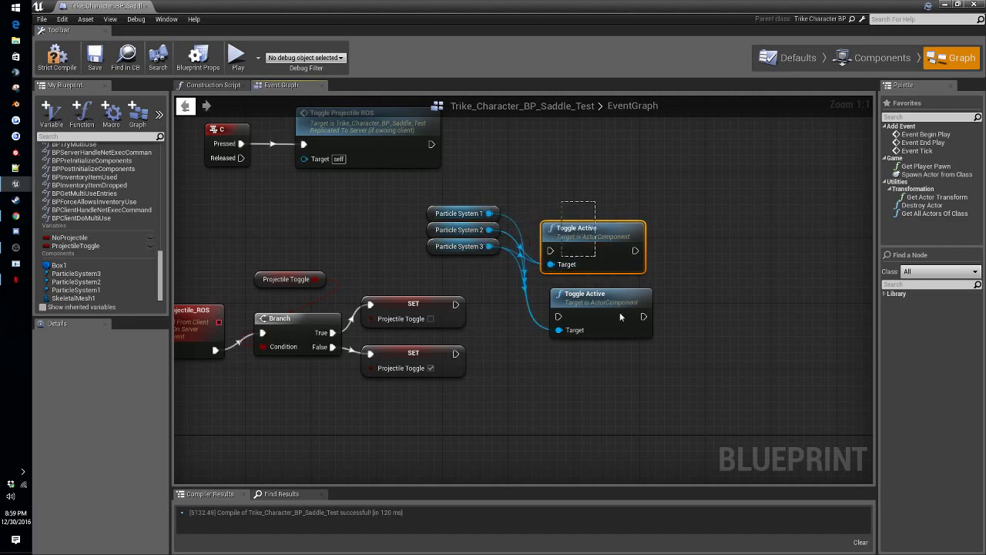
{"action": "key", "text": "Delete"}
Step: Add a Set Active node from Particle System 3 and connect Particle System 2 and 1 to its Target
{"action": "left_click_drag", "start_coordinate": [489, 247], "coordinate": [547, 295]}
{"action": "type", "text": "acti"}
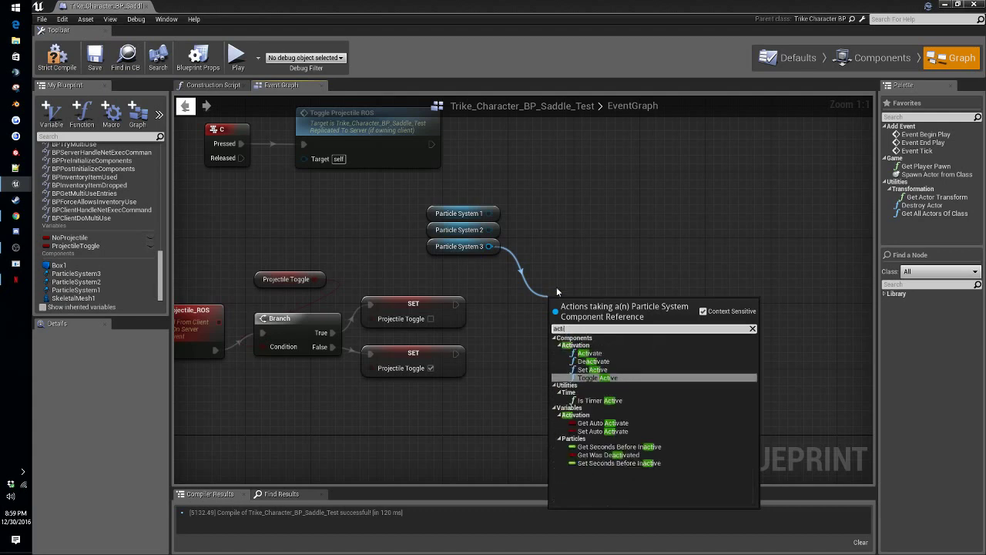
{"action": "left_click", "coordinate": [615, 370]}
{"action": "left_click_drag", "start_coordinate": [598, 302], "coordinate": [597, 289]}
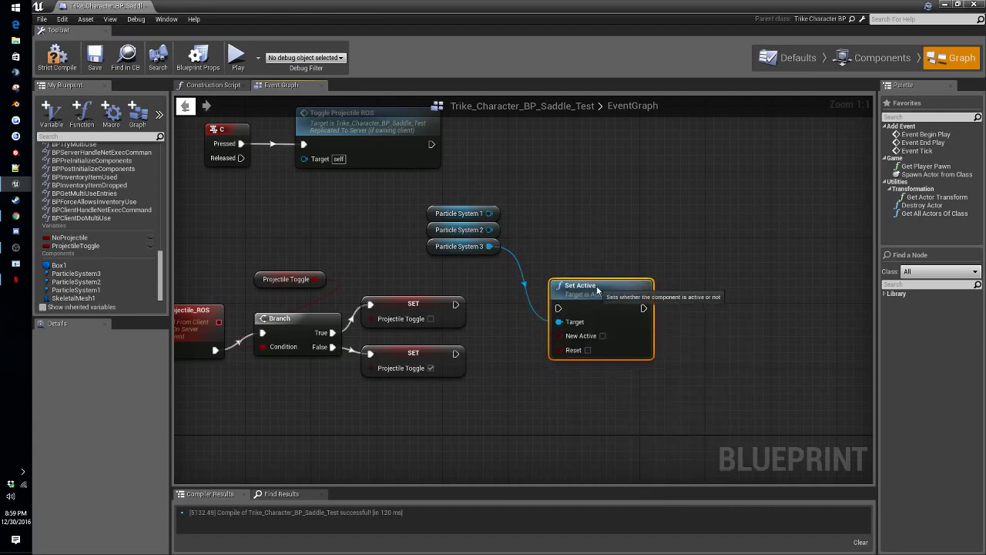
{"action": "left_click_drag", "start_coordinate": [495, 229], "coordinate": [560, 322]}
{"action": "left_click_drag", "start_coordinate": [489, 214], "coordinate": [559, 322]}
Step: Duplicate the Set Active node above the original and connect the particle system references to the copy's Target
{"action": "right_click", "coordinate": [589, 285]}
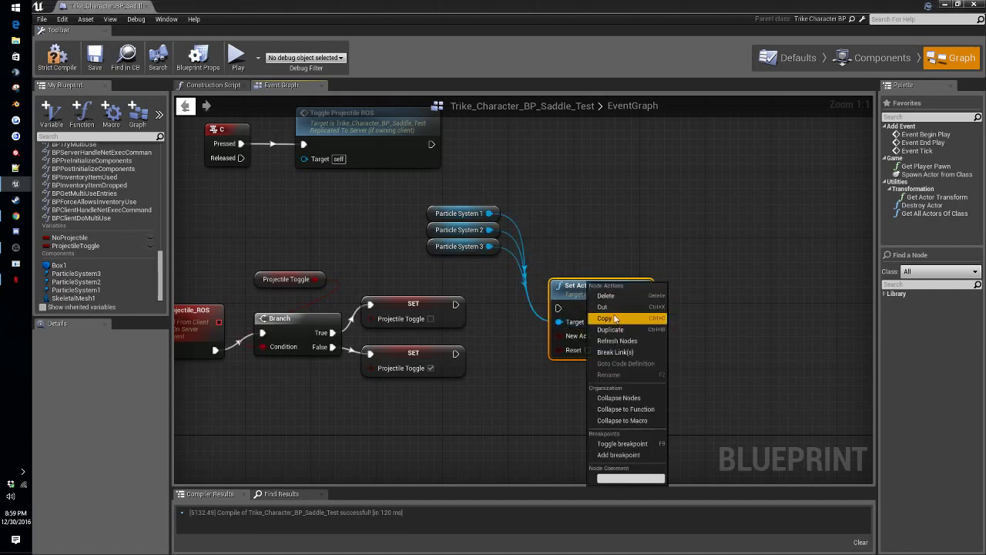
{"action": "left_click", "coordinate": [610, 329]}
{"action": "left_click_drag", "start_coordinate": [643, 286], "coordinate": [610, 203]}
{"action": "left_click_drag", "start_coordinate": [488, 215], "coordinate": [560, 232]}
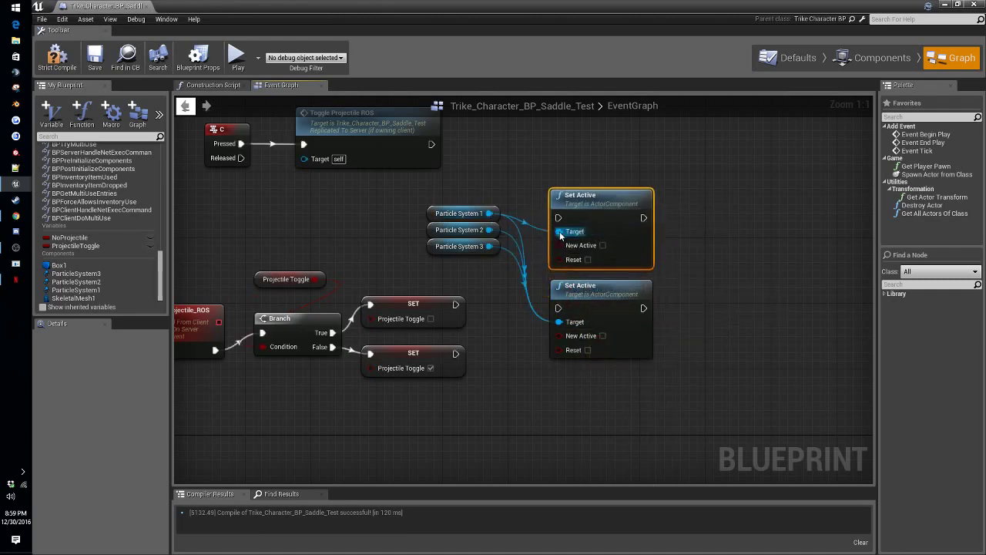
{"action": "left_click_drag", "start_coordinate": [497, 247], "coordinate": [566, 235]}
Step: Place the Set Active nodes beside the two SET nodes, wire each pair's execution, and enable New Active on the False branch's node
{"action": "left_click_drag", "start_coordinate": [595, 302], "coordinate": [570, 376]}
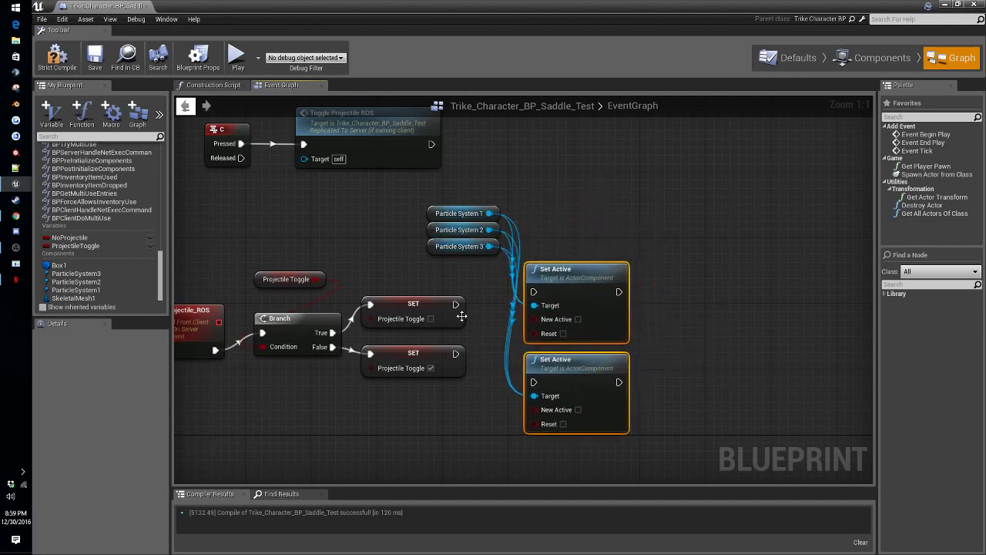
{"action": "left_click_drag", "start_coordinate": [455, 303], "coordinate": [533, 291]}
{"action": "left_click_drag", "start_coordinate": [455, 354], "coordinate": [535, 383]}
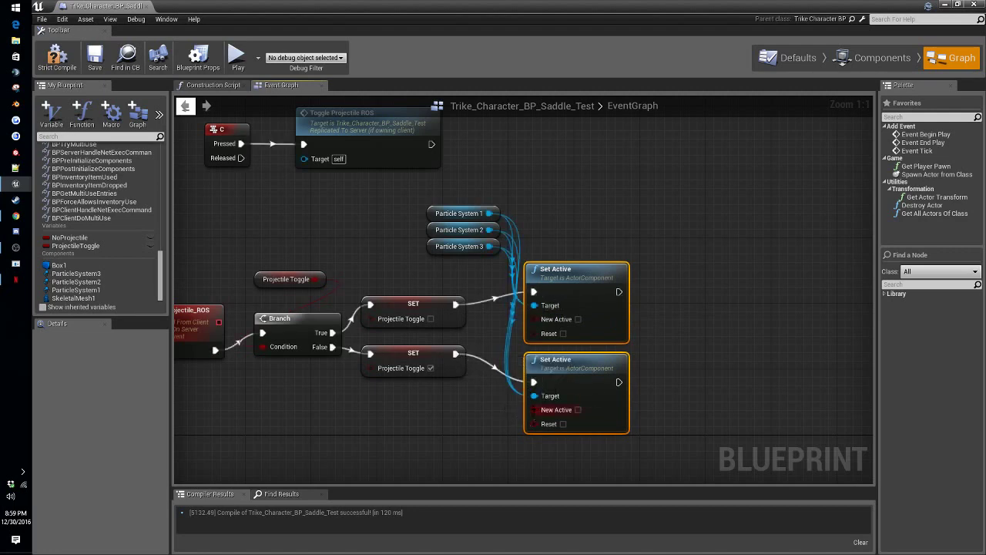
{"action": "right_click_drag", "start_coordinate": [595, 288], "coordinate": [700, 286]}
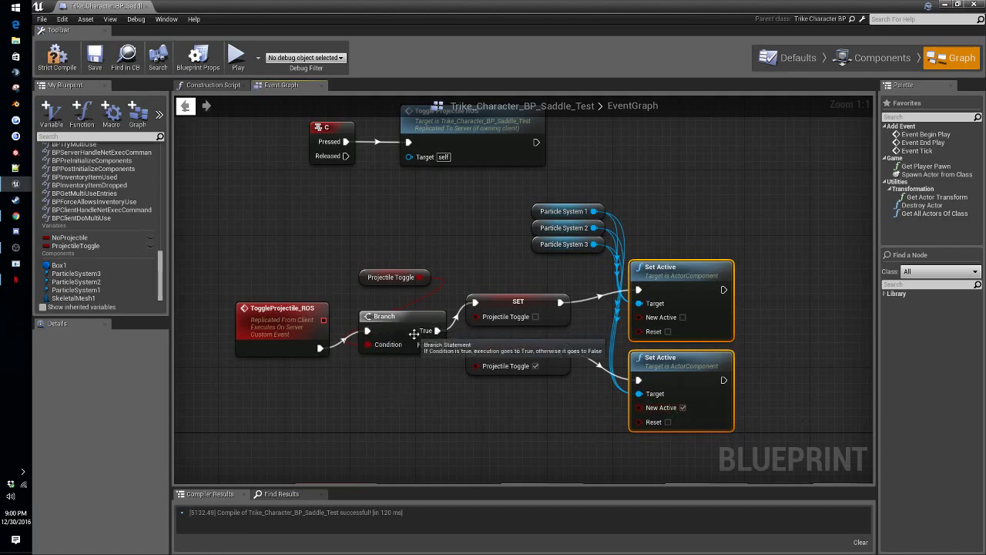
Step: Show the trike blueprint's components and turn on the animated preview of the model and its spark effects
{"action": "left_click", "coordinate": [874, 57]}
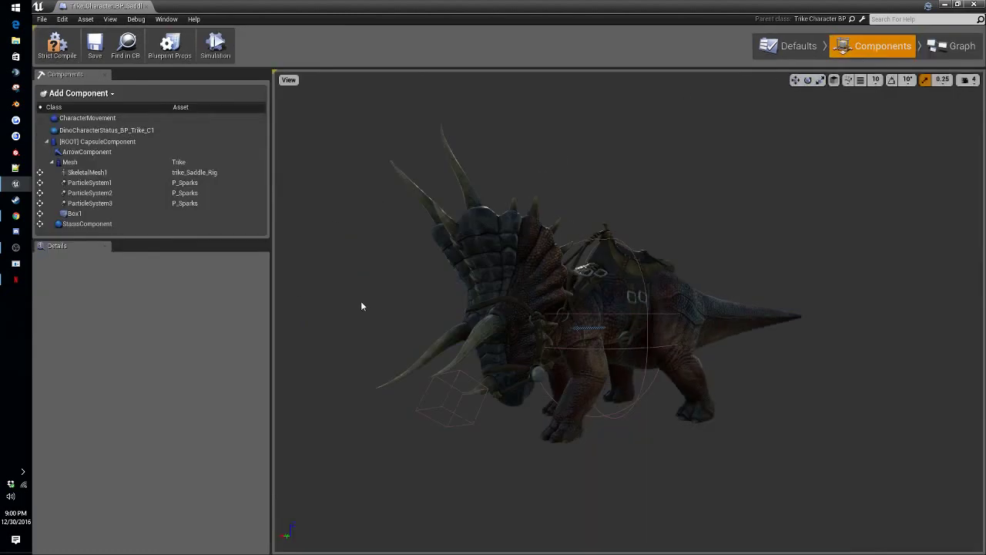
{"action": "left_click", "coordinate": [290, 79]}
{"action": "left_click", "coordinate": [294, 109]}
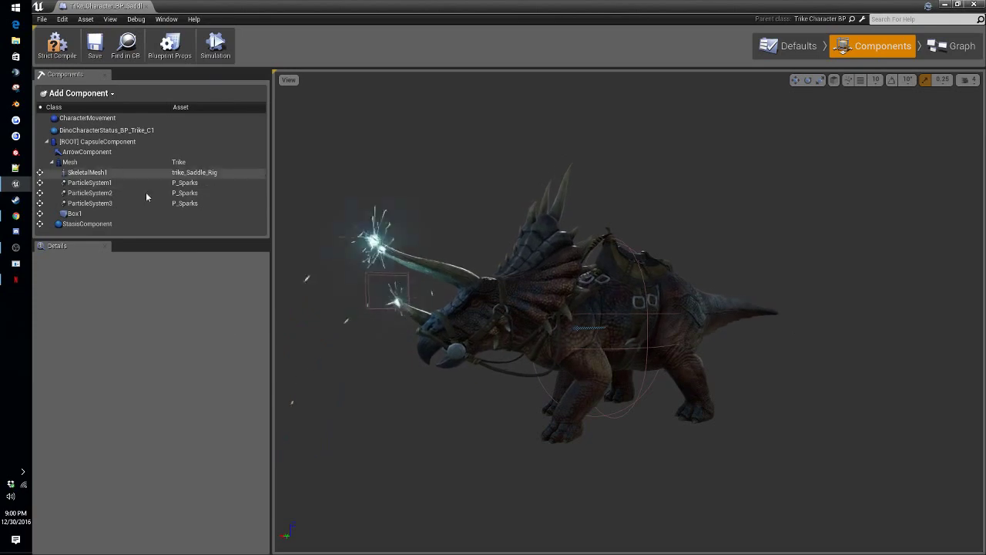
Step: Turn off Auto Activate for ParticleSystem1, ParticleSystem2 and ParticleSystem3
{"action": "left_click", "coordinate": [90, 183]}
{"action": "scroll", "coordinate": [108, 428], "scroll_direction": "down", "scroll_amount": 15}
{"action": "left_click", "coordinate": [119, 499]}
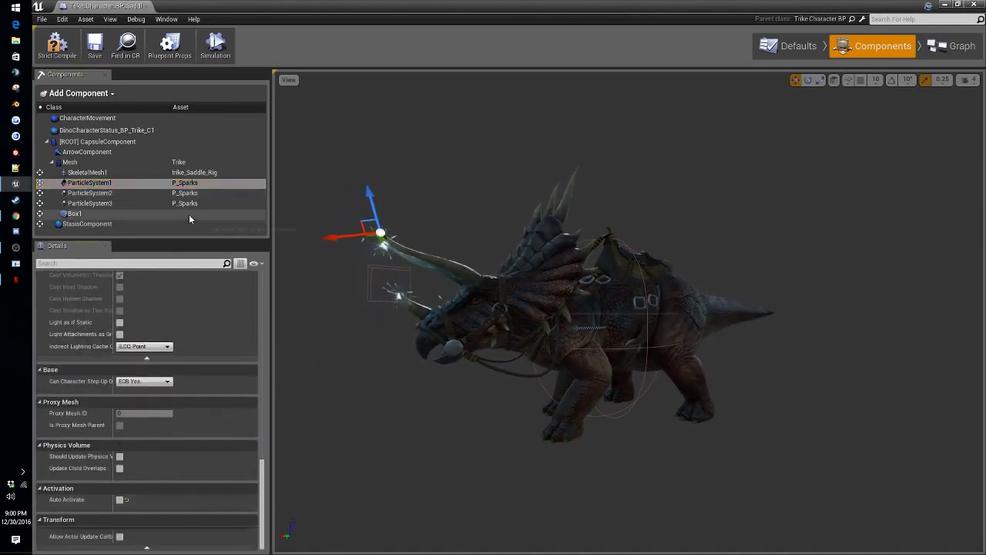
{"action": "left_click", "coordinate": [178, 193]}
{"action": "left_click", "coordinate": [121, 500]}
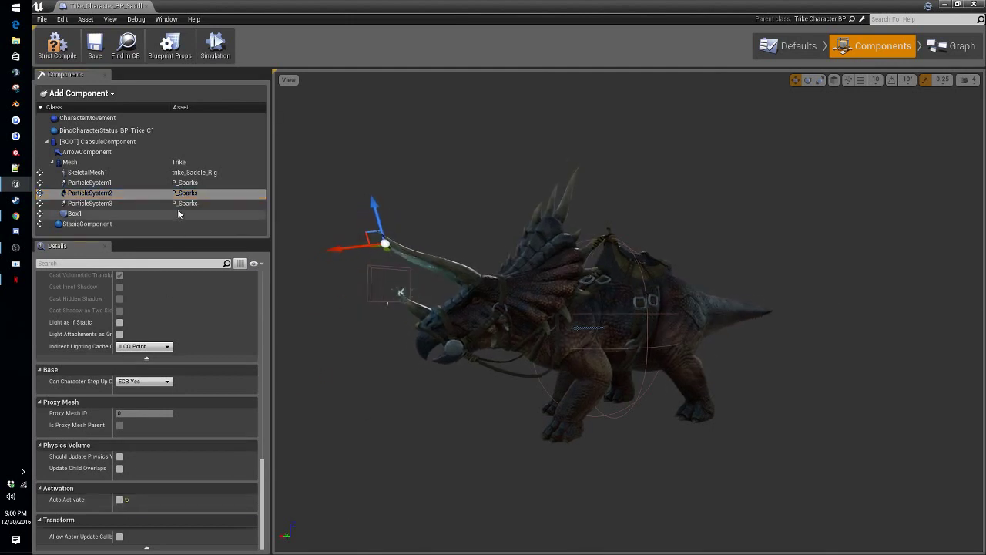
{"action": "left_click", "coordinate": [177, 203]}
{"action": "left_click", "coordinate": [120, 500]}
Step: Compile and save the trike blueprint, and return to the level editor to start a play session
{"action": "left_click", "coordinate": [91, 48]}
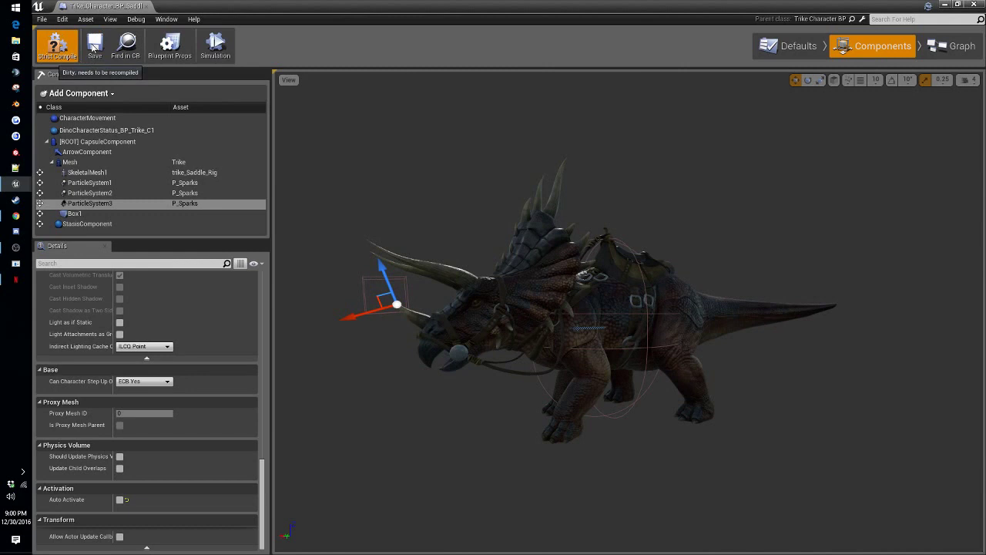
{"action": "left_click", "coordinate": [94, 48]}
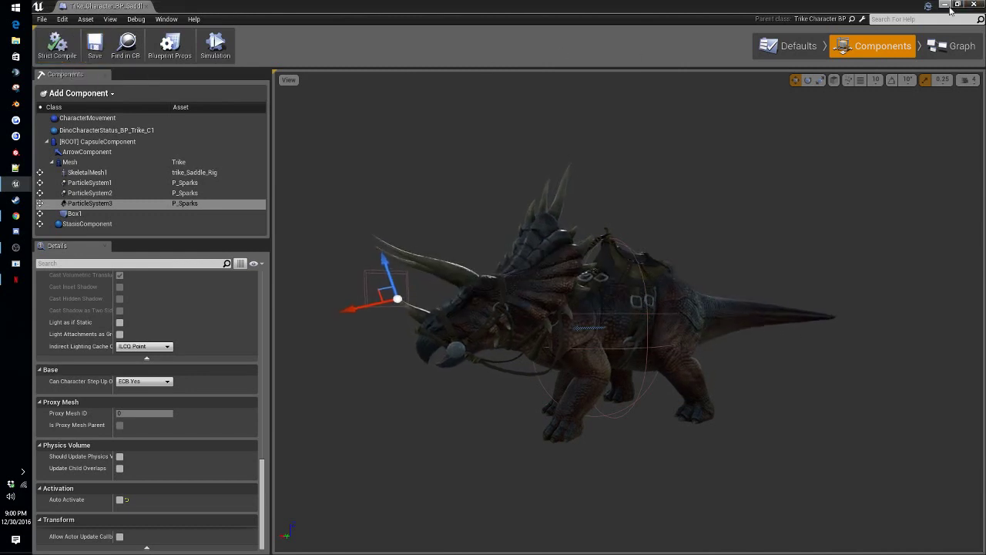
{"action": "left_click", "coordinate": [958, 5]}
{"action": "left_click", "coordinate": [468, 43]}
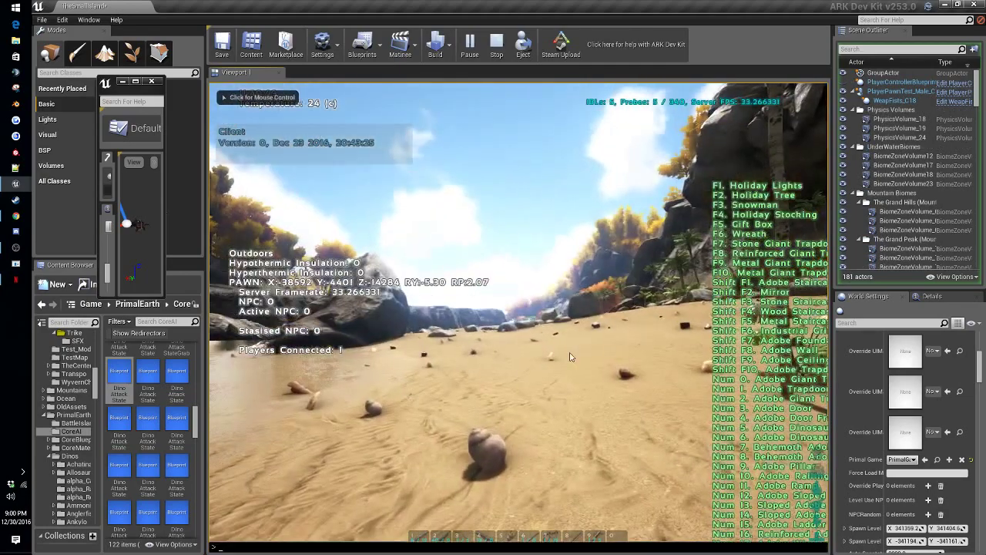
Step: Spawn the trike by repeating the last console command and using the Primitive Trike inventory item, and walk up to it
{"action": "key", "text": "Up"}
{"action": "key", "text": "Return"}
{"action": "key", "text": "i"}
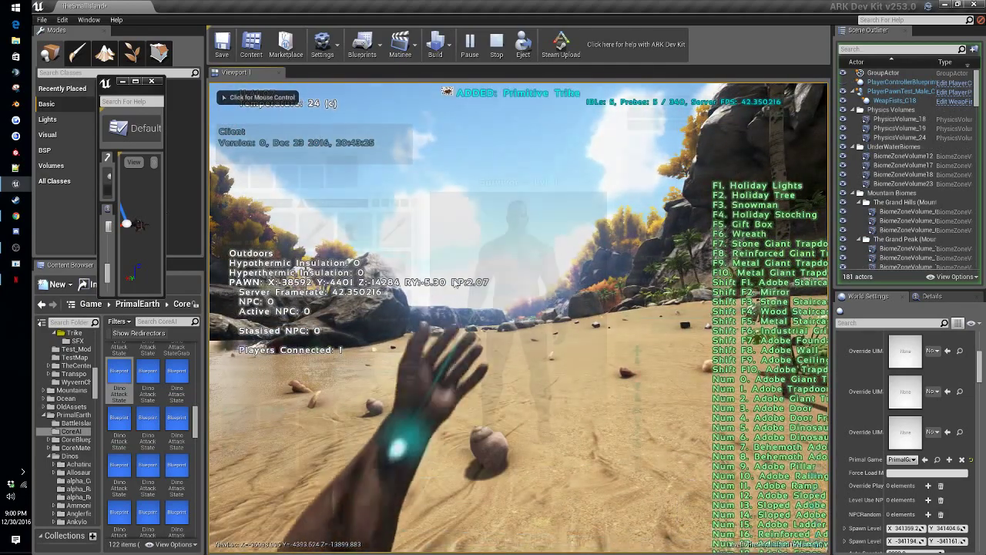
{"action": "left_click", "coordinate": [393, 331]}
{"action": "left_click", "coordinate": [252, 366]}
{"action": "key", "text": "i"}
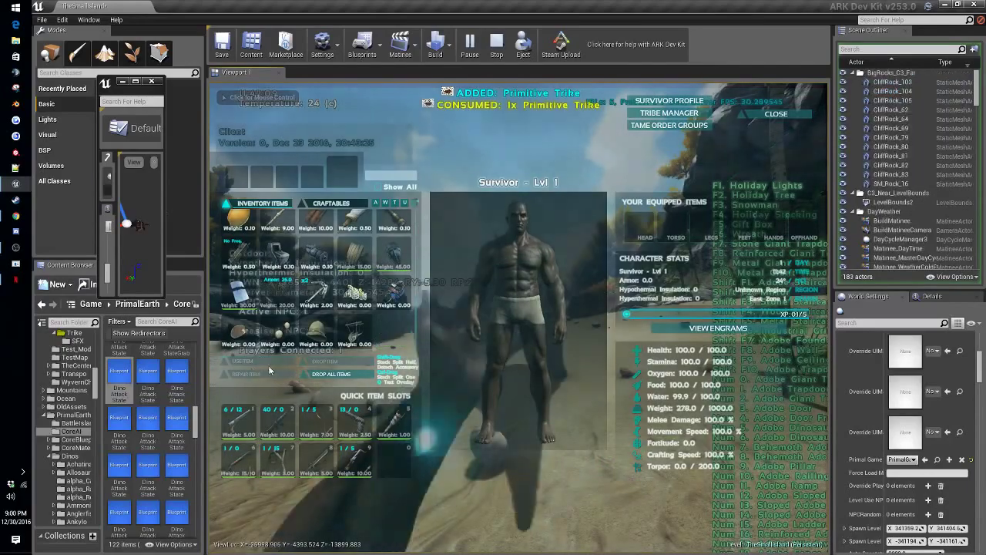
{"action": "key", "text": "w"}
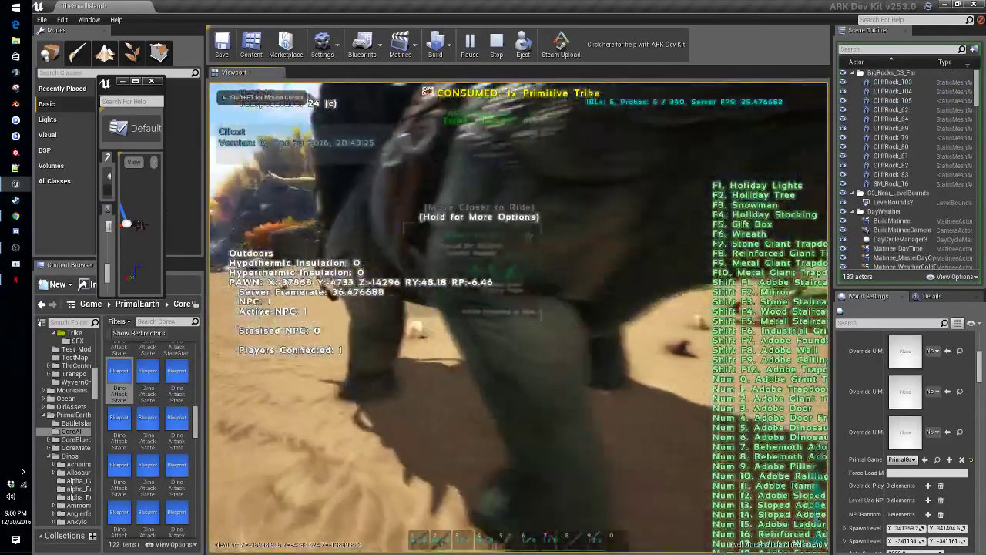
Step: Mount the trike and switch to the orbiting camera to check the spark effects on its horns
{"action": "key", "text": "e"}
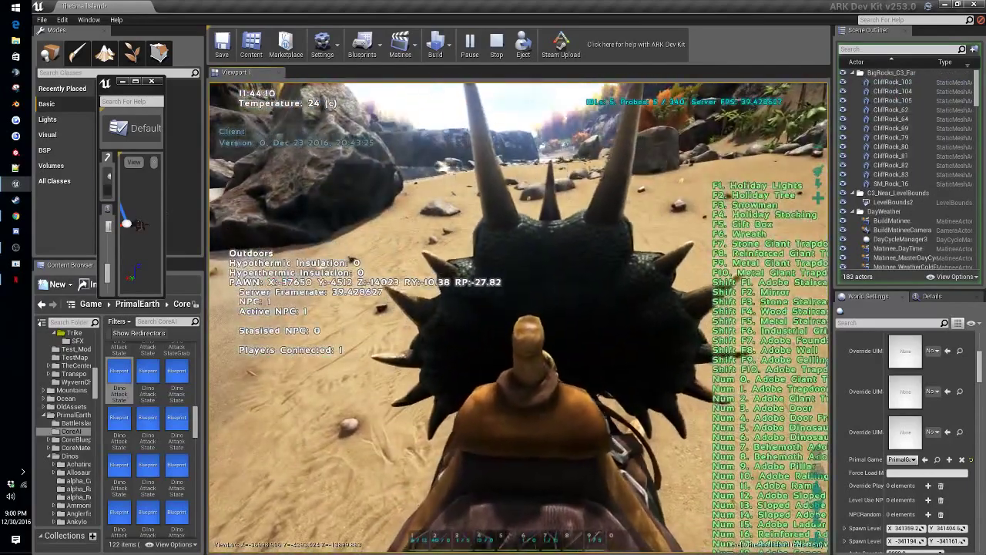
{"action": "key", "text": "k"}
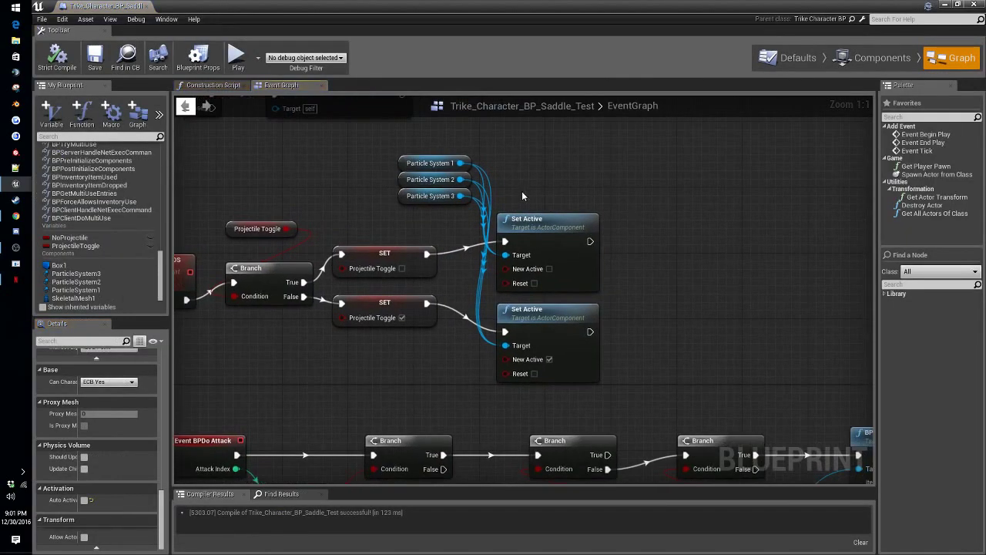
Step: Move the two Set Active nodes well away from the Projectile Toggle SET nodes in the trike's event graph
{"action": "left_click_drag", "start_coordinate": [551, 319], "coordinate": [795, 318]}
{"action": "right_click_drag", "start_coordinate": [548, 358], "coordinate": [291, 411]}
{"action": "right_click_drag", "start_coordinate": [553, 419], "coordinate": [761, 290]}
{"action": "right_click", "coordinate": [326, 355]}
{"action": "right_click_drag", "start_coordinate": [583, 355], "coordinate": [449, 374]}
Step: Add a custom event between the SET and Set Active nodes and set its replication to Multicast
{"action": "right_click", "coordinate": [490, 313]}
{"action": "type", "text": "custom"}
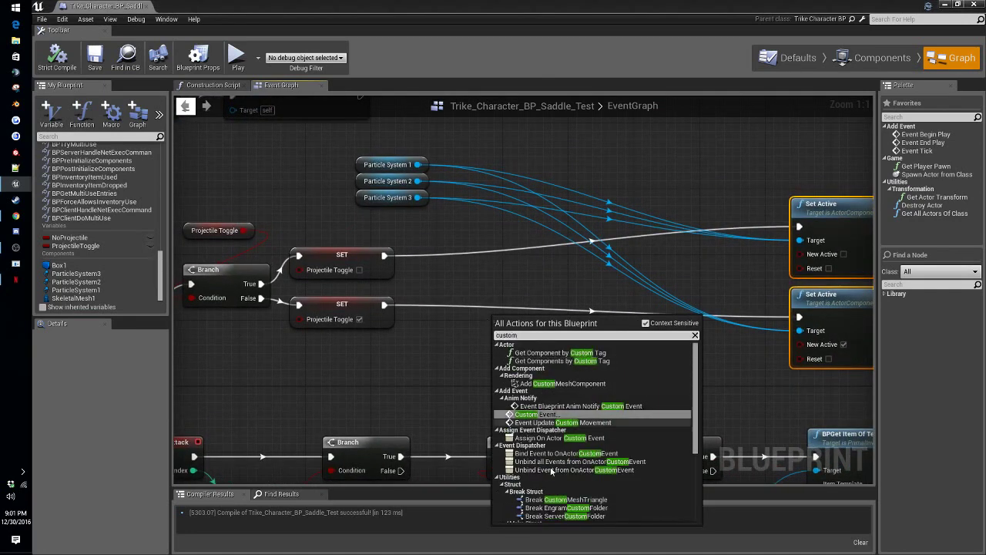
{"action": "left_click", "coordinate": [540, 415]}
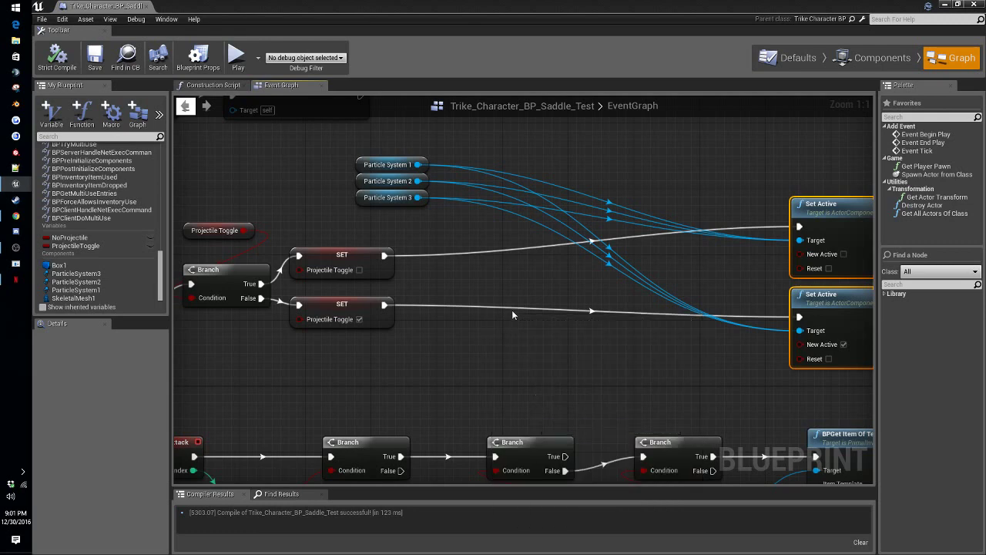
{"action": "key", "text": "Return"}
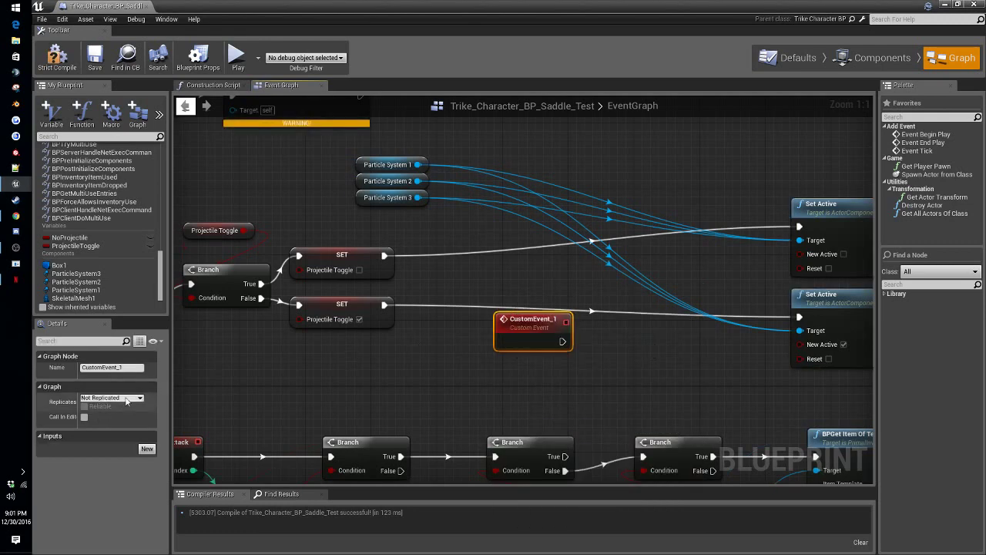
{"action": "left_click", "coordinate": [126, 400]}
{"action": "left_click", "coordinate": [111, 420]}
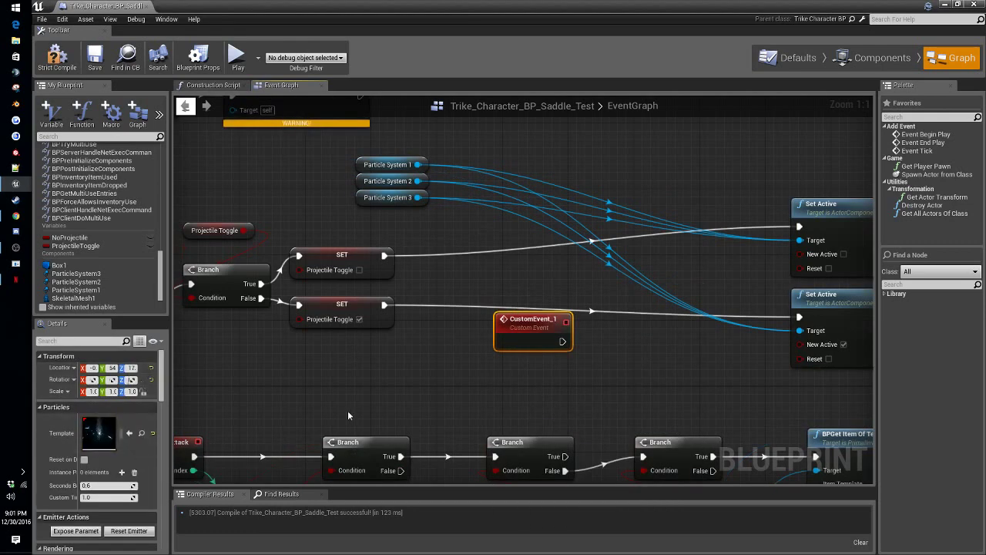
Step: Name the multicast event ParticleOn_MC and place it beside the Set Active node that has New Active checked
{"action": "left_click", "coordinate": [513, 326]}
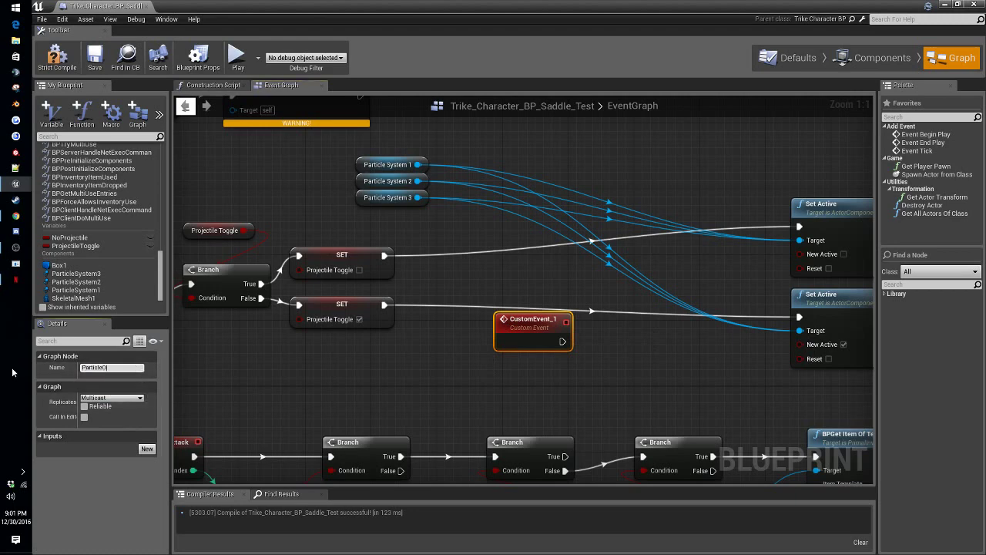
{"action": "key", "text": "Return"}
{"action": "left_click", "coordinate": [553, 330]}
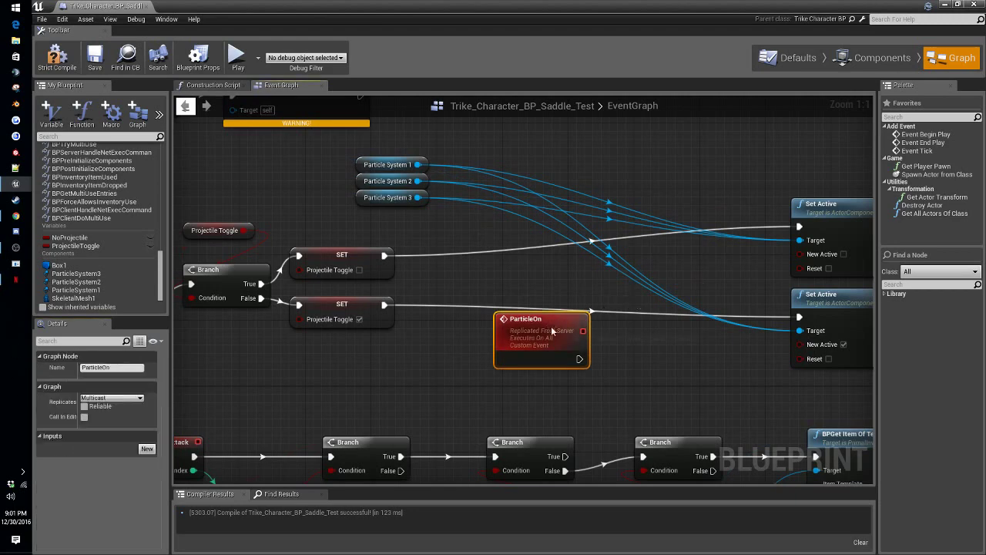
{"action": "left_click", "coordinate": [120, 368]}
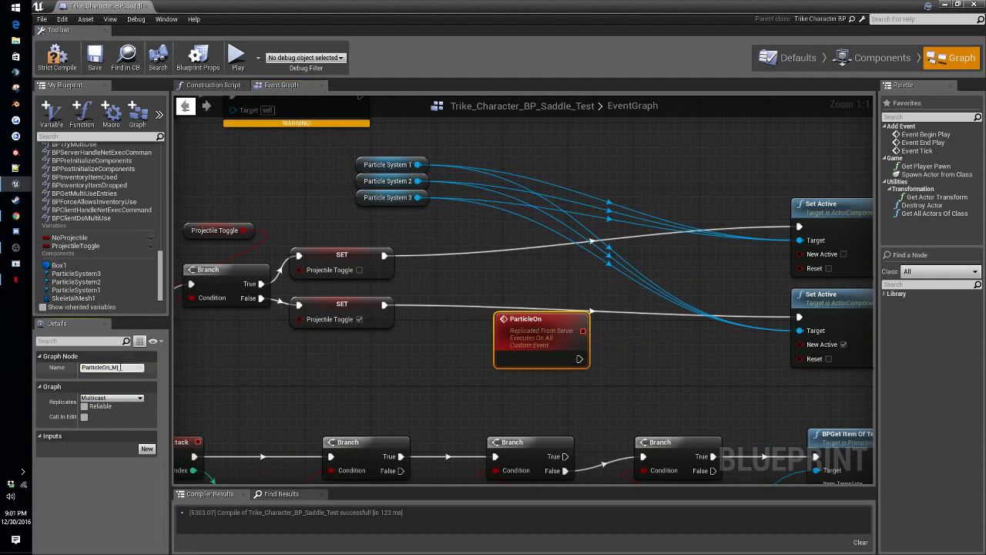
{"action": "type", "text": "_MC"}
{"action": "key", "text": "Return"}
{"action": "left_click_drag", "start_coordinate": [545, 331], "coordinate": [693, 315]}
Step: Add a second Multicast custom event named ParticleOff_MC and place it beside the Set Active node with New Active unchecked
{"action": "right_click_drag", "start_coordinate": [416, 333], "coordinate": [412, 366]}
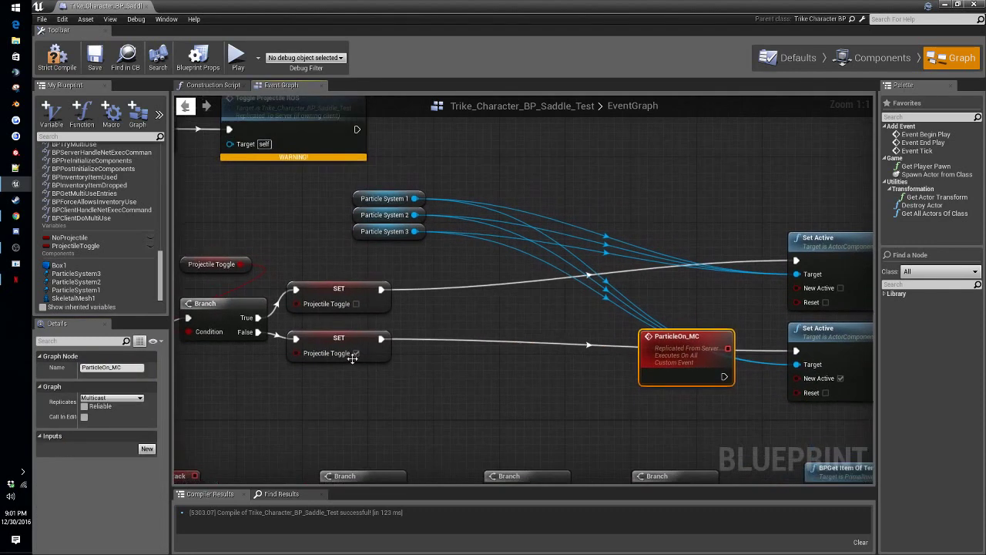
{"action": "right_click", "coordinate": [392, 408]}
{"action": "type", "text": "custom"}
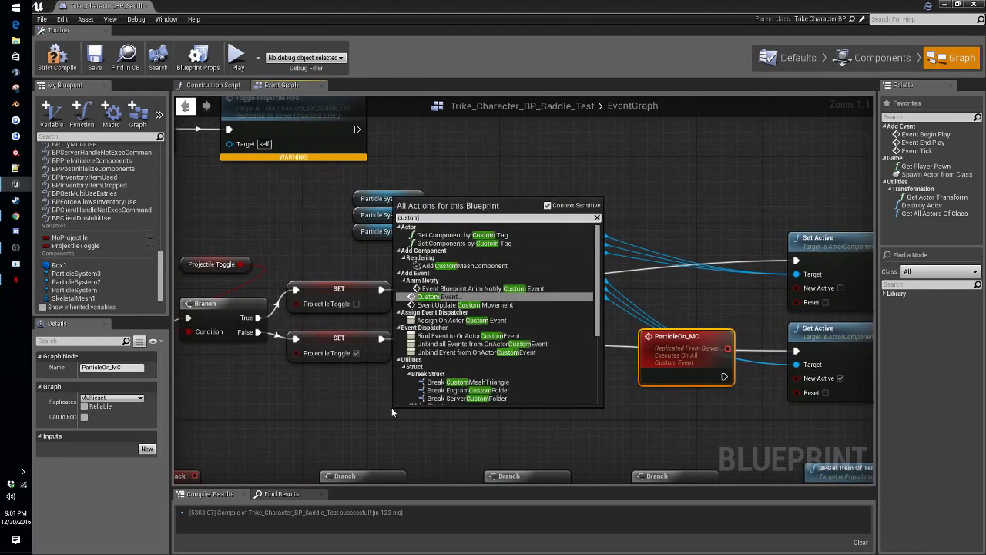
{"action": "left_click", "coordinate": [437, 298]}
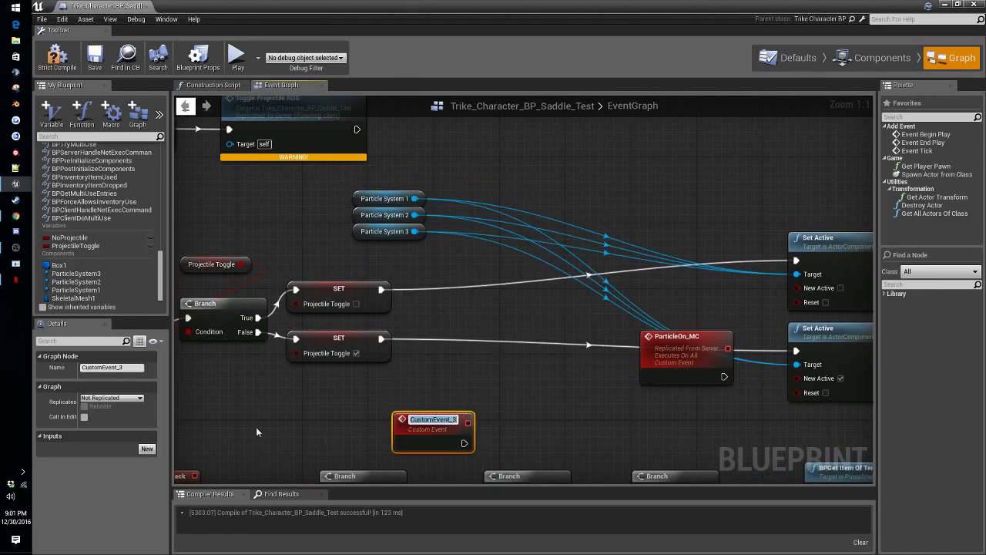
{"action": "left_click", "coordinate": [117, 400]}
{"action": "left_click", "coordinate": [113, 430]}
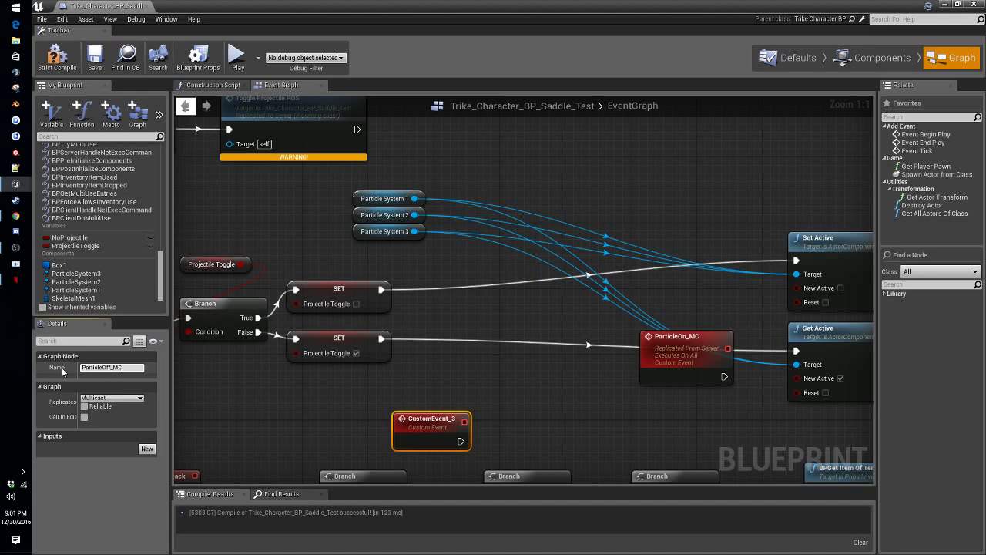
{"action": "key", "text": "Return"}
{"action": "left_click_drag", "start_coordinate": [444, 422], "coordinate": [674, 251]}
Step: Connect ParticleOff_MC and ParticleOn_MC to their matching Set Active nodes, and break the direct links from both Projectile Toggle SET nodes
{"action": "left_click_drag", "start_coordinate": [708, 286], "coordinate": [796, 261]}
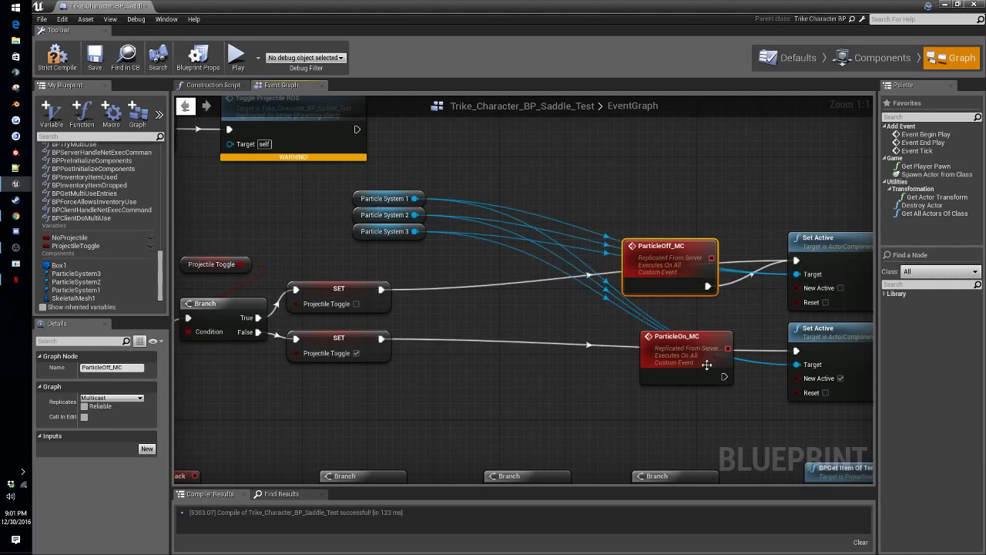
{"action": "left_click_drag", "start_coordinate": [723, 376], "coordinate": [797, 352]}
{"action": "left_click_drag", "start_coordinate": [380, 296], "coordinate": [352, 292]}
{"action": "right_click", "coordinate": [383, 289]}
{"action": "left_click", "coordinate": [352, 289]}
{"action": "right_click", "coordinate": [389, 297]}
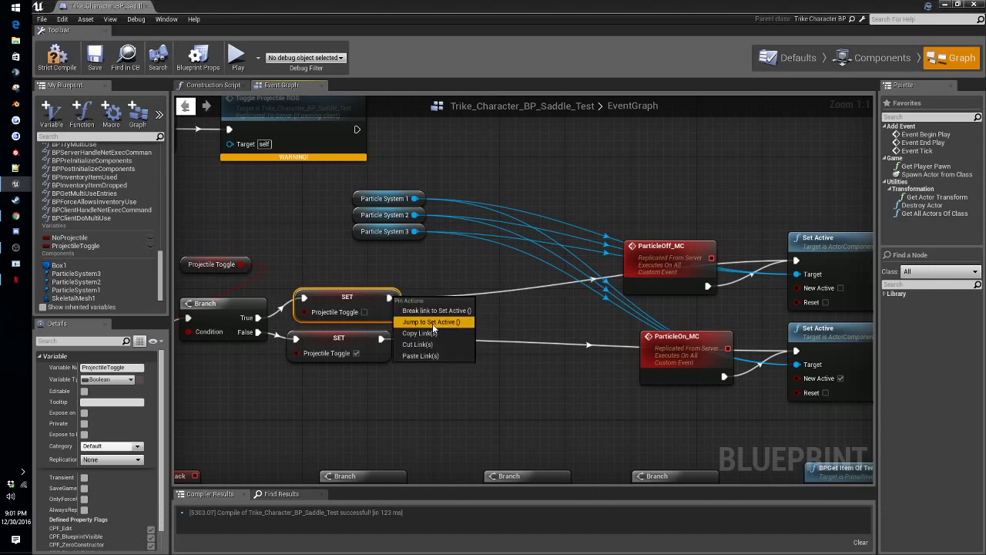
{"action": "left_click", "coordinate": [434, 310]}
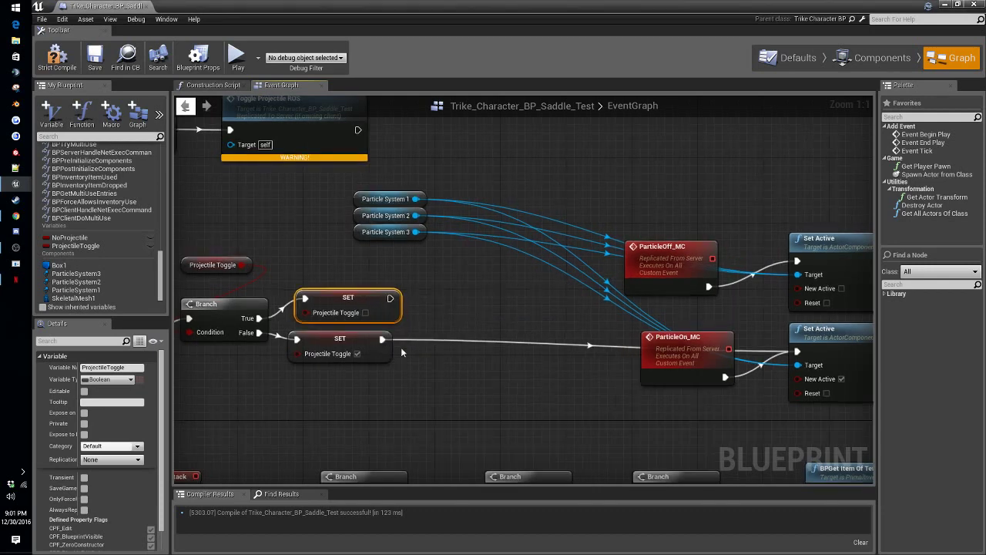
{"action": "right_click", "coordinate": [382, 340]}
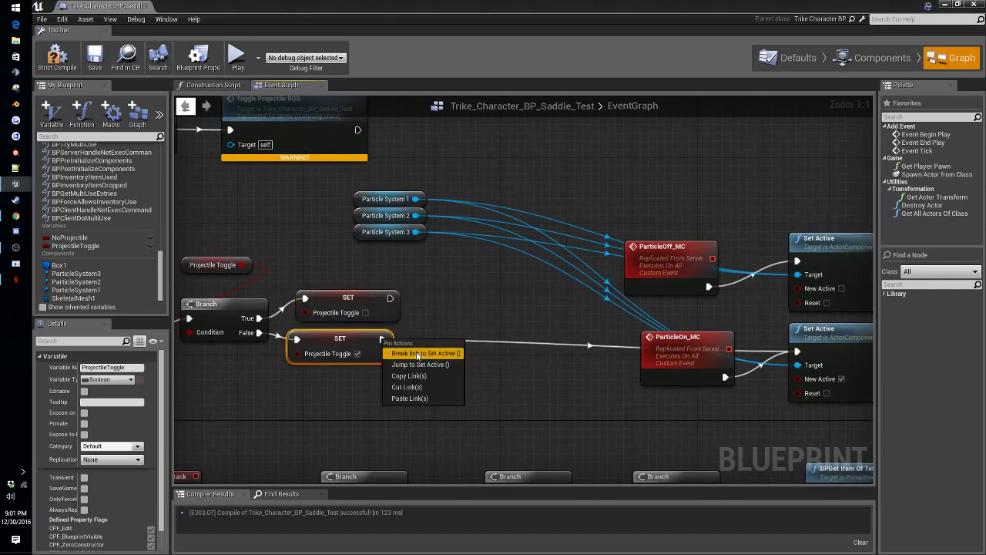
{"action": "left_click", "coordinate": [417, 354]}
Step: Call Particle Off MC after the SET on the True branch and Particle on MC after the SET on the False branch
{"action": "left_click_drag", "start_coordinate": [458, 287], "coordinate": [460, 289]}
{"action": "type", "text": "off"}
{"action": "left_click", "coordinate": [501, 323]}
{"action": "left_click_drag", "start_coordinate": [495, 299], "coordinate": [460, 265]}
{"action": "left_click_drag", "start_coordinate": [381, 339], "coordinate": [409, 373]}
{"action": "type", "text": "on"}
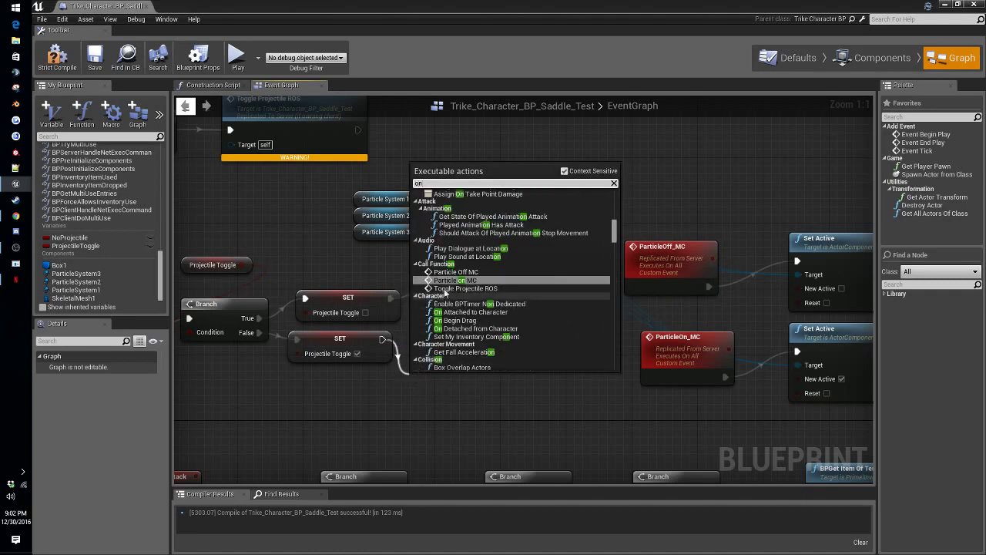
{"action": "left_click", "coordinate": [453, 281]}
{"action": "left_click_drag", "start_coordinate": [461, 294], "coordinate": [460, 377]}
Step: Tidy the graph by aligning the ParticleOn_MC event and moving the three Particle System references above ParticleOff_MC
{"action": "right_click_drag", "start_coordinate": [605, 392], "coordinate": [466, 343]}
{"action": "left_click_drag", "start_coordinate": [539, 308], "coordinate": [524, 317]}
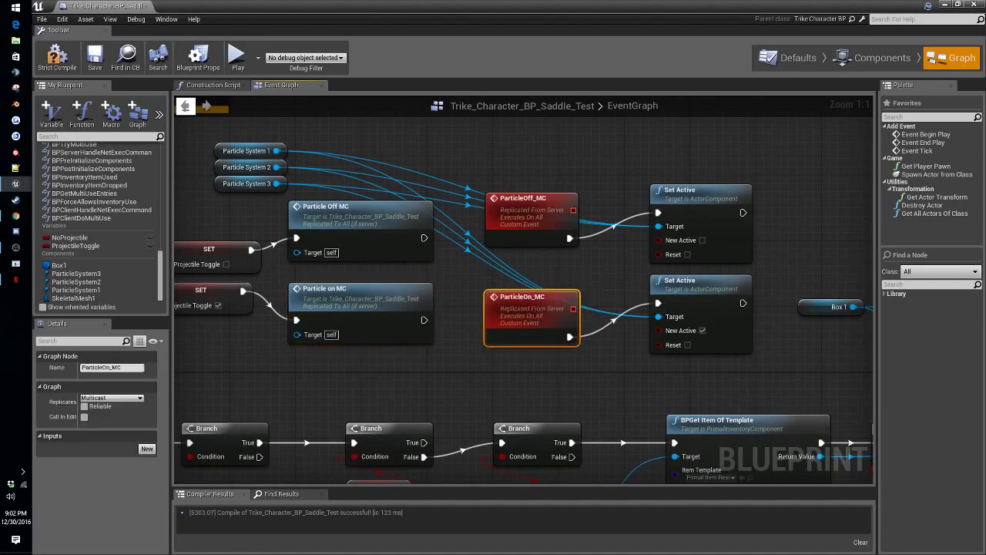
{"action": "right_click_drag", "start_coordinate": [523, 316], "coordinate": [448, 321]}
{"action": "right_click_drag", "start_coordinate": [241, 168], "coordinate": [474, 190]}
{"action": "left_click_drag", "start_coordinate": [364, 161], "coordinate": [698, 178]}
{"action": "right_click_drag", "start_coordinate": [698, 178], "coordinate": [585, 361]}
Step: Compile and save the blueprint with the new multicast events, and minimize its editor to get back to the level
{"action": "left_click", "coordinate": [94, 55]}
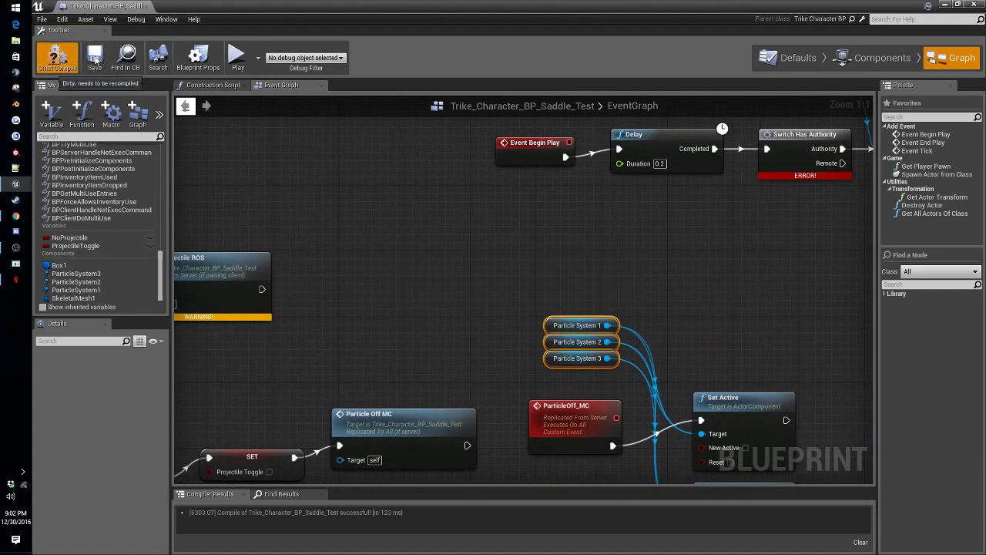
{"action": "left_click", "coordinate": [94, 57]}
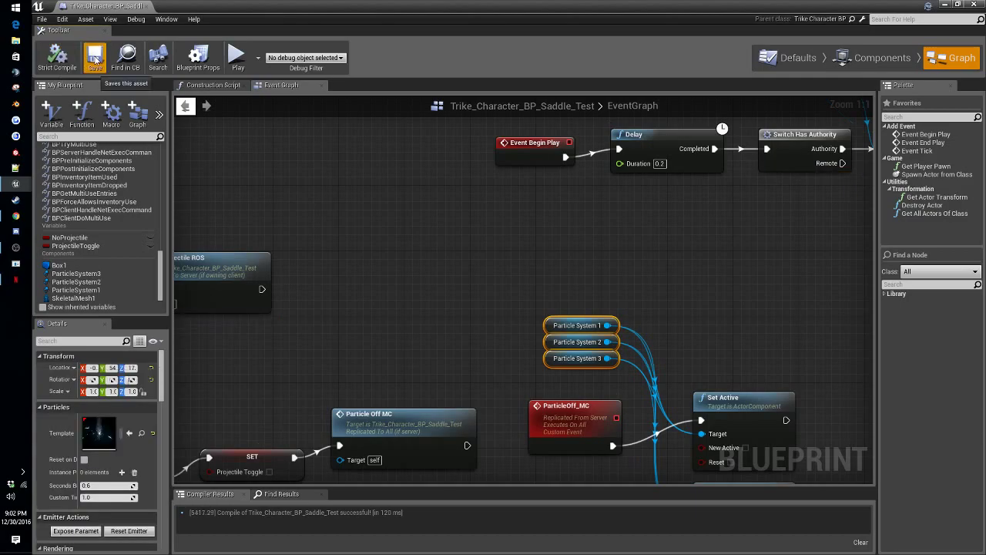
{"action": "left_click", "coordinate": [948, 5]}
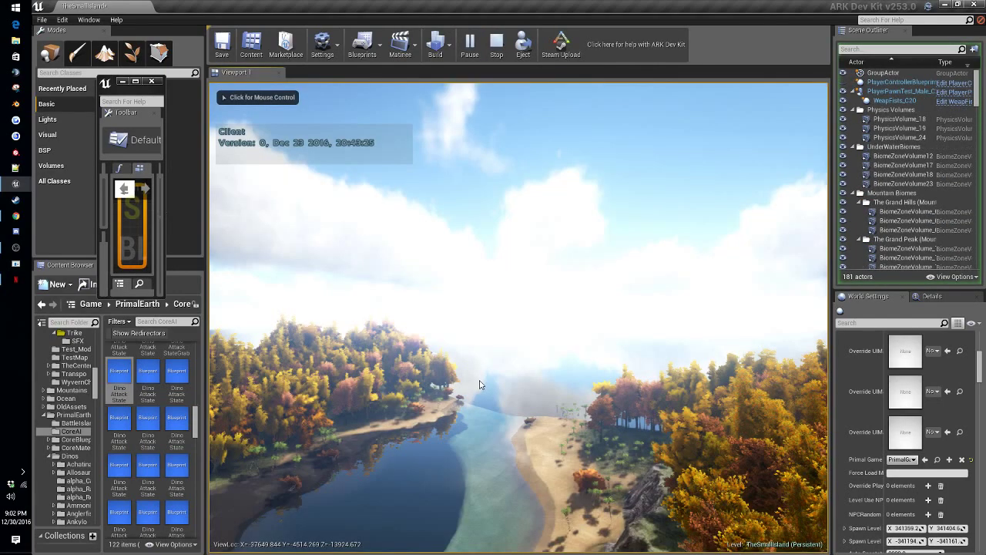
Step: Spawn a trike in the play session with the Primitive Trike inventory item, walk up to it and mount it
{"action": "left_click", "coordinate": [479, 383]}
{"action": "key", "text": "i"}
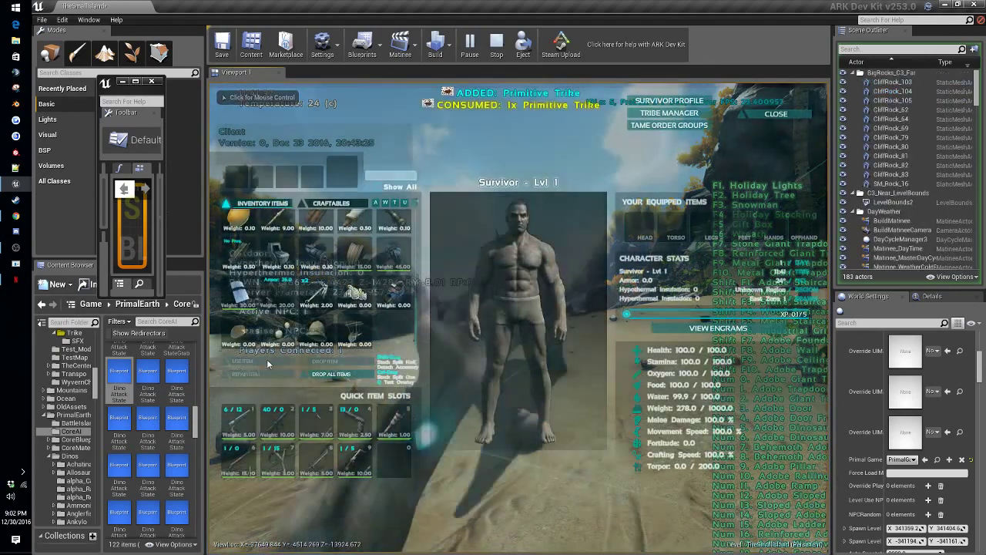
{"action": "key", "text": "i"}
{"action": "key", "text": "w"}
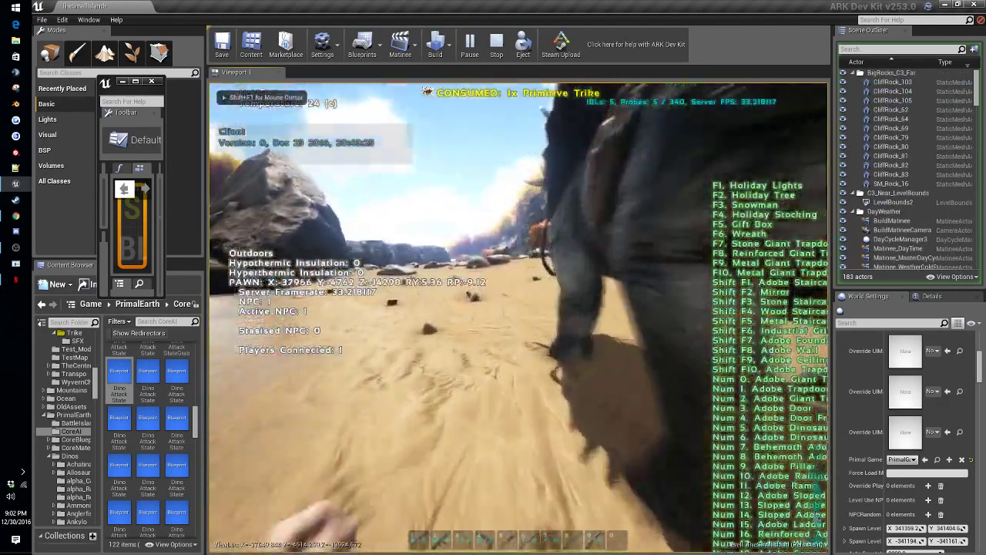
{"action": "key", "text": "e"}
Step: Transfer a stack of stones from the player's inventory into the trike's inventory and close the inventory screen
{"action": "key", "text": "i"}
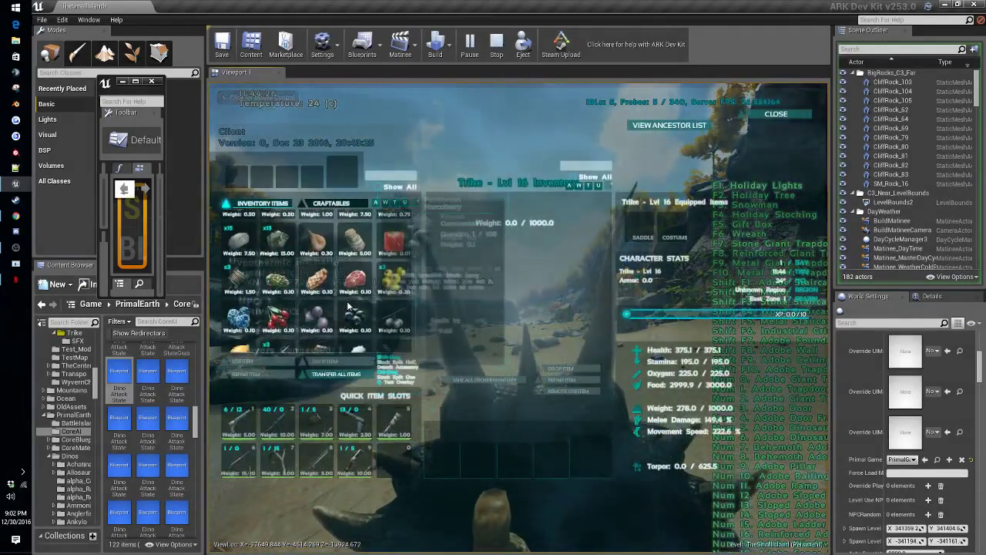
{"action": "scroll", "coordinate": [348, 306], "scroll_direction": "up", "scroll_amount": 3}
{"action": "left_click_drag", "start_coordinate": [241, 326], "coordinate": [517, 292]}
{"action": "left_click", "coordinate": [773, 116]}
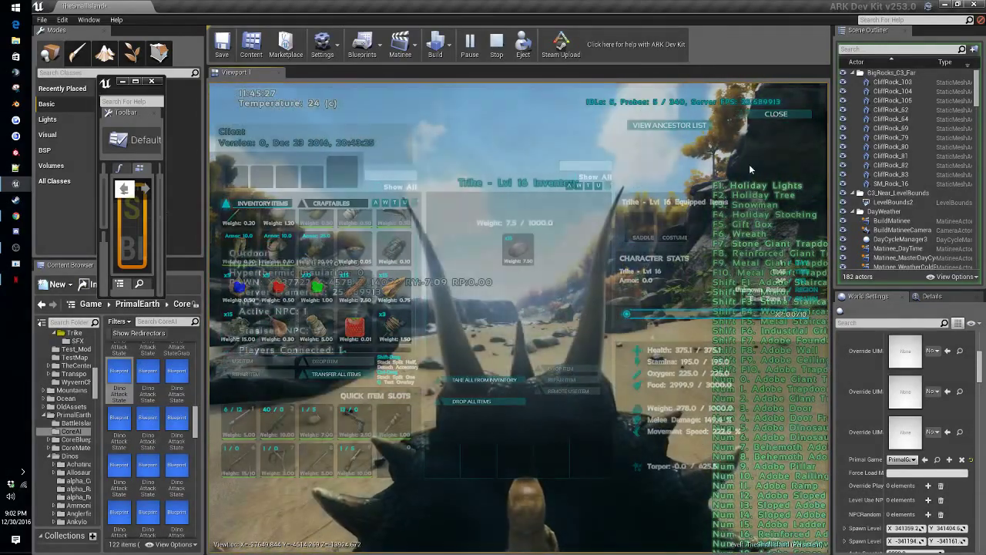
{"action": "key", "text": "i"}
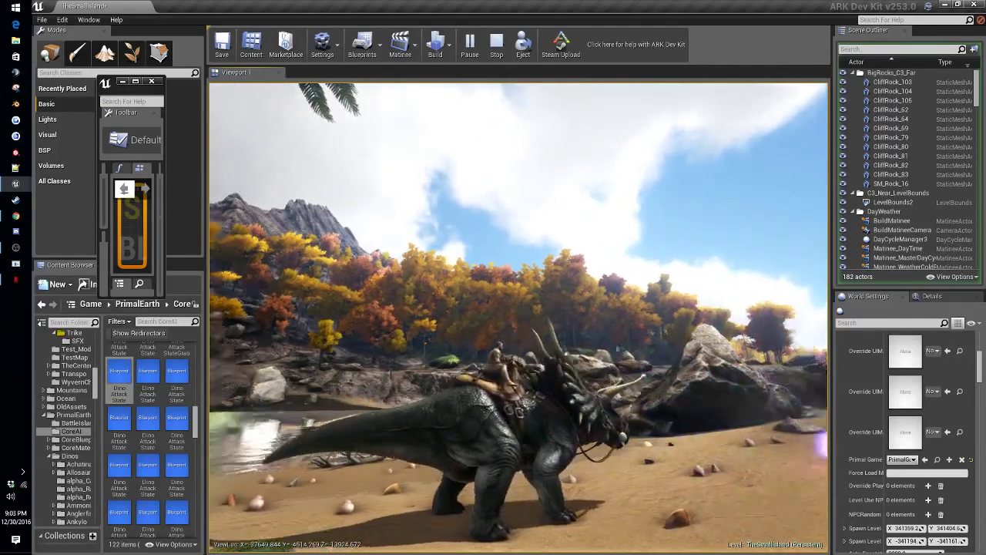
Step: Stop the play session, look over the trike's event graph and close the blueprint editor
{"action": "key", "text": "shift+F1"}
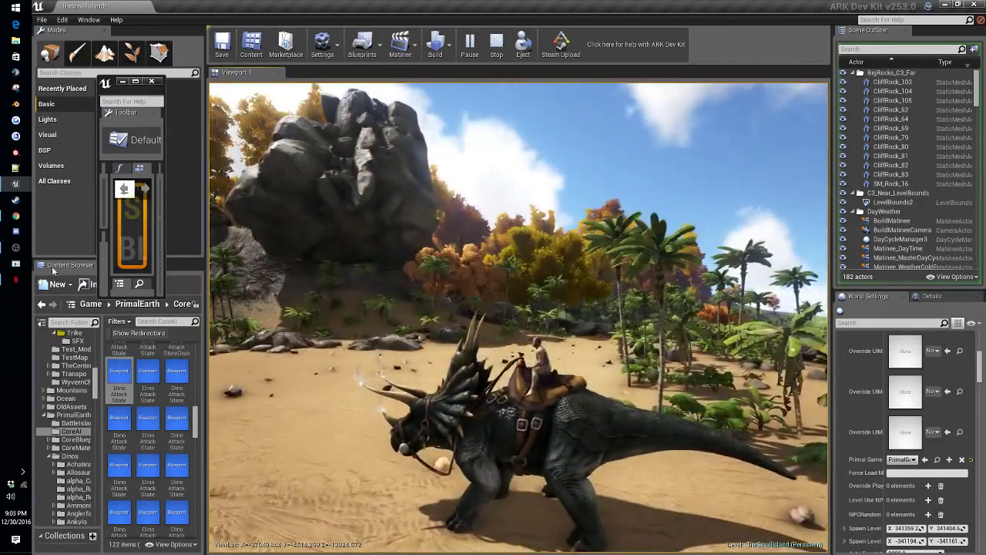
{"action": "key", "text": "Escape"}
{"action": "left_click", "coordinate": [136, 81]}
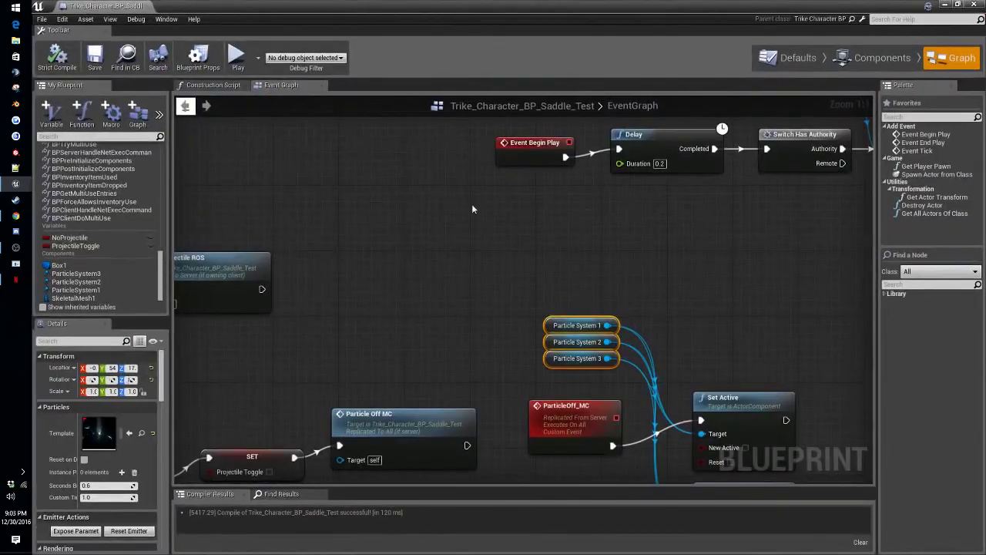
{"action": "right_click_drag", "start_coordinate": [616, 236], "coordinate": [399, 178]}
{"action": "scroll", "coordinate": [526, 201], "scroll_direction": "down", "scroll_amount": 5}
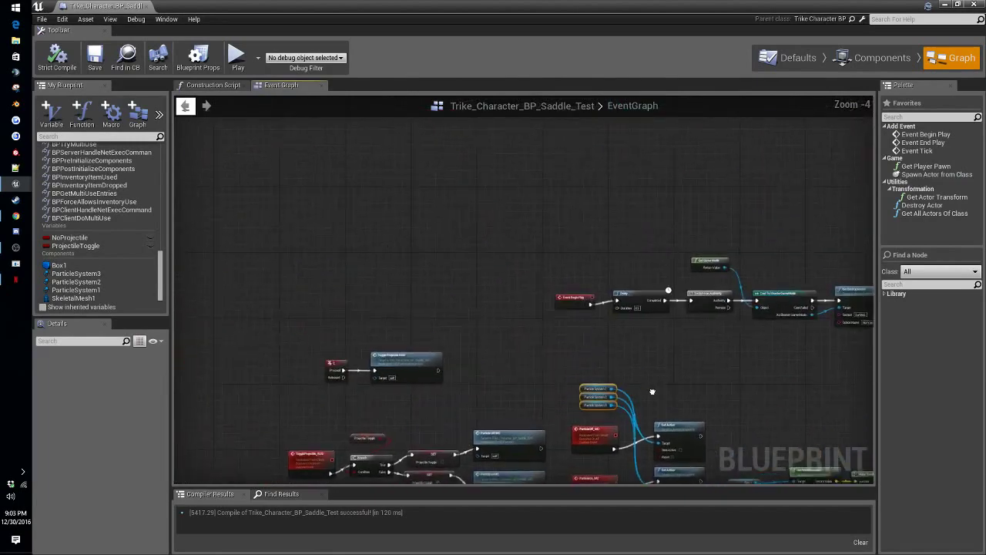
{"action": "left_click", "coordinate": [975, 5]}
Step: Create a Widget Blueprint named TrikeWidget_BP in the Mods/Test/Trike folder and open it
{"action": "scroll", "coordinate": [78, 416], "scroll_direction": "up", "scroll_amount": 5}
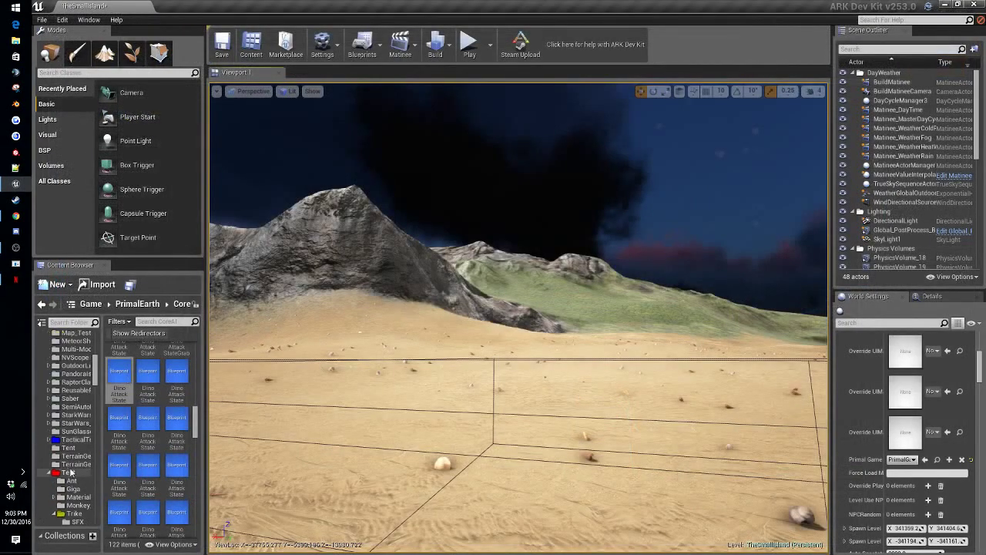
{"action": "left_click", "coordinate": [79, 418]}
{"action": "right_click", "coordinate": [149, 439]}
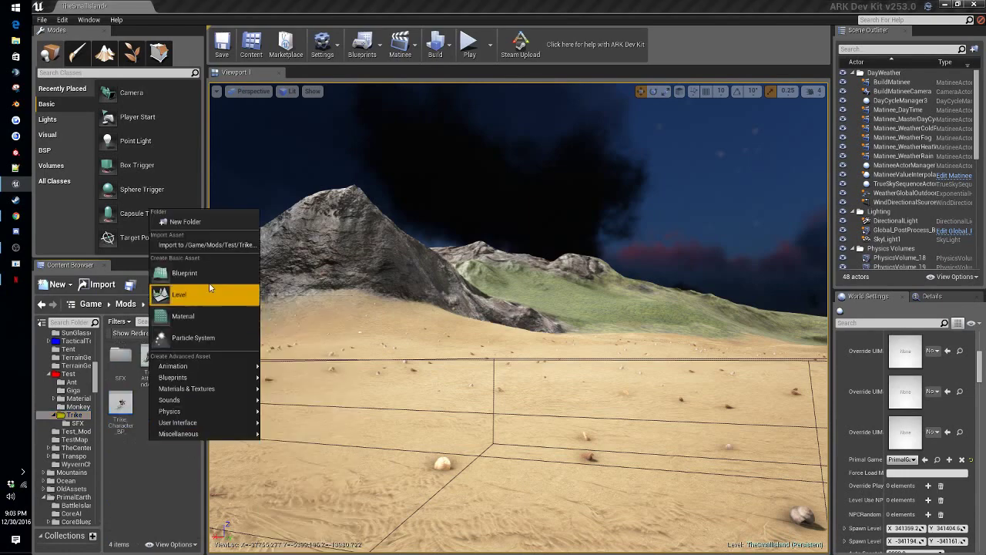
{"action": "mouse_move", "coordinate": [216, 424]}
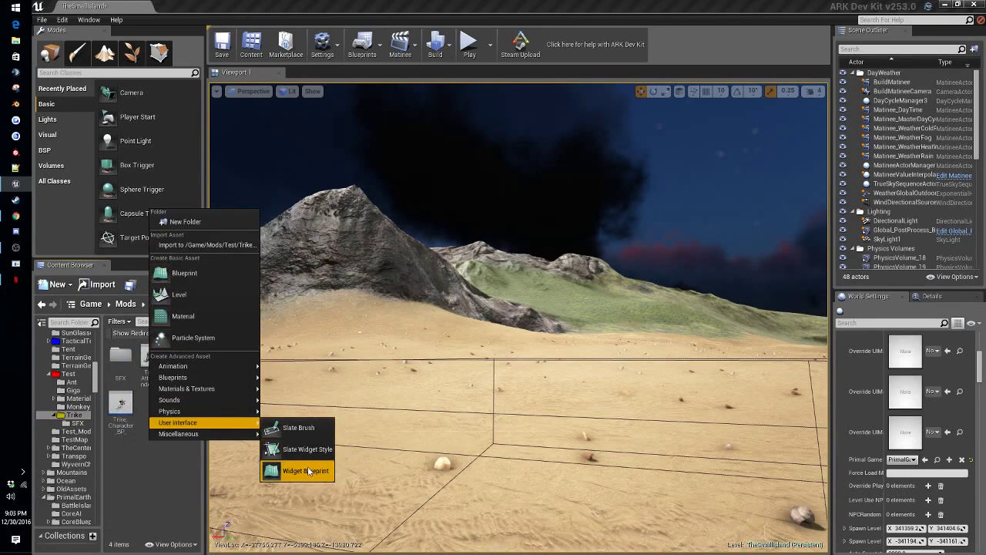
{"action": "left_click", "coordinate": [328, 469]}
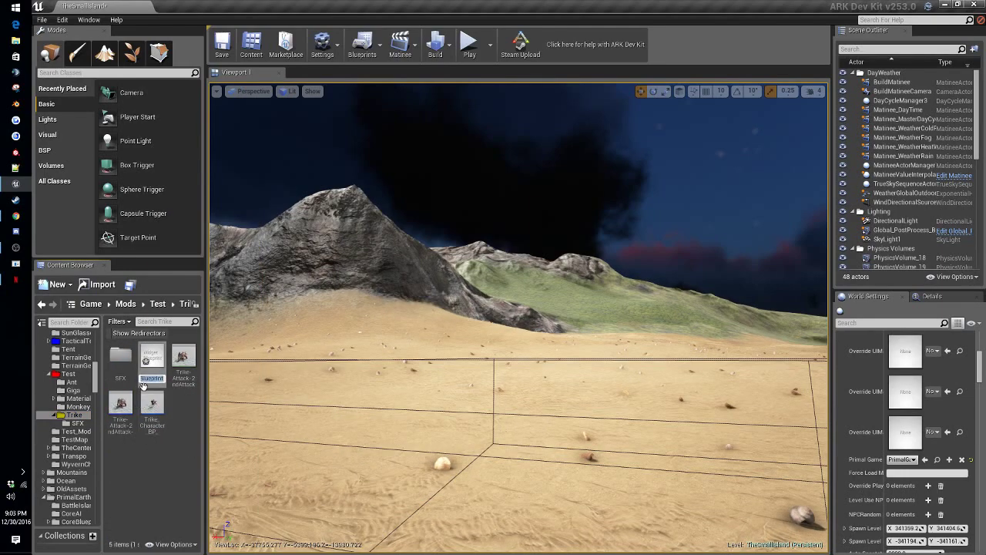
{"action": "type", "text": "TrikeW"}
{"action": "type", "text": "idget_BP"}
{"action": "key", "text": "Return"}
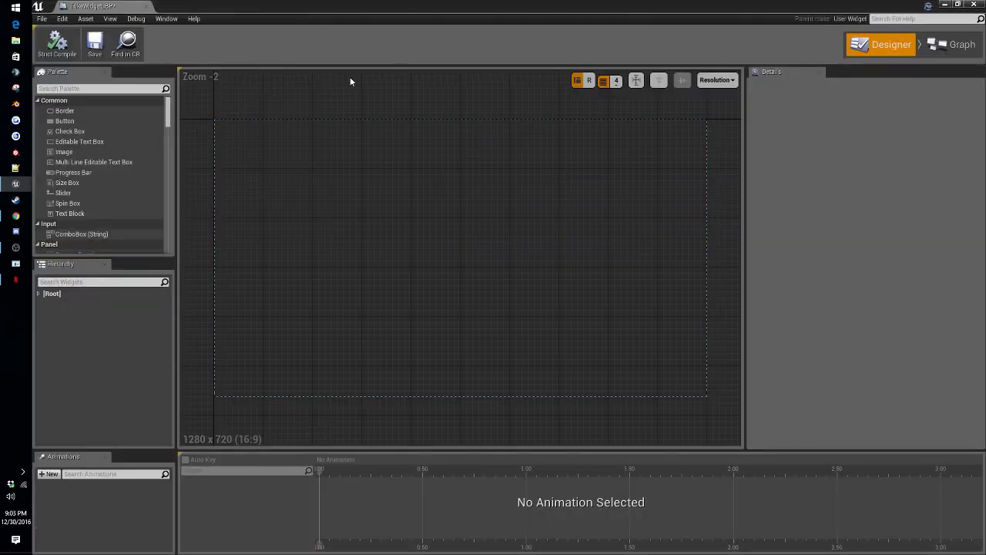
Step: Reparent the widget blueprint to the PrimalUI class
{"action": "left_click", "coordinate": [42, 21]}
{"action": "left_click", "coordinate": [69, 135]}
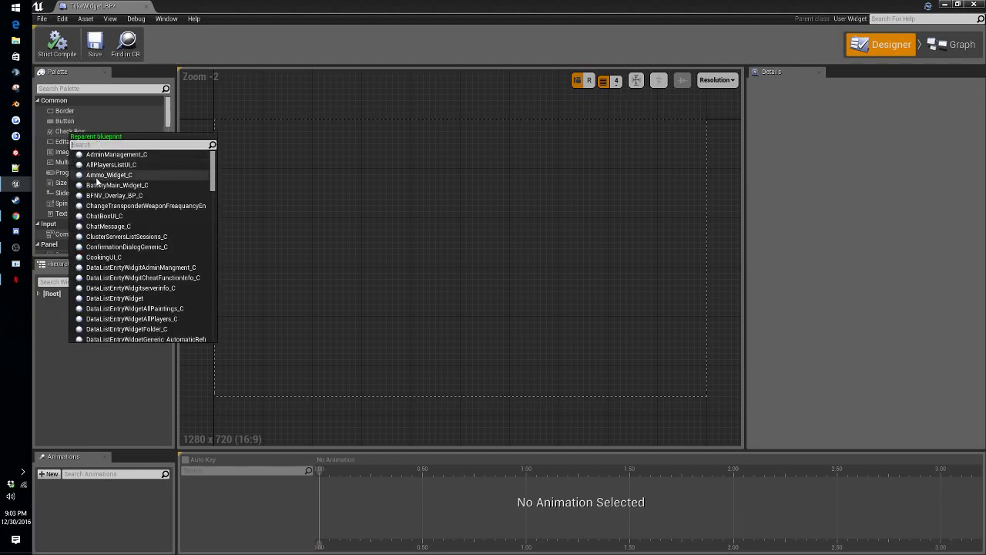
{"action": "type", "text": "primal"}
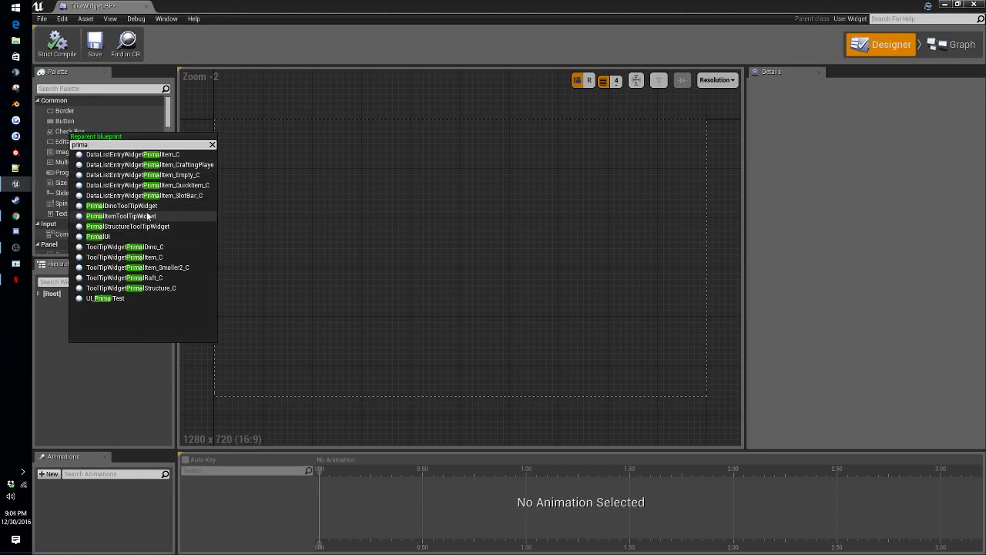
{"action": "left_click", "coordinate": [103, 238]}
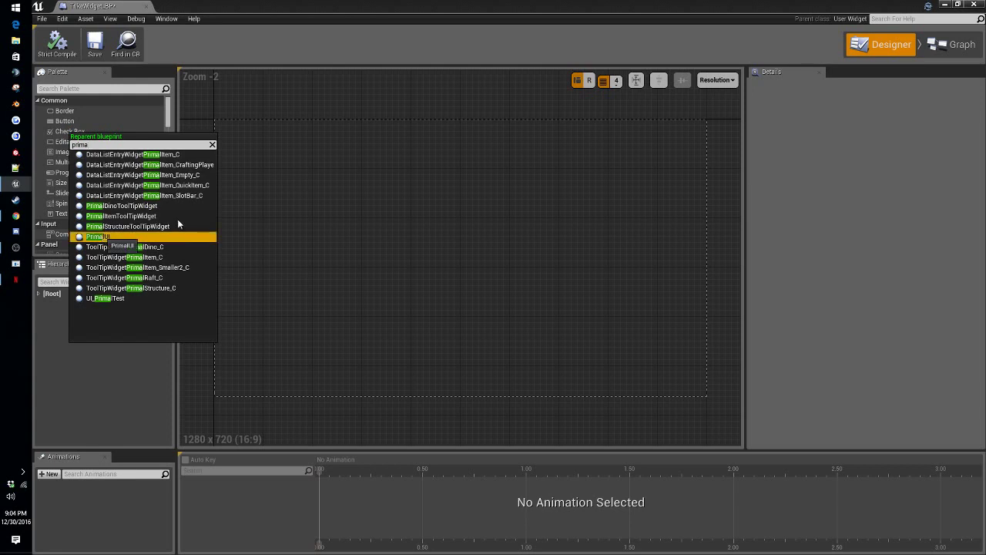
{"action": "left_click", "coordinate": [94, 236]}
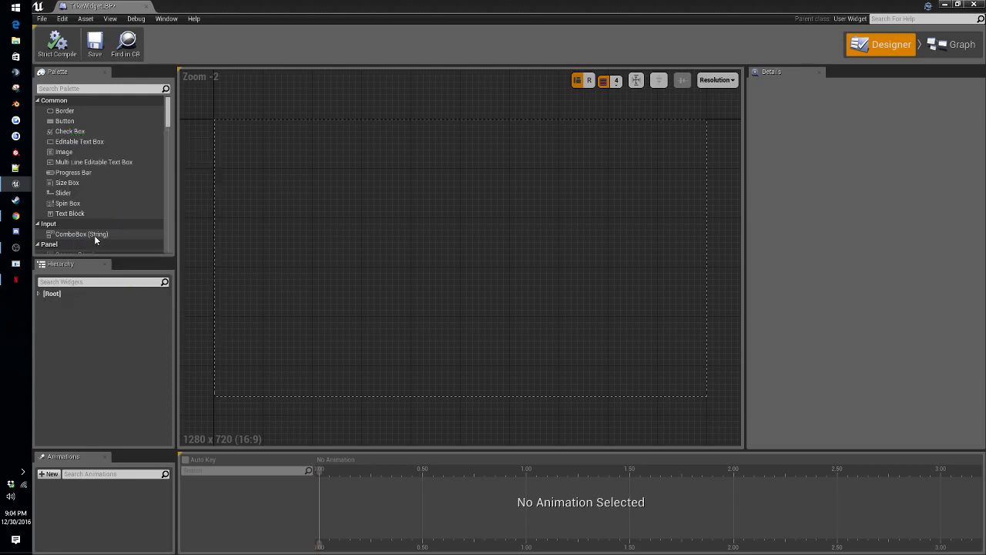
Step: Add a horizontal box inside the widget's root canvas panel and select it
{"action": "left_click", "coordinate": [39, 294]}
{"action": "left_click", "coordinate": [73, 303]}
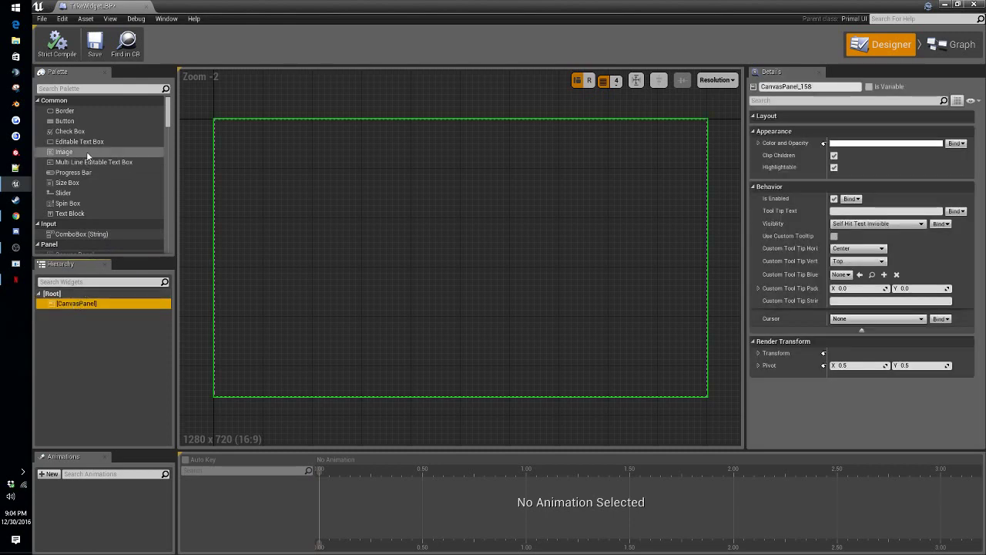
{"action": "scroll", "coordinate": [77, 184], "scroll_direction": "down", "scroll_amount": 5}
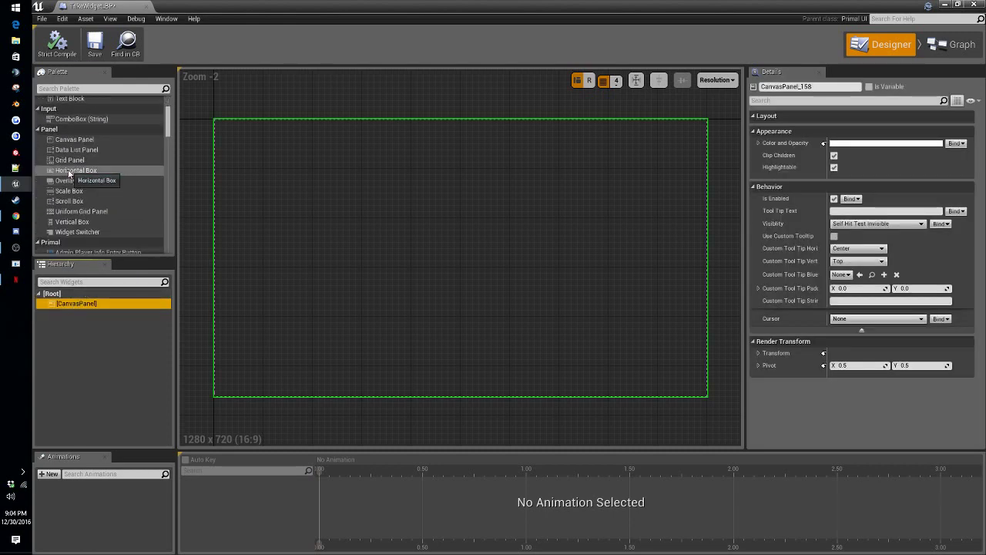
{"action": "left_click", "coordinate": [78, 173]}
{"action": "left_click_drag", "start_coordinate": [79, 184], "coordinate": [74, 314]}
{"action": "left_click", "coordinate": [73, 315]}
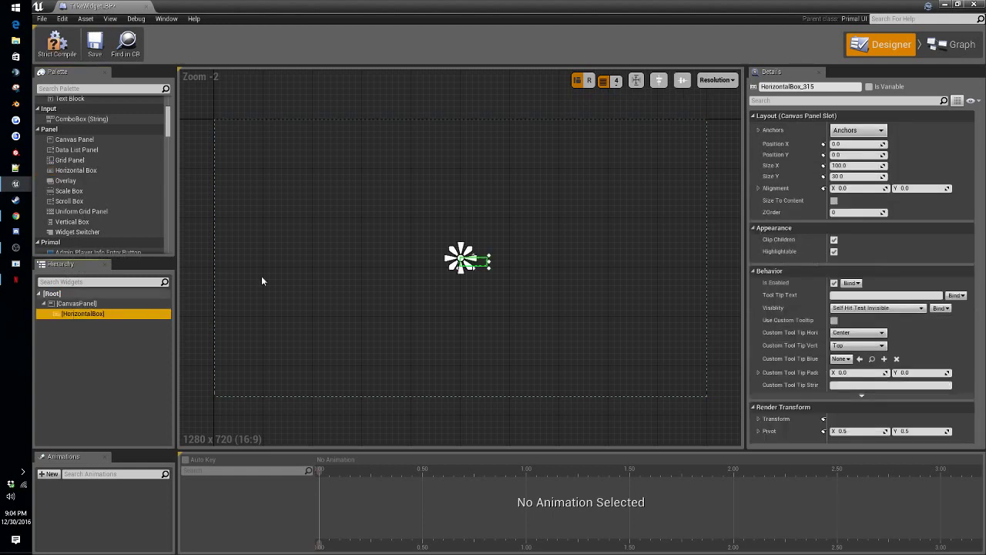
Step: Move the horizontal box near the canvas's upper edge, anchor it top center and widen it to about 196, at about X -98, Y 44
{"action": "left_click_drag", "start_coordinate": [480, 269], "coordinate": [471, 134]}
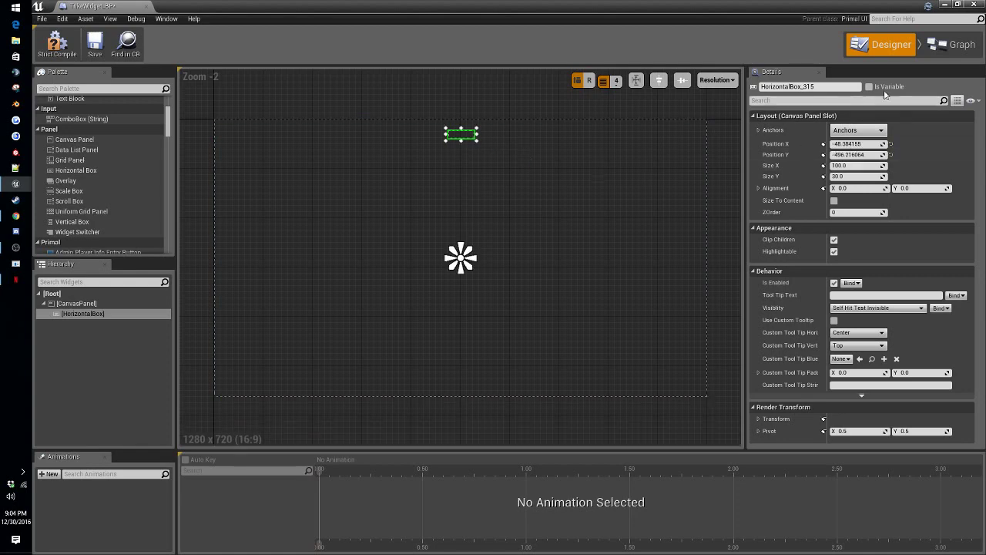
{"action": "left_click", "coordinate": [882, 131]}
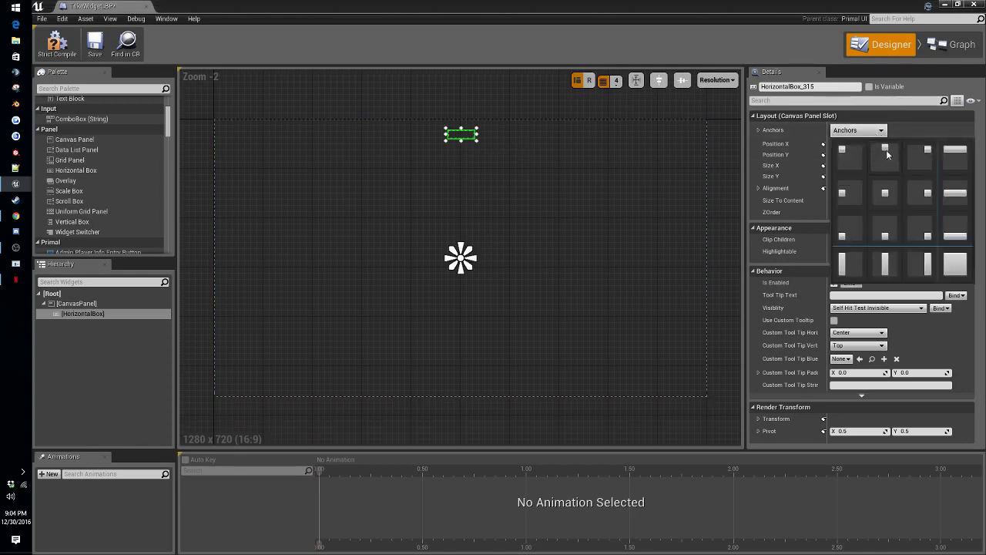
{"action": "left_click", "coordinate": [885, 152]}
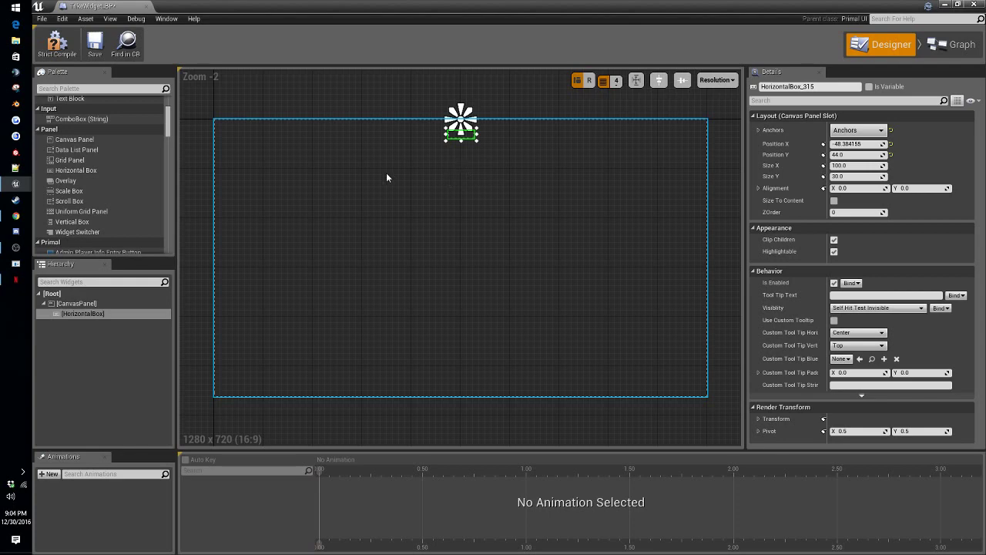
{"action": "left_click_drag", "start_coordinate": [476, 134], "coordinate": [429, 135]}
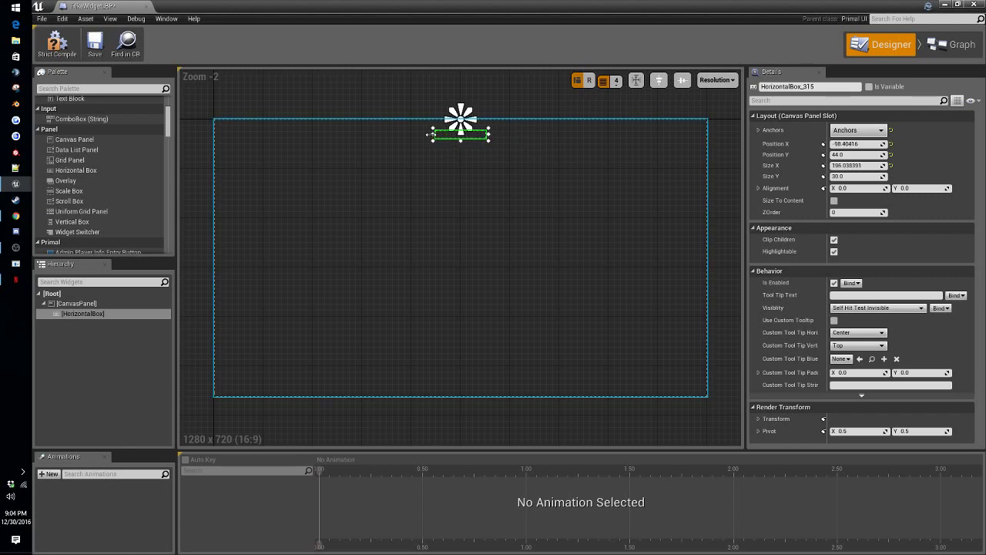
Step: Add a vertical box inside the horizontal box and select it
{"action": "scroll", "coordinate": [93, 203], "scroll_direction": "down", "scroll_amount": 5}
{"action": "scroll", "coordinate": [88, 200], "scroll_direction": "up", "scroll_amount": 7}
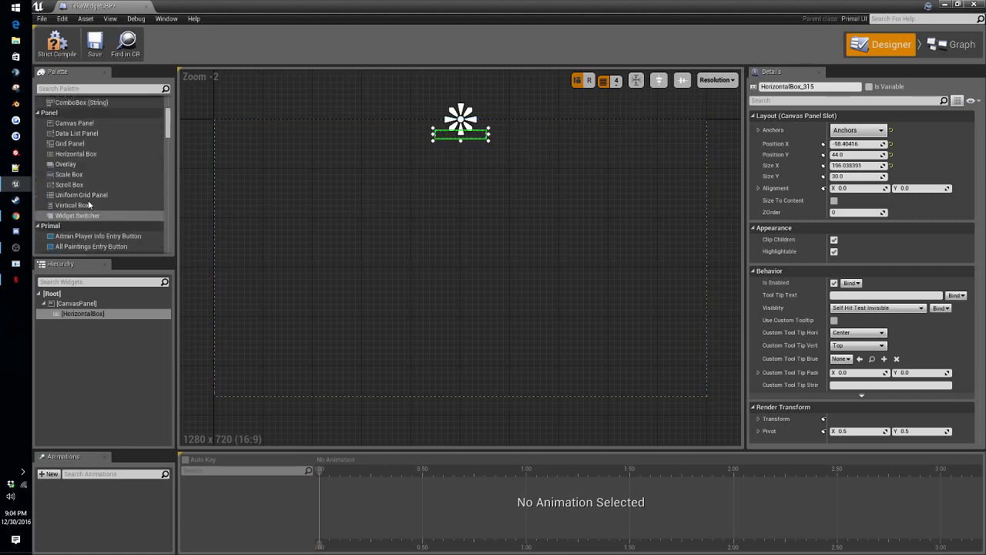
{"action": "scroll", "coordinate": [71, 200], "scroll_direction": "down", "scroll_amount": 3}
{"action": "left_click", "coordinate": [72, 221]}
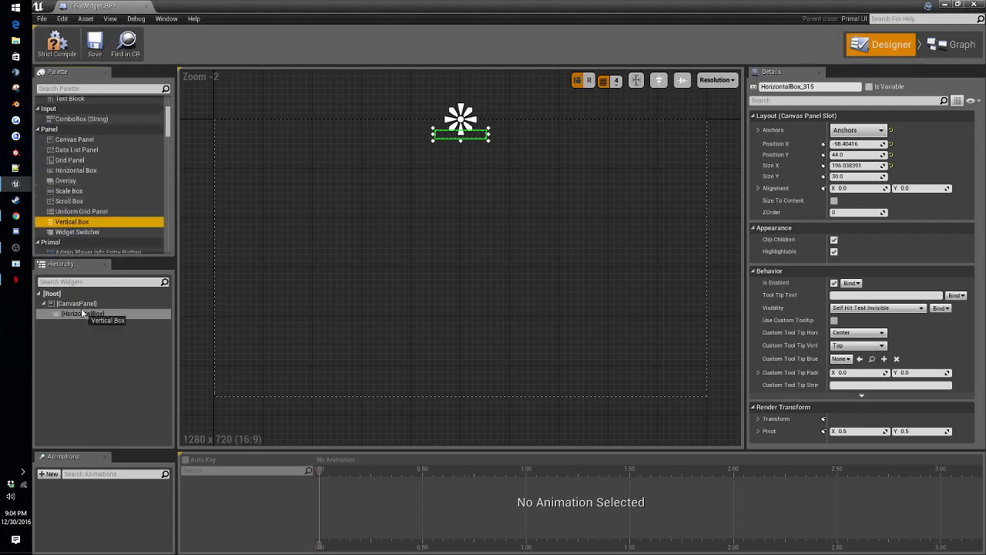
{"action": "left_click_drag", "start_coordinate": [83, 318], "coordinate": [84, 317]}
{"action": "left_click", "coordinate": [90, 325]}
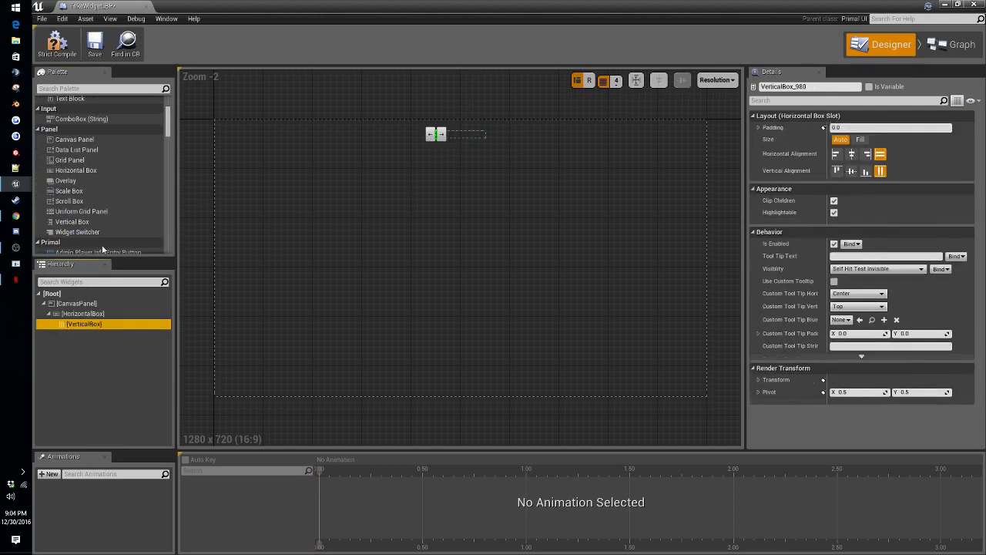
Step: Add a text block inside the vertical box and set its text to "Ammo:"
{"action": "scroll", "coordinate": [98, 146], "scroll_direction": "up", "scroll_amount": 1}
{"action": "left_click_drag", "start_coordinate": [79, 115], "coordinate": [77, 325]}
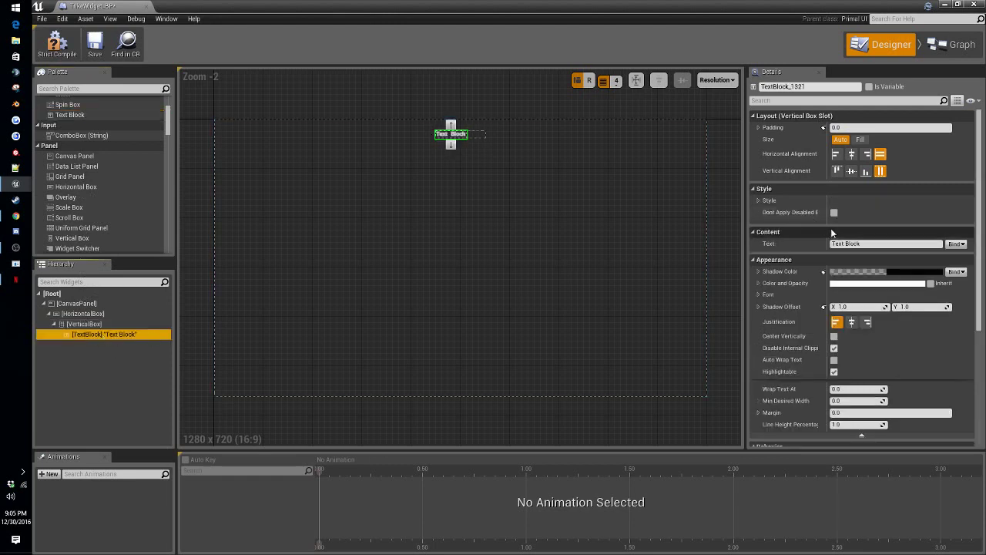
{"action": "left_click", "coordinate": [869, 244]}
{"action": "type", "text": "Ammo"}
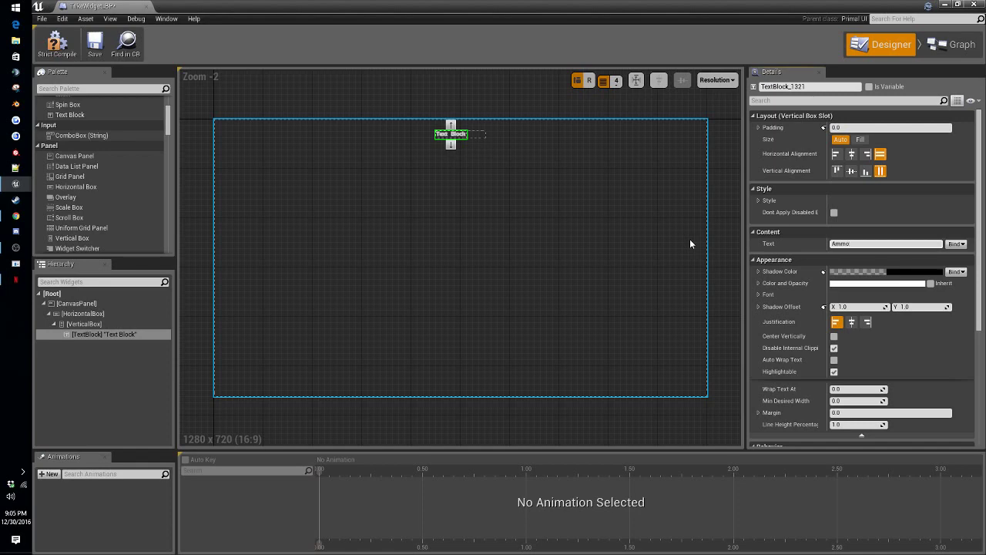
{"action": "key", "text": "Return"}
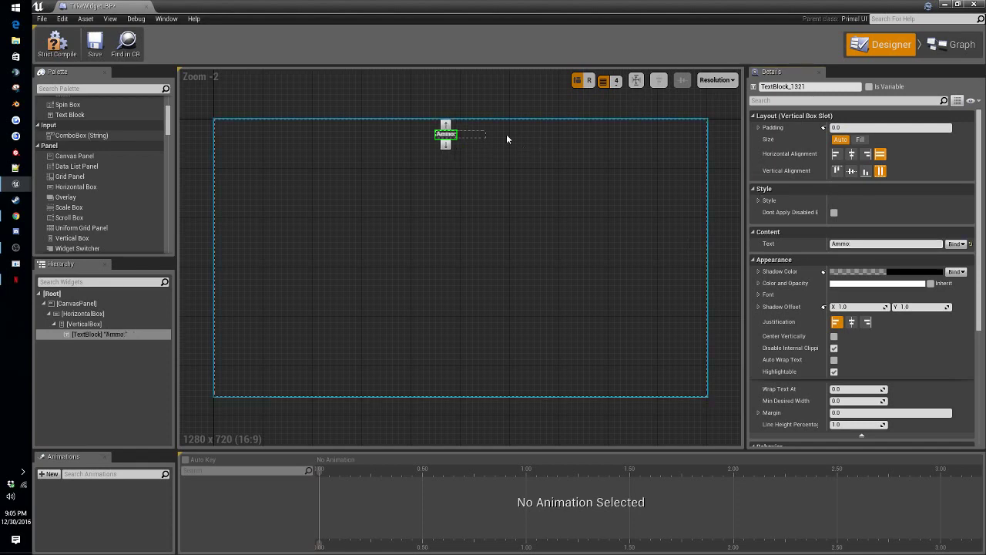
Step: Add a second vertical box inside the horizontal box
{"action": "left_click", "coordinate": [462, 136]}
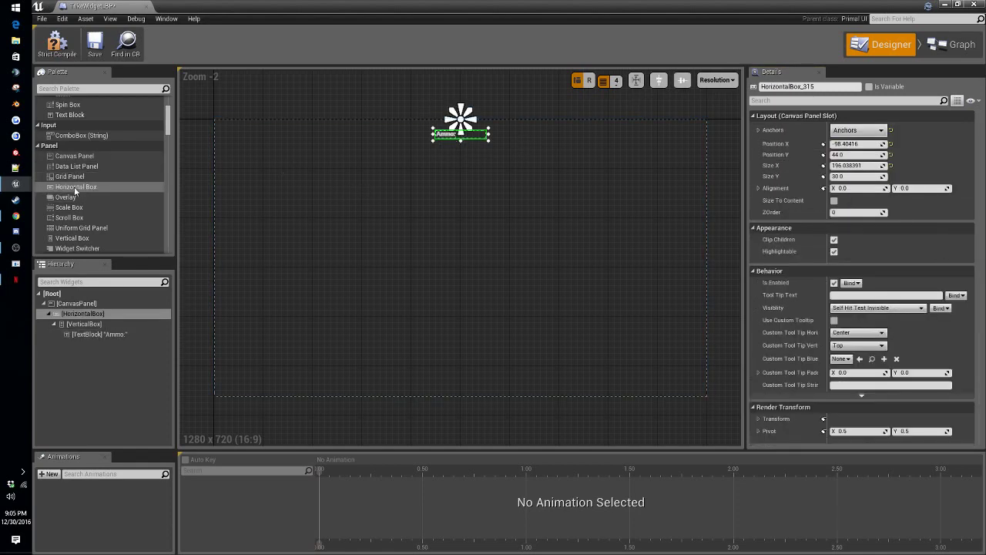
{"action": "scroll", "coordinate": [81, 194], "scroll_direction": "down", "scroll_amount": 1}
{"action": "left_click_drag", "start_coordinate": [72, 221], "coordinate": [74, 317]}
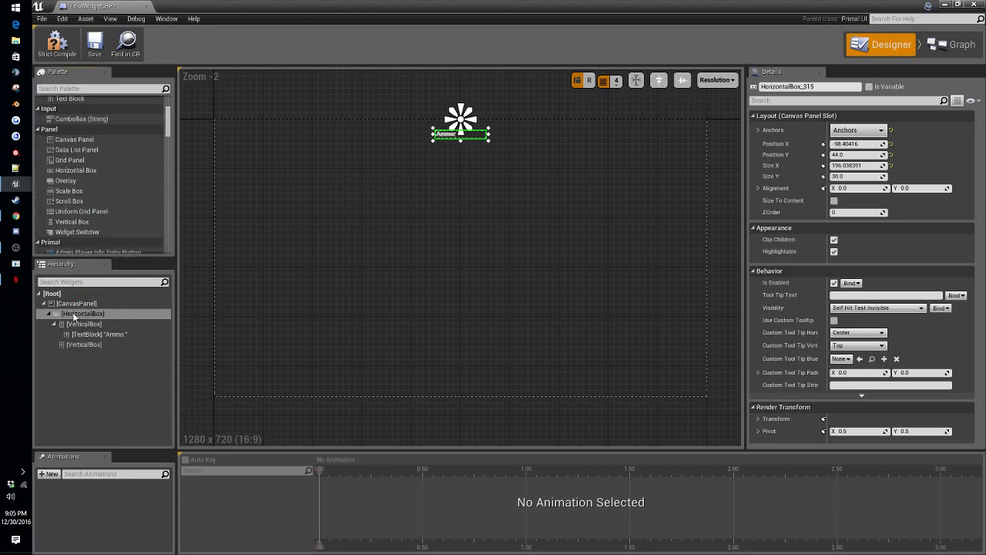
Step: Add a text block inside the second vertical box and set its text to 0
{"action": "scroll", "coordinate": [93, 121], "scroll_direction": "up", "scroll_amount": 1}
{"action": "left_click_drag", "start_coordinate": [71, 132], "coordinate": [81, 344]}
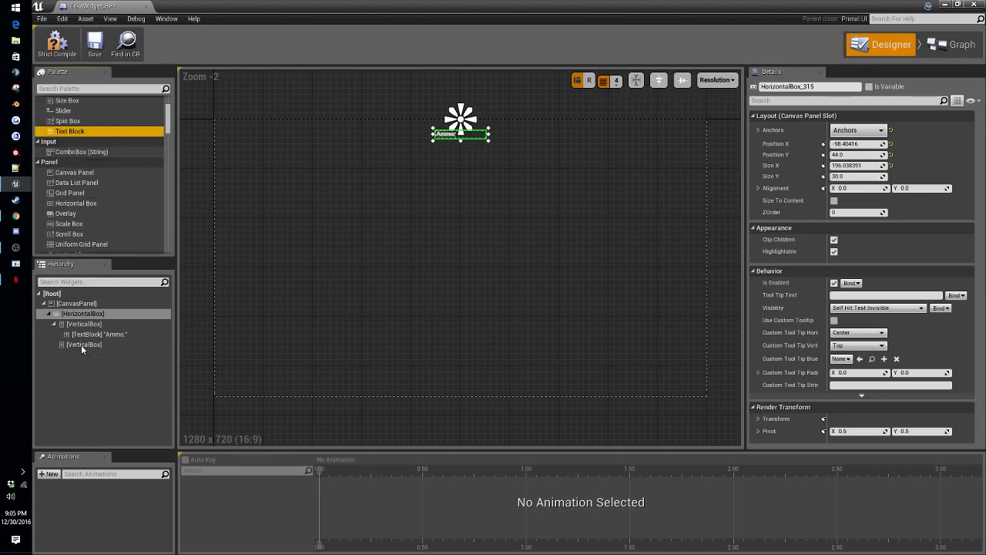
{"action": "left_click", "coordinate": [53, 345]}
{"action": "left_click", "coordinate": [89, 354]}
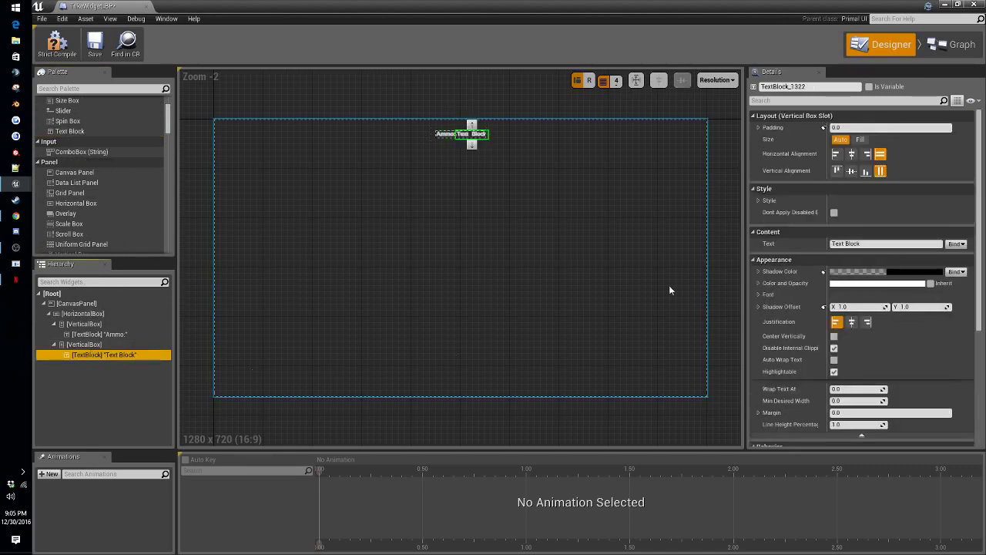
{"action": "left_click", "coordinate": [866, 243]}
{"action": "type", "text": "0"}
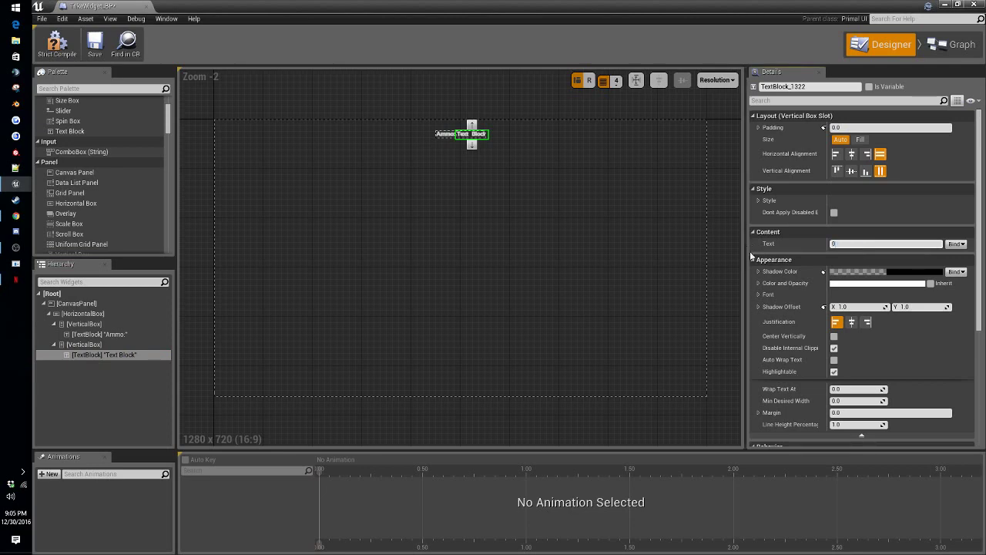
{"action": "key", "text": "Return"}
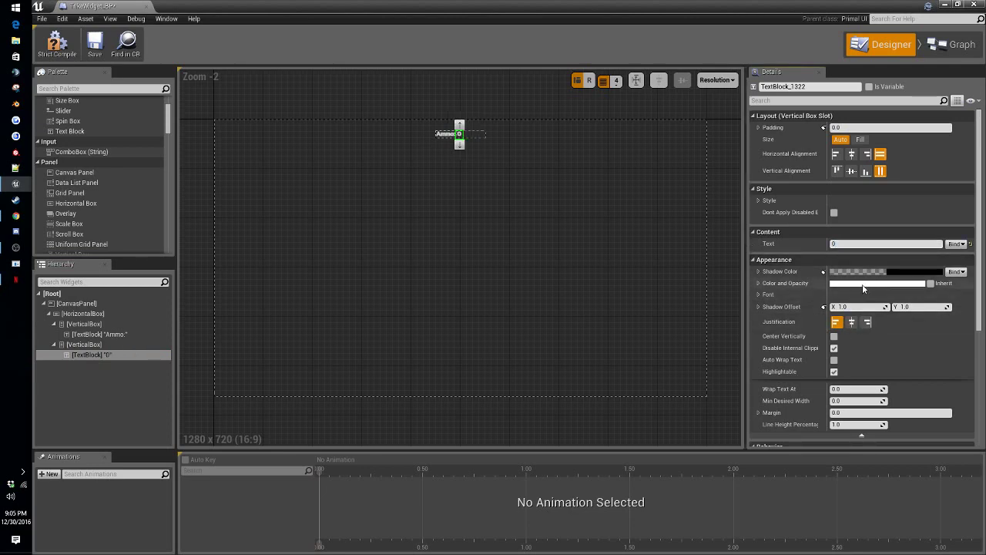
Step: Color the 0 text block pure blue by setting red and green to 0
{"action": "left_click", "coordinate": [863, 286]}
{"action": "left_click", "coordinate": [736, 441]}
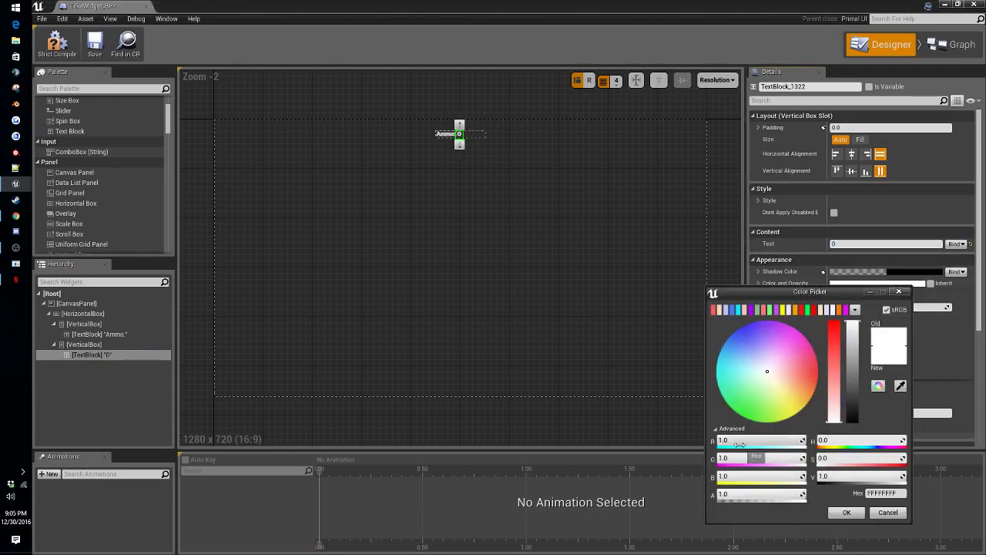
{"action": "type", "text": "0"}
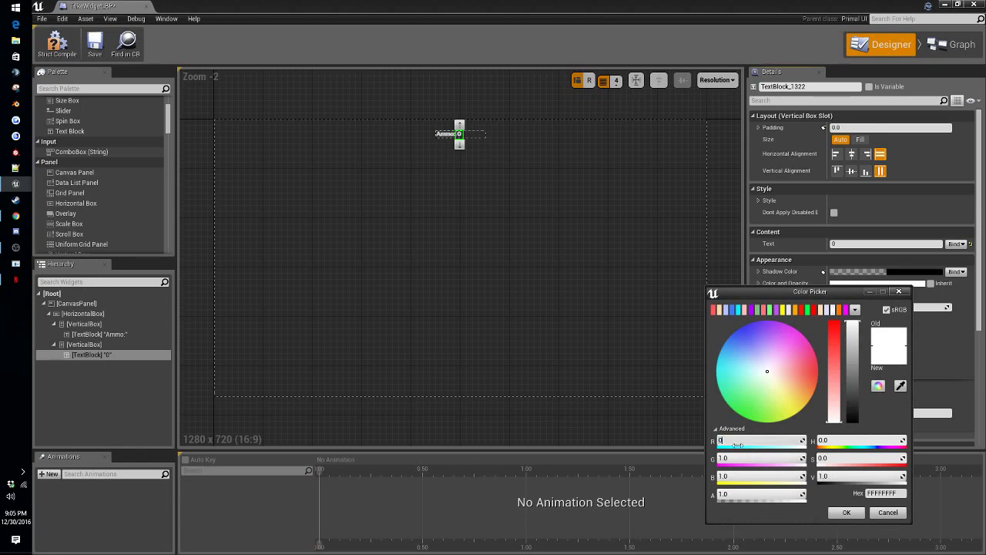
{"action": "left_click", "coordinate": [735, 476]}
{"action": "left_click", "coordinate": [724, 457]}
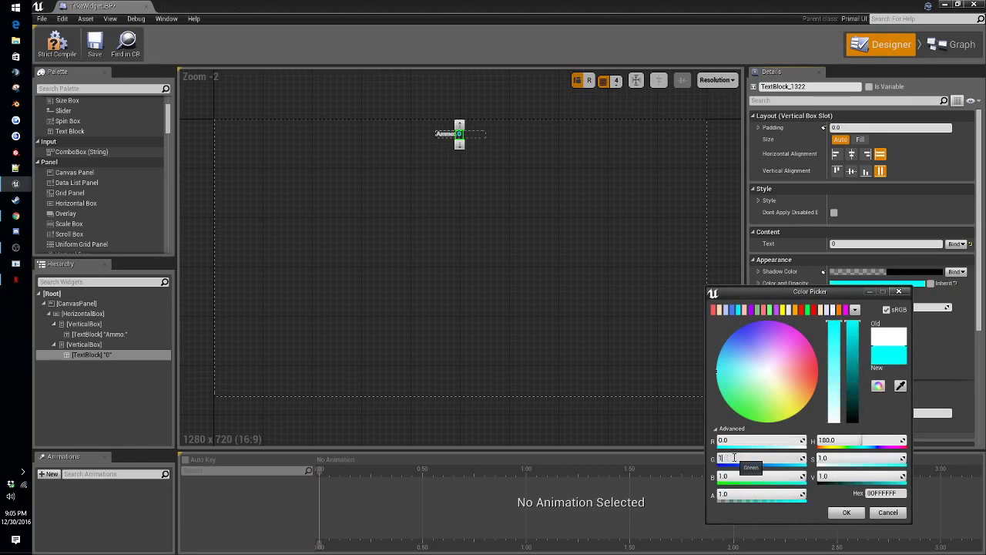
{"action": "type", "text": "0"}
{"action": "key", "text": "Return"}
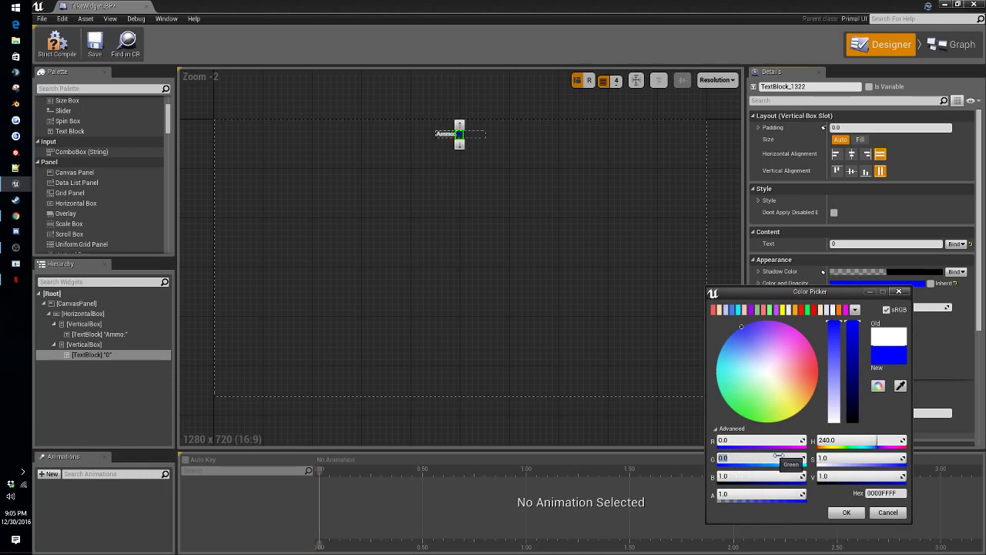
{"action": "left_click", "coordinate": [847, 513]}
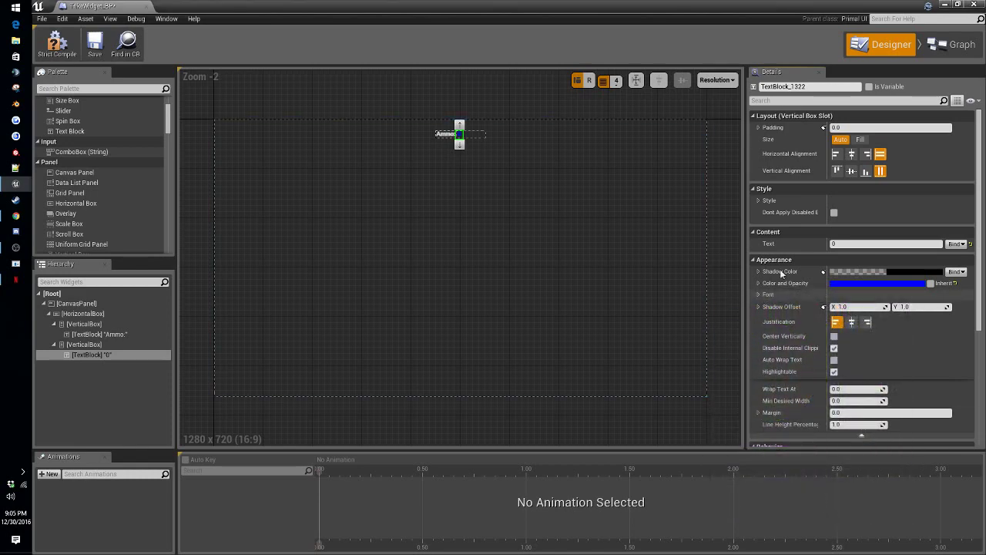
Step: Change the font draw scalar of the 0 text block and increase the horizontal box's height to about 50
{"action": "left_click", "coordinate": [759, 201]}
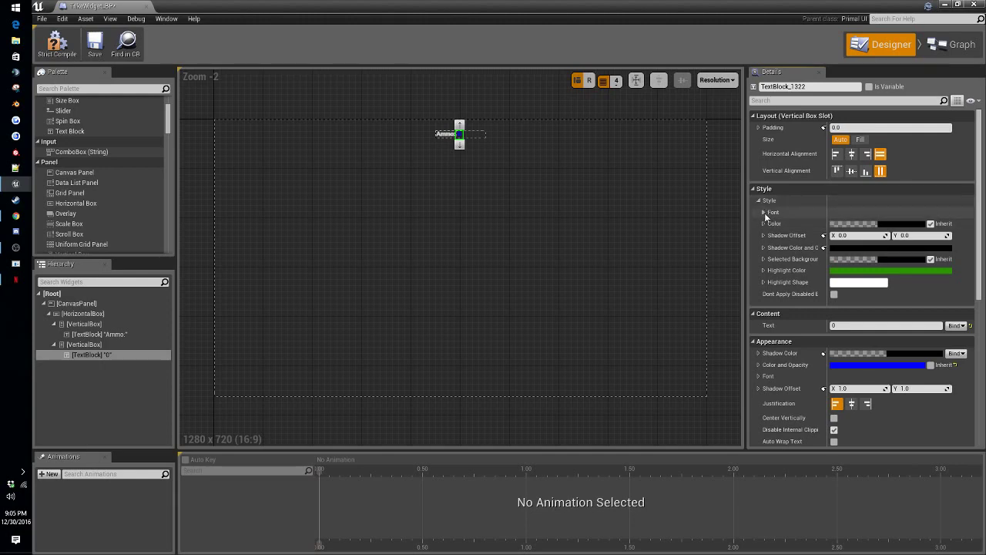
{"action": "left_click", "coordinate": [764, 212]}
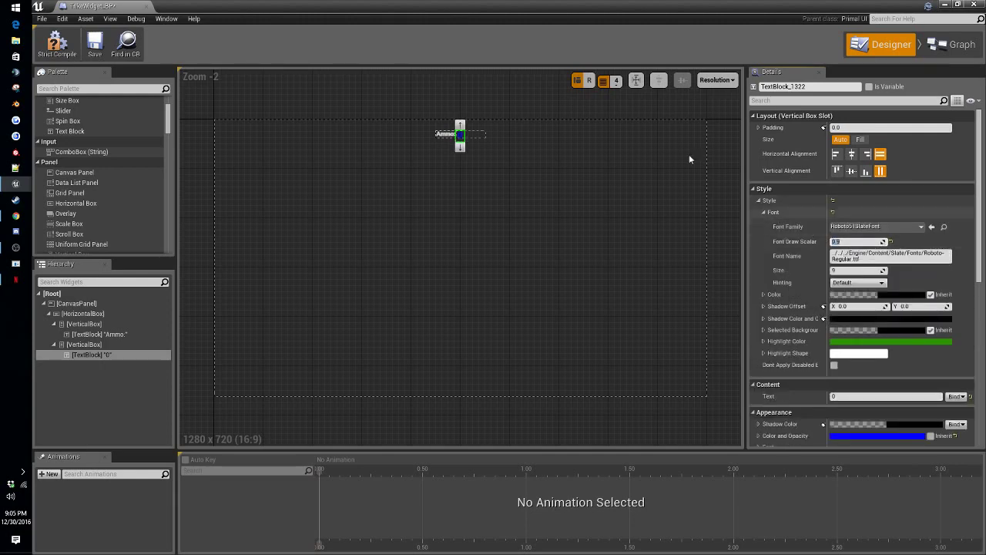
{"action": "left_click", "coordinate": [473, 140]}
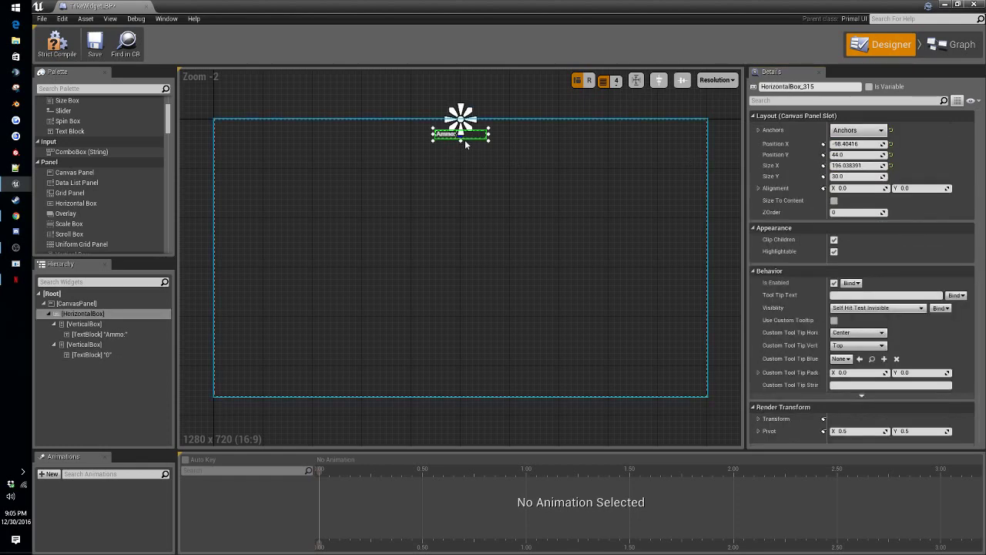
{"action": "left_click_drag", "start_coordinate": [460, 140], "coordinate": [461, 147]}
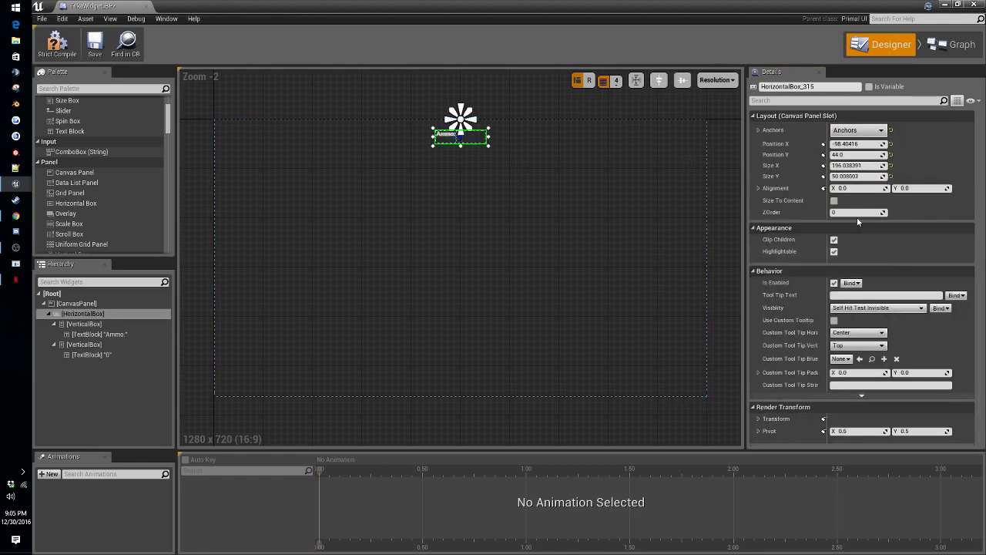
Step: Set the font draw scalar of the Ammo: text block to 0.9
{"action": "left_click", "coordinate": [445, 140]}
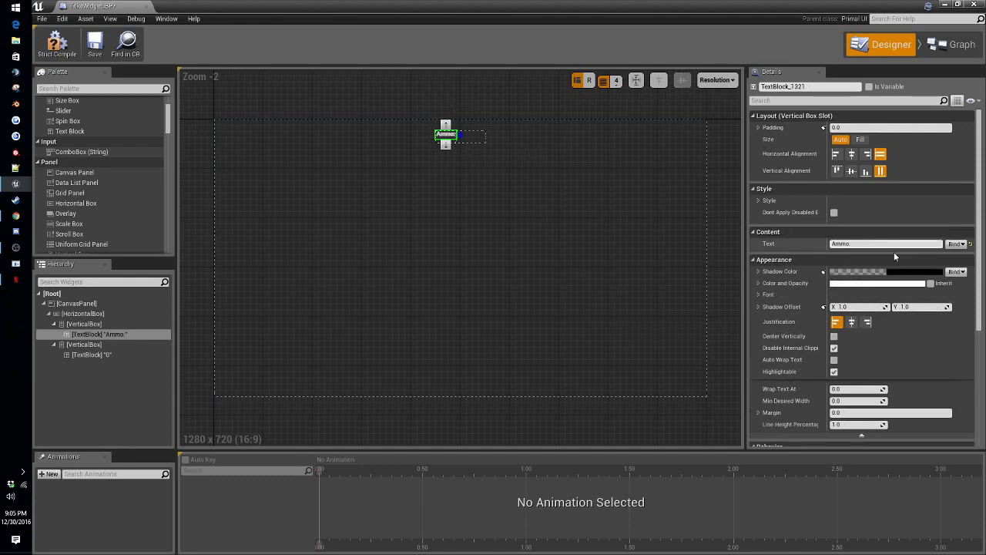
{"action": "left_click", "coordinate": [759, 202]}
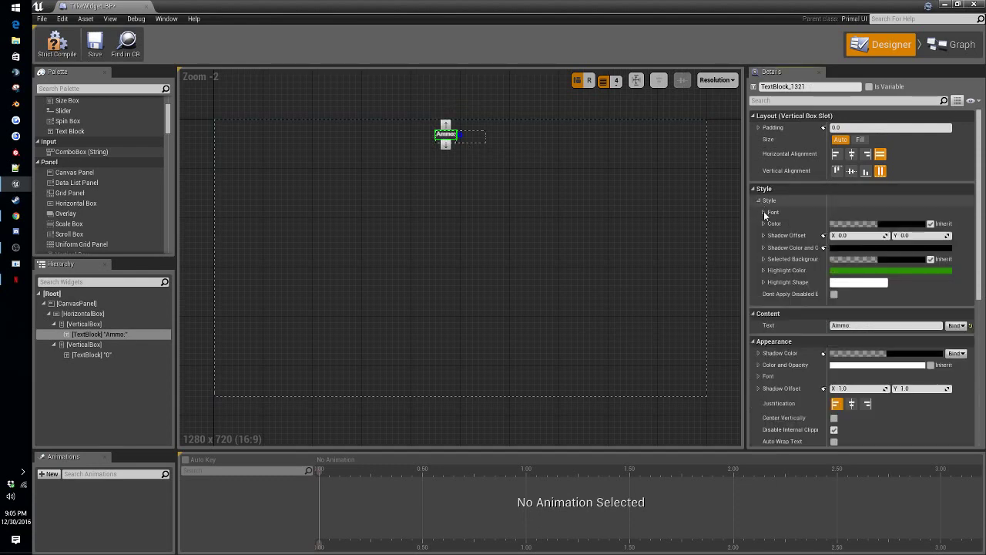
{"action": "left_click", "coordinate": [763, 212]}
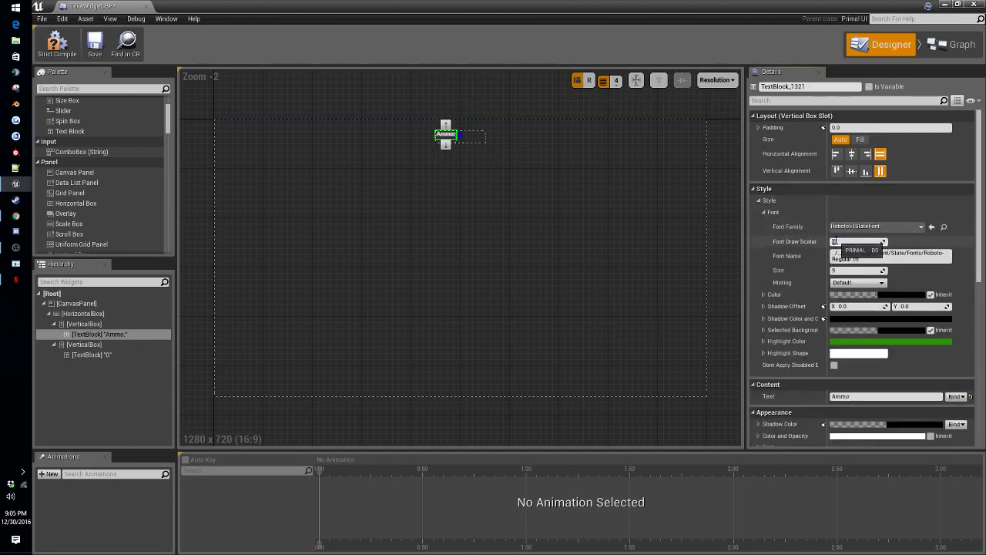
{"action": "left_click", "coordinate": [836, 241]}
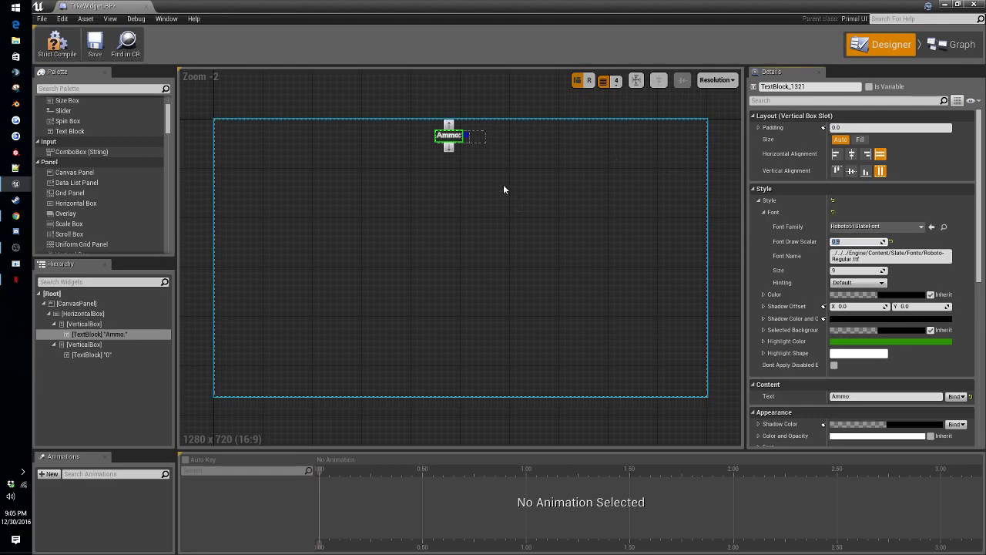
{"action": "left_click", "coordinate": [450, 89]}
{"action": "left_click", "coordinate": [466, 136]}
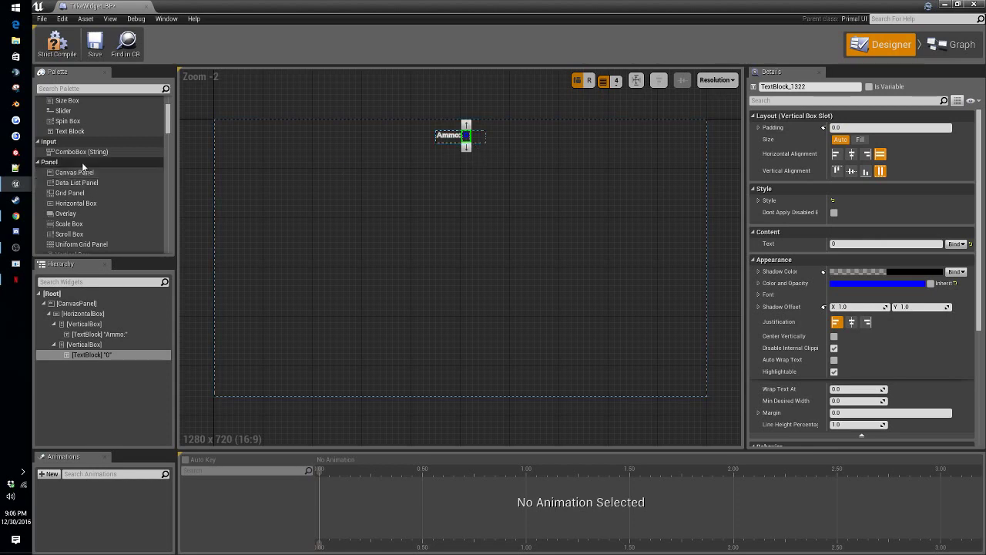
Step: Add another horizontal box to the canvas panel, placed just below the Ammo row and sized about 186 by 48
{"action": "left_click", "coordinate": [77, 303]}
{"action": "scroll", "coordinate": [69, 173], "scroll_direction": "up", "scroll_amount": 5}
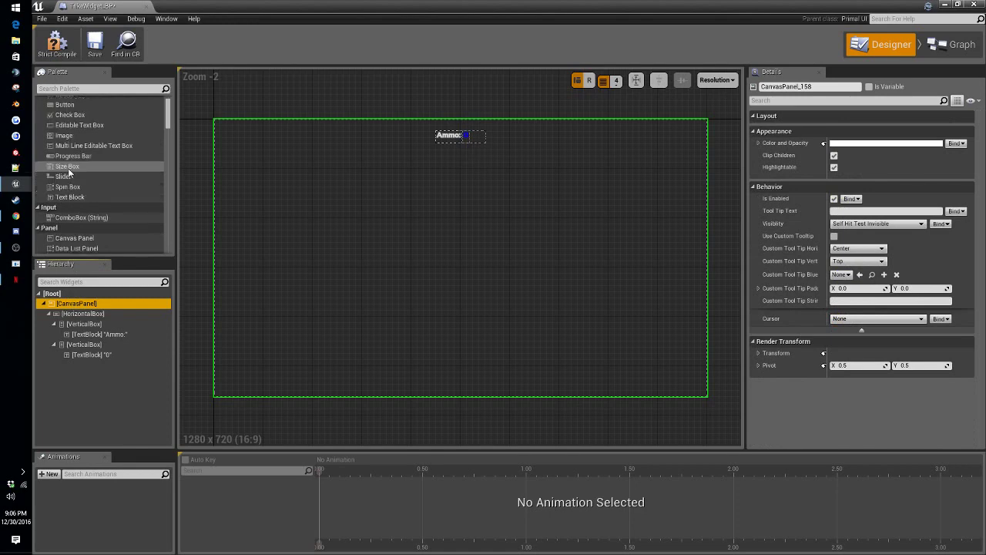
{"action": "scroll", "coordinate": [69, 172], "scroll_direction": "down", "scroll_amount": 4}
{"action": "left_click_drag", "start_coordinate": [70, 202], "coordinate": [68, 314]}
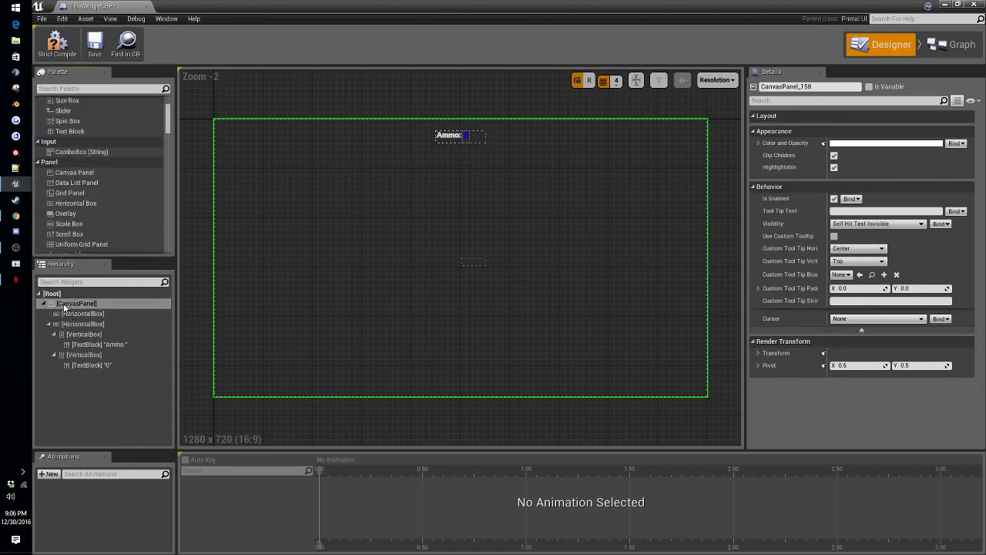
{"action": "scroll", "coordinate": [105, 170], "scroll_direction": "up", "scroll_amount": 2}
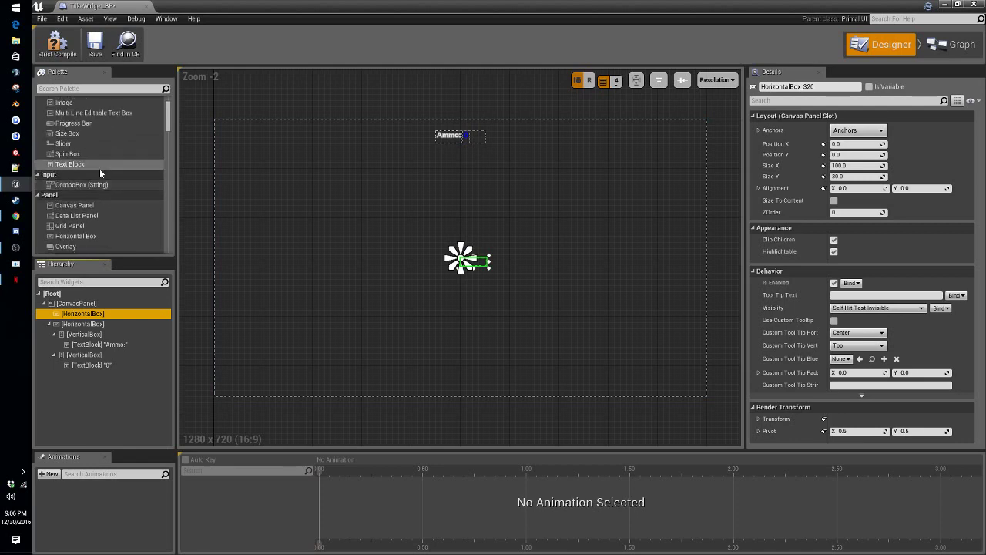
{"action": "left_click_drag", "start_coordinate": [482, 267], "coordinate": [487, 152]}
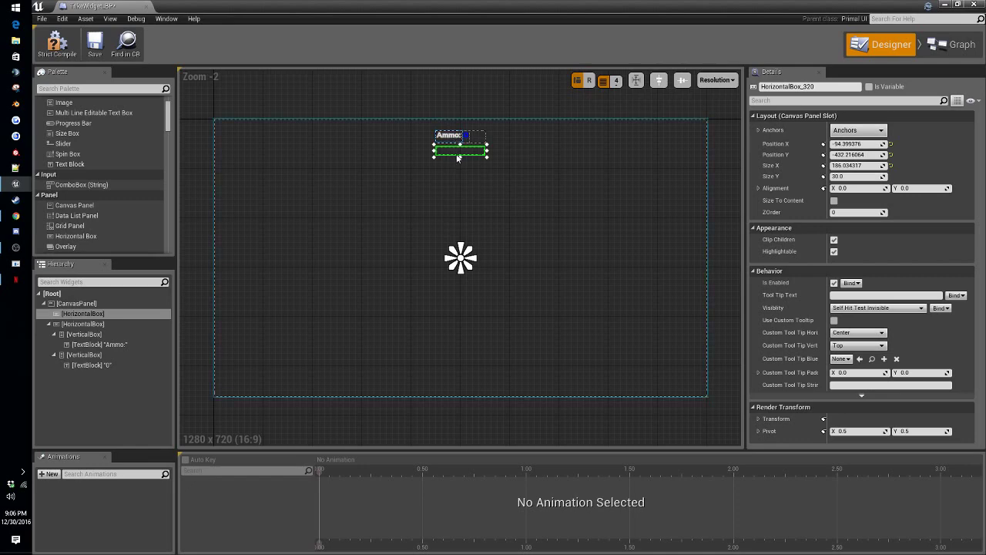
{"action": "left_click_drag", "start_coordinate": [460, 155], "coordinate": [460, 158]}
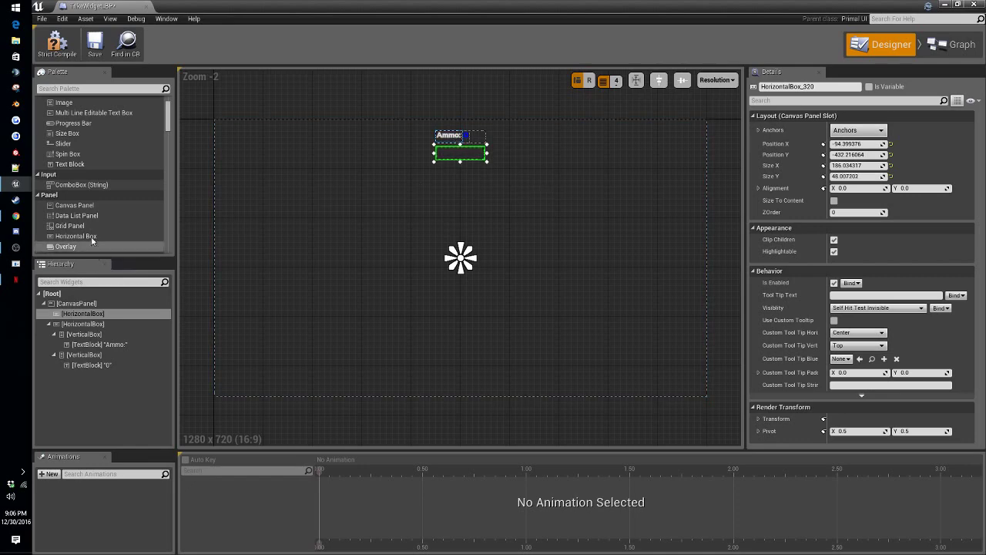
Step: Add a vertical box inside the new horizontal box below the Ammo row
{"action": "scroll", "coordinate": [97, 210], "scroll_direction": "down", "scroll_amount": 2}
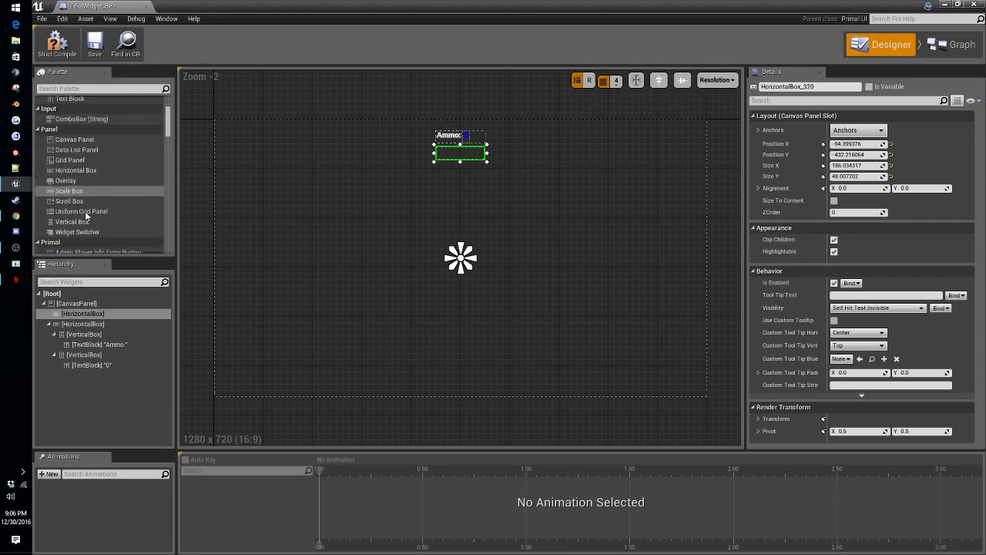
{"action": "scroll", "coordinate": [86, 210], "scroll_direction": "down", "scroll_amount": 1}
{"action": "left_click_drag", "start_coordinate": [72, 221], "coordinate": [75, 329]}
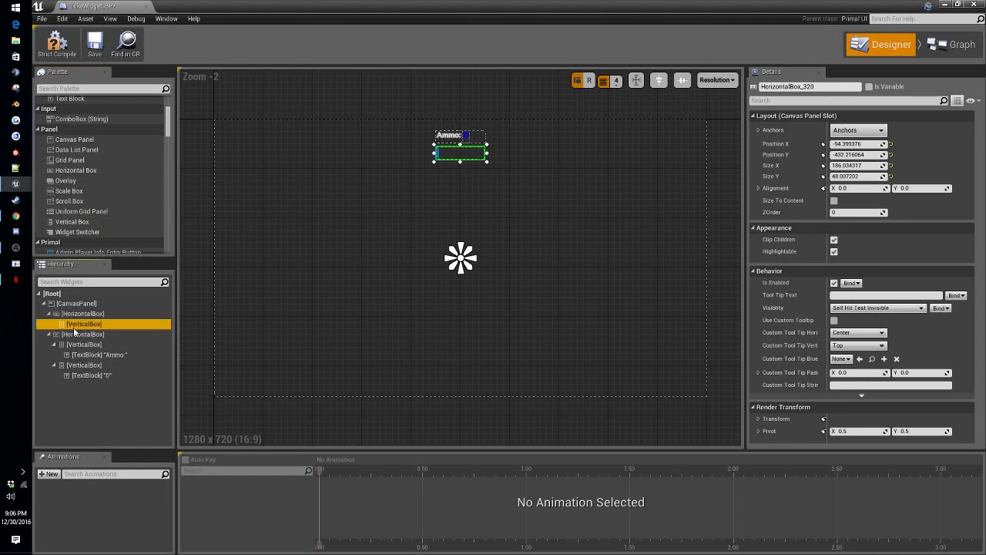
Step: Add a text block inside the new vertical box and set its text to Stamina:
{"action": "scroll", "coordinate": [73, 108], "scroll_direction": "up", "scroll_amount": 1}
{"action": "left_click_drag", "start_coordinate": [70, 114], "coordinate": [90, 333]}
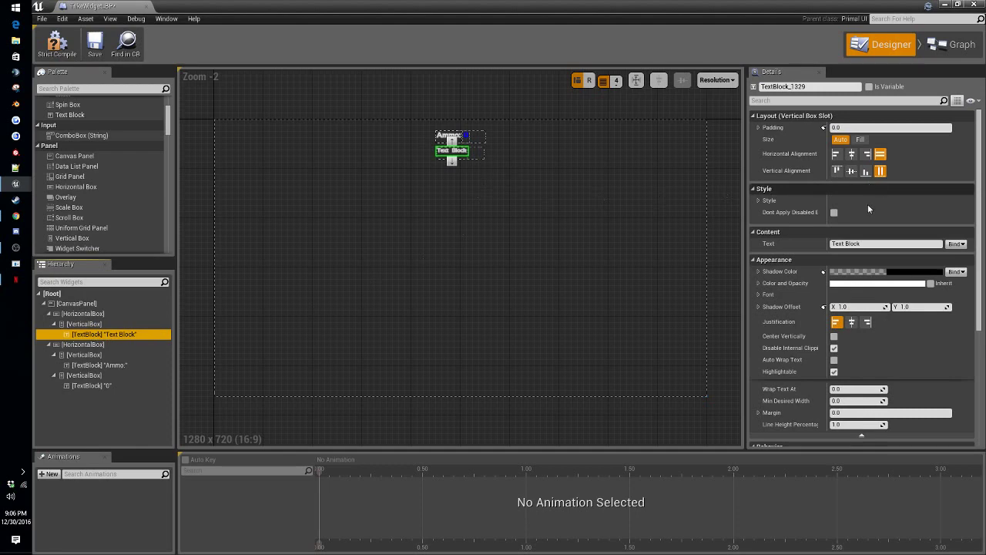
{"action": "left_click", "coordinate": [863, 243]}
{"action": "type", "text": "Stamina"}
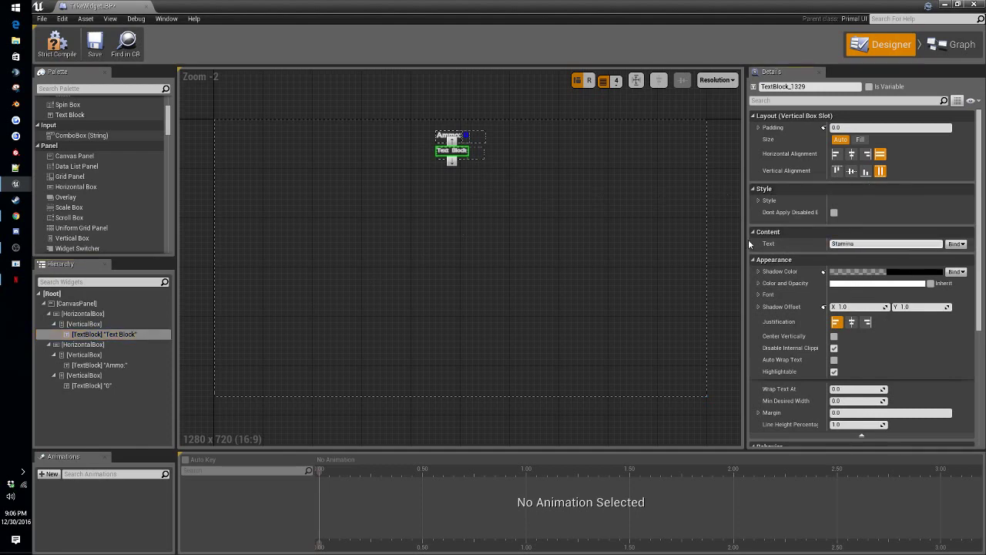
{"action": "type", "text": ":"}
{"action": "key", "text": "Return"}
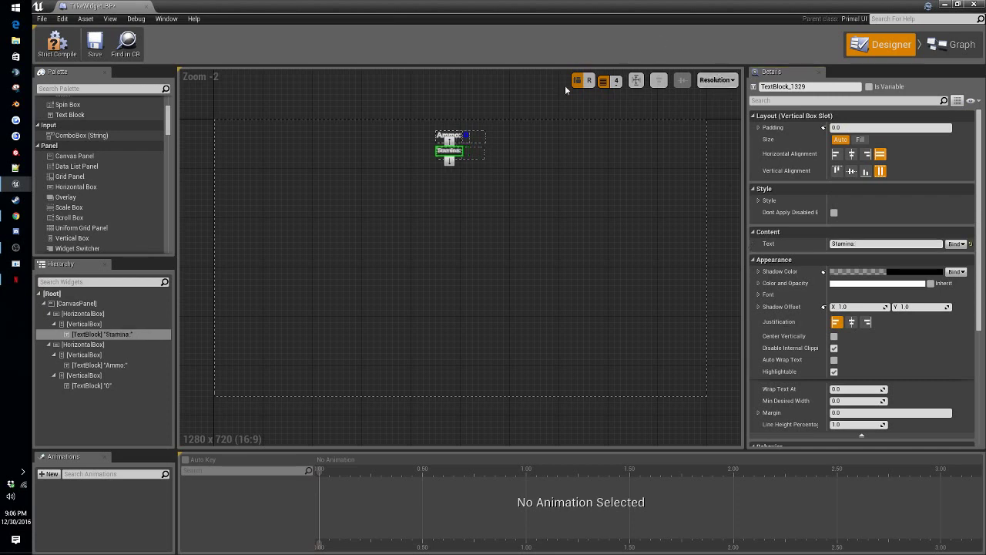
Step: Set the font draw scalar of the Stamina: text block to 0.9
{"action": "left_click", "coordinate": [759, 200]}
{"action": "left_click", "coordinate": [764, 212]}
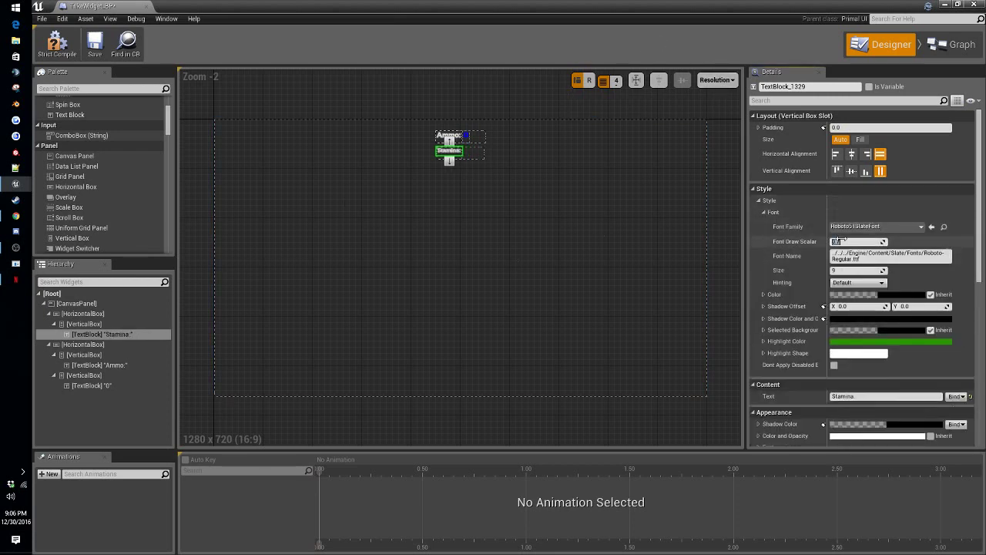
{"action": "key", "text": "Return"}
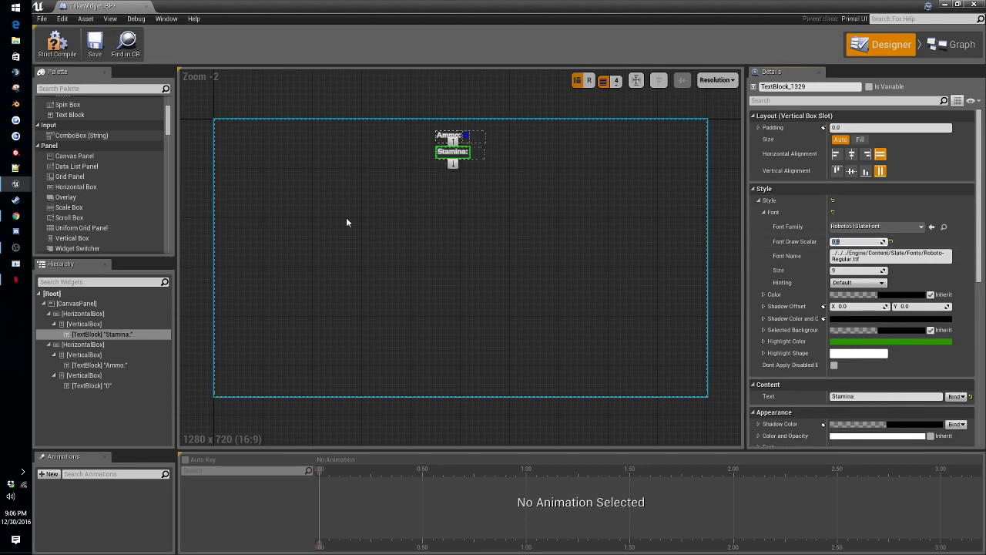
Step: Add a second vertical box to the Stamina row containing a text block whose text is 0
{"action": "left_click", "coordinate": [72, 237]}
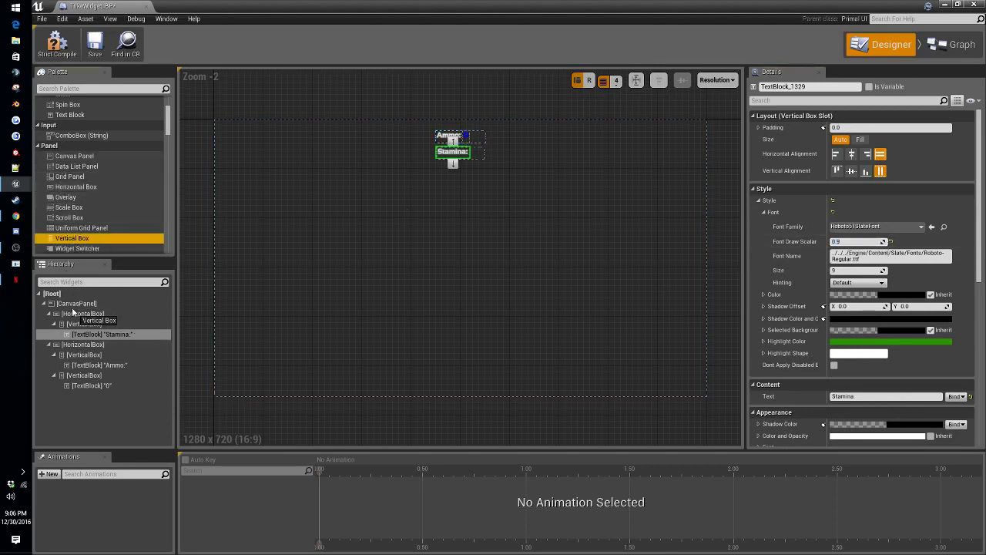
{"action": "left_click_drag", "start_coordinate": [74, 313], "coordinate": [75, 314]}
{"action": "left_click_drag", "start_coordinate": [71, 115], "coordinate": [74, 239]}
{"action": "left_click_drag", "start_coordinate": [81, 360], "coordinate": [52, 347]}
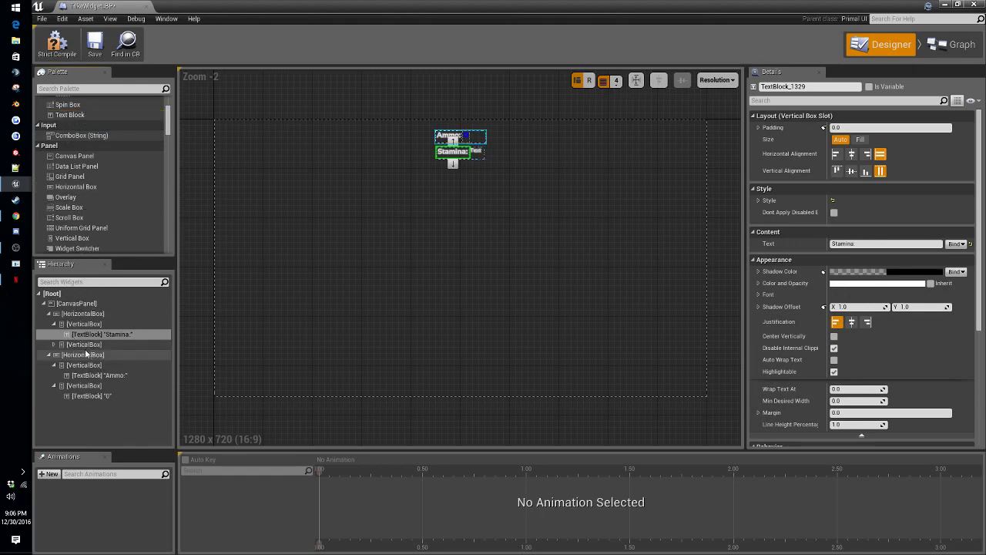
{"action": "left_click", "coordinate": [53, 344]}
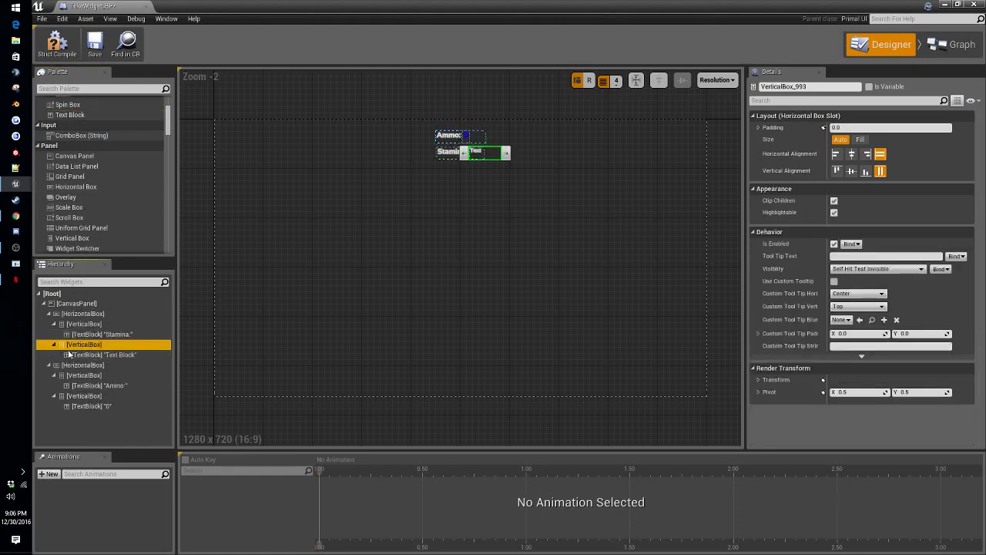
{"action": "left_click", "coordinate": [62, 355]}
{"action": "left_click", "coordinate": [868, 242]}
{"action": "type", "text": "0"}
Step: Color the Stamina row's 0 text block pure green by setting red and blue to 0
{"action": "left_click", "coordinate": [851, 284]}
{"action": "left_click", "coordinate": [721, 439]}
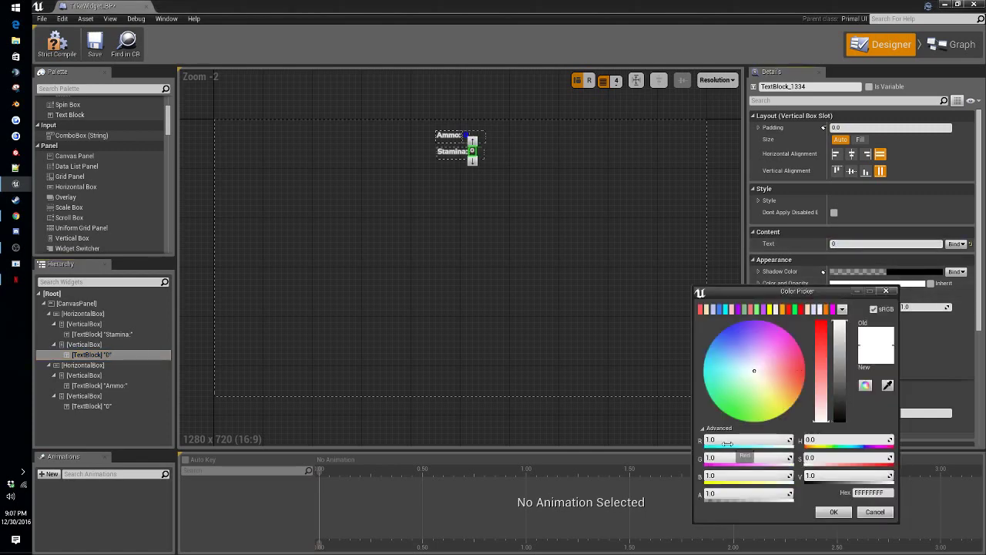
{"action": "left_click", "coordinate": [726, 477]}
{"action": "type", "text": "0"}
{"action": "left_click", "coordinate": [829, 511]}
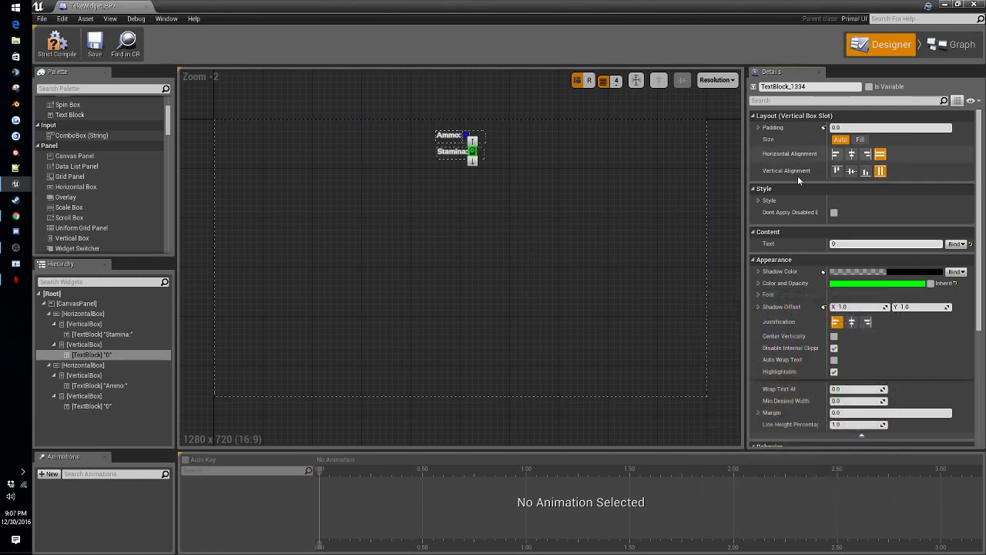
Step: Set the font draw scalar of the Stamina row's 0 text block to 0.9
{"action": "left_click", "coordinate": [760, 199]}
{"action": "left_click", "coordinate": [763, 212]}
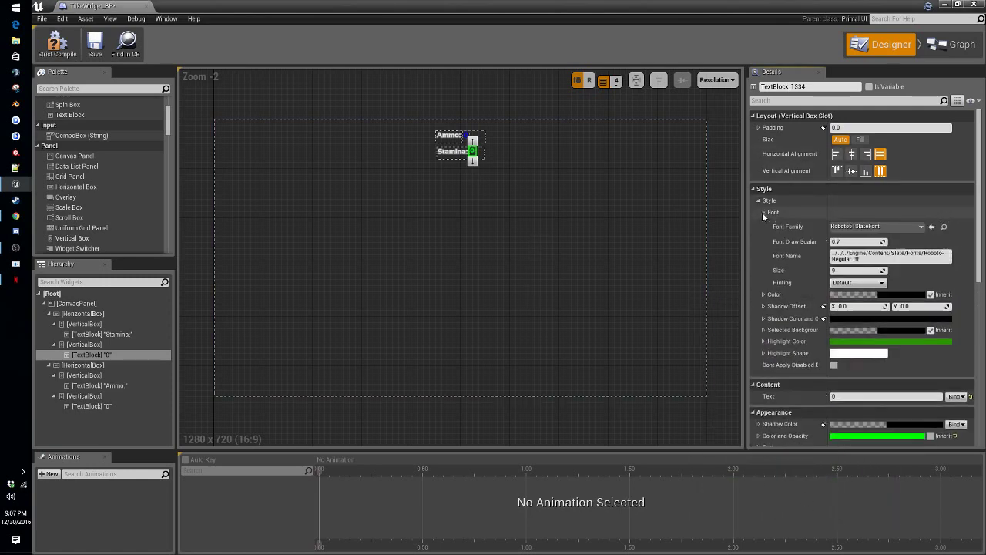
{"action": "left_click", "coordinate": [859, 241]}
{"action": "key", "text": "BackSpace"}
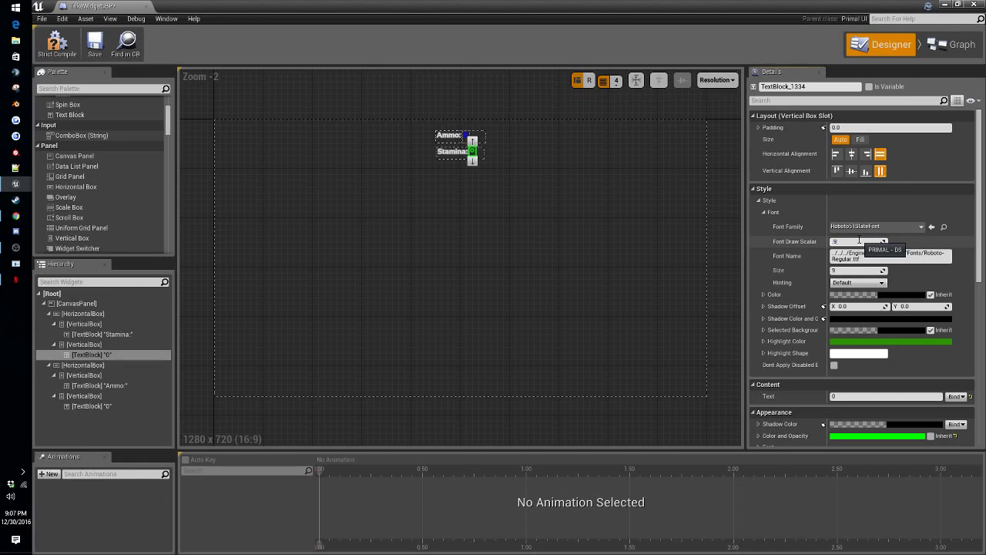
{"action": "type", "text": "0.8"}
Step: Move the Stamina horizontal box up close beneath the Ammo label, to about X -96, Y -456
{"action": "left_click", "coordinate": [453, 151]}
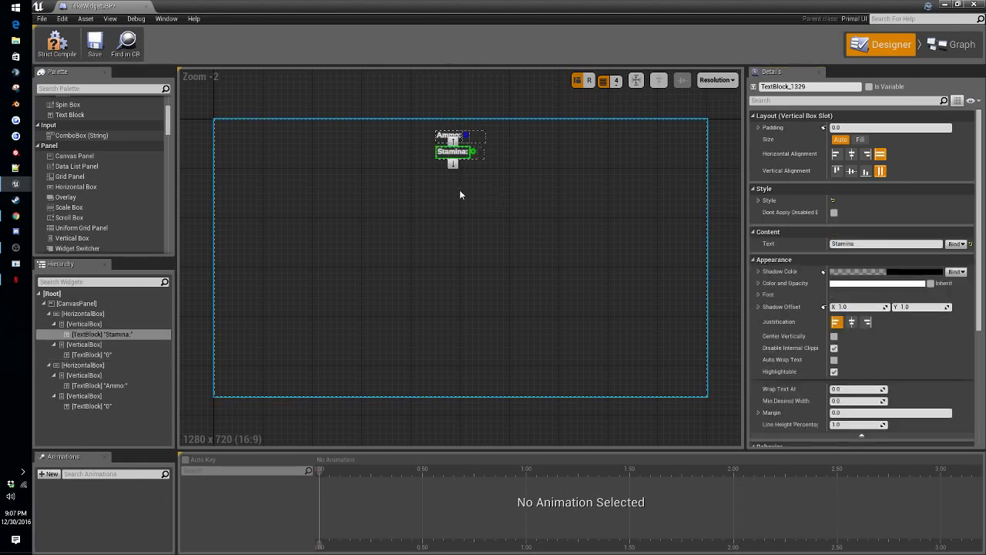
{"action": "left_click", "coordinate": [467, 158]}
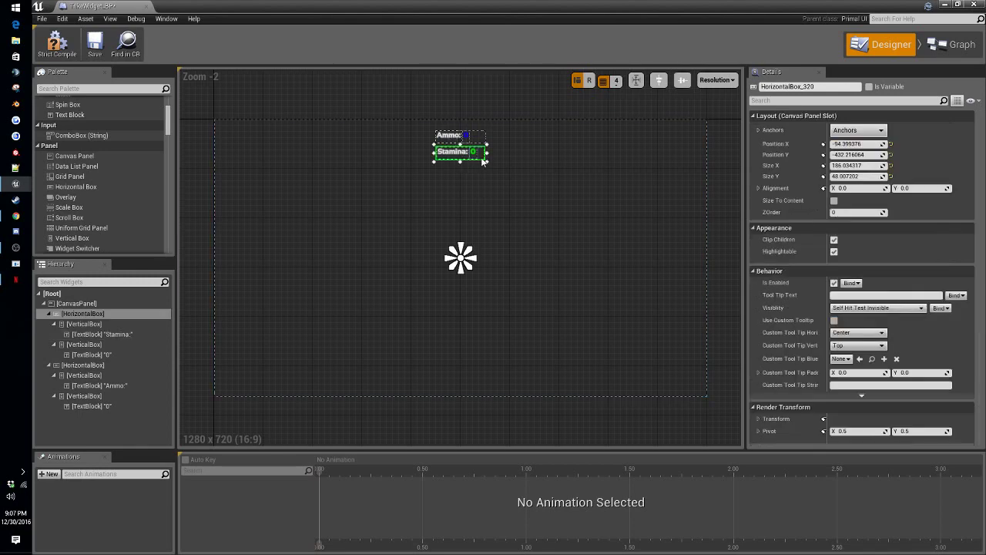
{"action": "left_click_drag", "start_coordinate": [483, 155], "coordinate": [479, 151]}
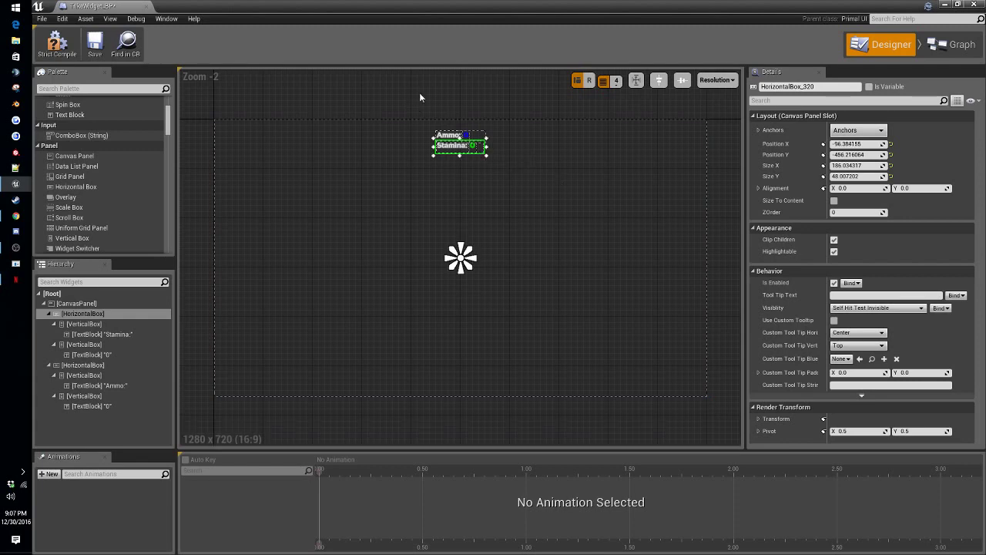
Step: Create a binding function for the text of the Ammo row's 0 text block
{"action": "left_click", "coordinate": [466, 136]}
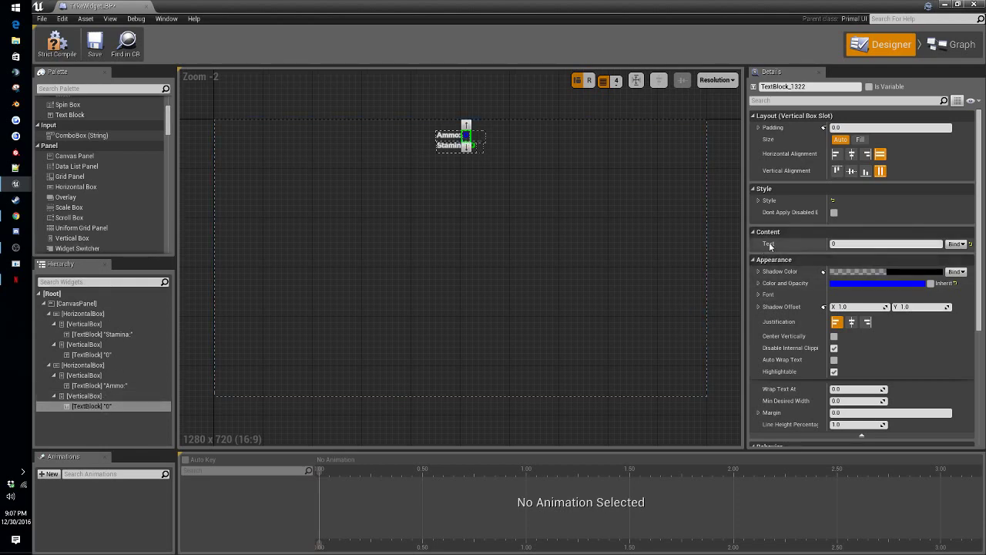
{"action": "left_click", "coordinate": [959, 244]}
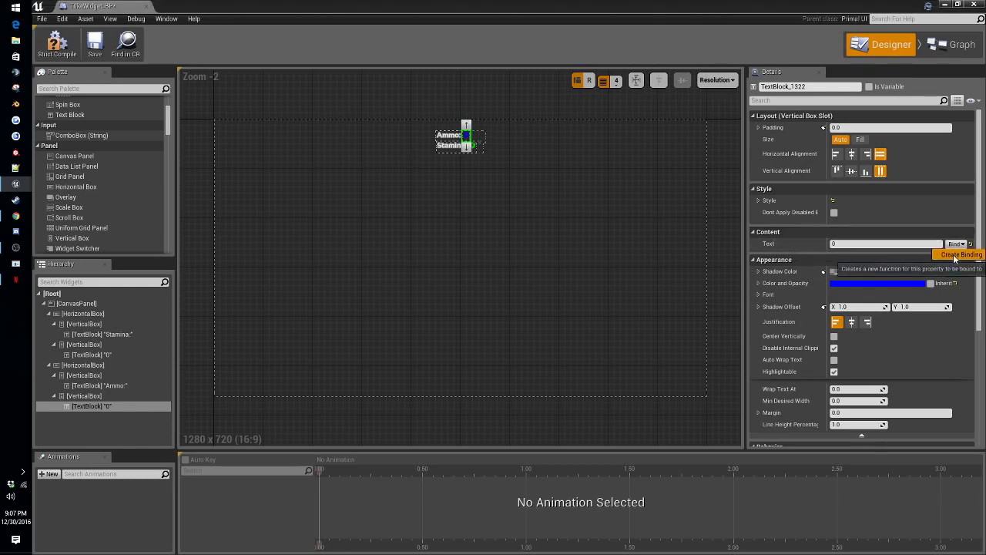
{"action": "left_click", "coordinate": [960, 254]}
{"action": "right_click_drag", "start_coordinate": [528, 283], "coordinate": [468, 340]}
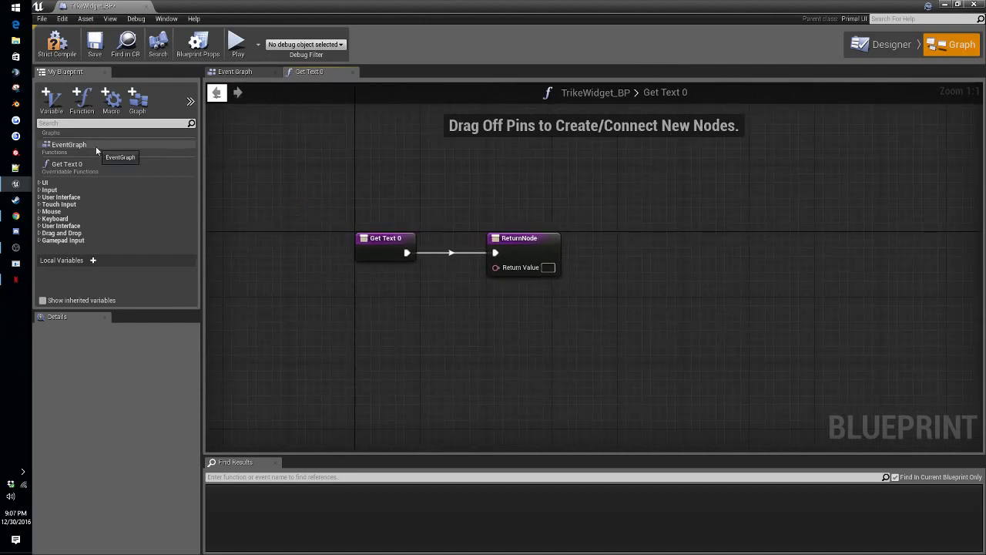
Step: Create a variable named TheDino and set its type to a PrimalDinoCharacter object reference
{"action": "left_click", "coordinate": [51, 99]}
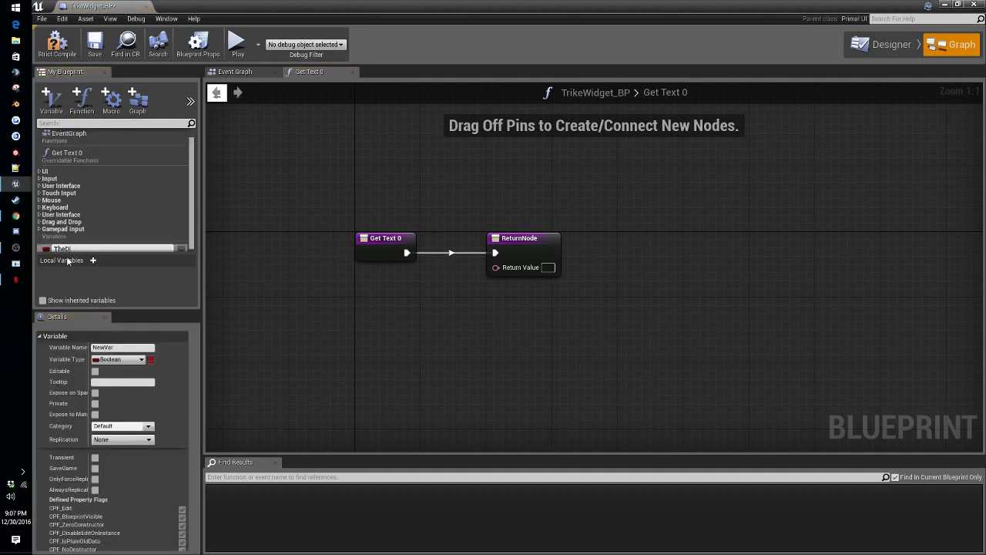
{"action": "key", "text": "Return"}
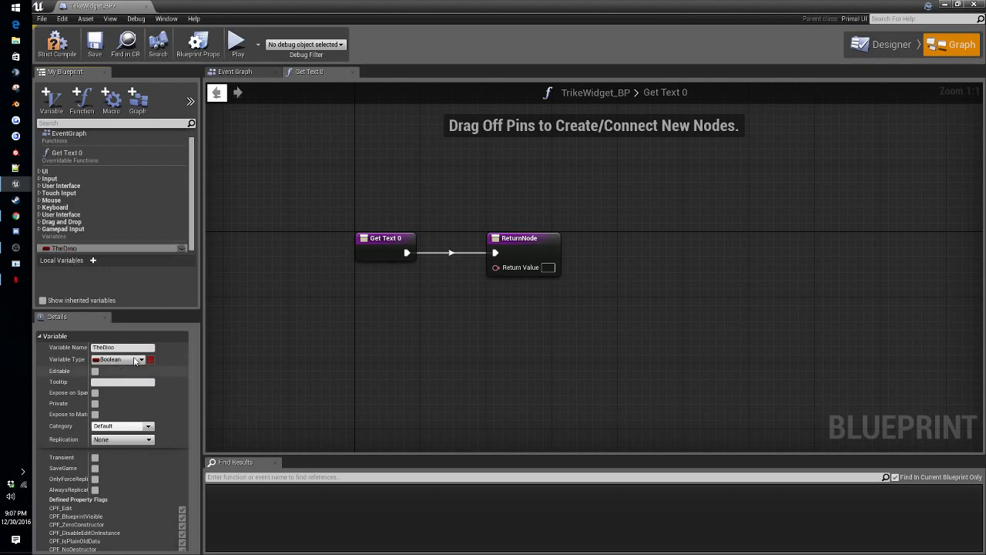
{"action": "left_click", "coordinate": [136, 361]}
{"action": "type", "text": "d"}
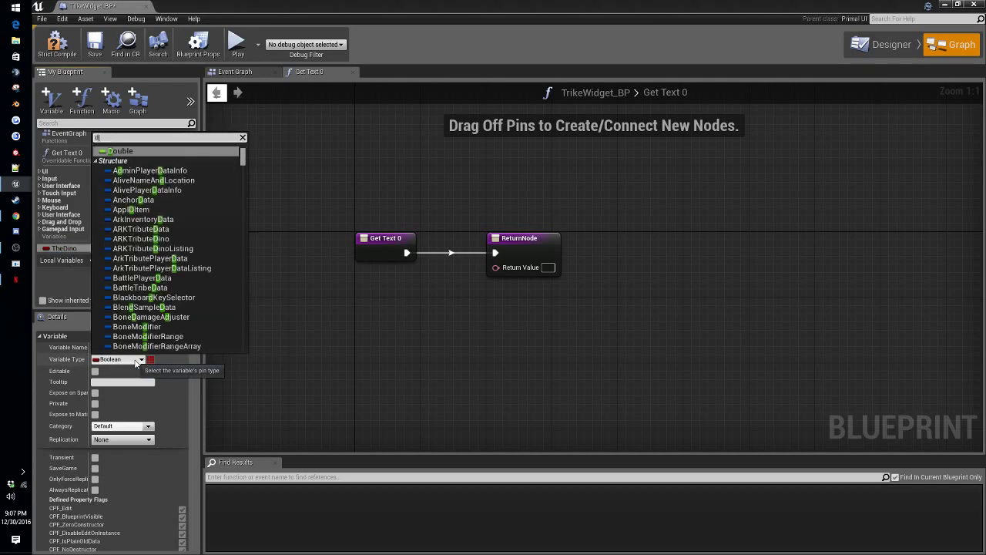
{"action": "type", "text": "inochara"}
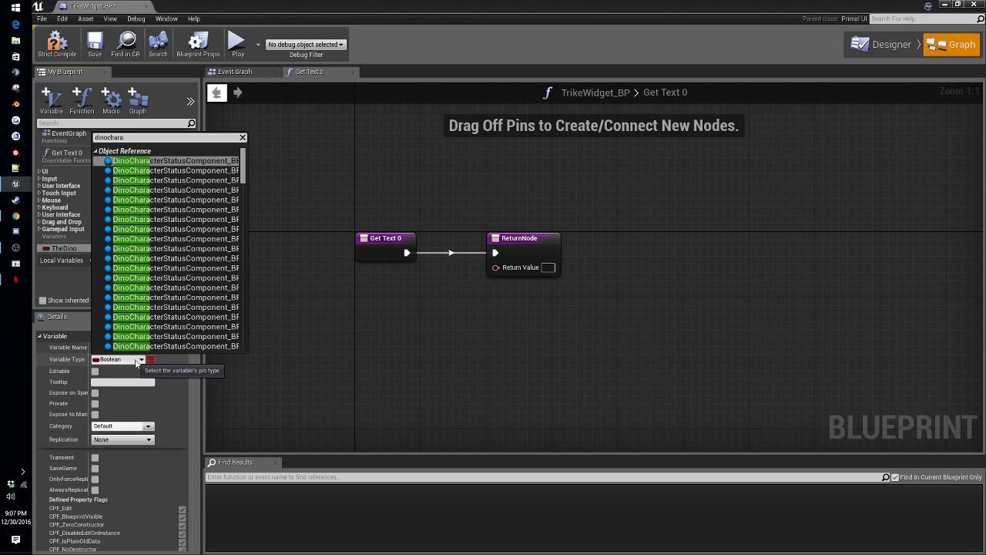
{"action": "scroll", "coordinate": [188, 270], "scroll_direction": "down", "scroll_amount": 5}
{"action": "scroll", "coordinate": [188, 270], "scroll_direction": "up", "scroll_amount": 5}
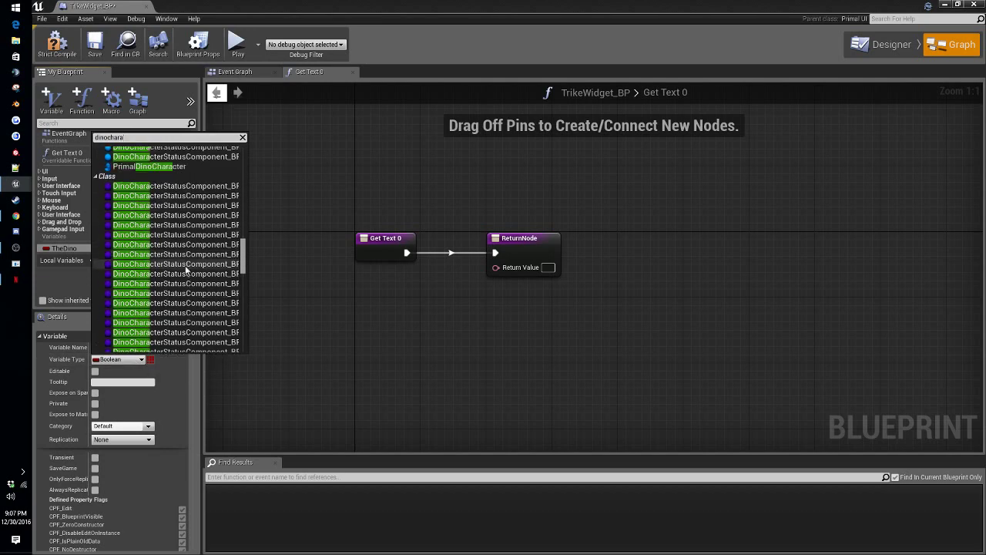
{"action": "left_click", "coordinate": [136, 167]}
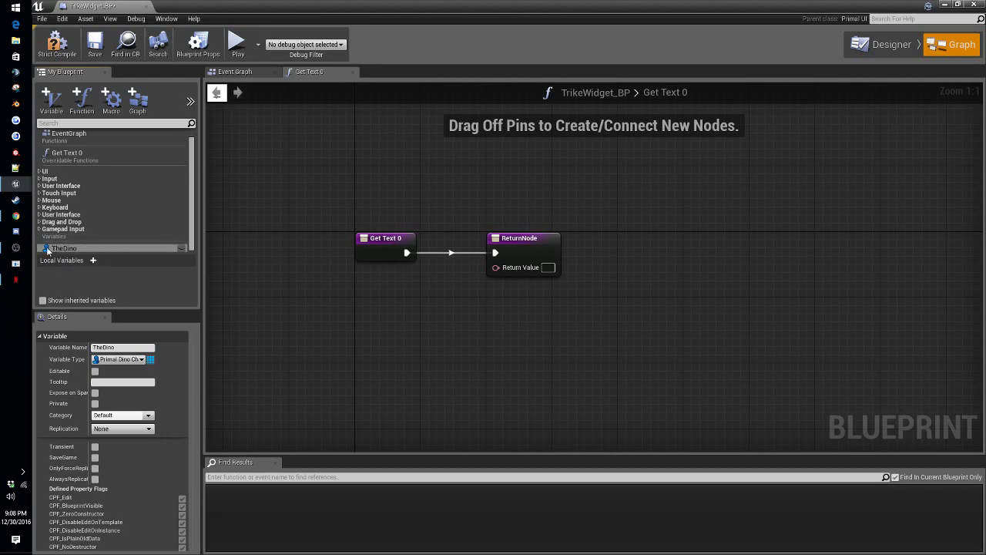
Step: Place a getter for TheDino in the Get Text 0 graph and get My Inventory Component from it
{"action": "left_click_drag", "start_coordinate": [45, 250], "coordinate": [240, 266]}
{"action": "left_click_drag", "start_coordinate": [339, 300], "coordinate": [401, 365]}
{"action": "left_click", "coordinate": [354, 311]}
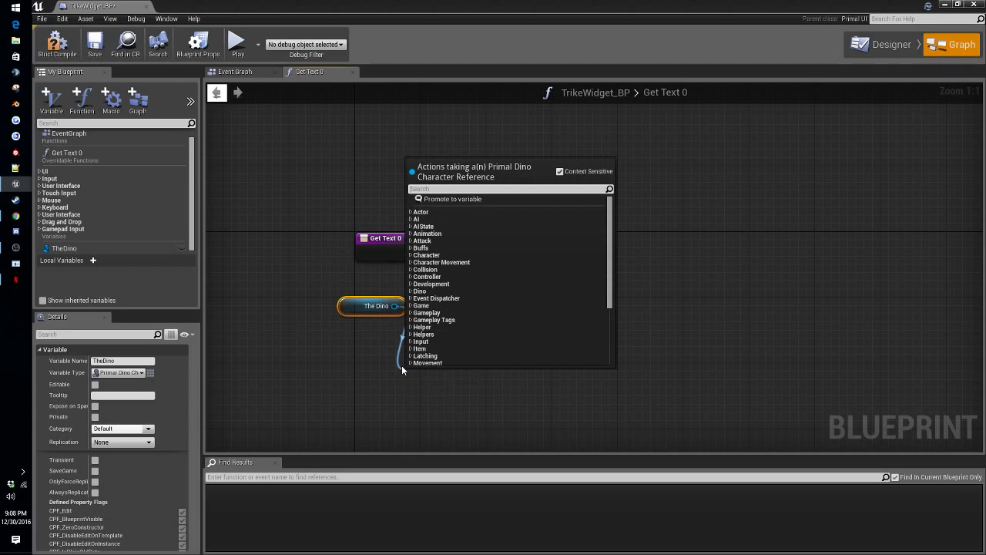
{"action": "left_click", "coordinate": [882, 44]}
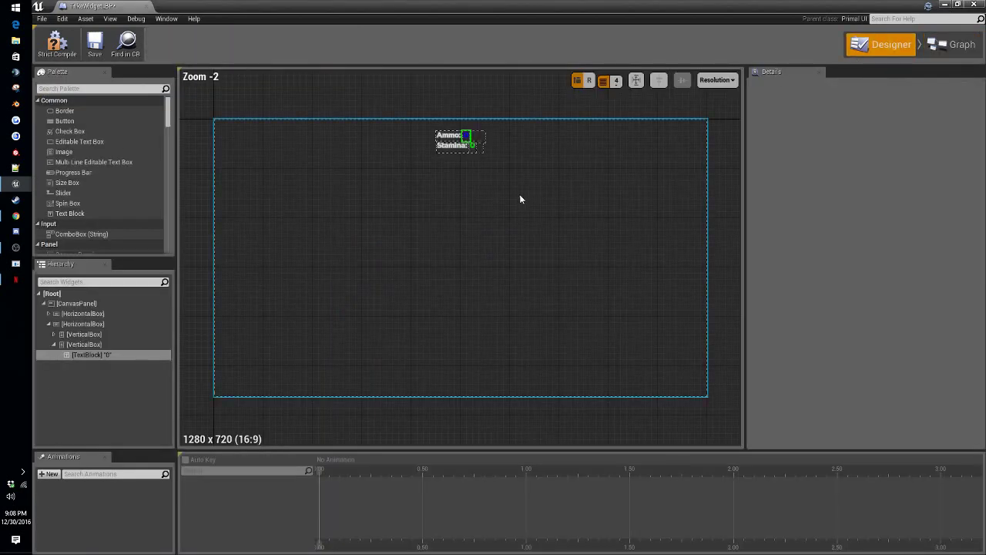
{"action": "left_click", "coordinate": [953, 44]}
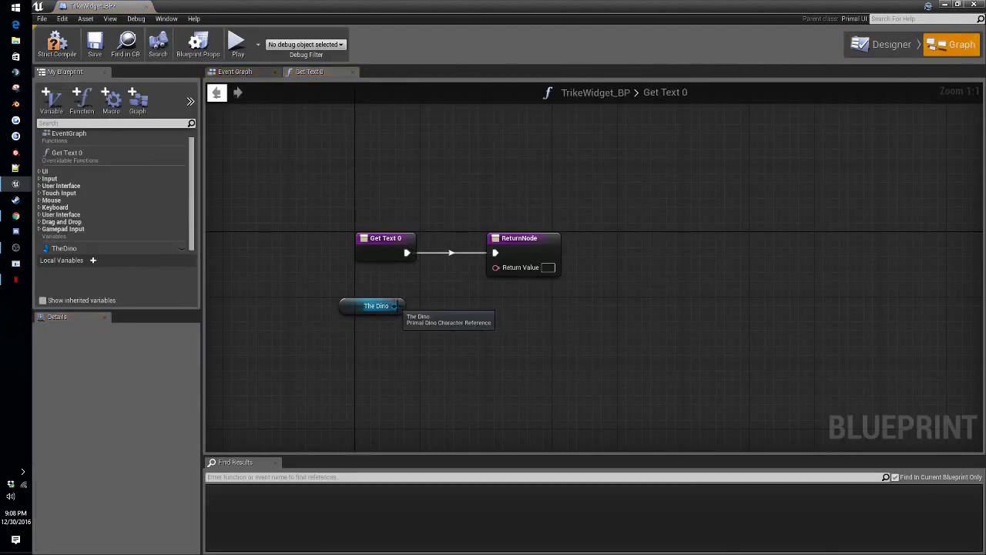
{"action": "left_click_drag", "start_coordinate": [395, 306], "coordinate": [429, 376]}
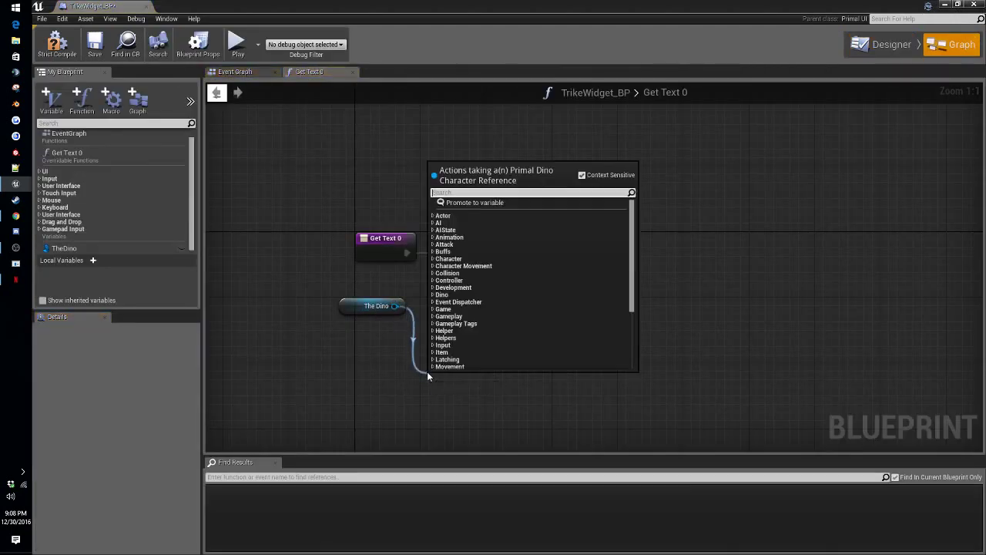
{"action": "type", "text": "invent"}
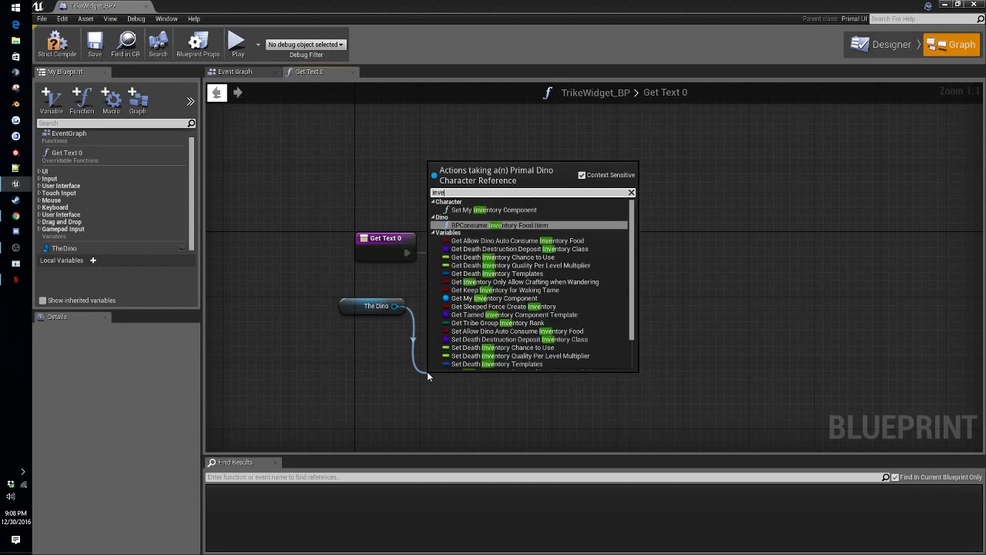
{"action": "left_click", "coordinate": [531, 299]}
Step: Add a BPGet Item Of Template node targeting My Inventory Component and place it beneath the ReturnNode
{"action": "left_click_drag", "start_coordinate": [542, 386], "coordinate": [506, 369]}
{"action": "type", "text": "bpg"}
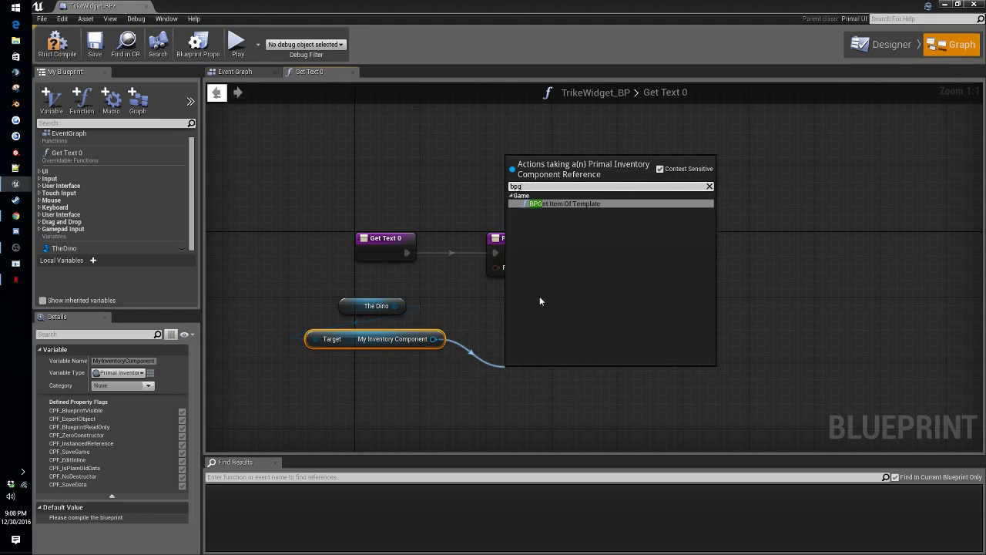
{"action": "left_click", "coordinate": [571, 208]}
{"action": "right_click_drag", "start_coordinate": [597, 329], "coordinate": [452, 219]}
{"action": "left_click_drag", "start_coordinate": [412, 258], "coordinate": [387, 201]}
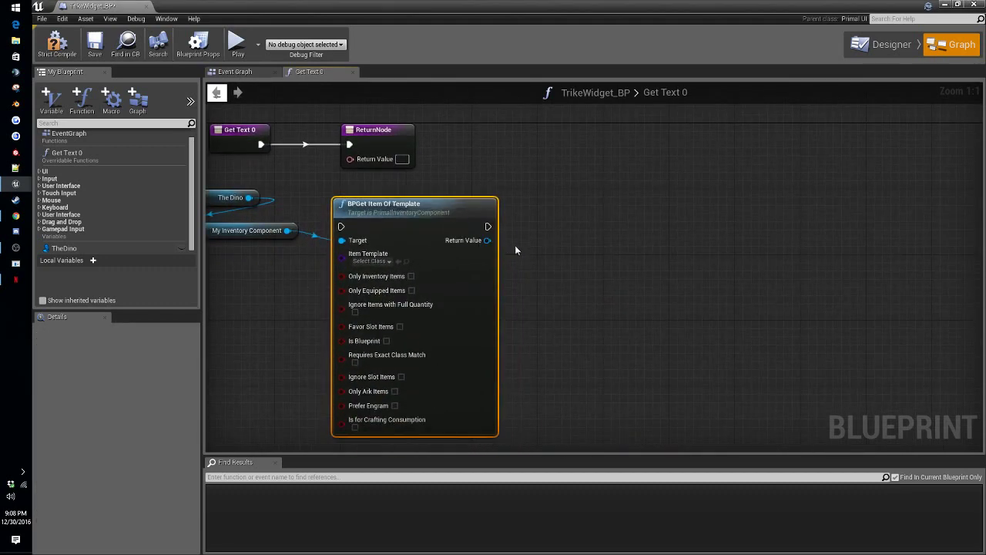
Step: Check the BPGet Item Of Template return value with an IsValid node and wire its execution from the item node
{"action": "left_click_drag", "start_coordinate": [488, 241], "coordinate": [556, 261]}
{"action": "type", "text": "isvali"}
{"action": "left_click", "coordinate": [602, 334]}
{"action": "left_click_drag", "start_coordinate": [600, 282], "coordinate": [583, 225]}
{"action": "left_click_drag", "start_coordinate": [487, 226], "coordinate": [546, 227]}
{"action": "right_click_drag", "start_coordinate": [513, 189], "coordinate": [472, 231]}
Step: Get Item Quantity from the BPGet Item Of Template return value and place it beneath the IsValid node
{"action": "left_click_drag", "start_coordinate": [460, 282], "coordinate": [539, 379]}
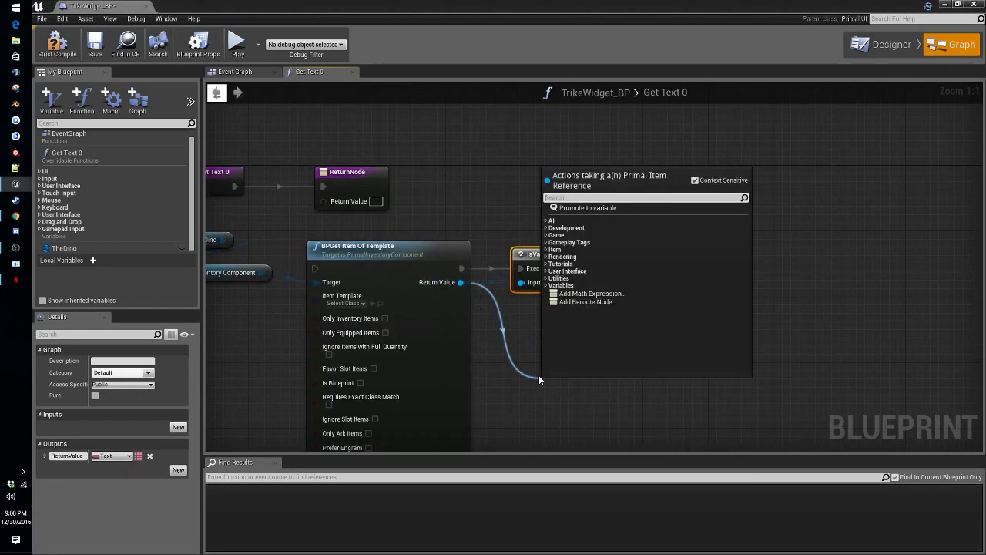
{"action": "type", "text": "quan"}
{"action": "left_click", "coordinate": [585, 295]}
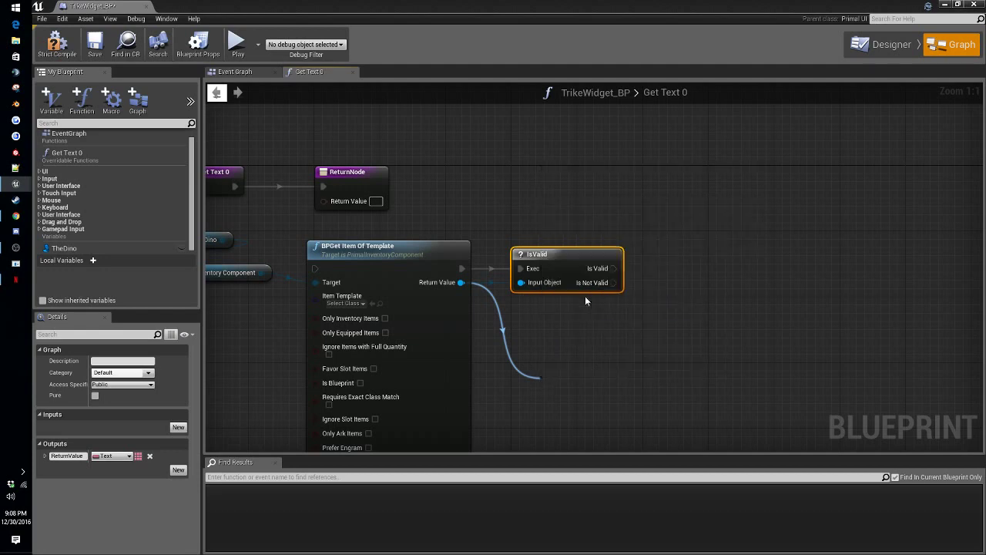
{"action": "left_click_drag", "start_coordinate": [581, 390], "coordinate": [557, 316]}
{"action": "right_click_drag", "start_coordinate": [531, 170], "coordinate": [539, 185]}
Step: Move the ReturnNode past the IsValid node and wire the Get Text 0 entry's execution into BPGet Item Of Template
{"action": "left_click_drag", "start_coordinate": [356, 192], "coordinate": [798, 192]}
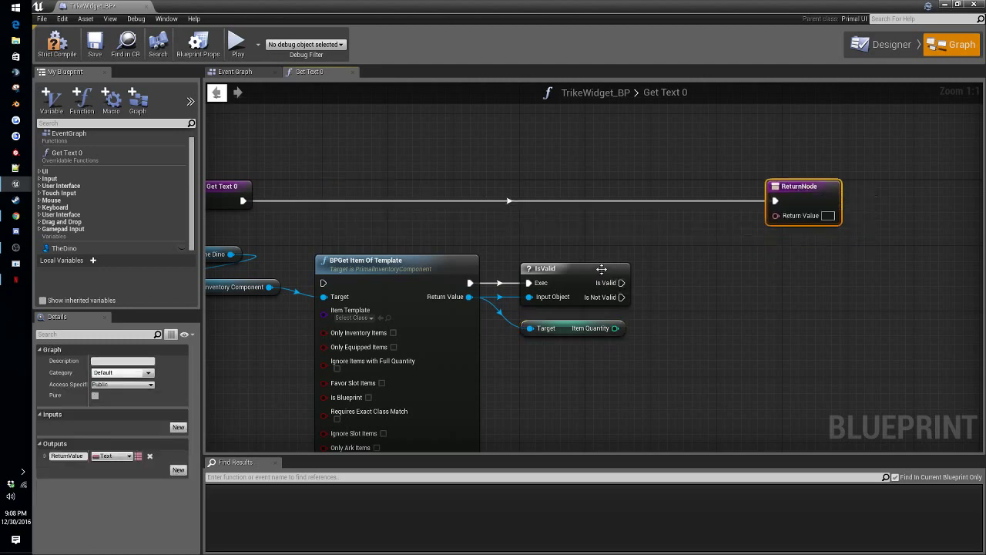
{"action": "right_click_drag", "start_coordinate": [543, 241], "coordinate": [630, 255]}
{"action": "left_click_drag", "start_coordinate": [329, 216], "coordinate": [411, 297]}
{"action": "left_click_drag", "start_coordinate": [306, 204], "coordinate": [295, 229]}
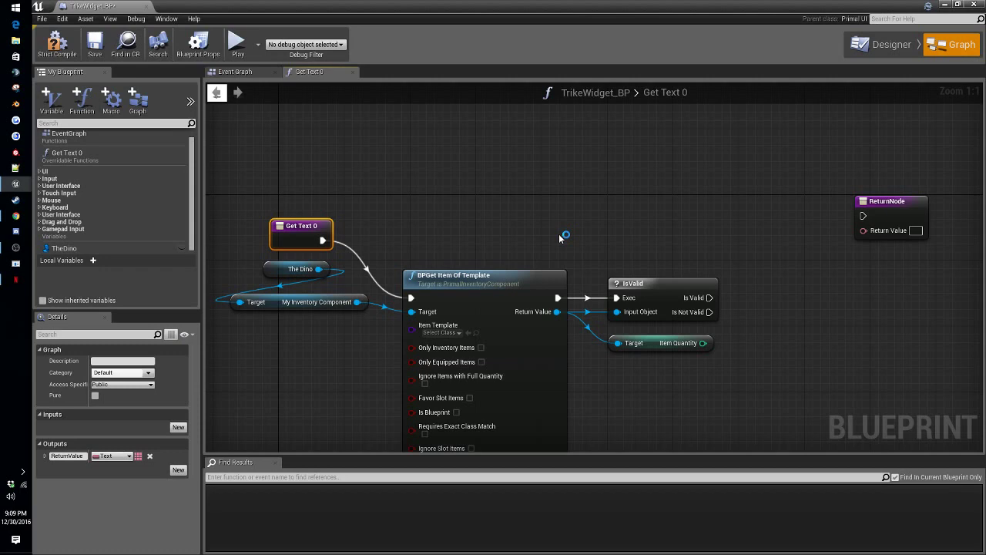
Step: Create a variable named TheQty and set its type to Text
{"action": "right_click_drag", "start_coordinate": [661, 242], "coordinate": [660, 268]}
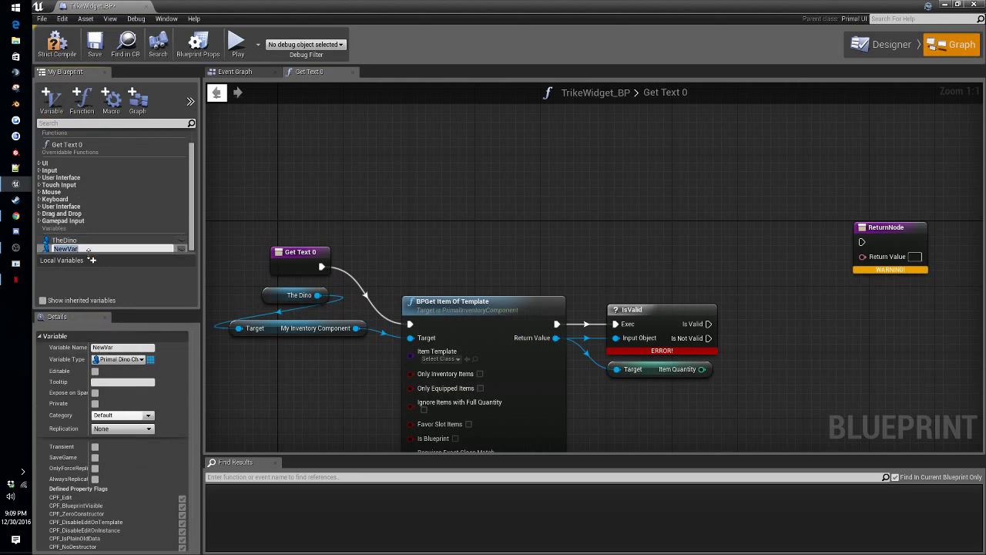
{"action": "type", "text": "TheQty"}
{"action": "key", "text": "Return"}
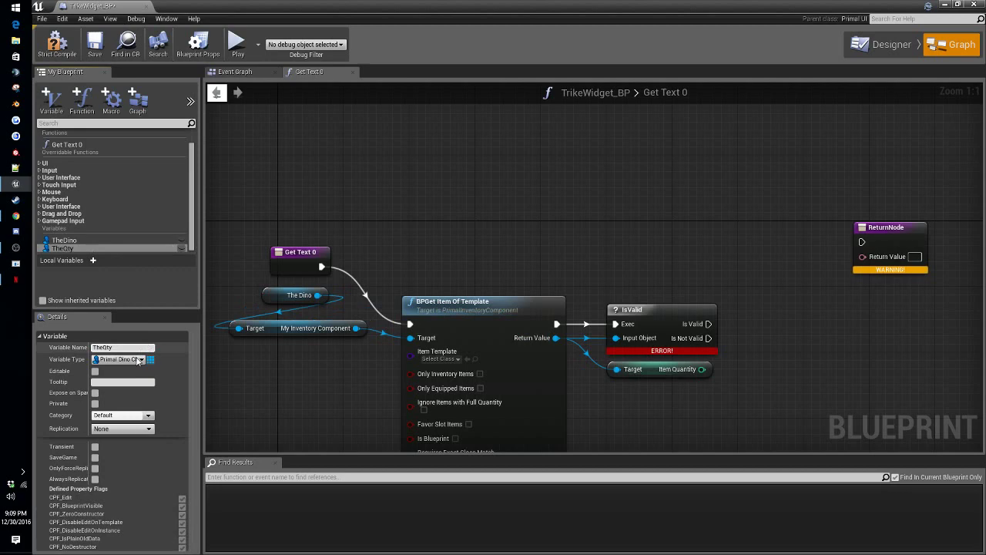
{"action": "left_click", "coordinate": [117, 359]}
{"action": "left_click", "coordinate": [115, 220]}
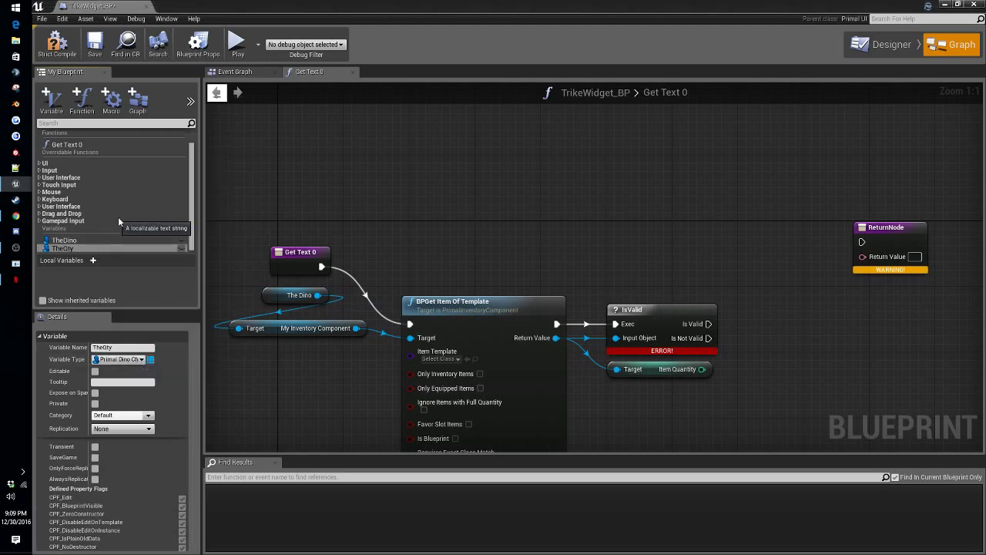
Step: Place two TheQty setters above the IsValid node and a TheQty getter feeding the ReturnNode's Return Value
{"action": "left_click_drag", "start_coordinate": [52, 252], "coordinate": [632, 172]}
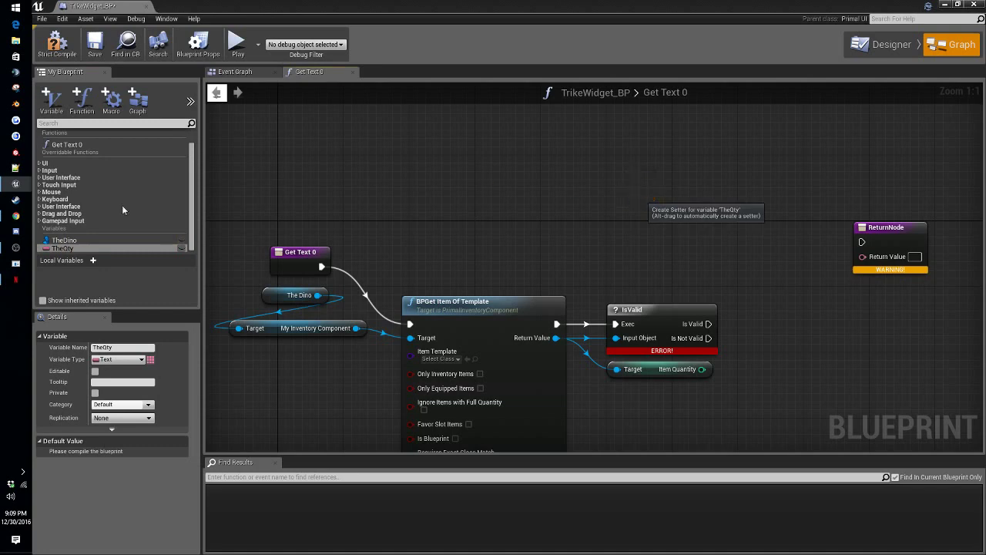
{"action": "left_click_drag", "start_coordinate": [61, 249], "coordinate": [652, 244]}
{"action": "left_click", "coordinate": [659, 266]}
{"action": "left_click_drag", "start_coordinate": [61, 248], "coordinate": [870, 259], "text": "ctrl"}
{"action": "left_click_drag", "start_coordinate": [675, 181], "coordinate": [700, 206]}
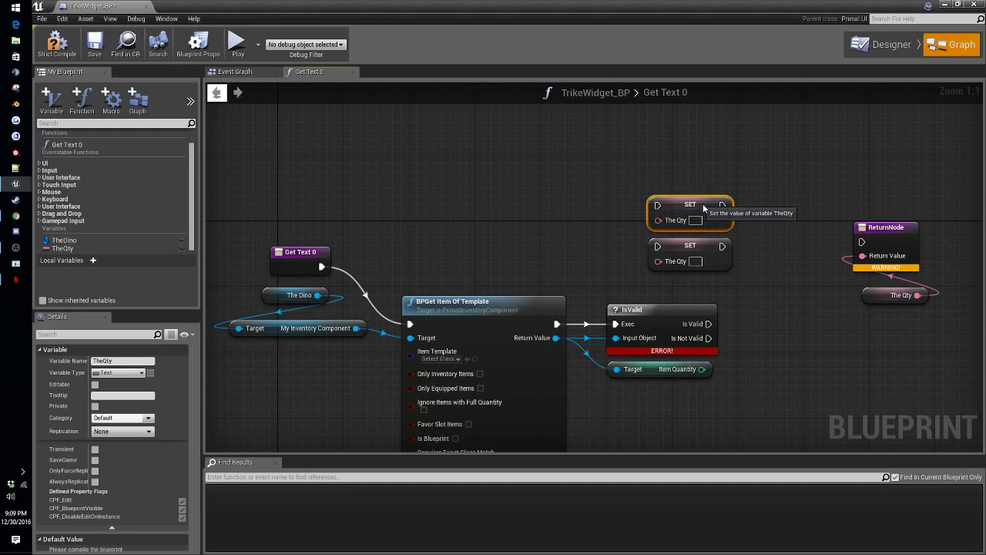
Step: Move both TheQty setters beside IsValid and wire Is Valid to one and Is Not Valid to the other
{"action": "left_click", "coordinate": [704, 266], "text": "ctrl"}
{"action": "left_click_drag", "start_coordinate": [699, 248], "coordinate": [788, 345]}
{"action": "left_click_drag", "start_coordinate": [708, 338], "coordinate": [748, 303]}
{"action": "right_click_drag", "start_coordinate": [766, 278], "coordinate": [679, 236]}
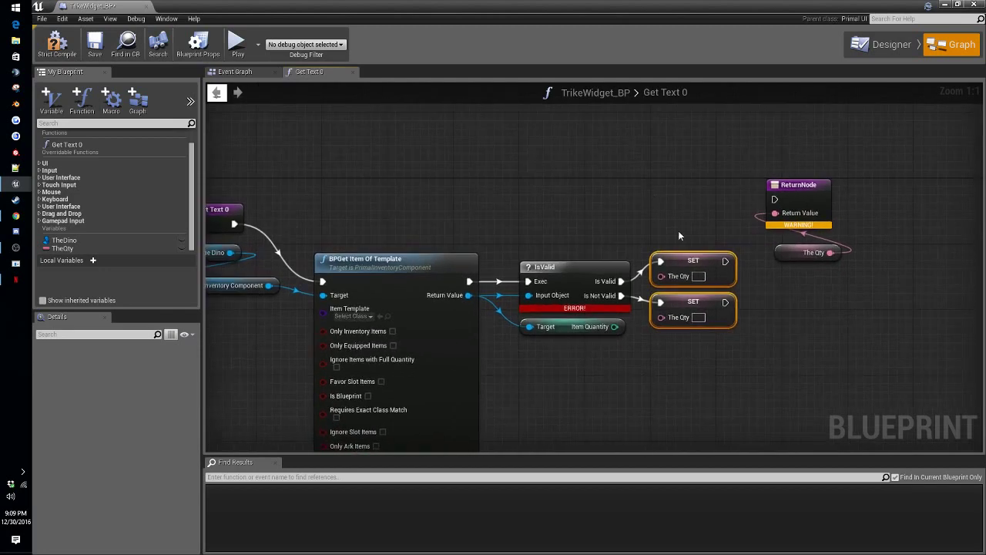
Step: Feed Item Quantity through To Text (Int) into the Is Valid branch's TheQty setter, and set the Is Not Valid setter's value to 0
{"action": "left_click_drag", "start_coordinate": [586, 327], "coordinate": [544, 425]}
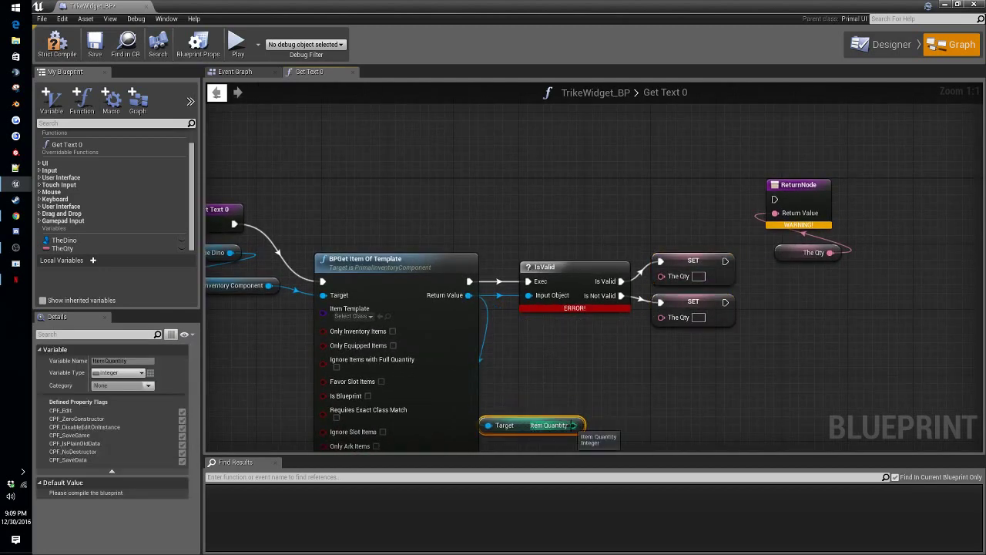
{"action": "left_click_drag", "start_coordinate": [573, 424], "coordinate": [663, 275]}
{"action": "left_click_drag", "start_coordinate": [609, 338], "coordinate": [574, 331]}
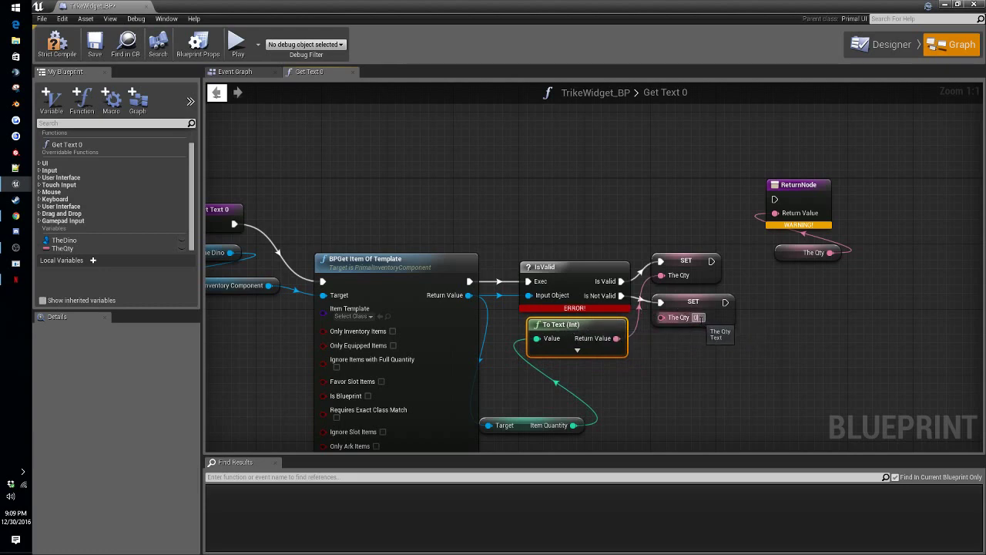
Step: Move the ReturnNode and its TheQty getter level with the setters, wire both setters into it, and tuck Item Quantity under To Text (Int)
{"action": "left_click_drag", "start_coordinate": [780, 144], "coordinate": [806, 292]}
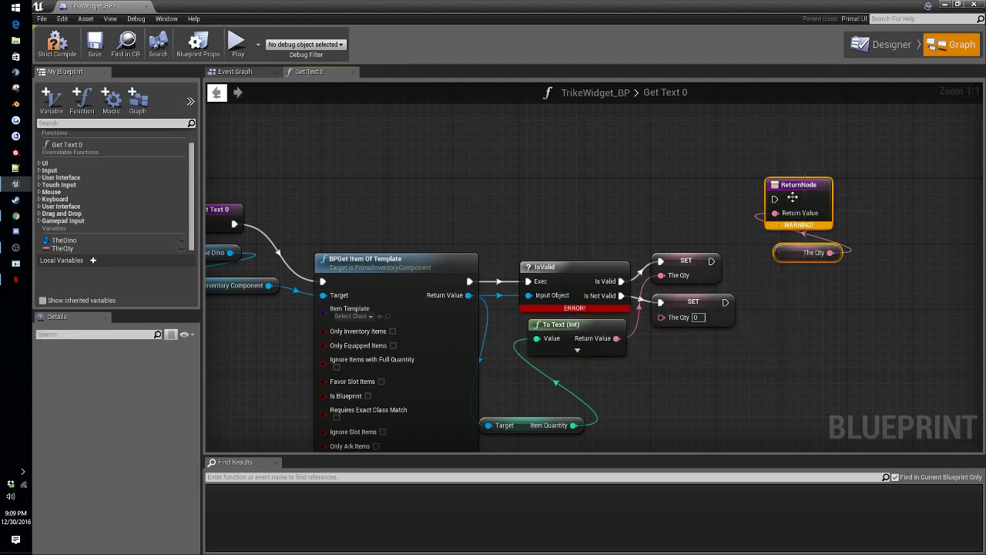
{"action": "left_click_drag", "start_coordinate": [793, 197], "coordinate": [793, 272]}
{"action": "left_click_drag", "start_coordinate": [711, 261], "coordinate": [774, 273]}
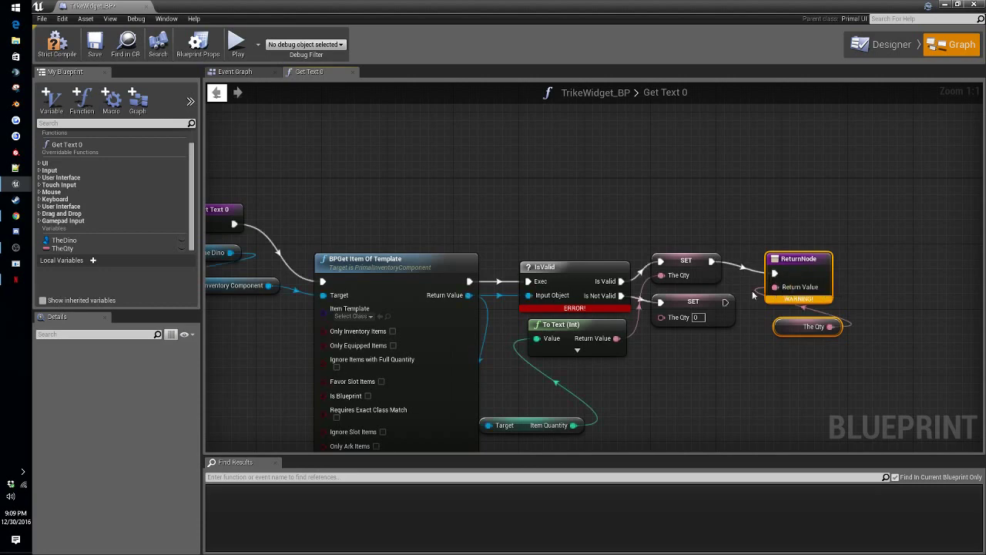
{"action": "left_click_drag", "start_coordinate": [726, 302], "coordinate": [774, 272]}
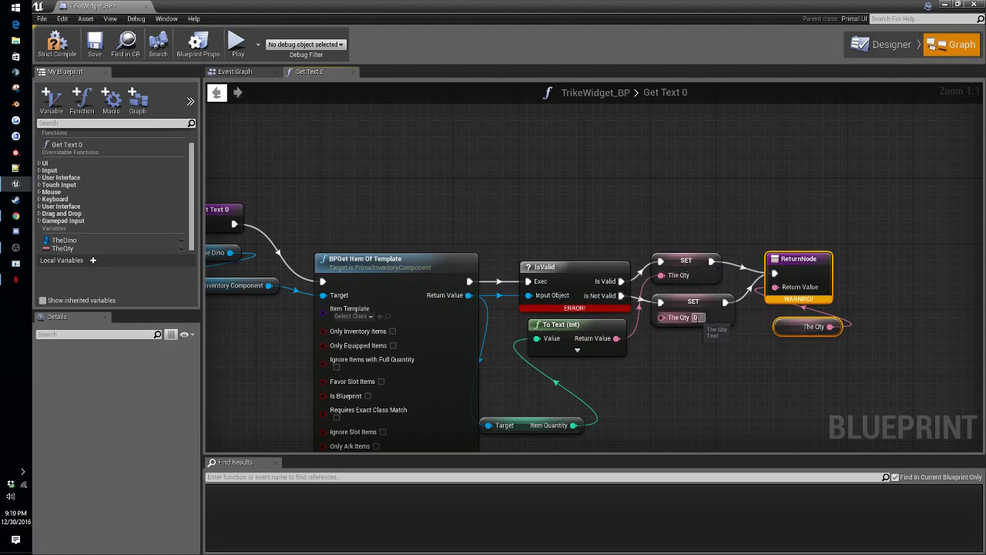
{"action": "left_click_drag", "start_coordinate": [524, 432], "coordinate": [573, 381]}
Step: Set the Item Template of BPGet Item Of Template to PrimalItemResource_Stone
{"action": "right_click_drag", "start_coordinate": [505, 379], "coordinate": [621, 309]}
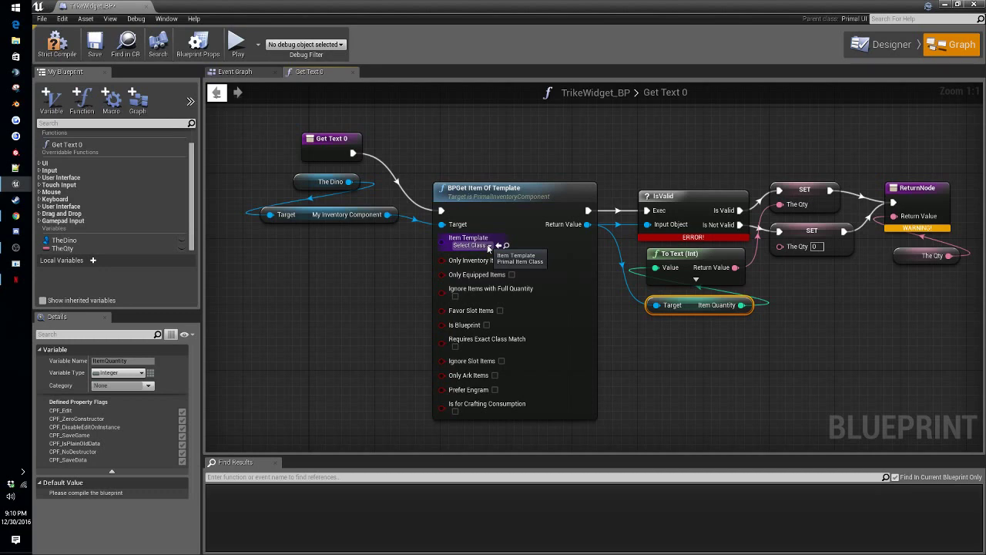
{"action": "left_click", "coordinate": [489, 246]}
{"action": "type", "text": "ssto"}
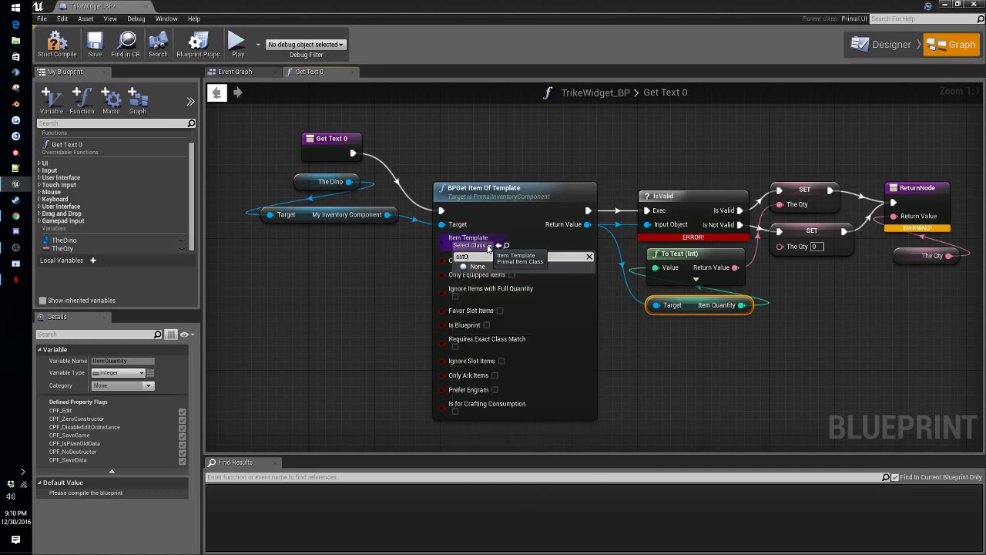
{"action": "key", "text": "BackSpace"}
{"action": "key", "text": "BackSpace"}
{"action": "type", "text": "tone"}
{"action": "left_click", "coordinate": [529, 319]}
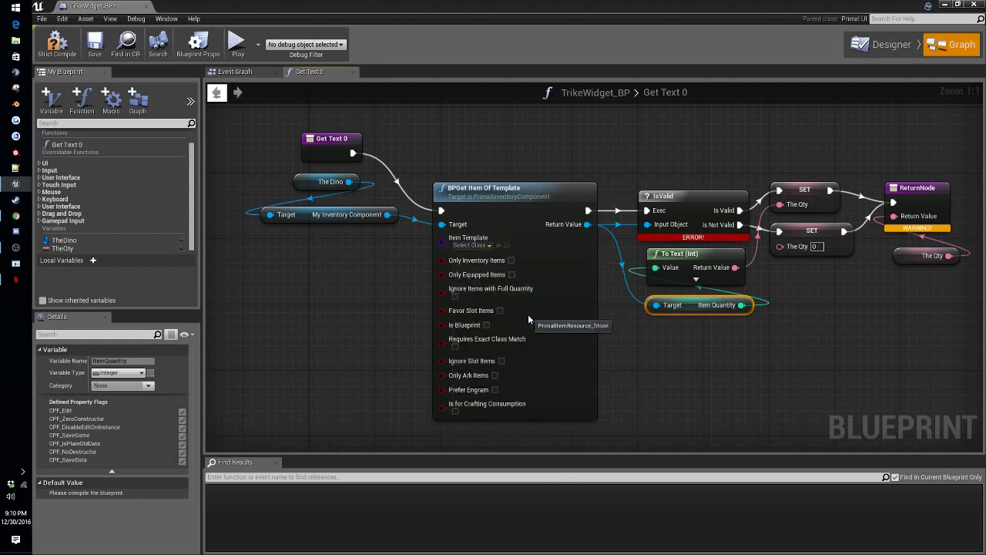
{"action": "right_click_drag", "start_coordinate": [566, 174], "coordinate": [496, 203]}
Step: Create a binding function for the text of the Stamina row's 0 text block
{"action": "left_click", "coordinate": [883, 44]}
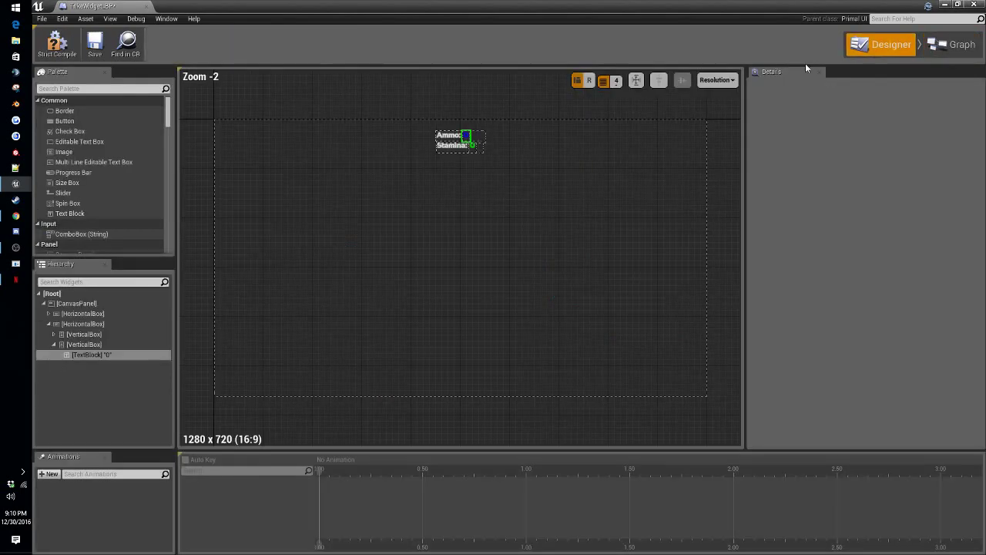
{"action": "left_click", "coordinate": [473, 146]}
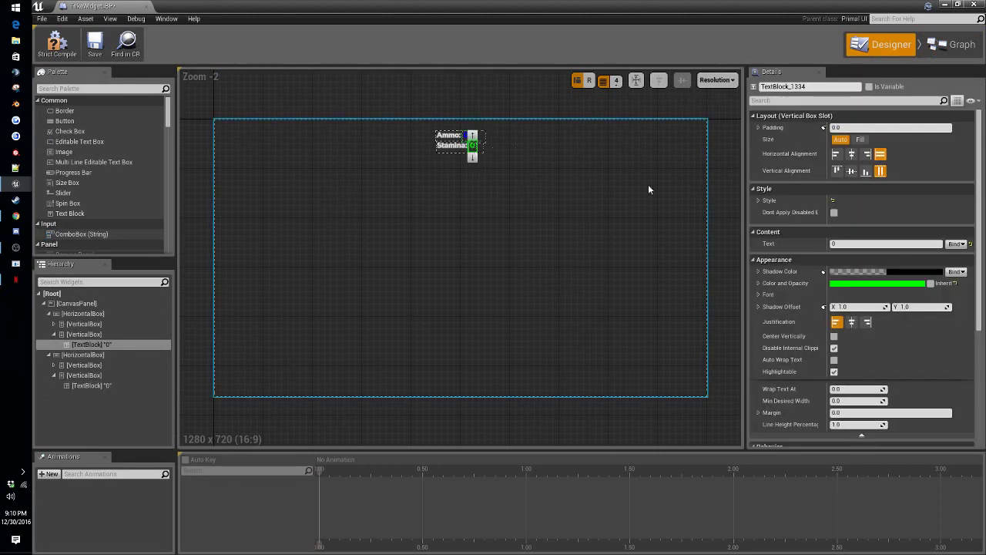
{"action": "left_click", "coordinate": [960, 245]}
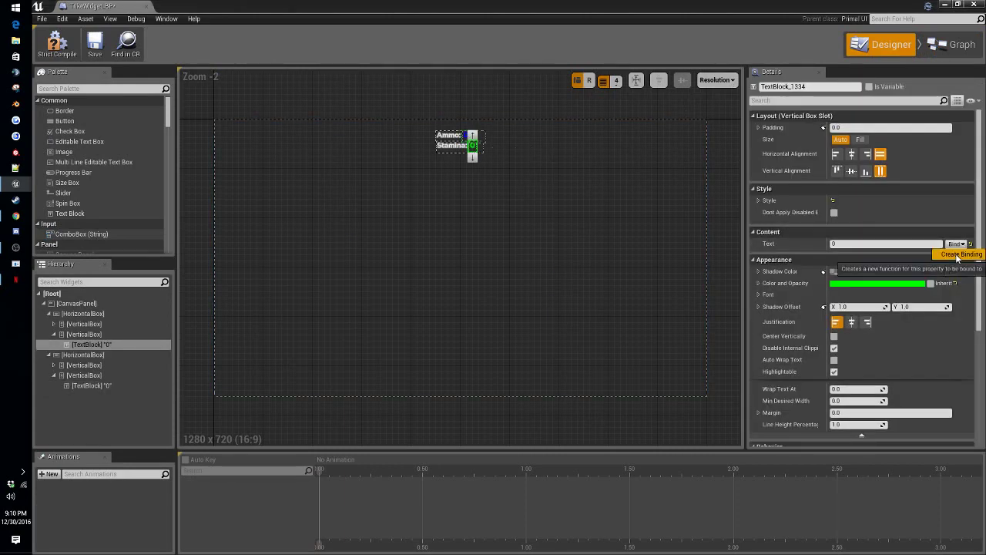
{"action": "left_click", "coordinate": [956, 266]}
{"action": "scroll", "coordinate": [115, 215], "scroll_direction": "down", "scroll_amount": 1}
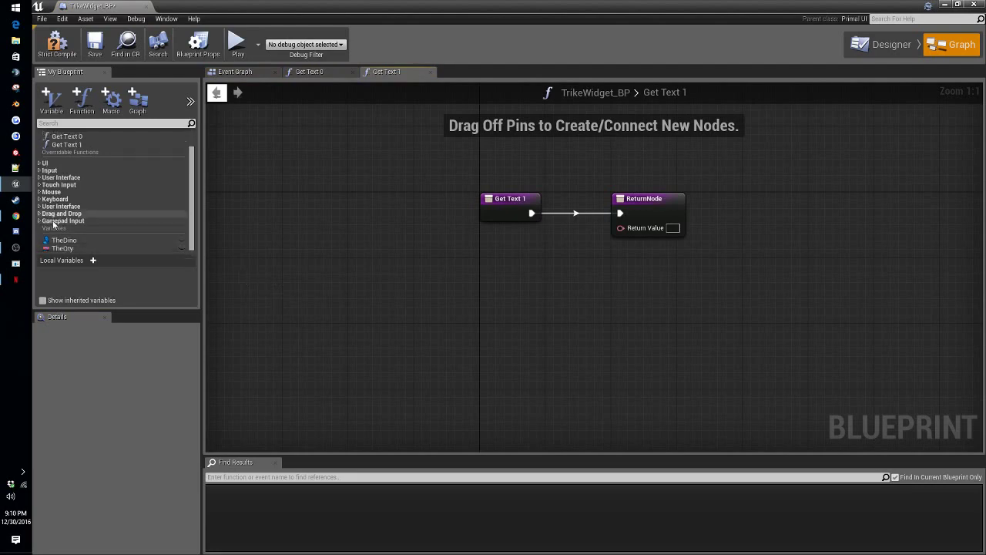
Step: Add a TheDino getter to Get Text 1, pull My Character Status Component from it, and place that node just beneath TheDino
{"action": "left_click_drag", "start_coordinate": [64, 240], "coordinate": [501, 319]}
{"action": "left_click", "coordinate": [420, 322]}
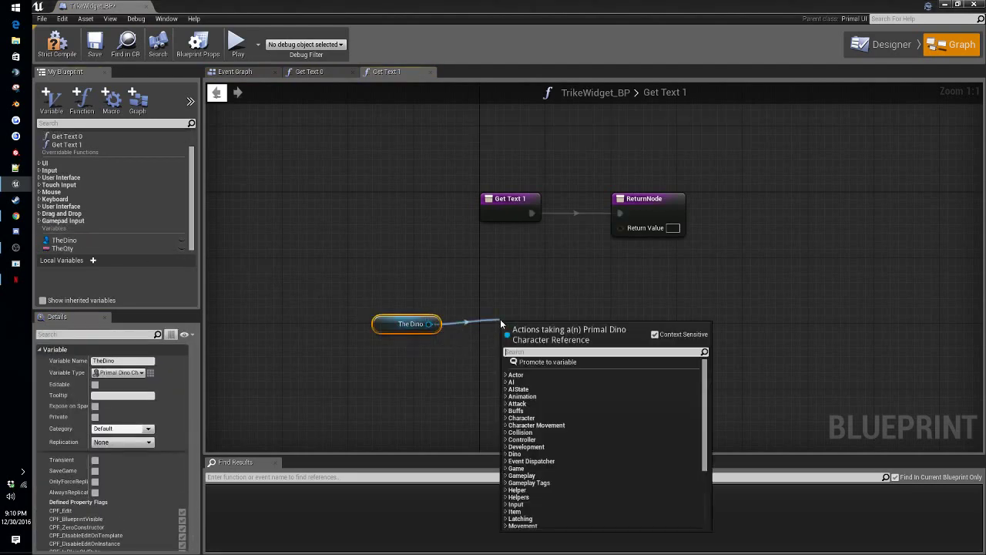
{"action": "type", "text": "stat"}
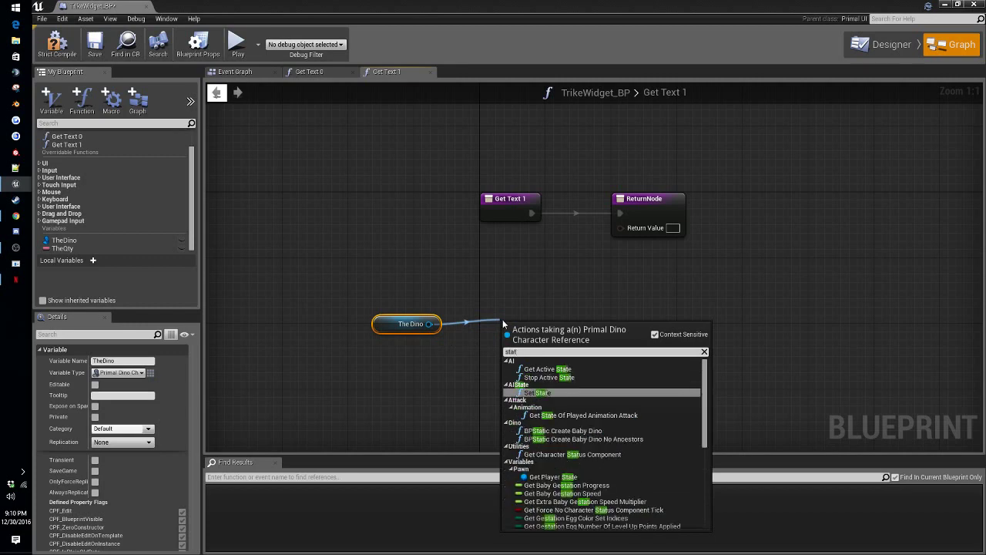
{"action": "scroll", "coordinate": [593, 453], "scroll_direction": "down", "scroll_amount": 5}
{"action": "left_click", "coordinate": [578, 377]}
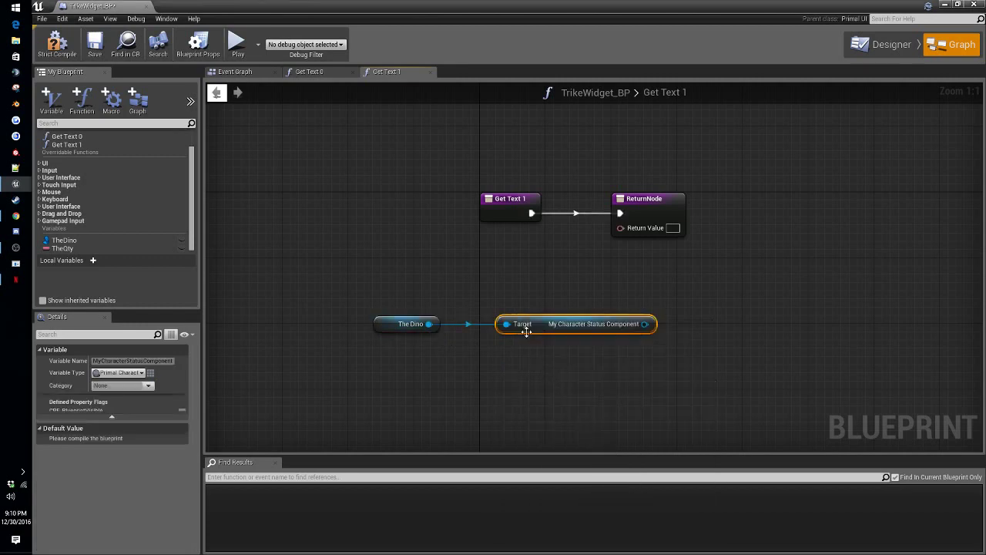
{"action": "left_click_drag", "start_coordinate": [546, 323], "coordinate": [382, 347]}
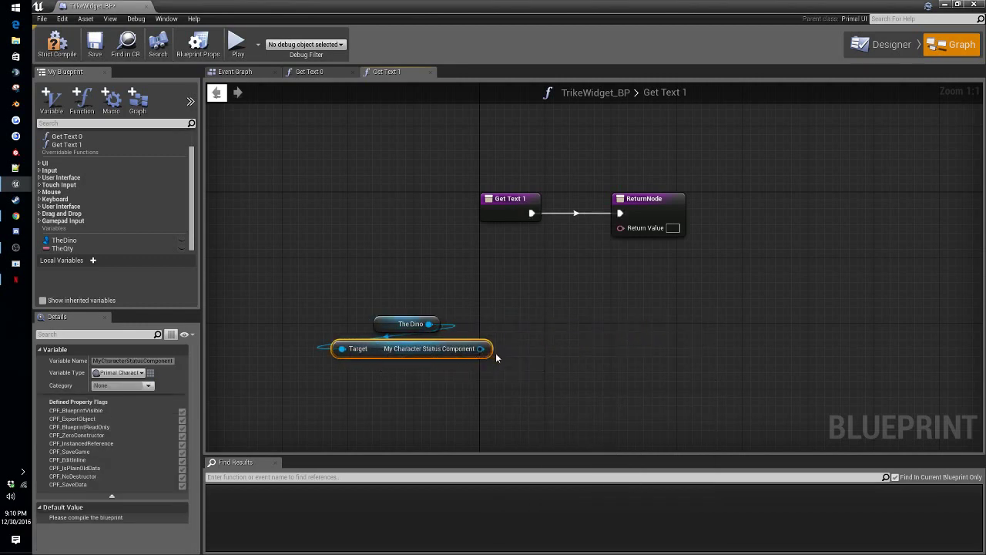
Step: Add BPGet Current Status Value targeting My Character Status Component, place it above TheDino, and set its Value Type to Stamina
{"action": "left_click_drag", "start_coordinate": [482, 351], "coordinate": [516, 303]}
{"action": "type", "text": "bp"}
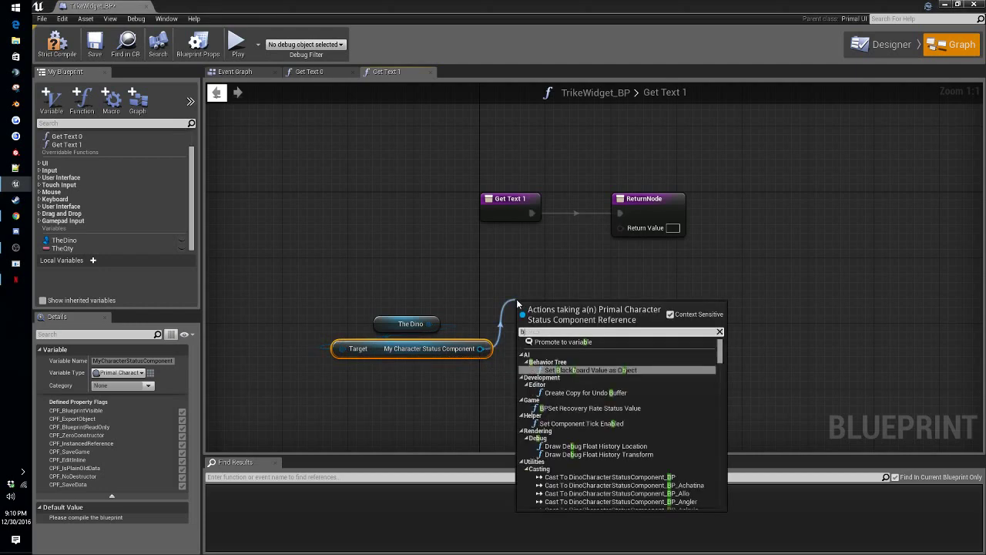
{"action": "type", "text": "ge"}
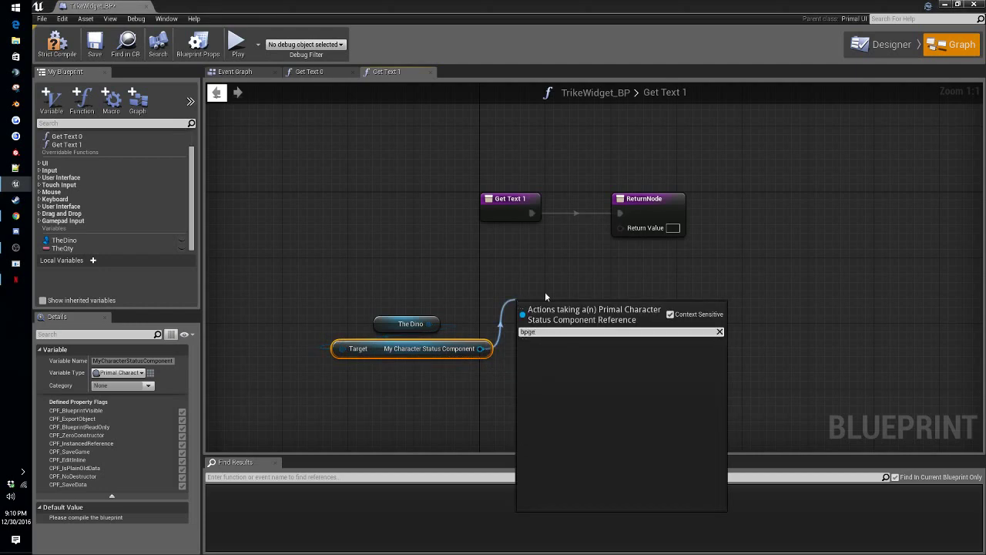
{"action": "left_click", "coordinate": [670, 314]}
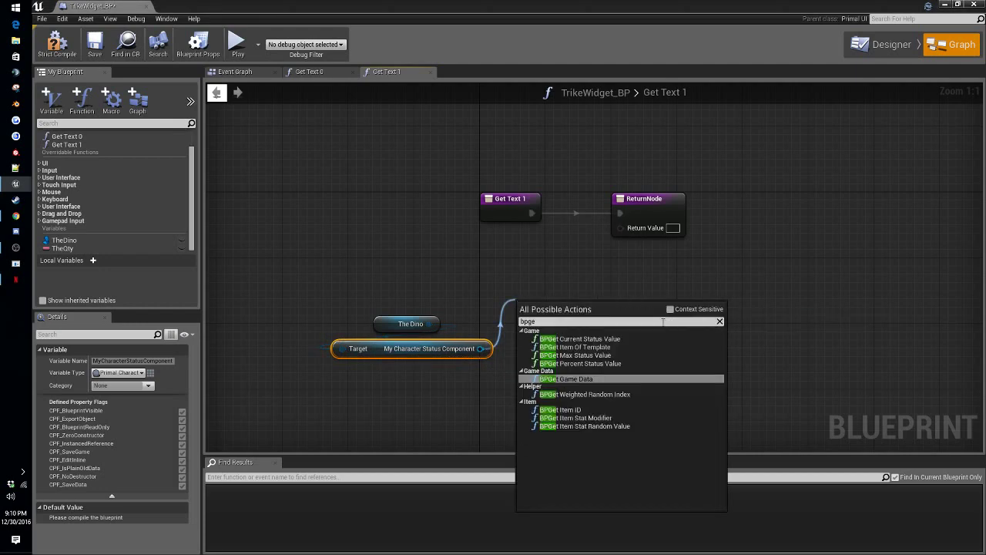
{"action": "left_click", "coordinate": [577, 339]}
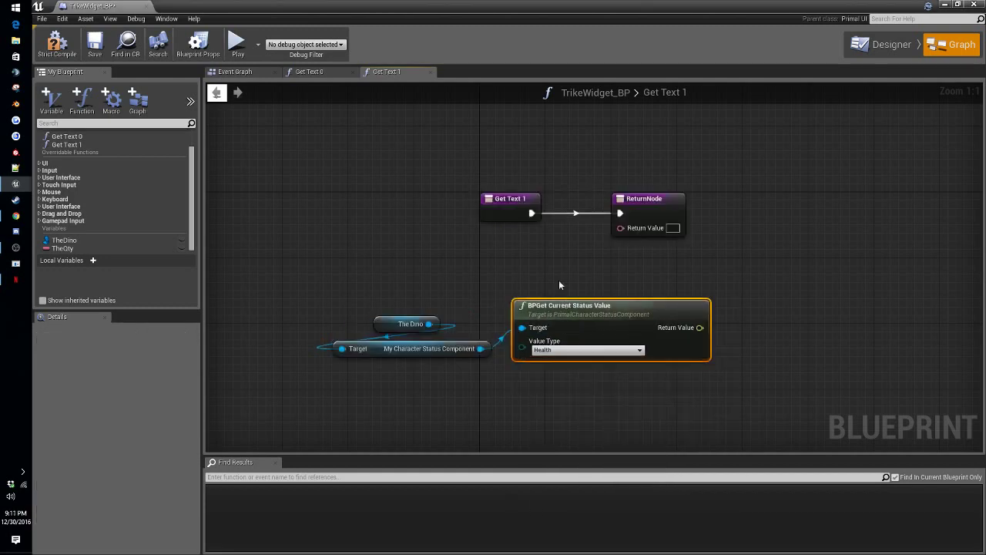
{"action": "mouse_move", "coordinate": [575, 306]}
{"action": "left_mouse_down"}
{"action": "mouse_move", "coordinate": [583, 289]}
{"action": "mouse_move", "coordinate": [467, 239]}
{"action": "mouse_move", "coordinate": [362, 247]}
{"action": "mouse_move", "coordinate": [369, 239]}
{"action": "left_mouse_up"}
{"action": "left_click", "coordinate": [382, 283]}
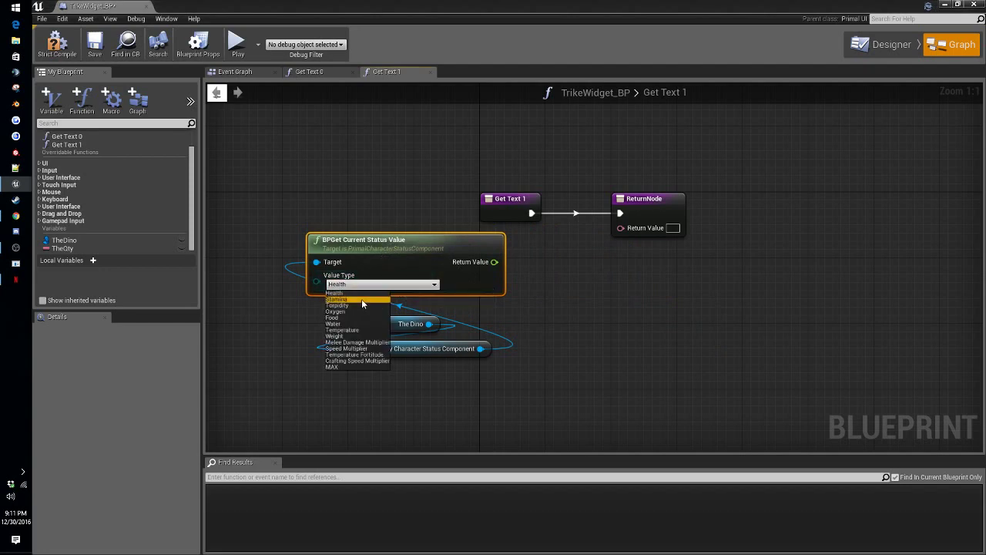
{"action": "left_click", "coordinate": [361, 299]}
Step: Feed the stamina value through To Text (Float) into the ReturnNode, with Maximum Fractional Digits set to 0, and space out the nodes
{"action": "left_click_drag", "start_coordinate": [494, 262], "coordinate": [617, 237]}
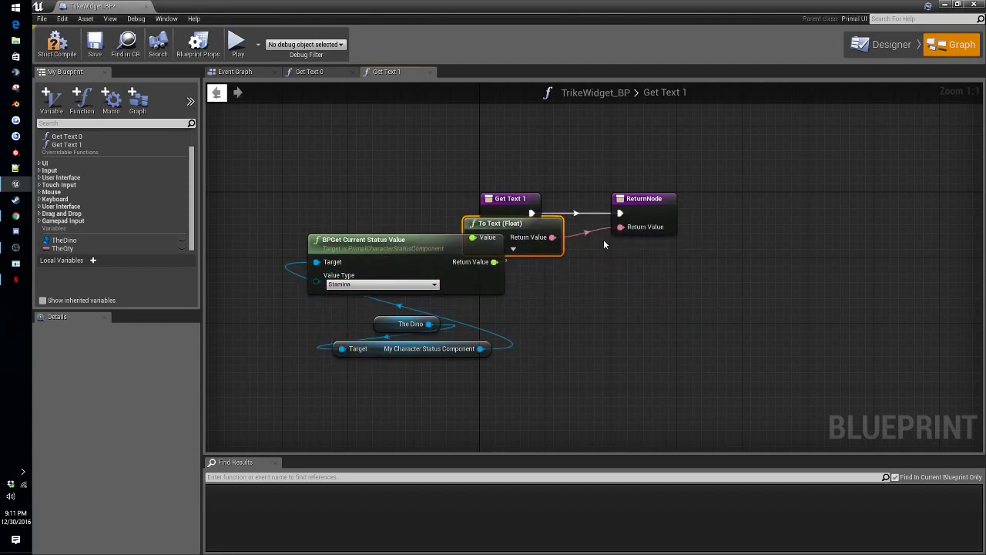
{"action": "left_click_drag", "start_coordinate": [518, 229], "coordinate": [586, 260]}
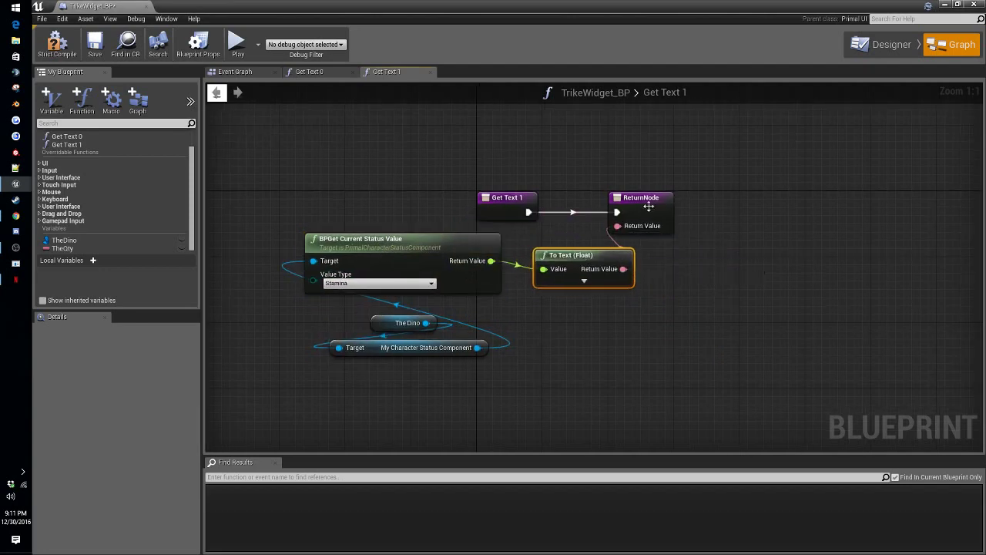
{"action": "left_click", "coordinate": [584, 283]}
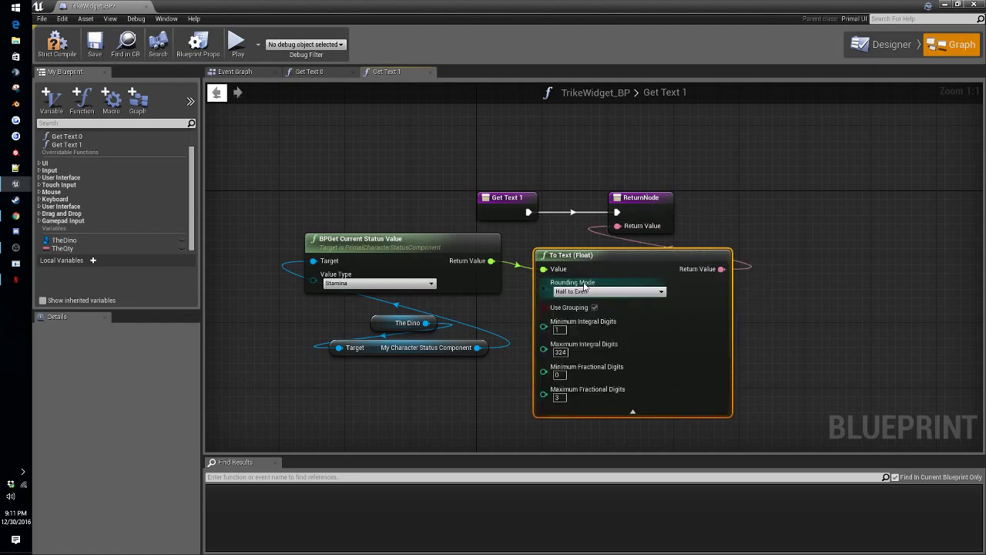
{"action": "left_click", "coordinate": [565, 398]}
{"action": "type", "text": "0"}
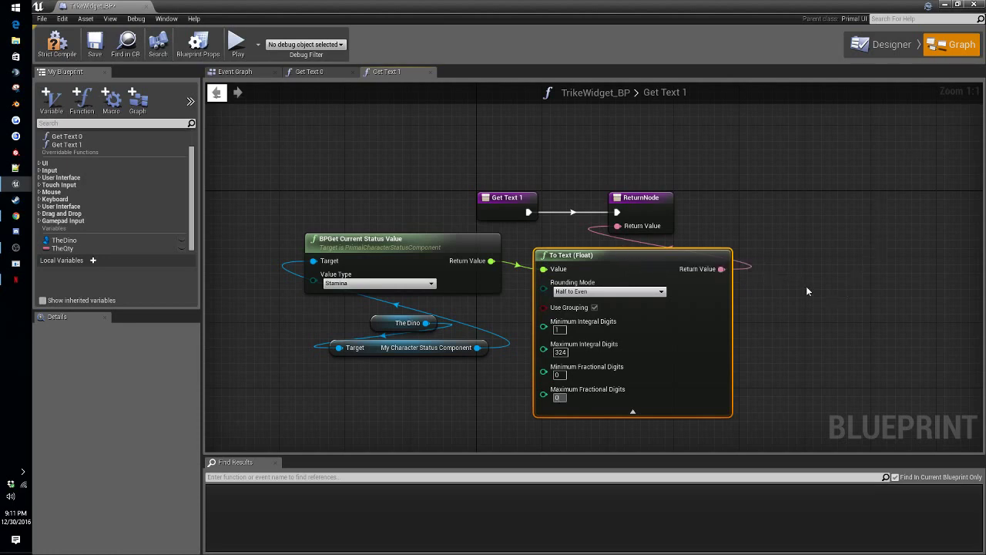
{"action": "left_click", "coordinate": [633, 411]}
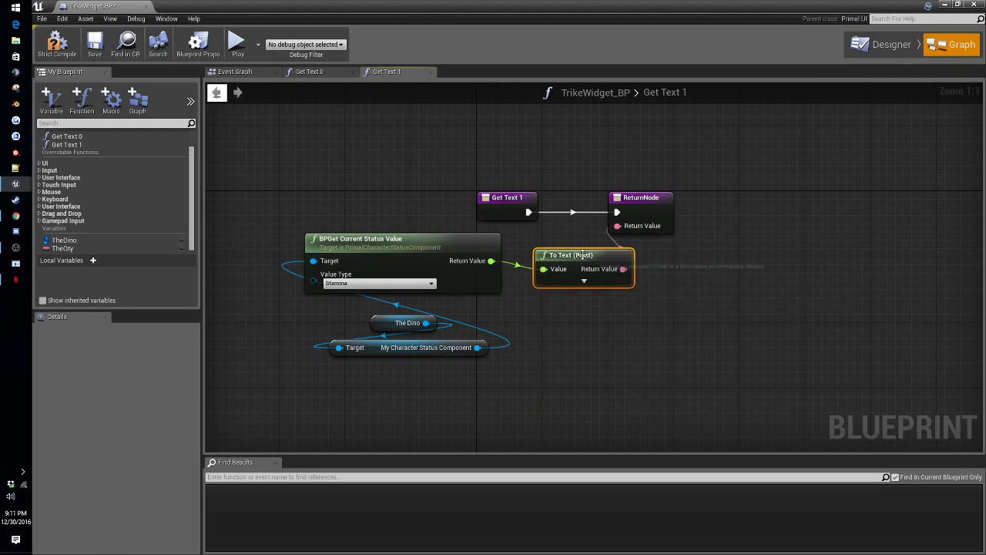
{"action": "left_click_drag", "start_coordinate": [665, 202], "coordinate": [690, 202]}
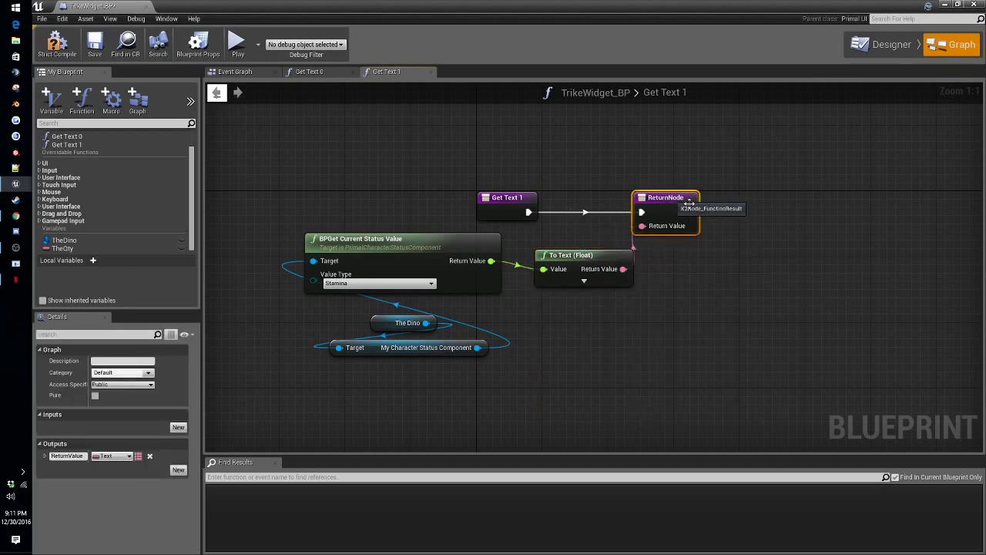
{"action": "right_click_drag", "start_coordinate": [845, 221], "coordinate": [880, 205]}
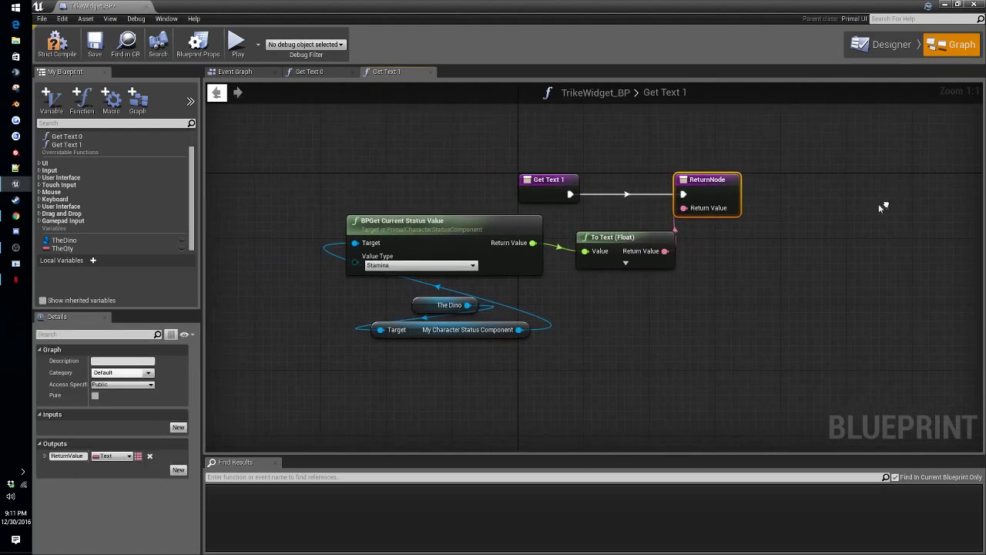
Step: Save and compile TrikeWidget_BP, leave its window, and switch to the Trike_Character_BP_Saddle_Test event graph
{"action": "left_click", "coordinate": [95, 45]}
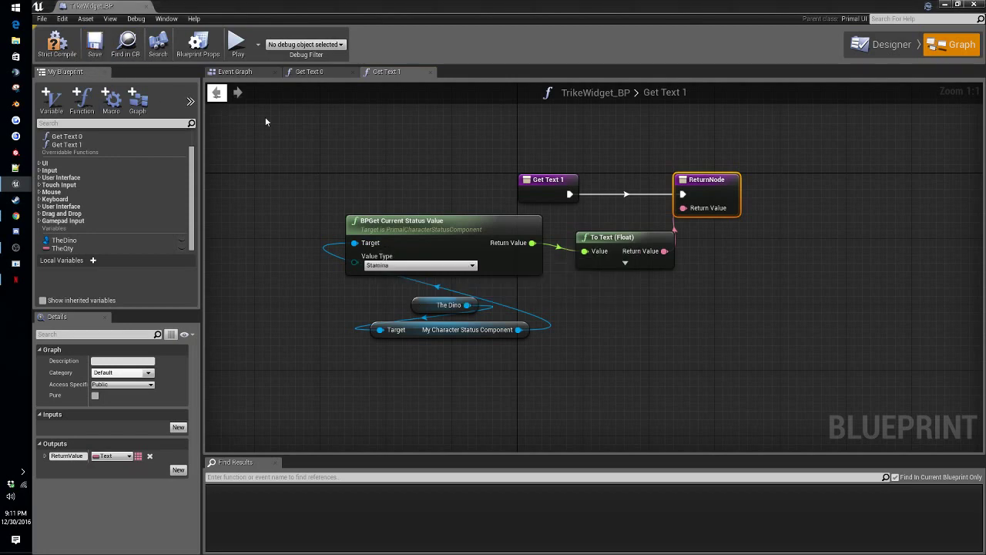
{"action": "left_click", "coordinate": [55, 46]}
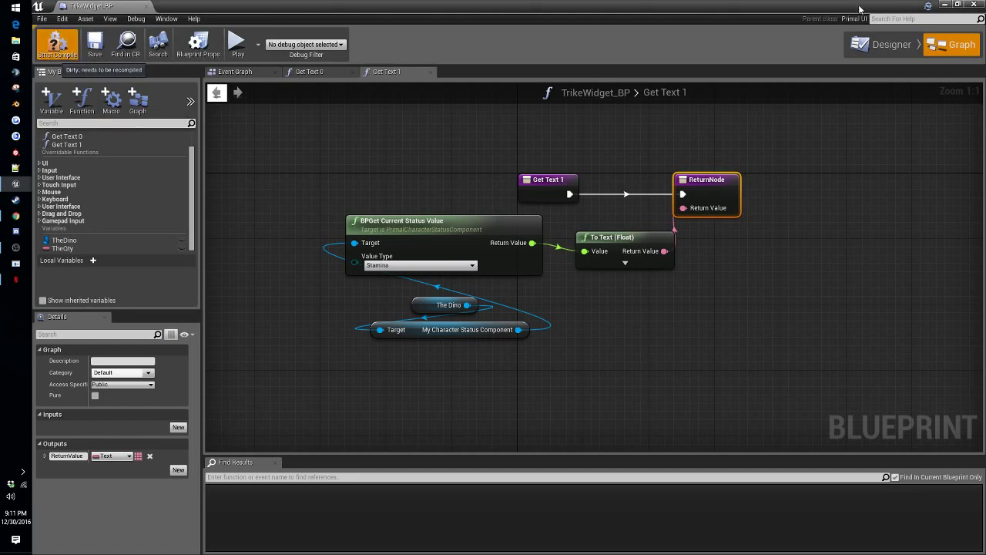
{"action": "left_click", "coordinate": [969, 4]}
{"action": "left_click", "coordinate": [121, 408]}
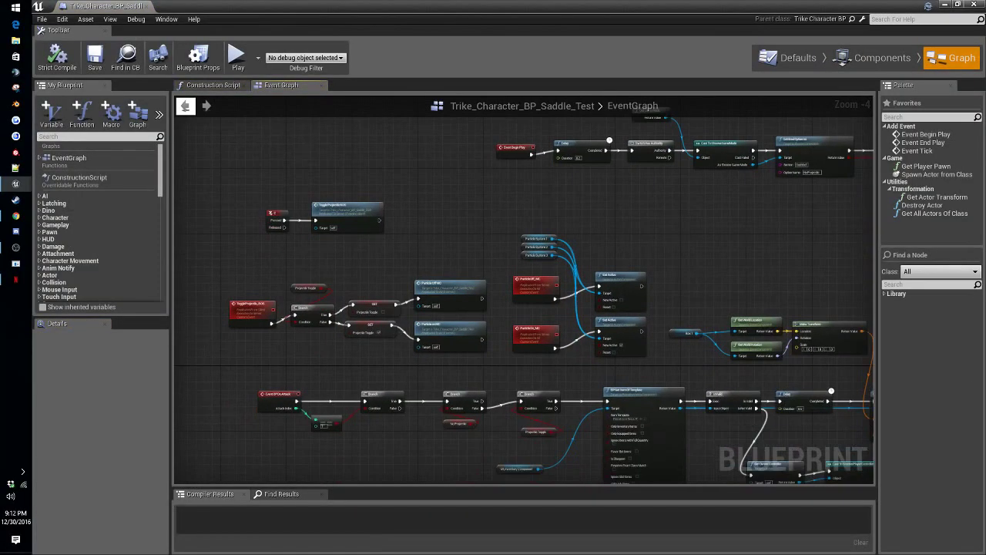
Step: Add an Event BPNotify Set Rider node in the empty area below the existing event graph logic
{"action": "right_click_drag", "start_coordinate": [496, 101], "coordinate": [210, 109]}
{"action": "right_click_drag", "start_coordinate": [514, 370], "coordinate": [835, 190]}
{"action": "right_click", "coordinate": [370, 353]}
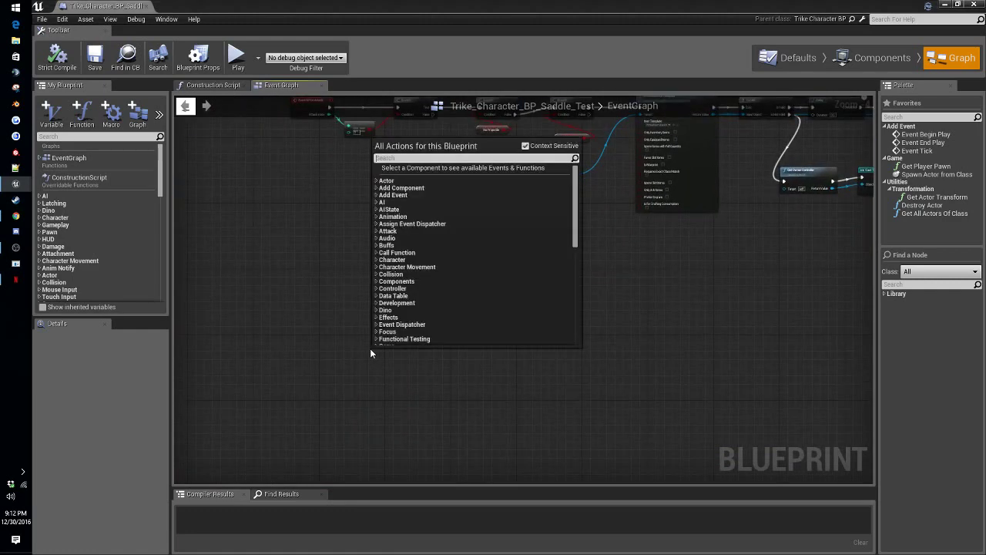
{"action": "type", "text": "s"}
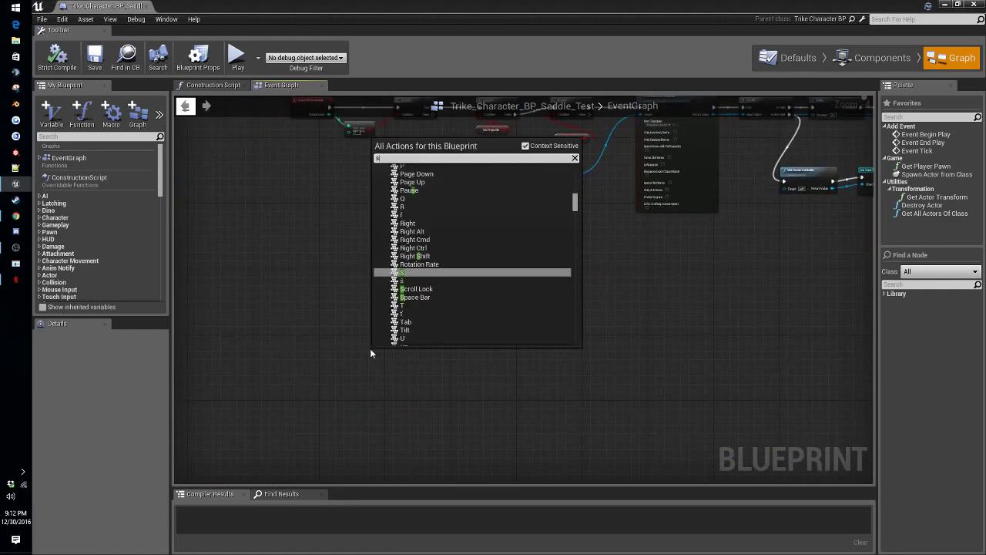
{"action": "type", "text": "et rider"}
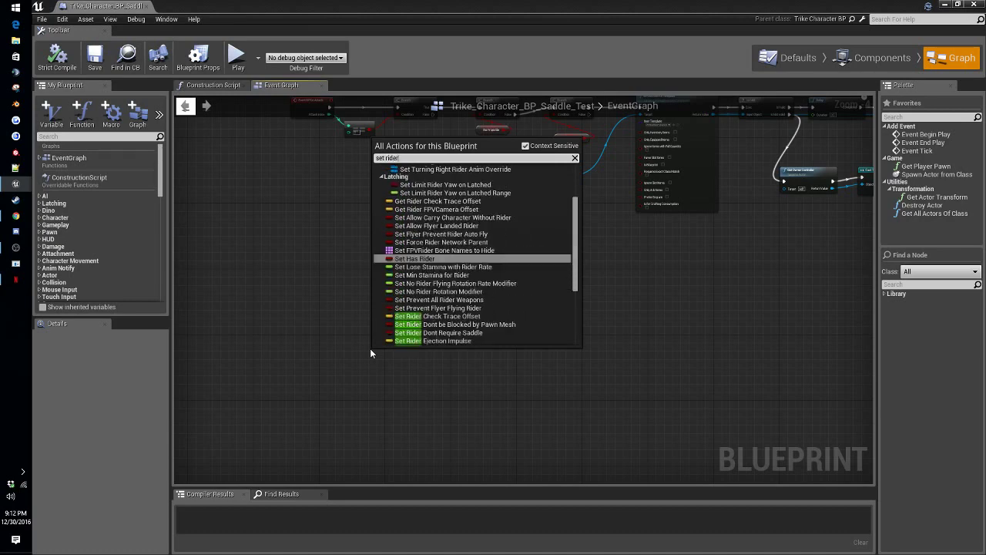
{"action": "left_click", "coordinate": [426, 184]}
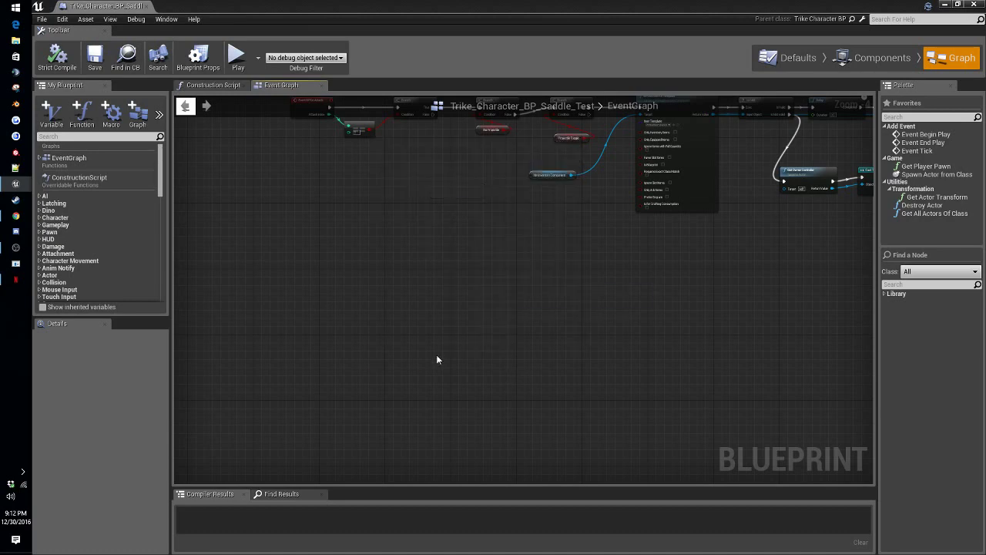
{"action": "scroll", "coordinate": [462, 351], "scroll_direction": "up", "scroll_amount": 4}
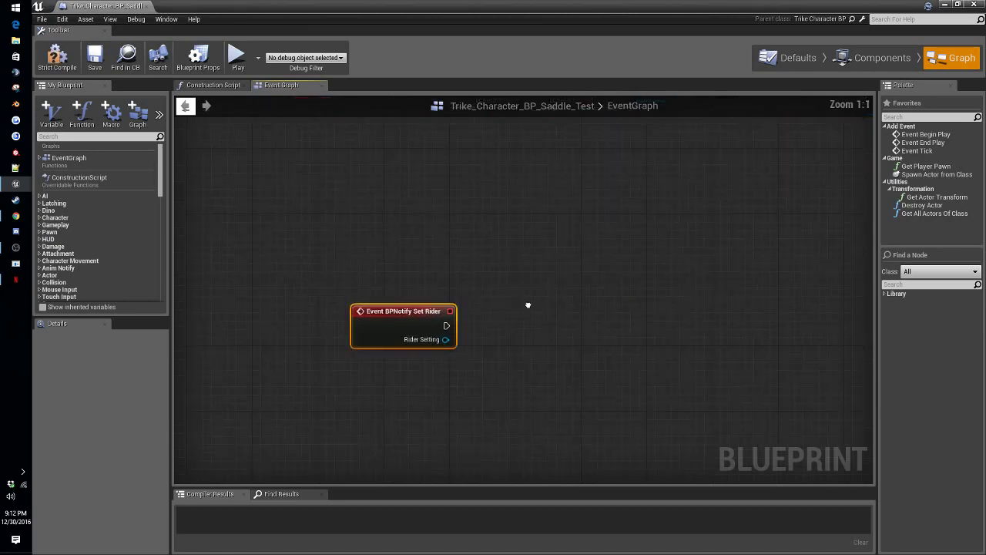
Step: Add an Event BPNotify Clear Rider node below the Set Rider event and space the two events apart
{"action": "right_click", "coordinate": [406, 394]}
{"action": "type", "text": "clear rid"}
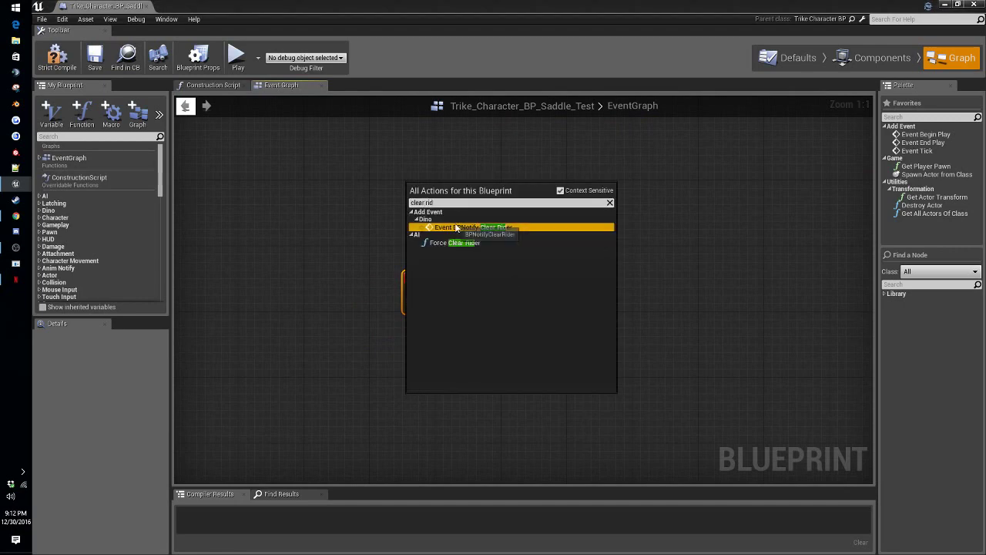
{"action": "left_click", "coordinate": [456, 228]}
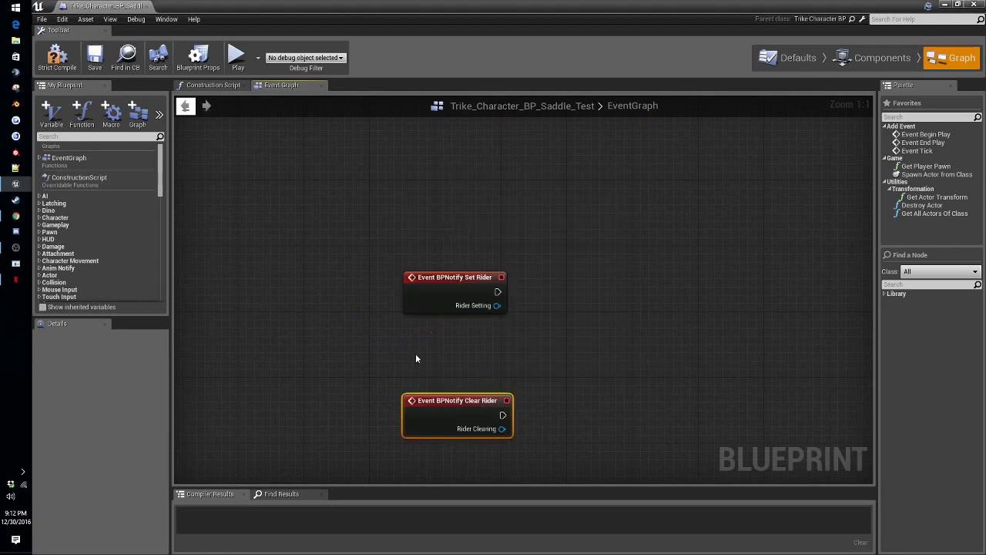
{"action": "left_click_drag", "start_coordinate": [451, 287], "coordinate": [453, 259]}
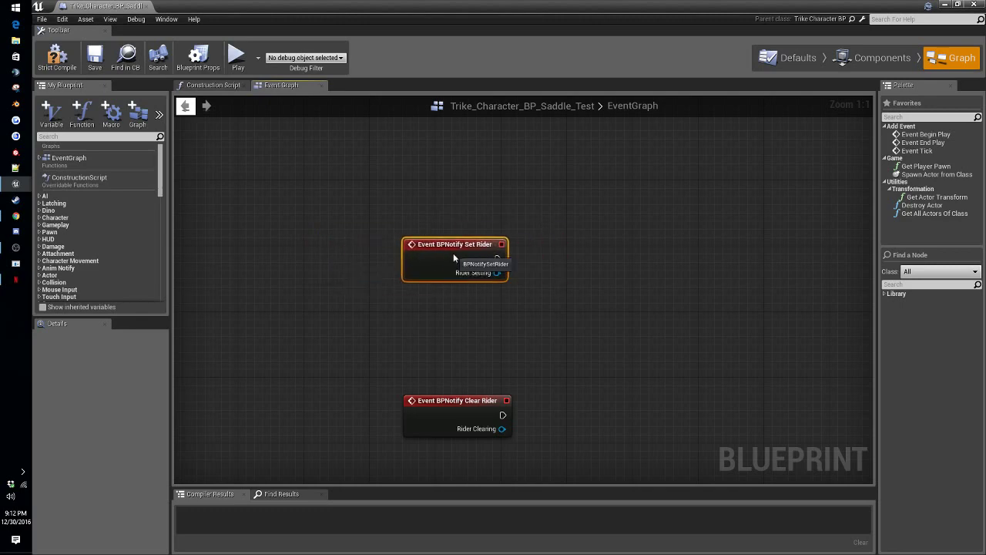
{"action": "left_click_drag", "start_coordinate": [463, 409], "coordinate": [433, 425]}
{"action": "right_click_drag", "start_coordinate": [494, 297], "coordinate": [392, 291]}
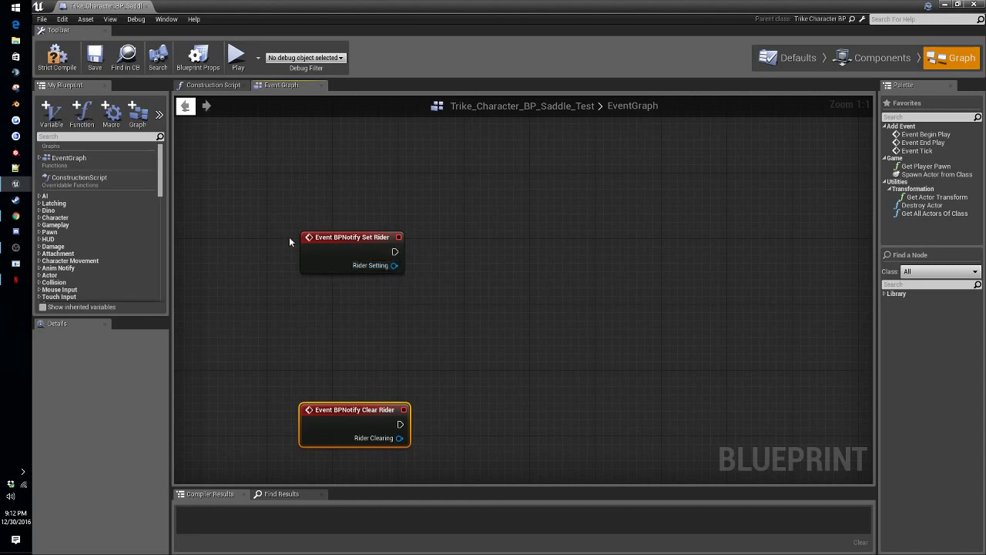
{"action": "left_click_drag", "start_coordinate": [339, 218], "coordinate": [390, 376]}
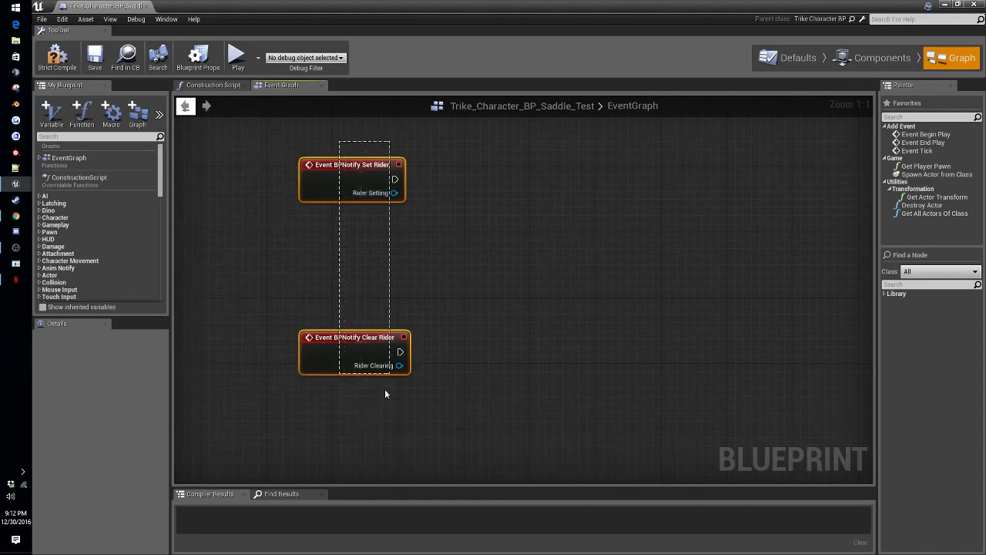
{"action": "right_click_drag", "start_coordinate": [439, 241], "coordinate": [389, 369]}
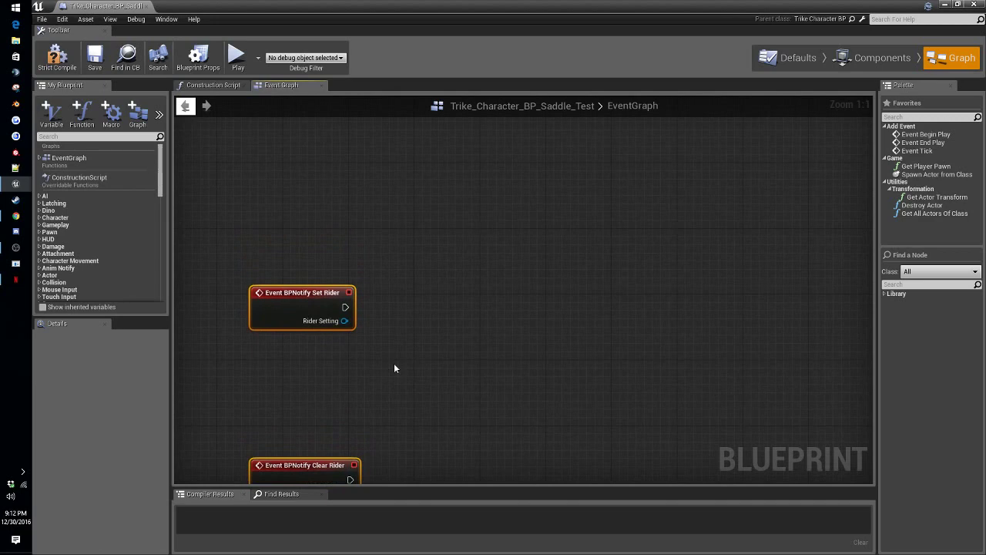
Step: Connect a Switch Has Authority node to the execution output of Event BPNotify Set Rider
{"action": "right_click_drag", "start_coordinate": [366, 306], "coordinate": [402, 307]}
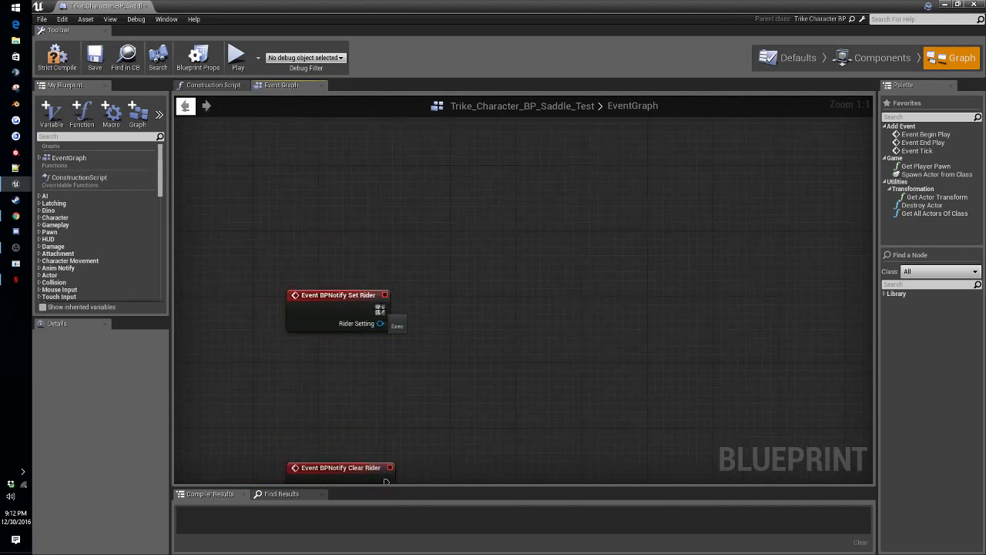
{"action": "left_click_drag", "start_coordinate": [381, 309], "coordinate": [433, 313]}
{"action": "type", "text": "switch"}
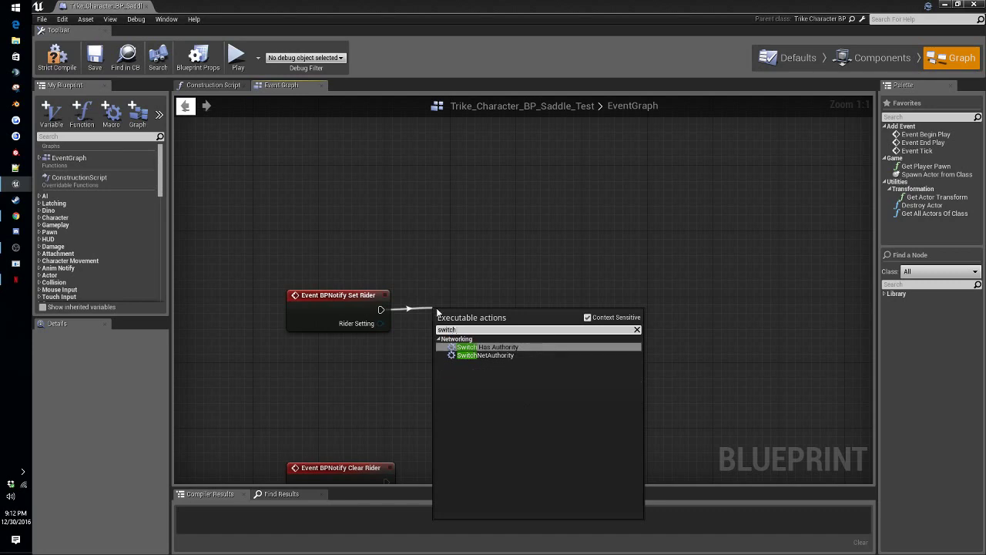
{"action": "key", "text": "Return"}
Step: Connect a Switch Has Authority node to Event BPNotify Clear Rider and line up both switches with their events
{"action": "right_click_drag", "start_coordinate": [377, 483], "coordinate": [393, 387]}
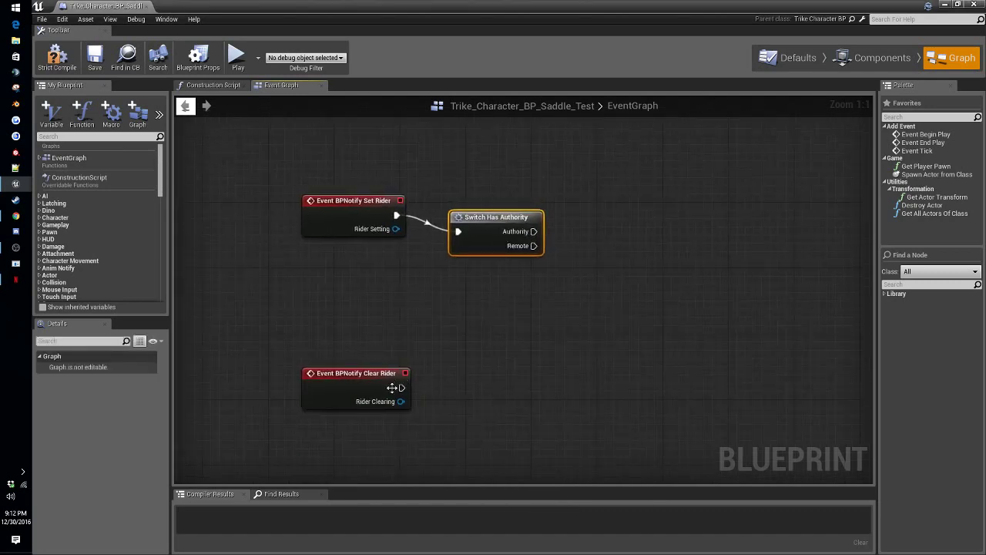
{"action": "left_click", "coordinate": [400, 392]}
{"action": "left_click_drag", "start_coordinate": [402, 389], "coordinate": [472, 367]}
{"action": "type", "text": "switch"}
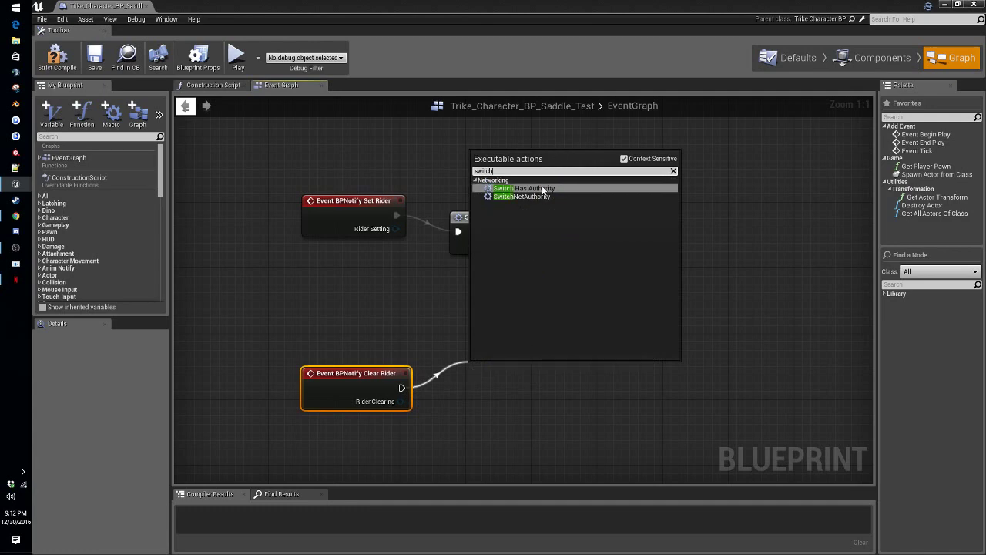
{"action": "left_click", "coordinate": [543, 188]}
{"action": "left_click", "coordinate": [490, 202]}
{"action": "left_click_drag", "start_coordinate": [513, 361], "coordinate": [495, 363]}
Step: Add a Get Owner Controller node targeting the Rider Setting output and place it beside the Set Rider event's authority switch
{"action": "right_click_drag", "start_coordinate": [552, 274], "coordinate": [421, 329]}
{"action": "left_click_drag", "start_coordinate": [393, 284], "coordinate": [426, 273]}
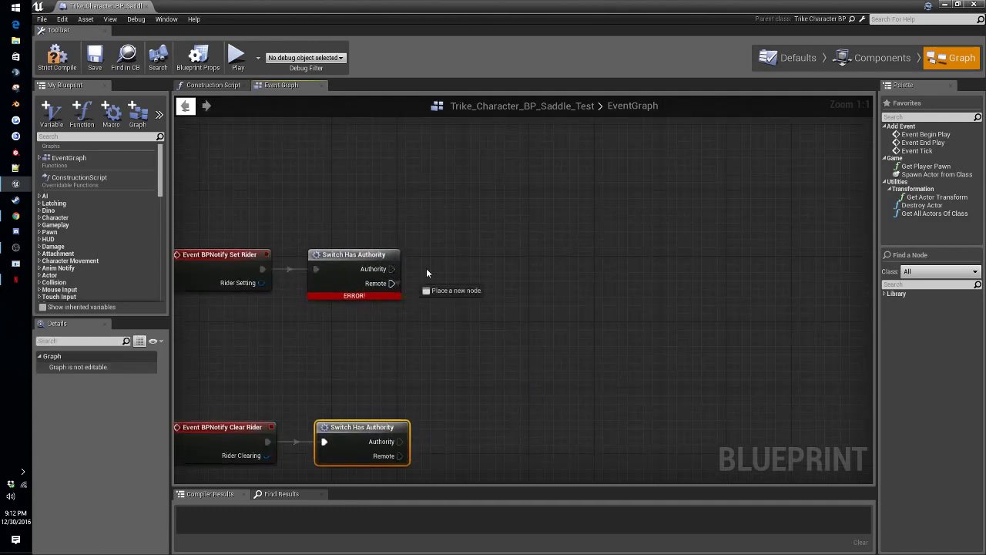
{"action": "right_click_drag", "start_coordinate": [435, 291], "coordinate": [423, 324]}
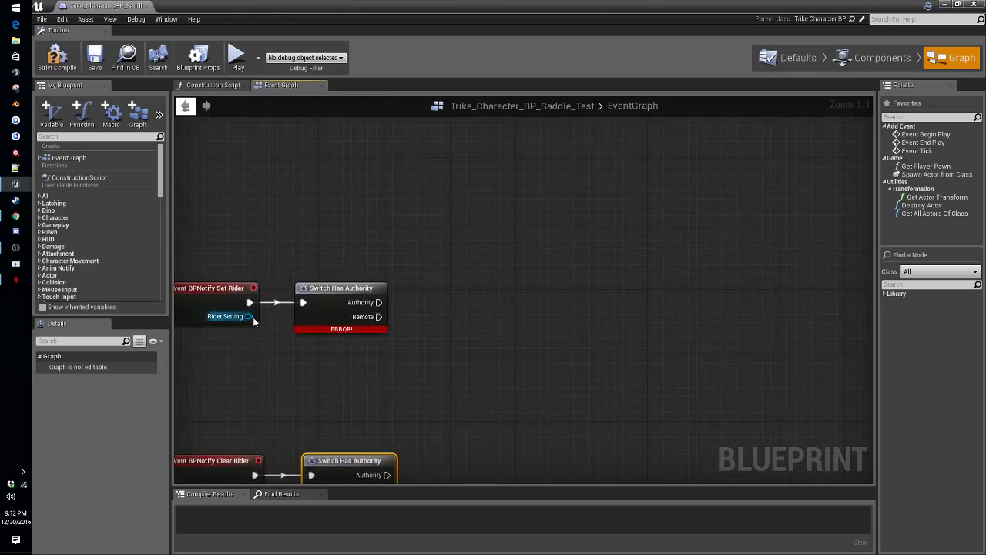
{"action": "left_click_drag", "start_coordinate": [249, 316], "coordinate": [486, 316]}
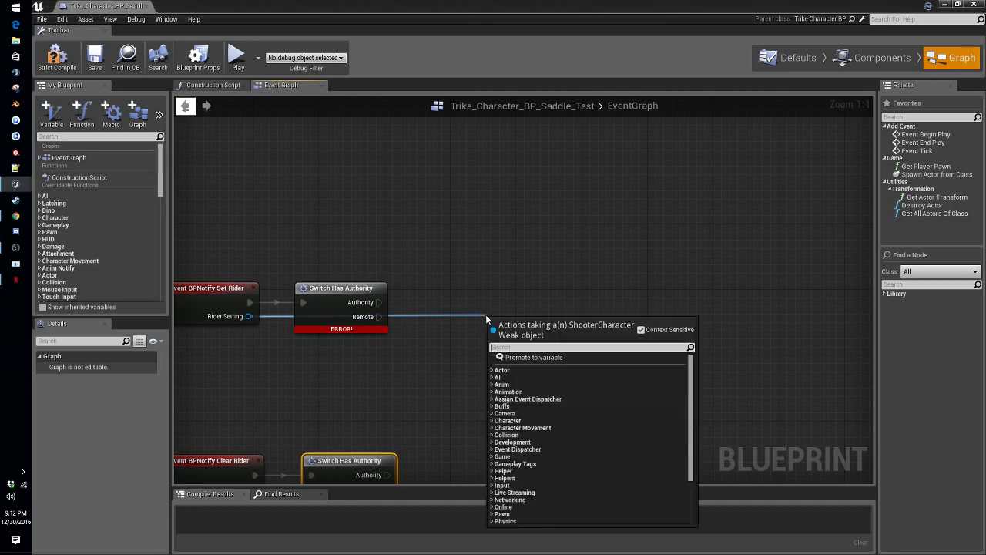
{"action": "type", "text": "owner"}
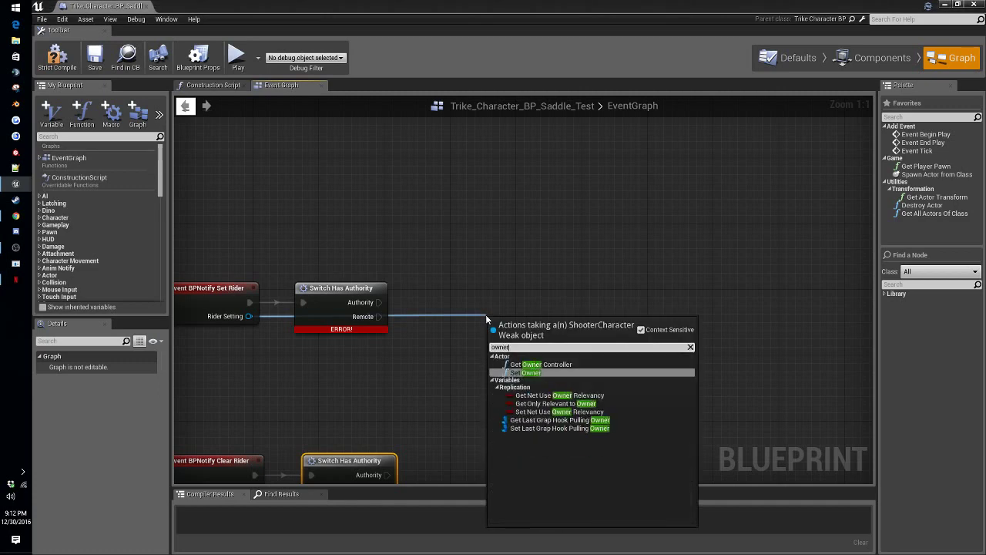
{"action": "left_click", "coordinate": [526, 363]}
{"action": "left_click_drag", "start_coordinate": [516, 327], "coordinate": [440, 285]}
Step: Add a Create Widget node with the controller's return value as owning player, and connect the Set Rider switch's Remote output to Get Owner Controller
{"action": "left_click_drag", "start_coordinate": [501, 316], "coordinate": [565, 346]}
{"action": "type", "text": "create"}
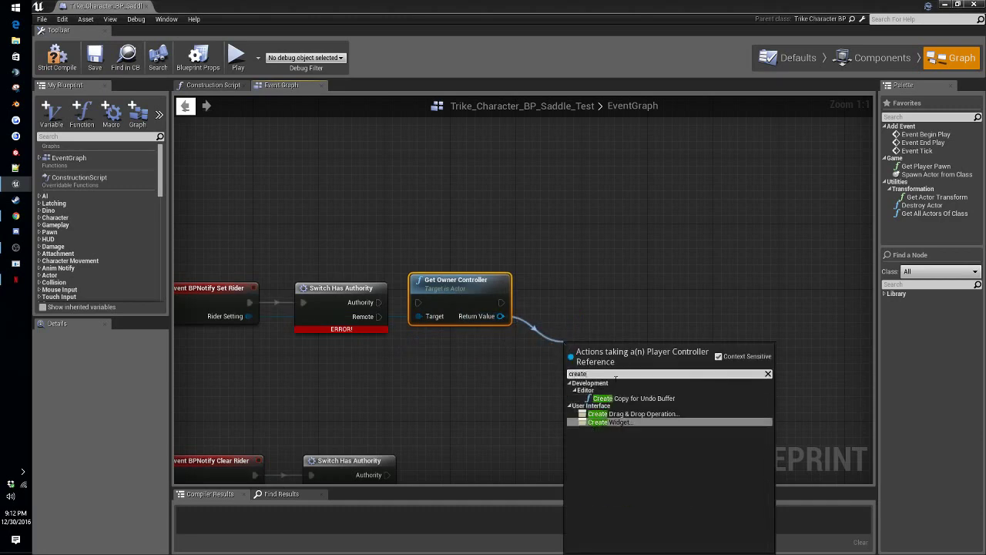
{"action": "left_click", "coordinate": [609, 422]}
{"action": "right_click_drag", "start_coordinate": [627, 340], "coordinate": [551, 337]}
{"action": "left_click_drag", "start_coordinate": [552, 337], "coordinate": [529, 285]}
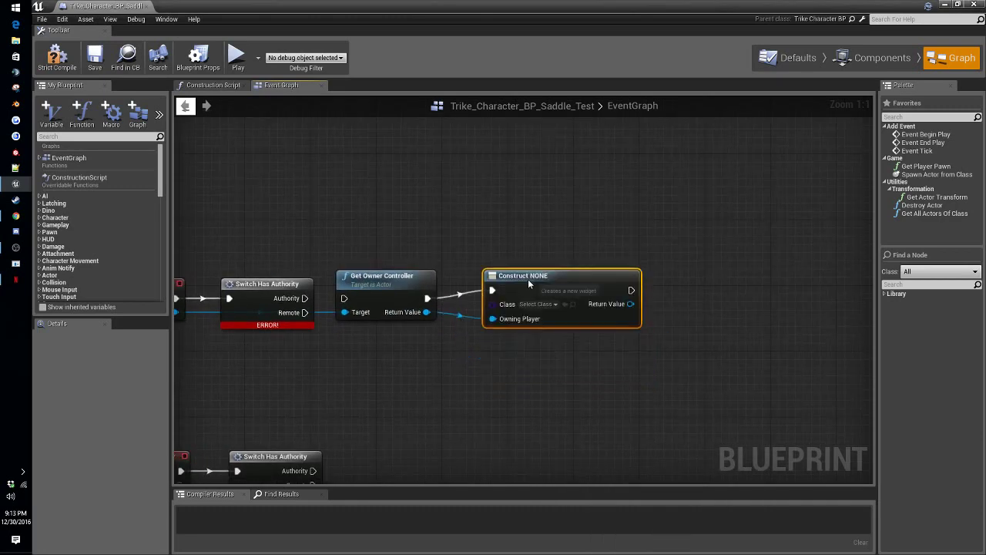
{"action": "left_click_drag", "start_coordinate": [345, 298], "coordinate": [323, 308]}
Step: Set the Create Widget node's class to TrikeWidget_BP, picked from the Trike folder's assets
{"action": "right_click_drag", "start_coordinate": [422, 343], "coordinate": [463, 279]}
{"action": "right_click_drag", "start_coordinate": [625, 256], "coordinate": [453, 286]}
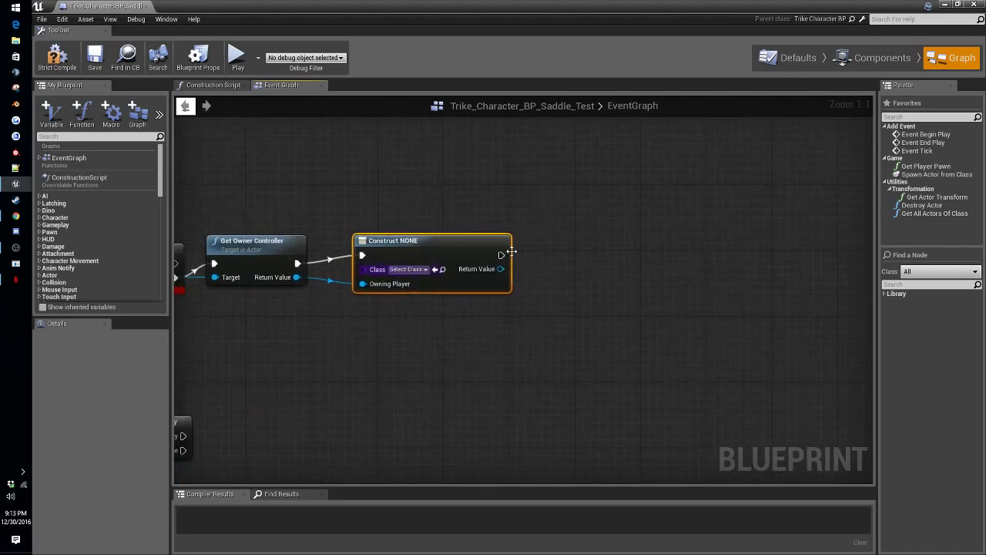
{"action": "left_click", "coordinate": [957, 5]}
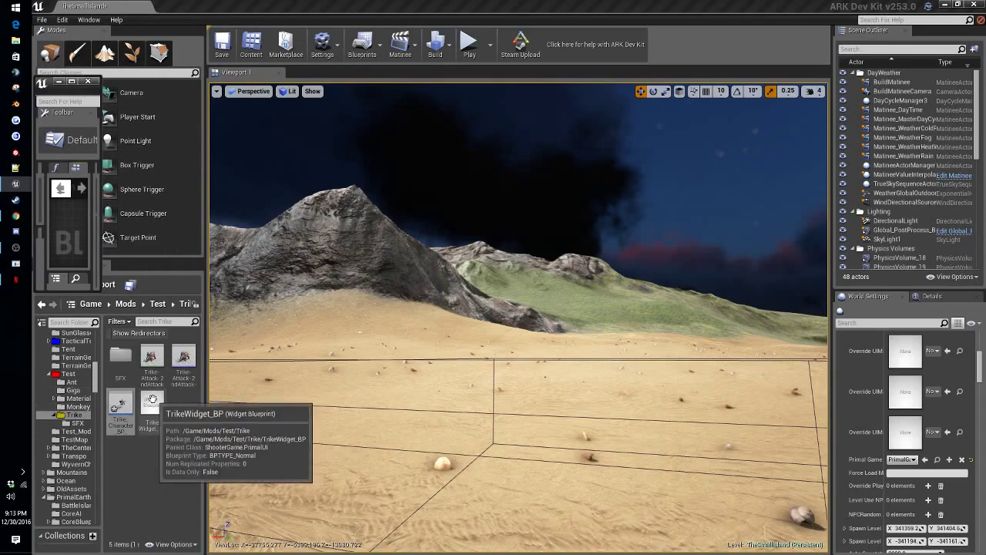
{"action": "left_click", "coordinate": [152, 409]}
{"action": "left_click", "coordinate": [71, 81]}
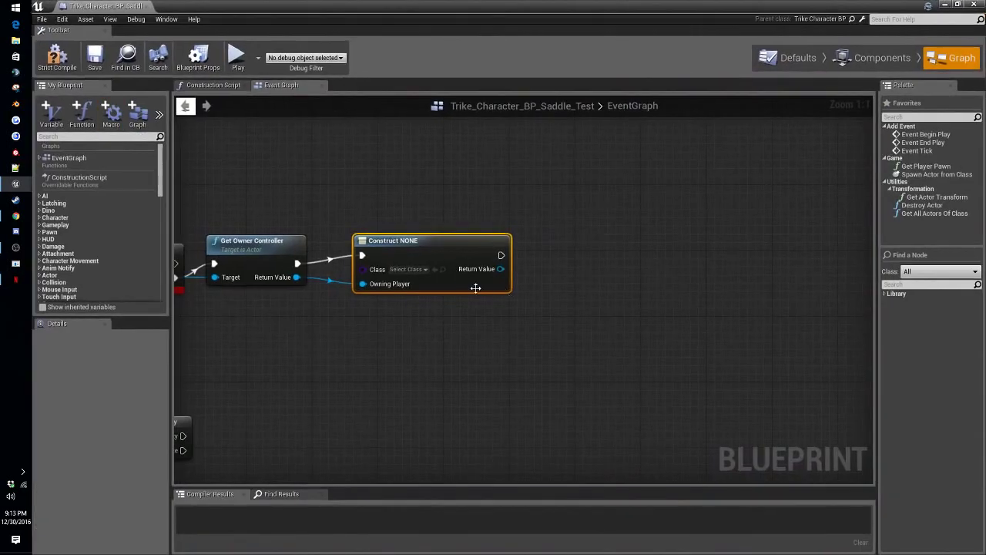
{"action": "left_click", "coordinate": [436, 269]}
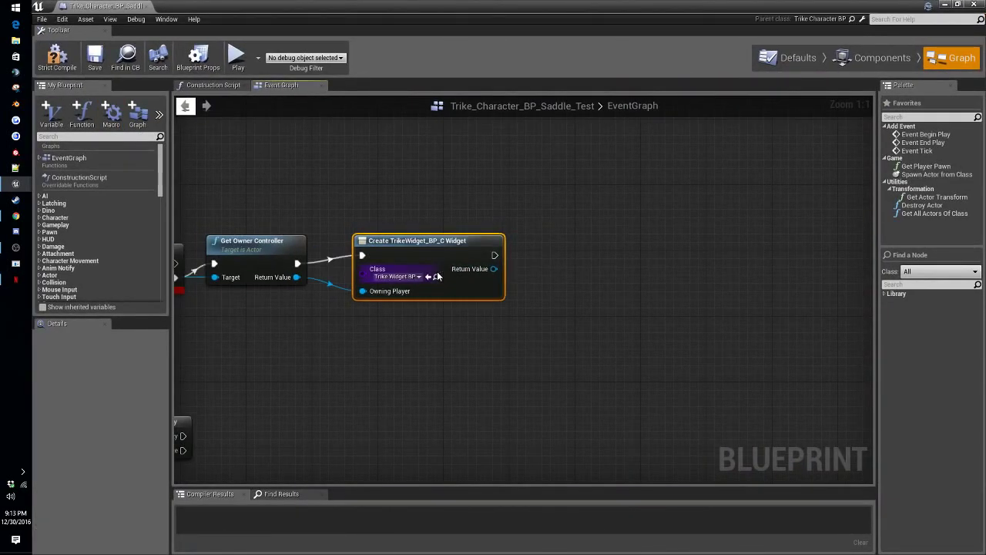
Step: Promote the created widget's return value to a variable named TrikeWidget and place its Set node beside the Create Widget node
{"action": "right_click", "coordinate": [496, 270]}
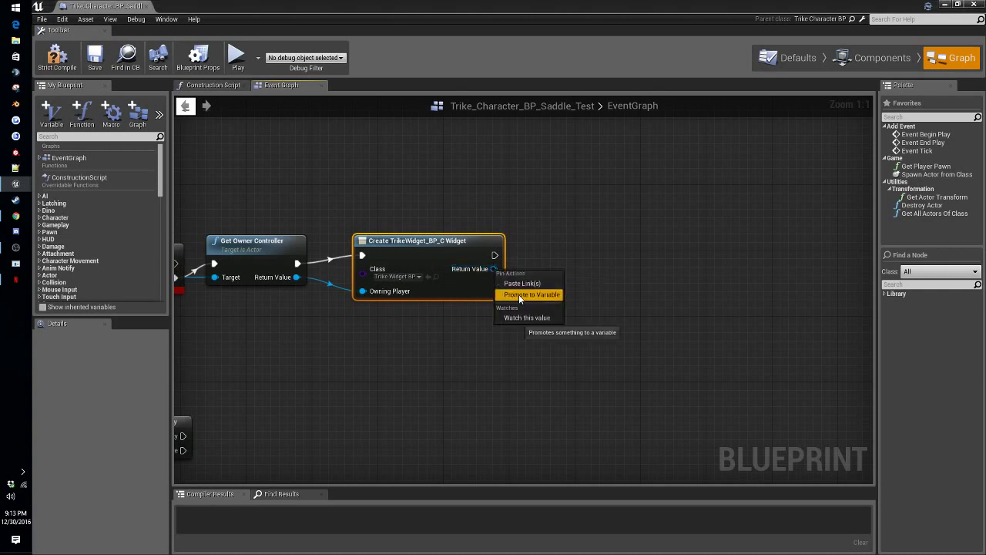
{"action": "left_click", "coordinate": [519, 294]}
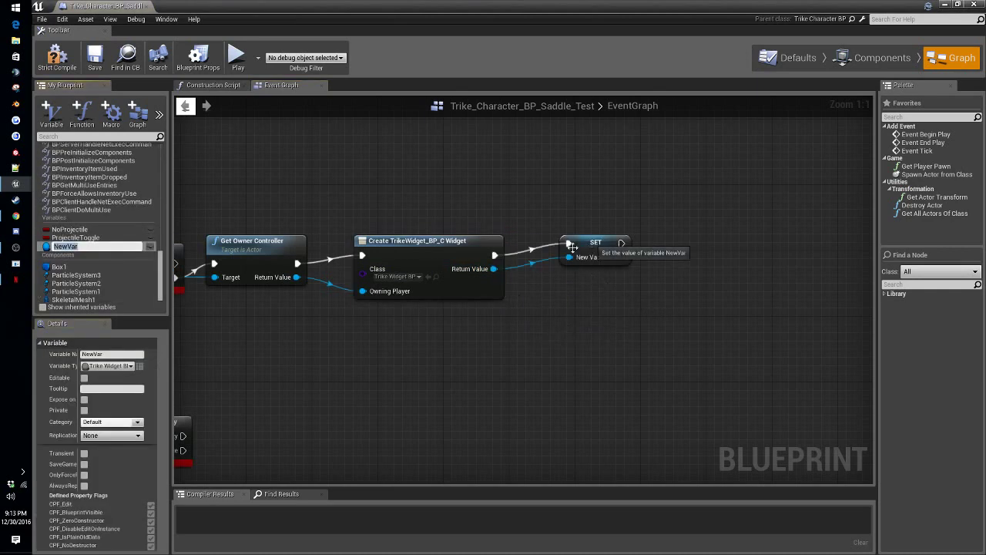
{"action": "left_click_drag", "start_coordinate": [594, 247], "coordinate": [554, 257]}
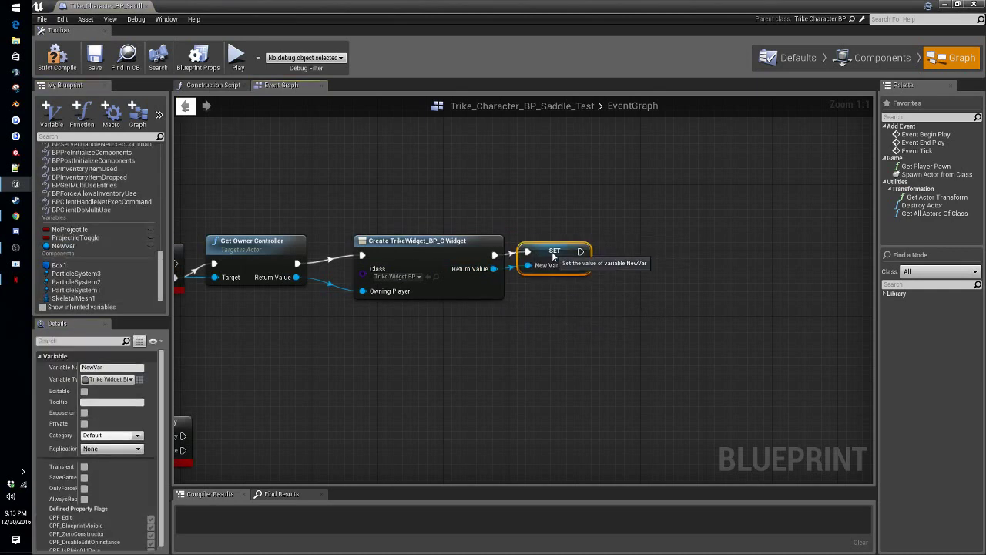
{"action": "left_click", "coordinate": [63, 246]}
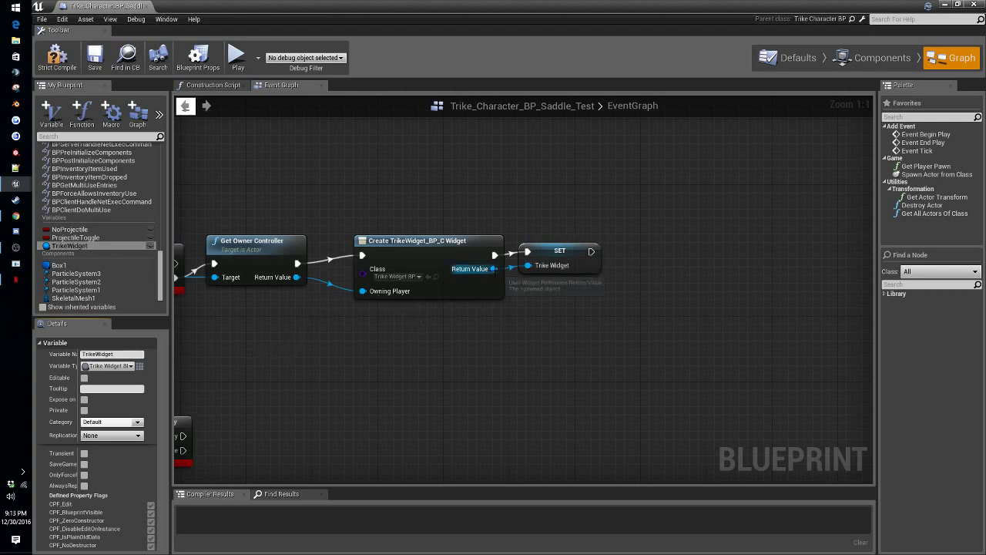
Step: Add an Add to Viewport node targeting the created widget and run it after the TrikeWidget Set node
{"action": "left_click_drag", "start_coordinate": [574, 265], "coordinate": [649, 265]}
{"action": "type", "text": "add"}
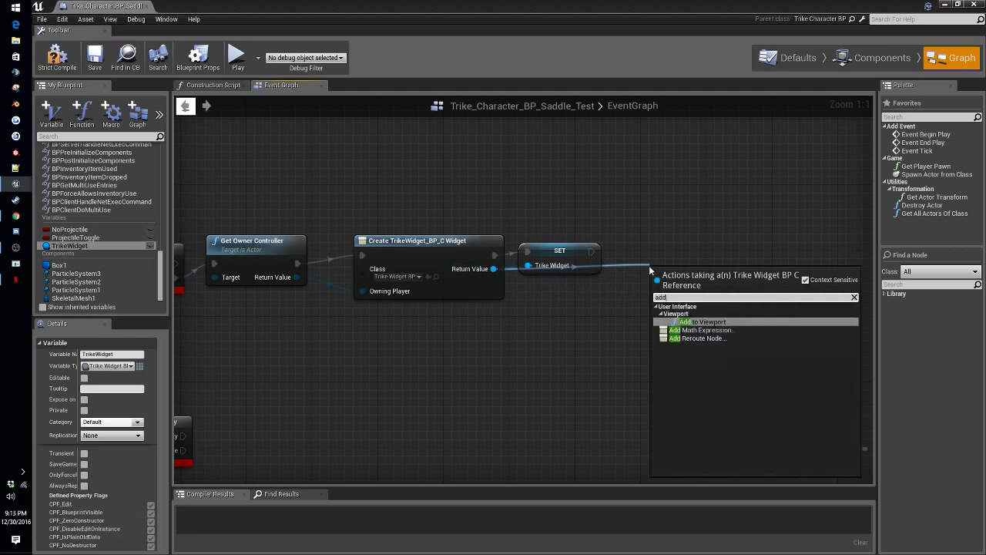
{"action": "left_click", "coordinate": [724, 325]}
{"action": "left_click_drag", "start_coordinate": [591, 252], "coordinate": [636, 258]}
Step: Add a Set The Dino node targeting the created widget and place it after Add to Viewport
{"action": "left_click_drag", "start_coordinate": [494, 269], "coordinate": [495, 272]}
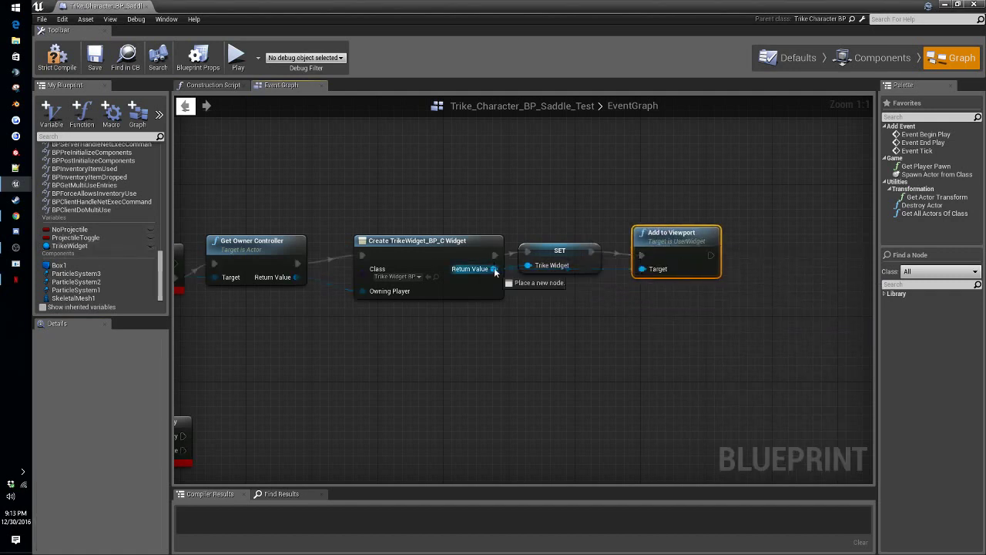
{"action": "left_click_drag", "start_coordinate": [583, 336], "coordinate": [627, 359]}
{"action": "type", "text": "the"}
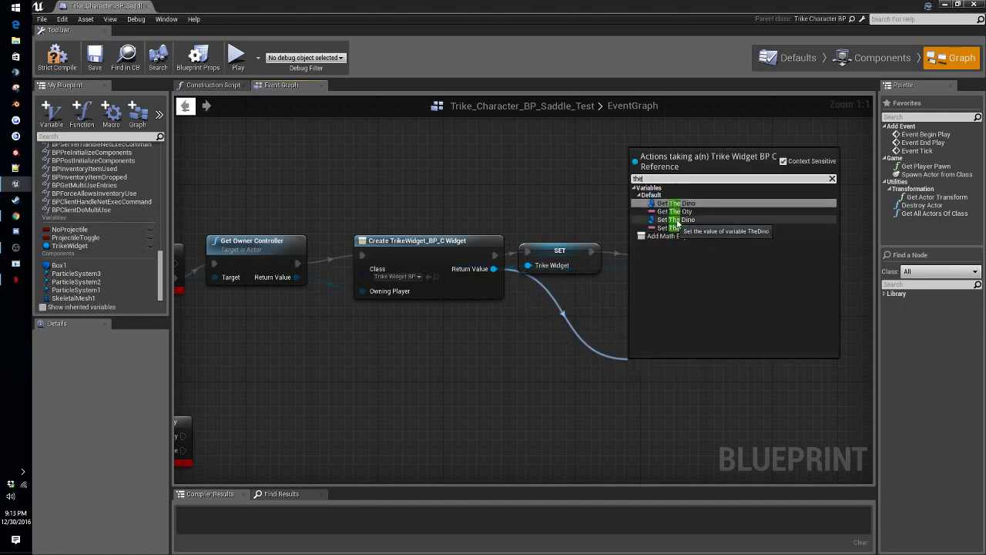
{"action": "left_click", "coordinate": [679, 221]}
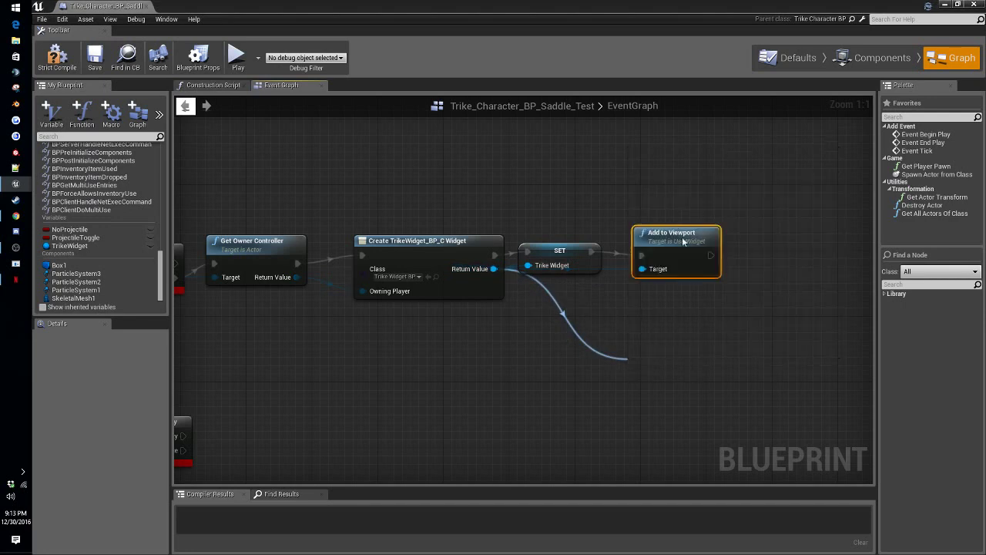
{"action": "left_click_drag", "start_coordinate": [668, 370], "coordinate": [785, 245]}
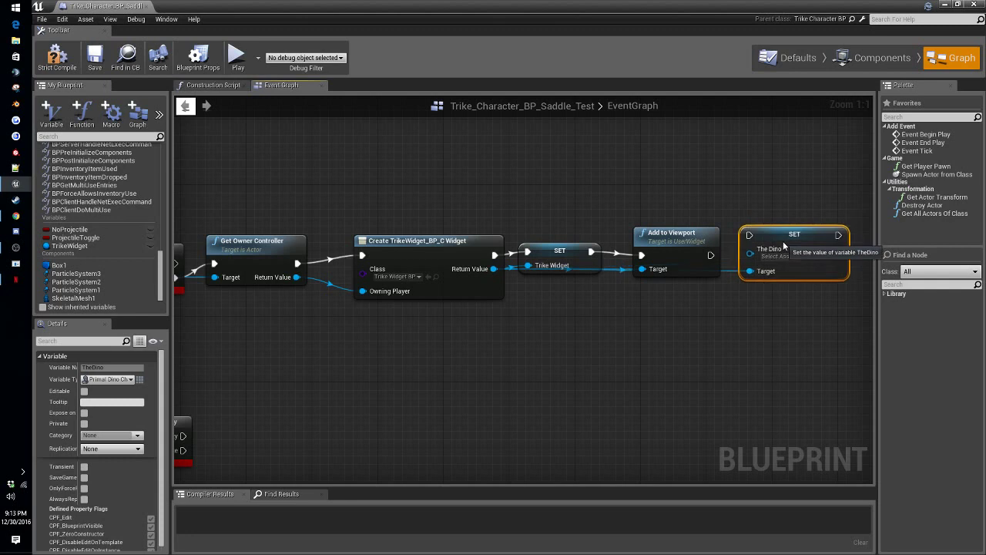
Step: Connect Add to Viewport to the Set The Dino node and supply a Self reference, placed below it, as The Dino
{"action": "left_click_drag", "start_coordinate": [712, 255], "coordinate": [768, 346]}
{"action": "type", "text": "self"}
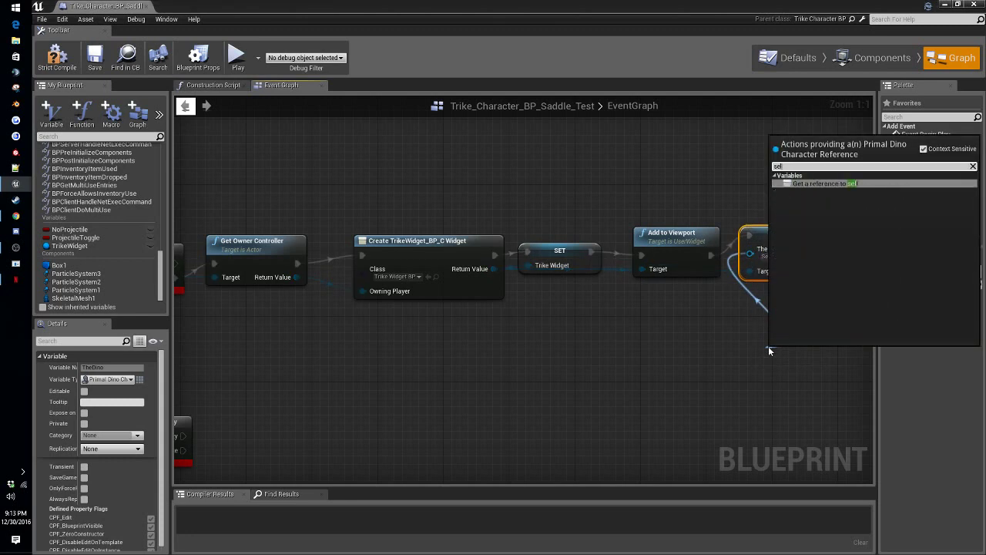
{"action": "left_click", "coordinate": [828, 182]}
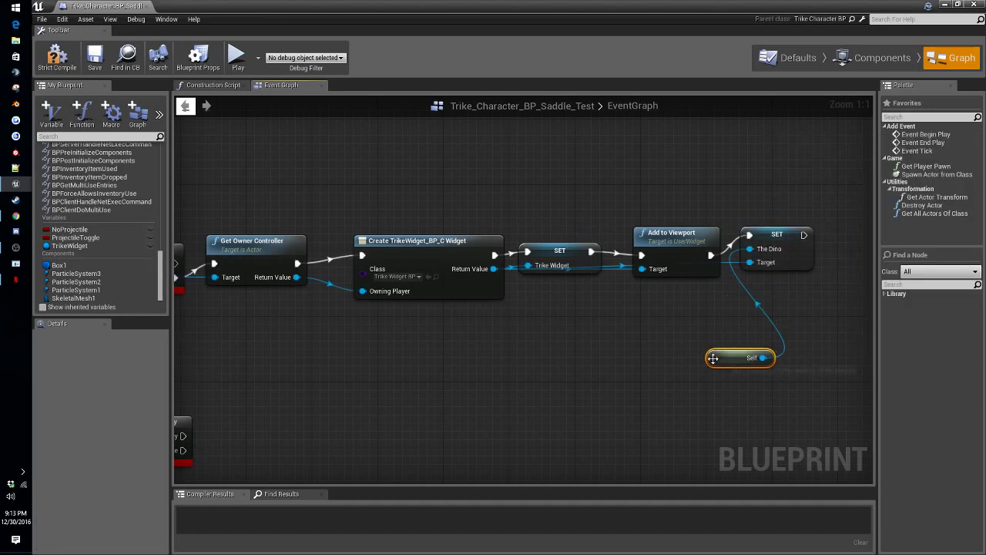
{"action": "left_click_drag", "start_coordinate": [713, 358], "coordinate": [755, 297]}
{"action": "right_click_drag", "start_coordinate": [523, 312], "coordinate": [608, 336]}
{"action": "right_click_drag", "start_coordinate": [542, 284], "coordinate": [449, 270]}
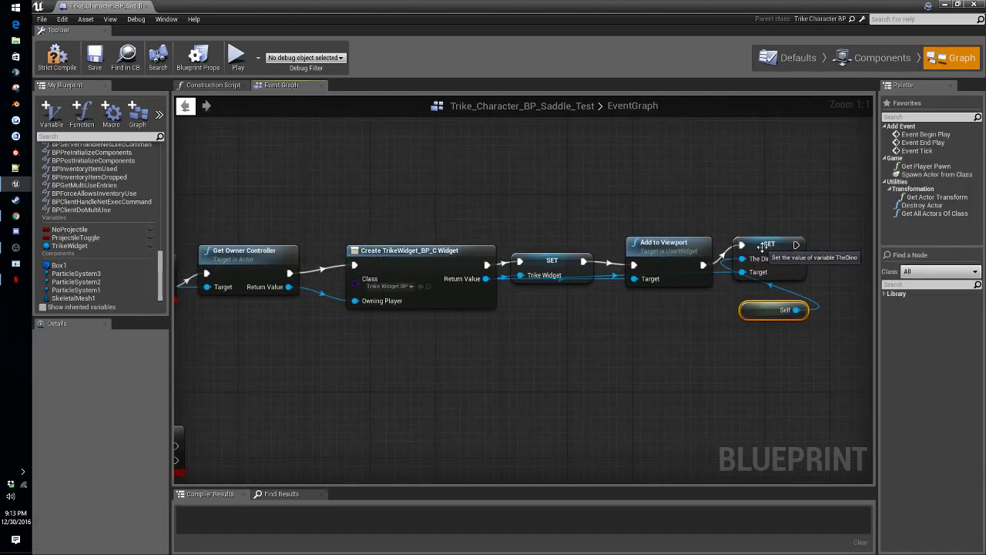
Step: Open TrikeWidget_BP, move The Dino below the status component node in Get Text 1, and show the Get Text 0 function
{"action": "left_click", "coordinate": [961, 8]}
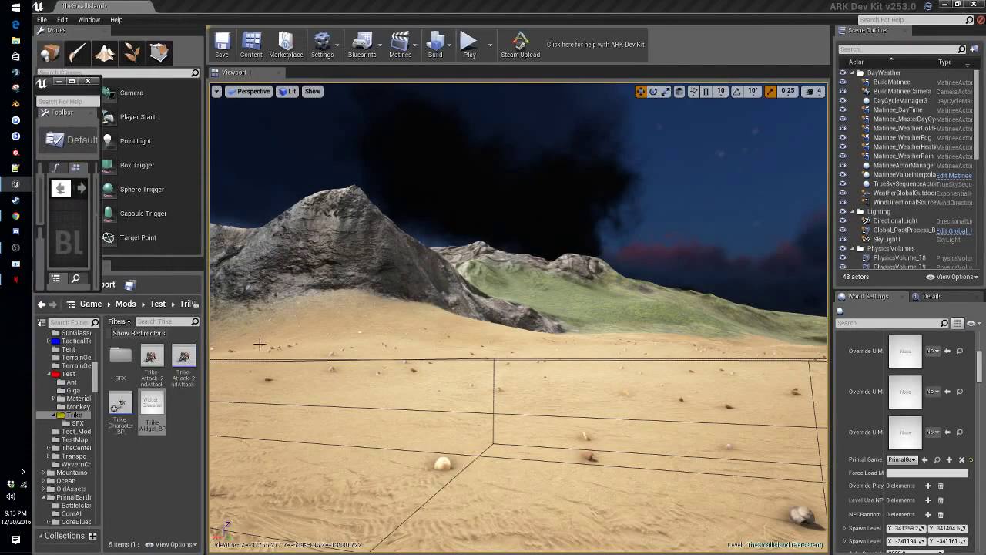
{"action": "left_click", "coordinate": [72, 82]}
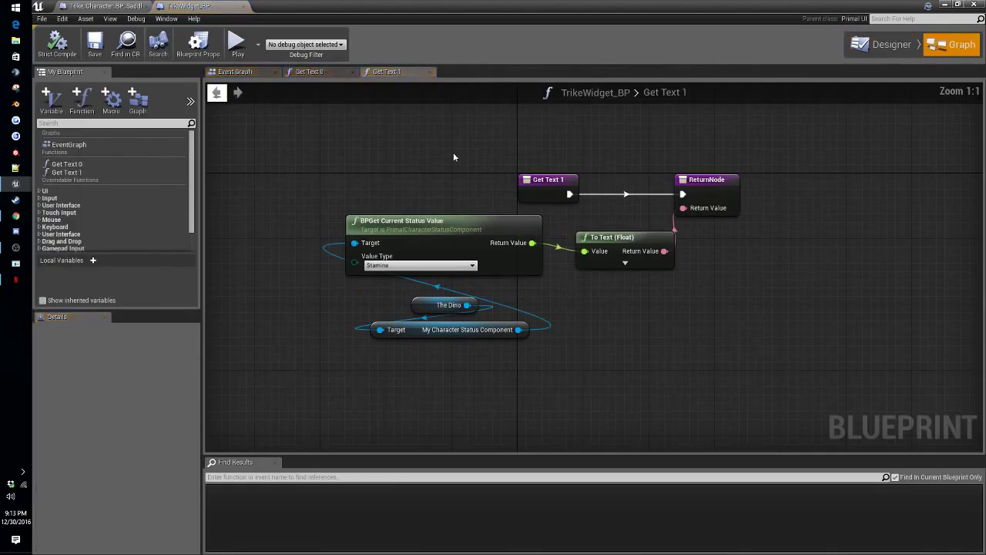
{"action": "left_click_drag", "start_coordinate": [420, 306], "coordinate": [410, 415]}
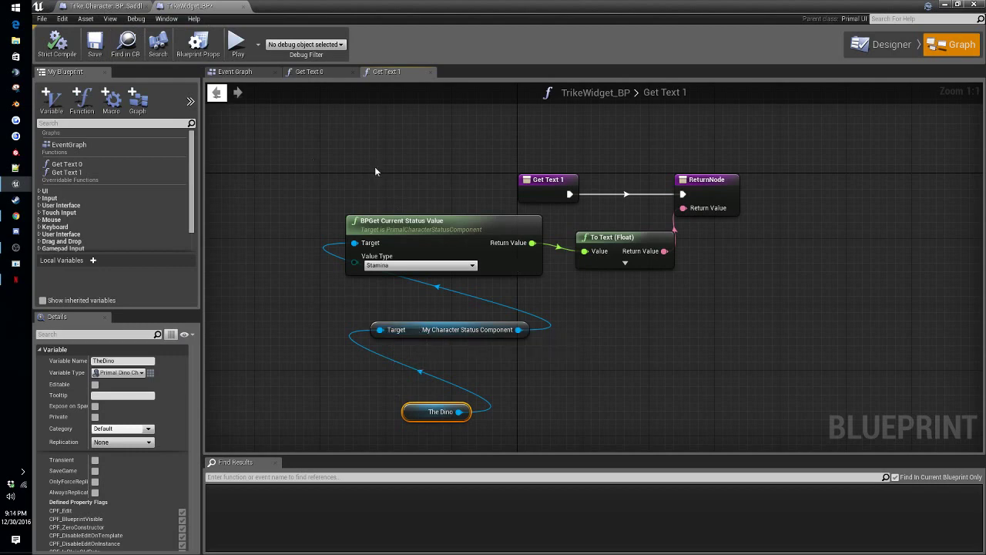
{"action": "left_click", "coordinate": [309, 72]}
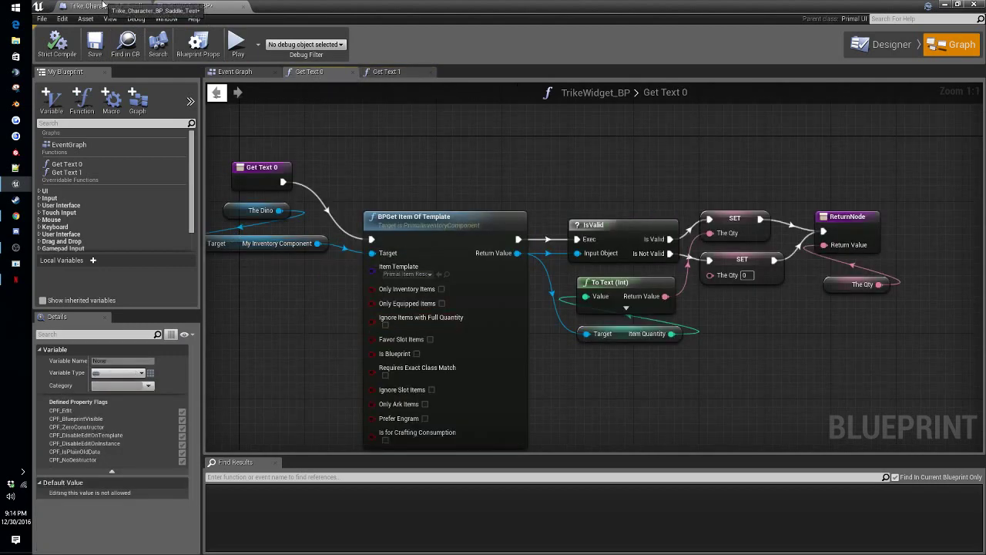
Step: In the trike character's event graph, get the TrikeWidget variable and feed it into a new Remove from Viewport node
{"action": "left_click", "coordinate": [103, 5]}
{"action": "right_click_drag", "start_coordinate": [628, 355], "coordinate": [871, 243]}
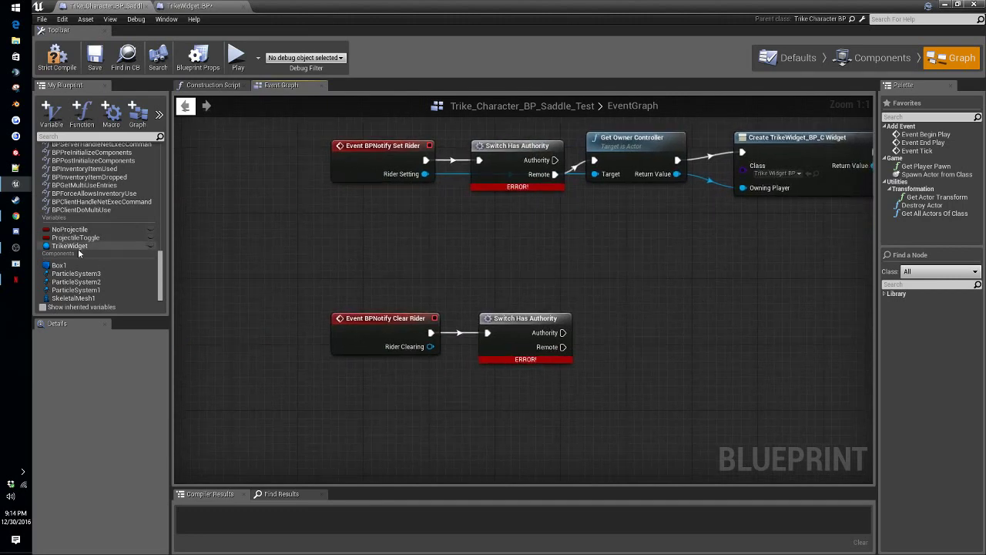
{"action": "left_click_drag", "start_coordinate": [62, 245], "coordinate": [608, 248]}
{"action": "type", "text": "re"}
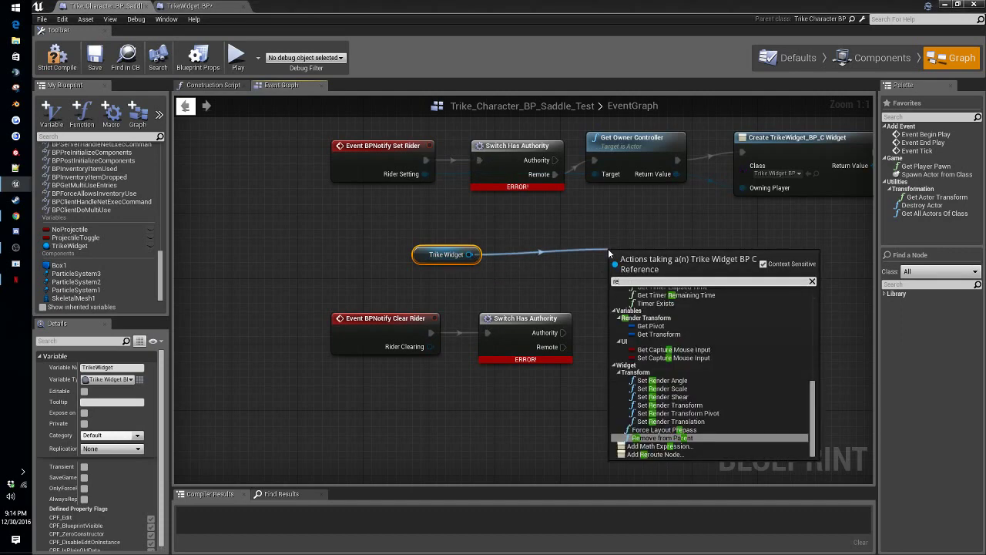
{"action": "type", "text": "mo"}
{"action": "left_click", "coordinate": [670, 307]}
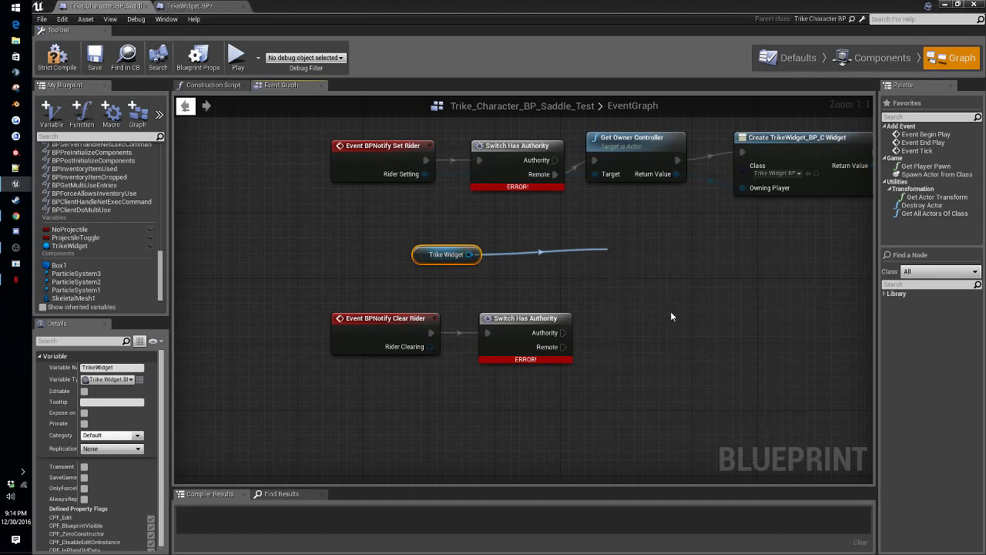
Step: Connect the Clear Rider switch's Remote output to Remove from Viewport and arrange the nodes compactly
{"action": "left_click_drag", "start_coordinate": [644, 250], "coordinate": [617, 318]}
{"action": "left_click_drag", "start_coordinate": [562, 348], "coordinate": [654, 324]}
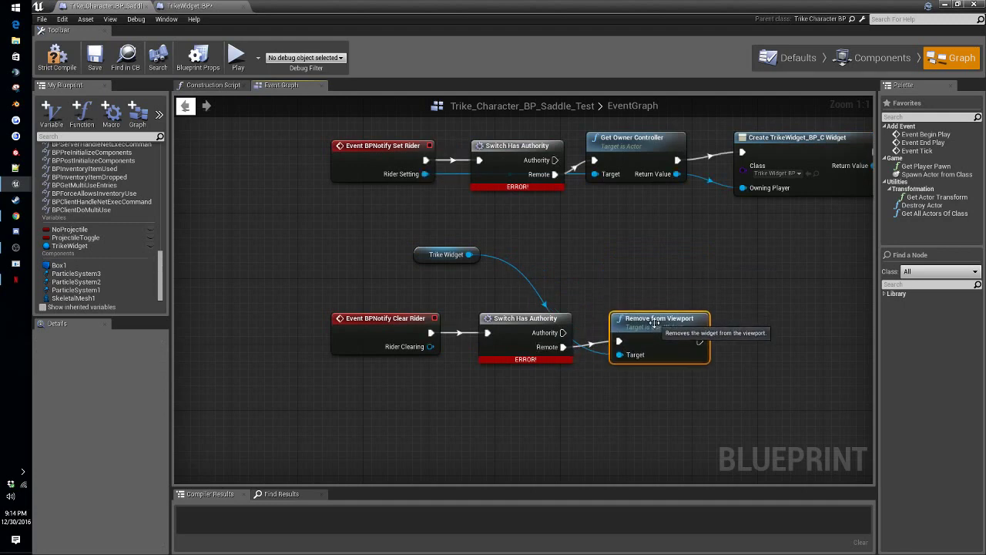
{"action": "left_click_drag", "start_coordinate": [387, 330], "coordinate": [393, 326]}
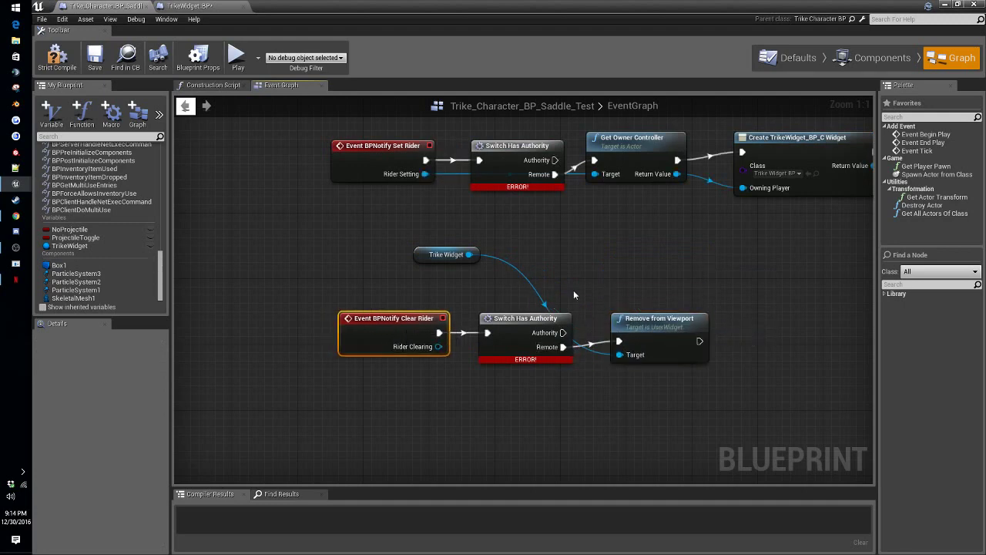
{"action": "left_click_drag", "start_coordinate": [420, 256], "coordinate": [500, 289]}
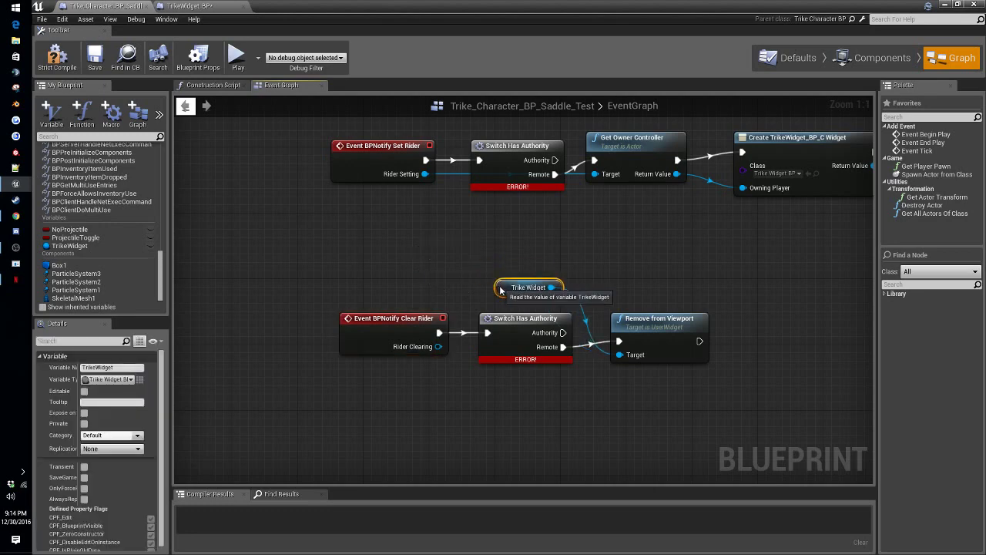
{"action": "right_click_drag", "start_coordinate": [632, 272], "coordinate": [573, 288]}
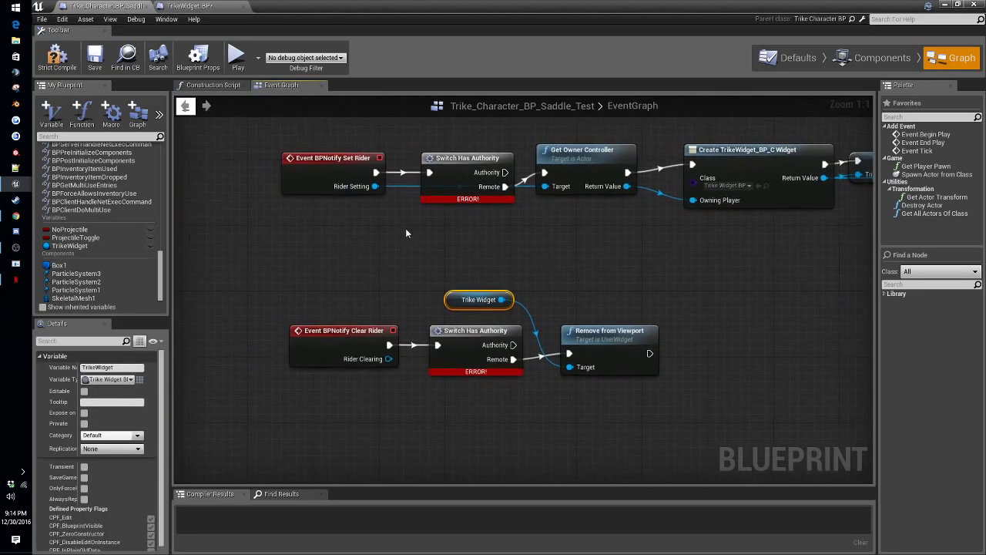
Step: Save the trike character blueprint and return to the level editor with the Trike folder's assets
{"action": "left_click", "coordinate": [98, 60]}
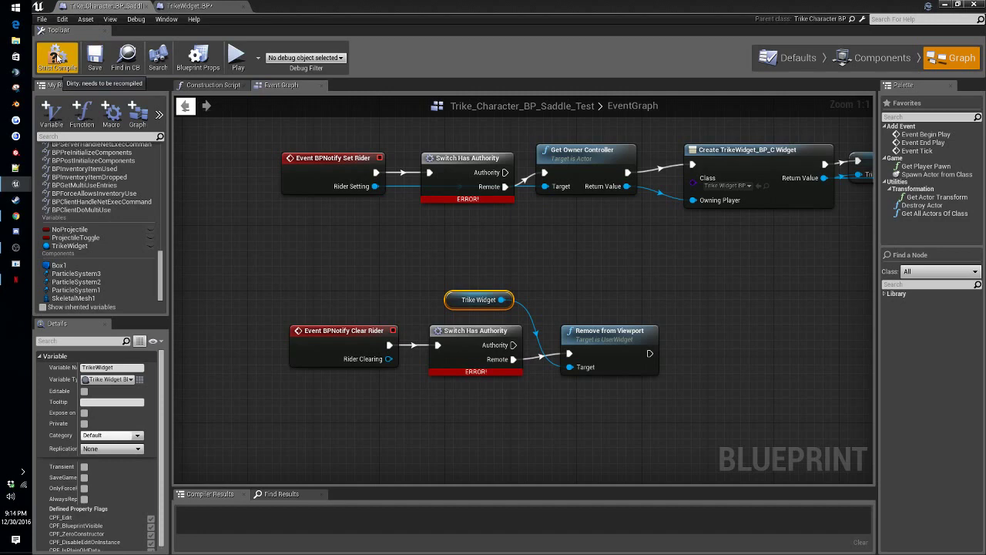
{"action": "left_click", "coordinate": [960, 5]}
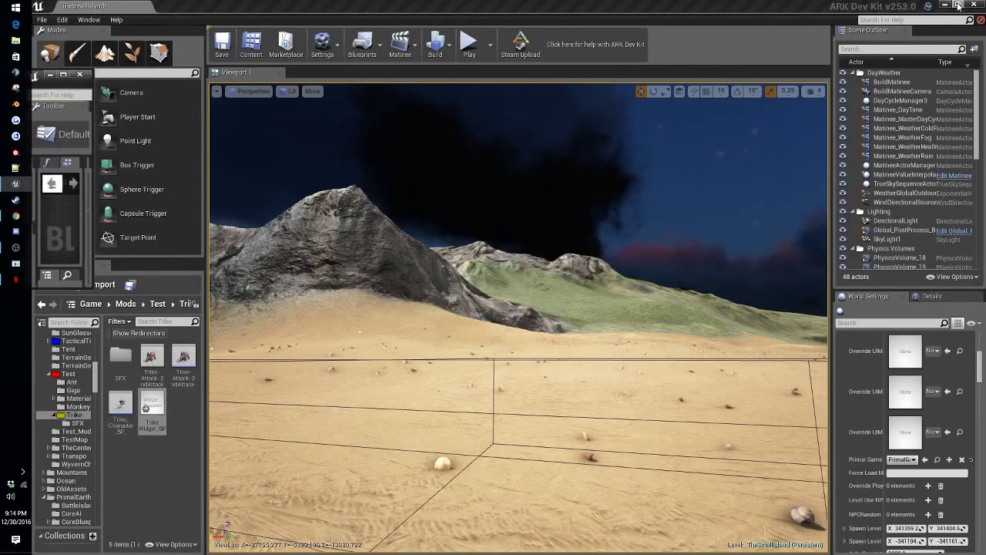
Step: Start a play session in the level and rerun the last console command to give the player a Primitive Trike
{"action": "left_click", "coordinate": [469, 44]}
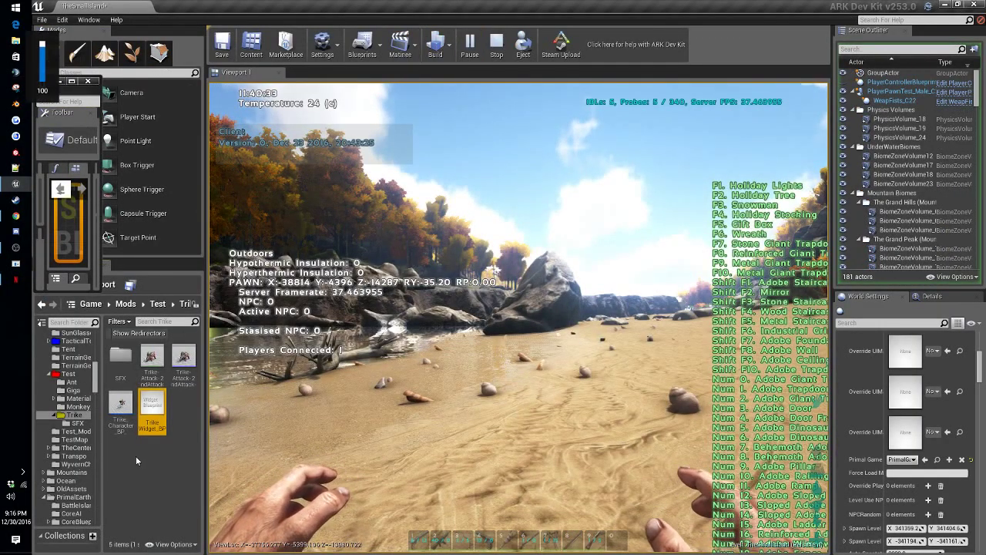
{"action": "left_click", "coordinate": [407, 407]}
{"action": "key", "text": "w"}
{"action": "key", "text": "Tab"}
{"action": "key", "text": "Up"}
{"action": "key", "text": "Return"}
Step: Place the Primitive Trike from the player's inventory, walk up to it and ride it
{"action": "key", "text": "i"}
{"action": "key", "text": "i"}
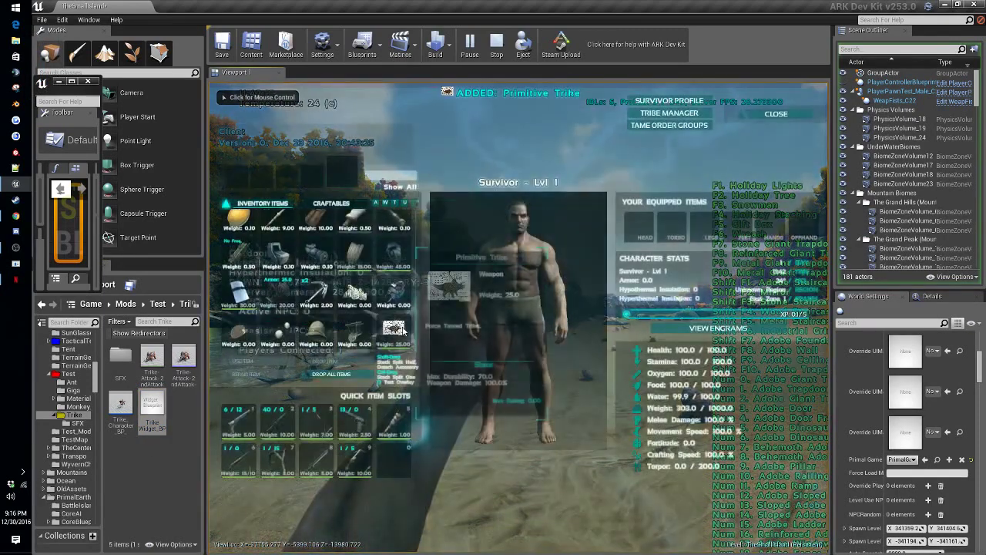
{"action": "key", "text": "i"}
{"action": "key", "text": "w"}
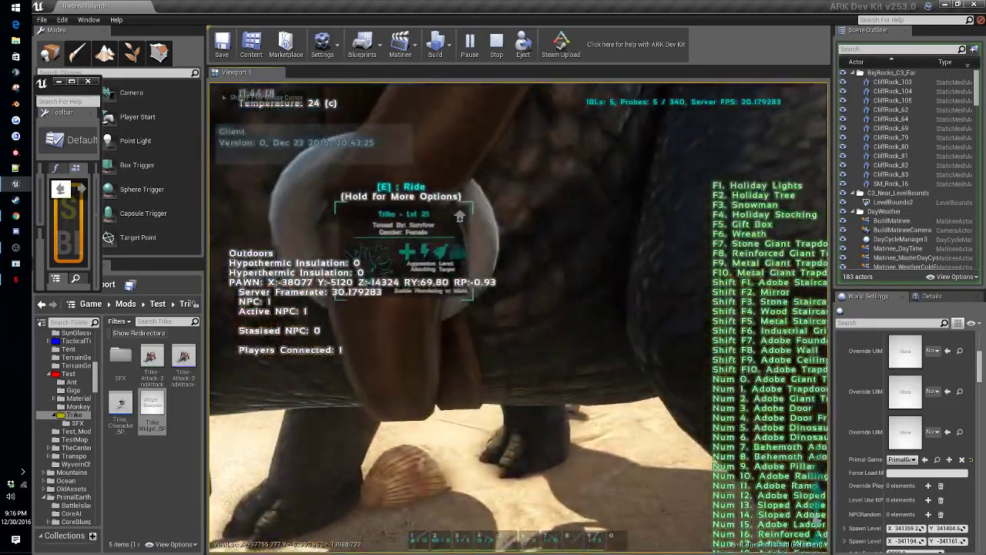
{"action": "key", "text": "e"}
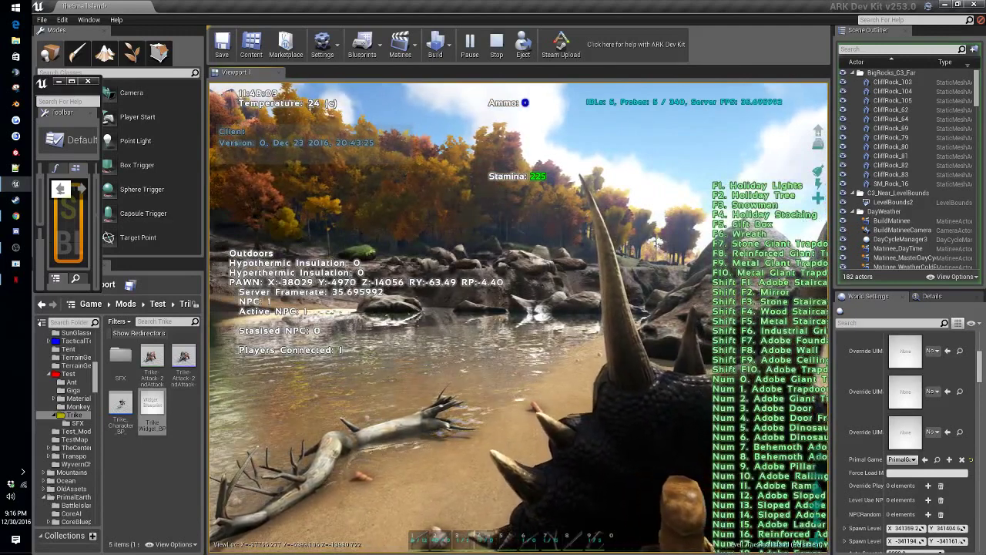
Step: Sprint the trike along the beach and stop, checking how the widget's stamina text updates
{"action": "key", "text": "shift+w"}
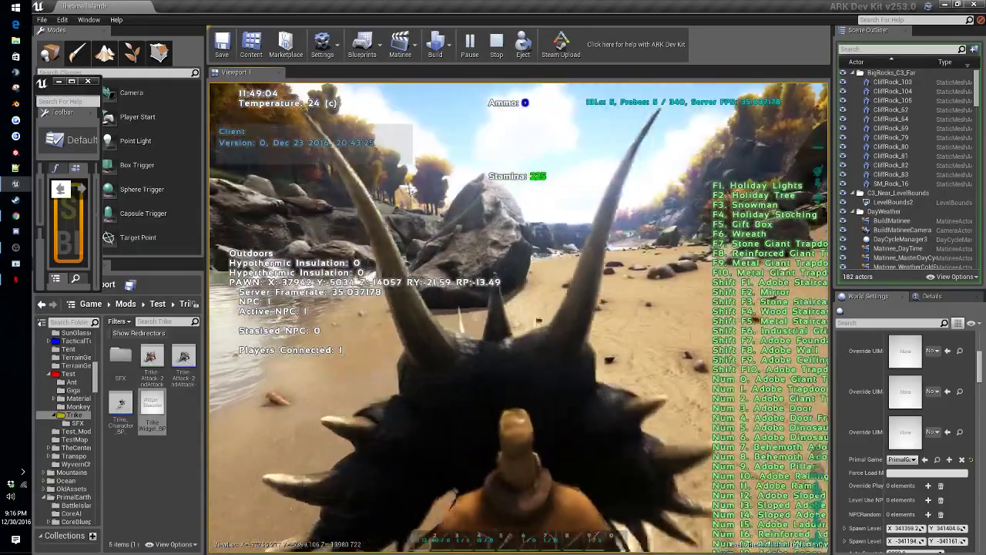
{"action": "key", "text": "w"}
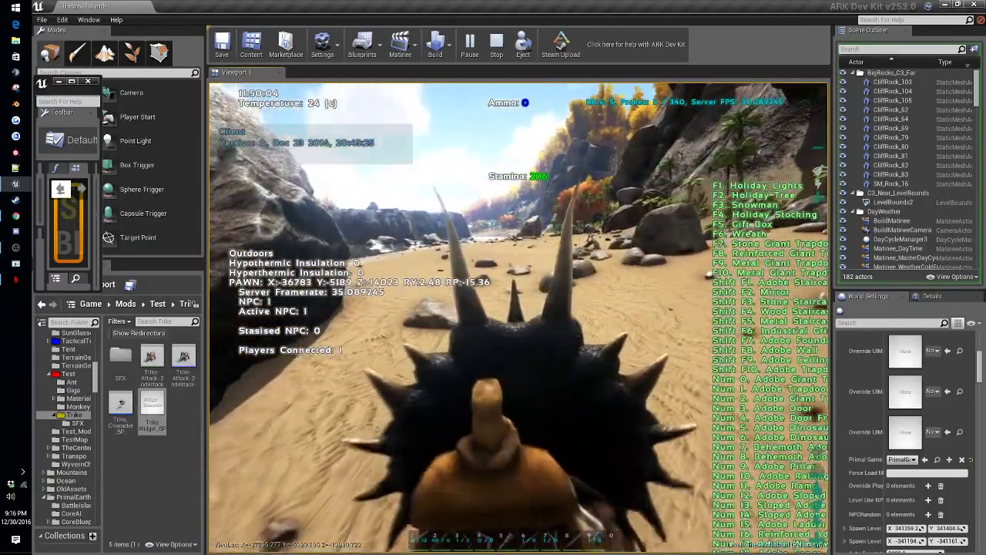
{"action": "key", "text": "w"}
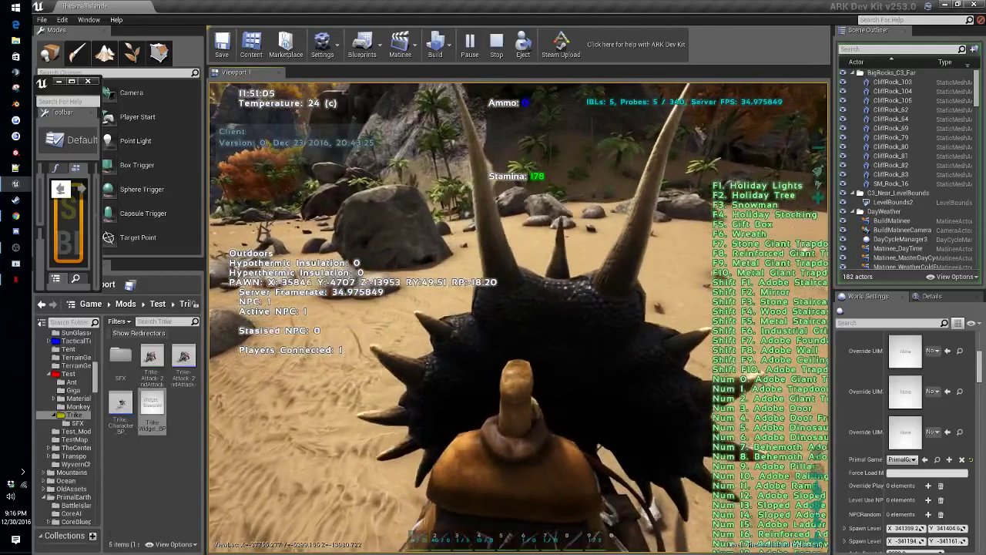
{"action": "key", "text": "w"}
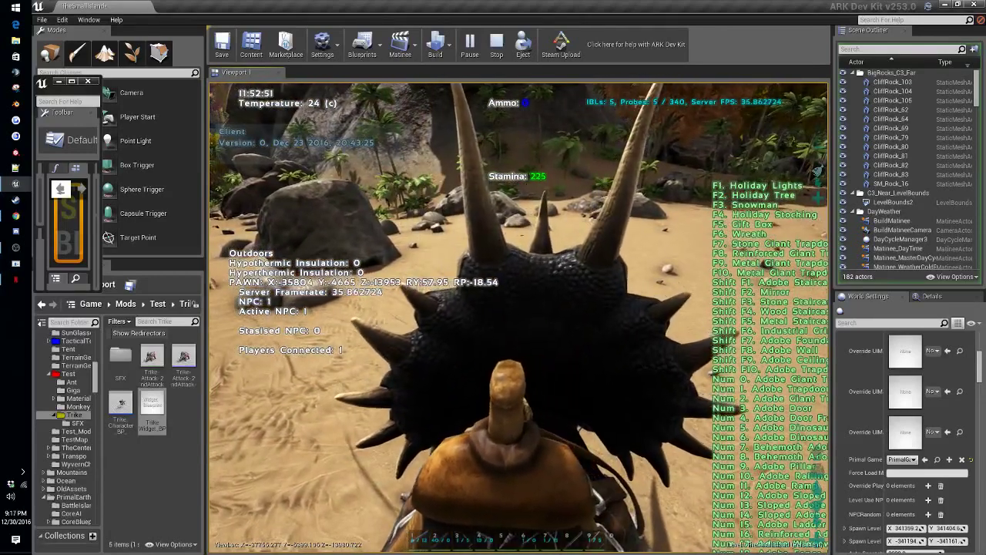
Step: Transfer the stack of 15 stones from the player's inventory into the trike's inventory and close the inventory
{"action": "key", "text": "f"}
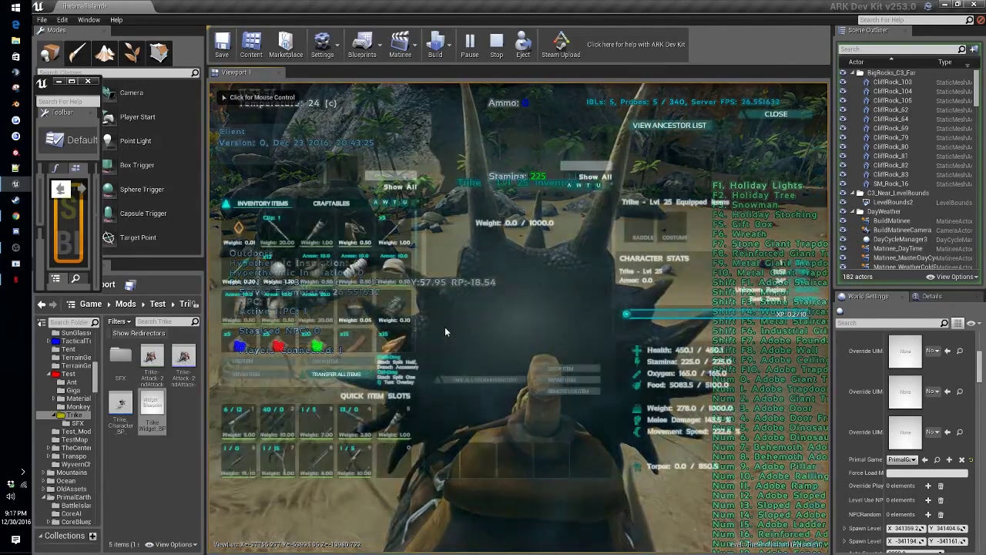
{"action": "scroll", "coordinate": [266, 293], "scroll_direction": "down", "scroll_amount": 1}
{"action": "left_click_drag", "start_coordinate": [242, 269], "coordinate": [505, 286]}
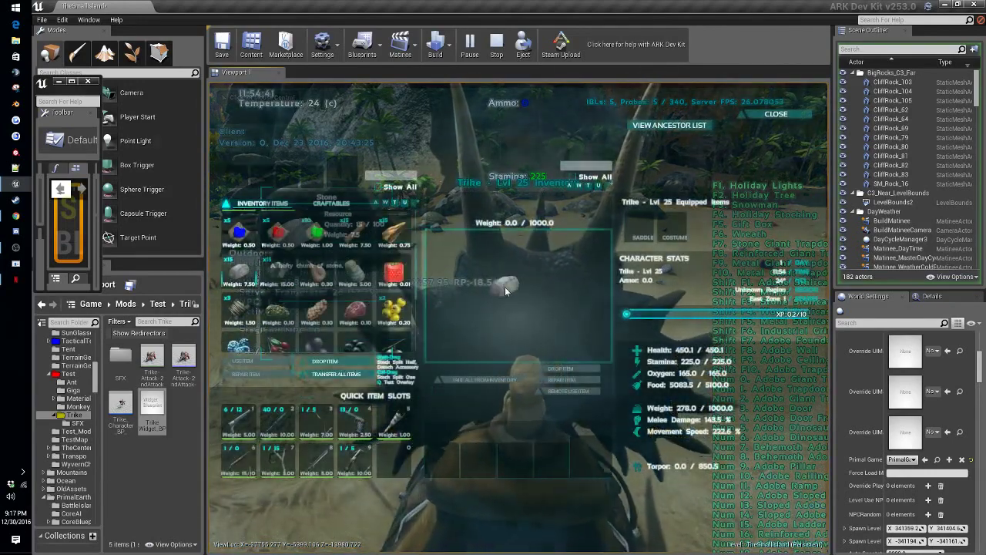
{"action": "left_click", "coordinate": [775, 114]}
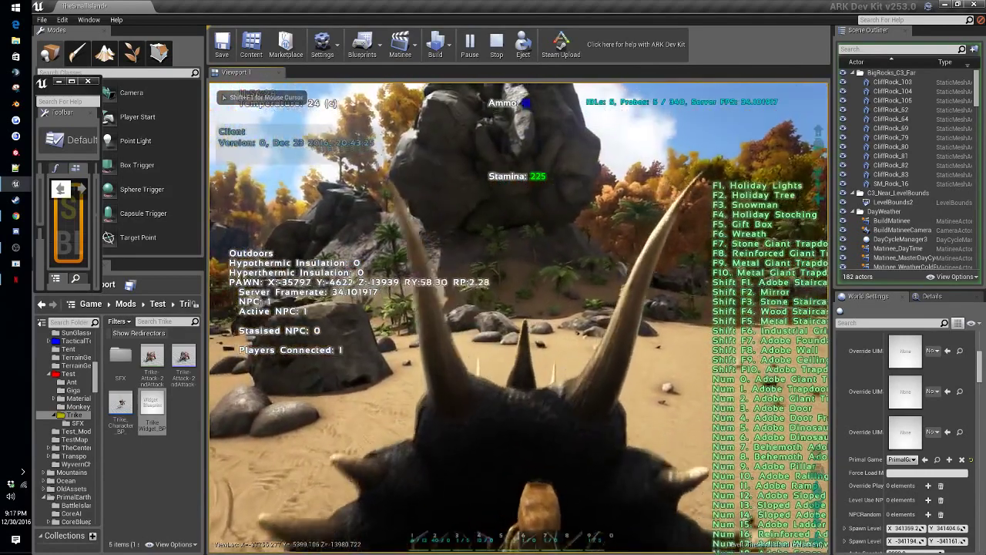
Step: Perform the trike's attacks toward the large rock, checking the ammo and stamina texts, and end the play session
{"action": "right_click", "coordinate": [519, 317]}
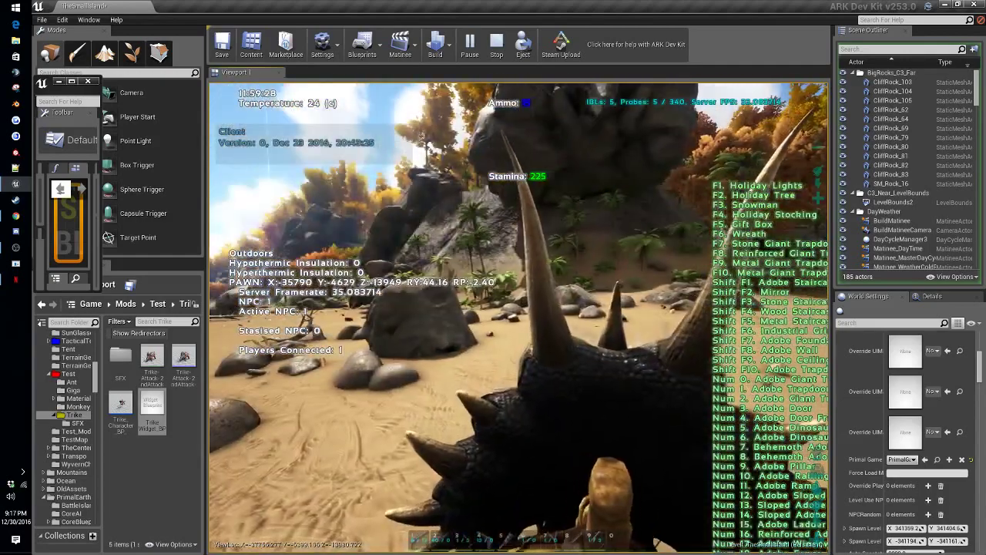
{"action": "right_click", "coordinate": [518, 317]}
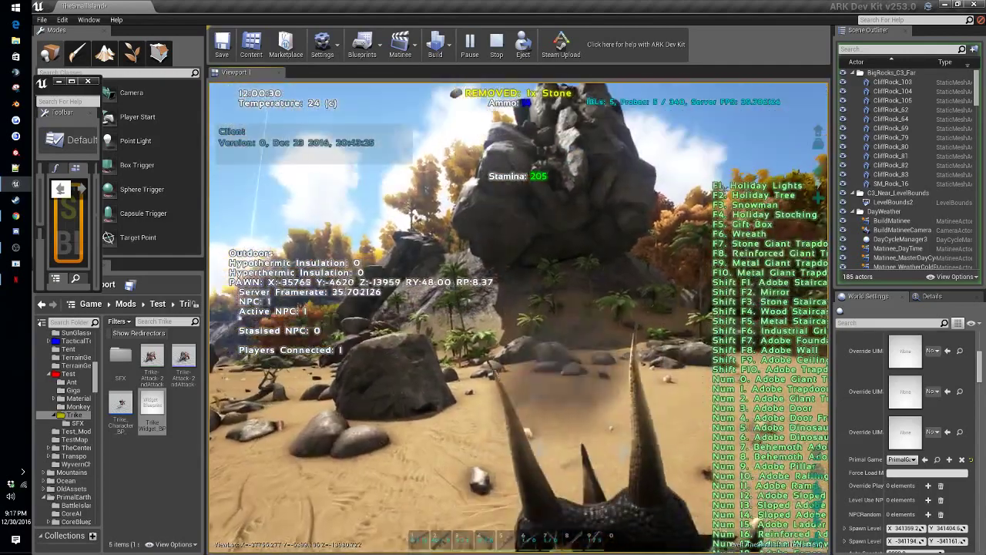
{"action": "right_click", "coordinate": [519, 318]}
{"action": "left_click", "coordinate": [519, 316]}
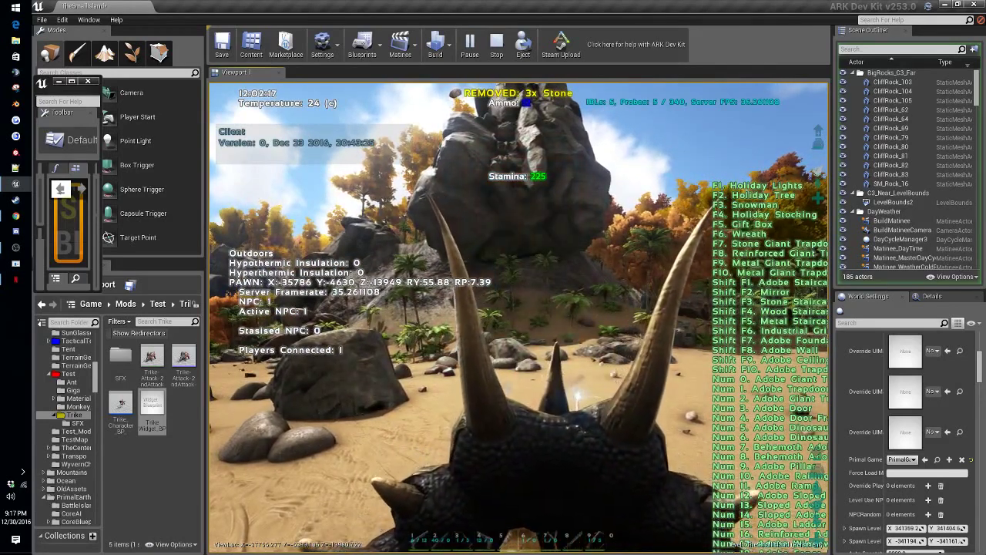
{"action": "left_click", "coordinate": [519, 316]}
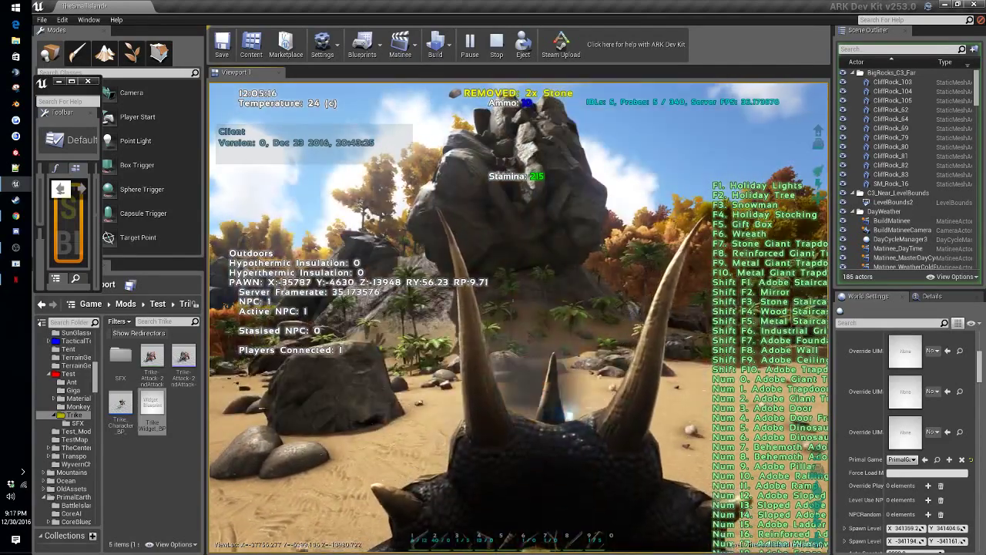
{"action": "key", "text": "w"}
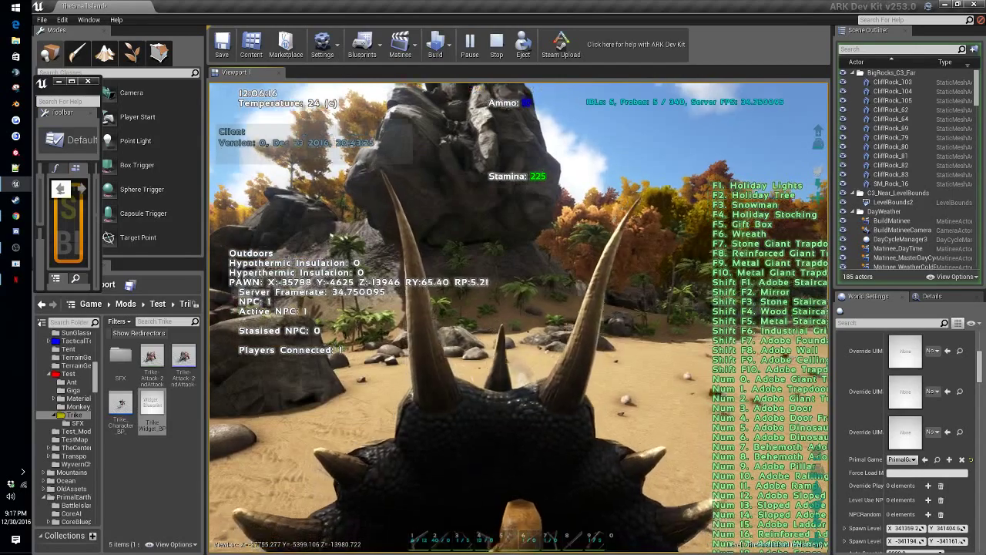
{"action": "key", "text": "w"}
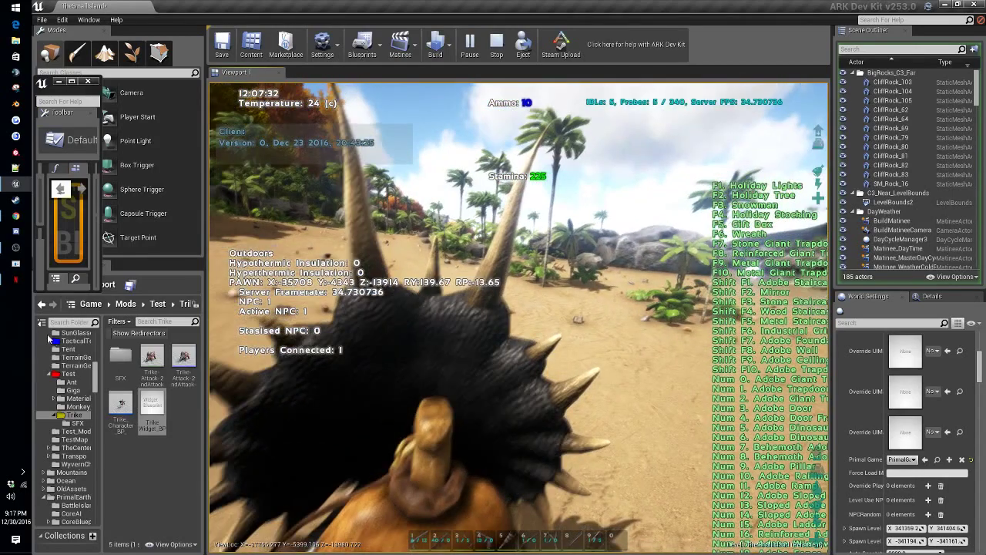
{"action": "key", "text": "Escape"}
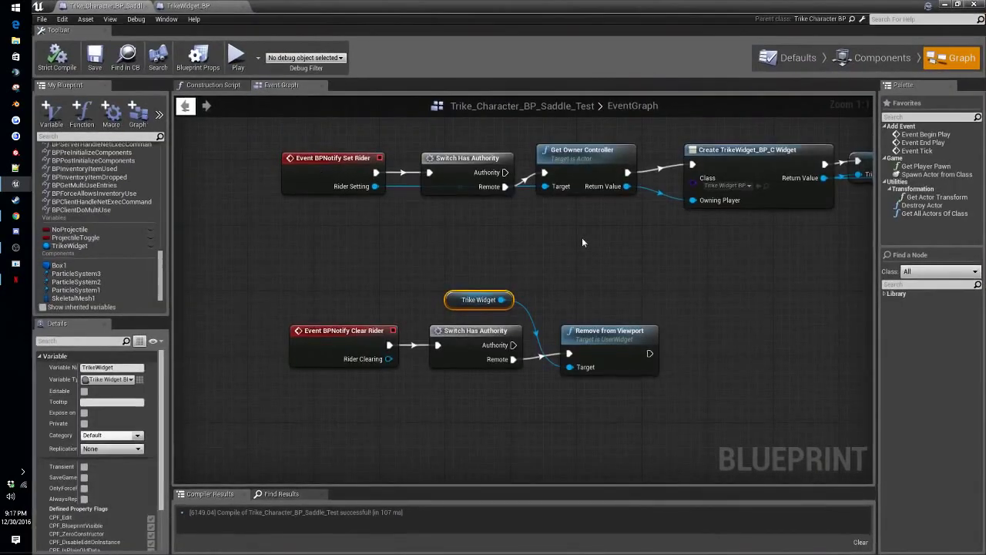
Step: In the TrikeWidget_BP designer, anchor the stamina horizontal box to the top center and return to the level editor
{"action": "left_click", "coordinate": [192, 7]}
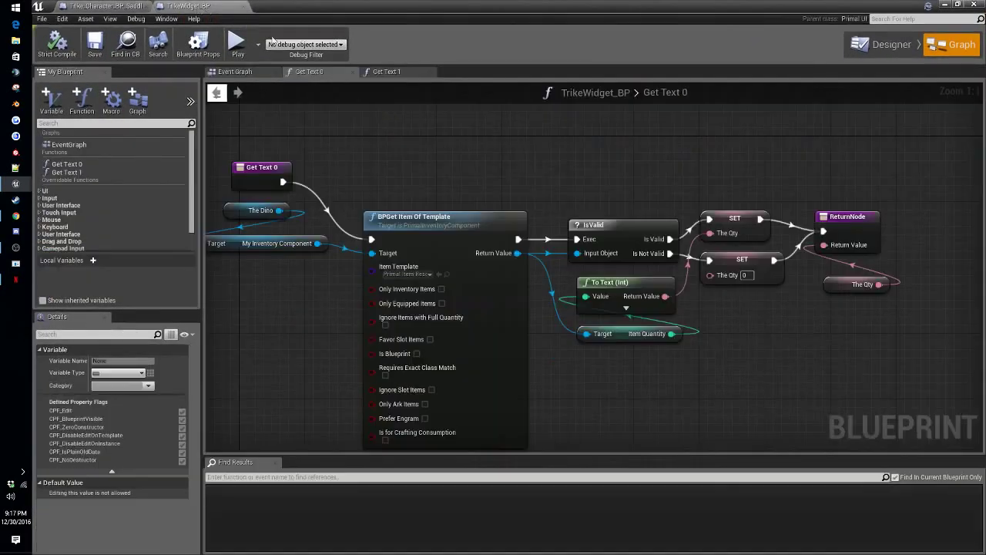
{"action": "left_click", "coordinate": [887, 45]}
{"action": "left_click", "coordinate": [484, 151]}
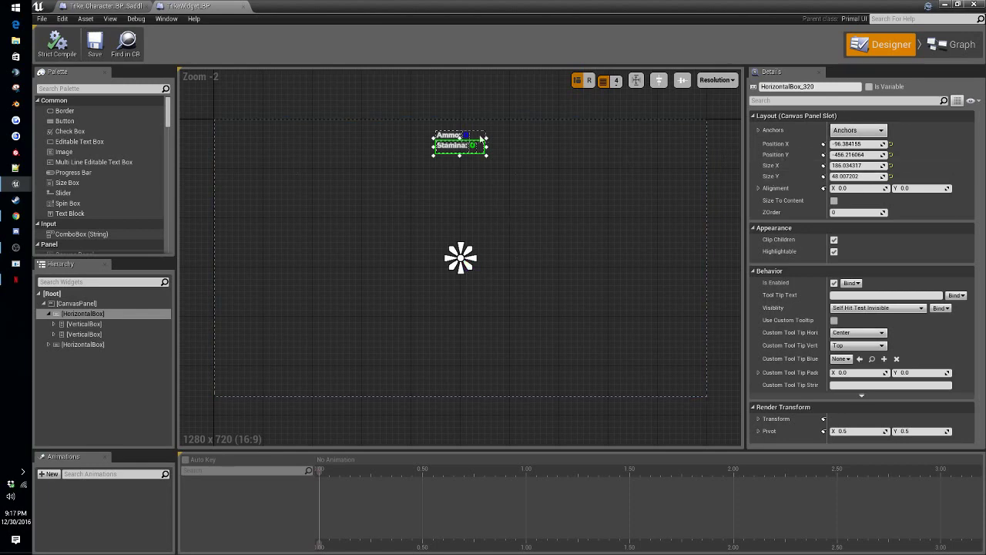
{"action": "left_click", "coordinate": [858, 130]}
{"action": "left_click", "coordinate": [885, 150]}
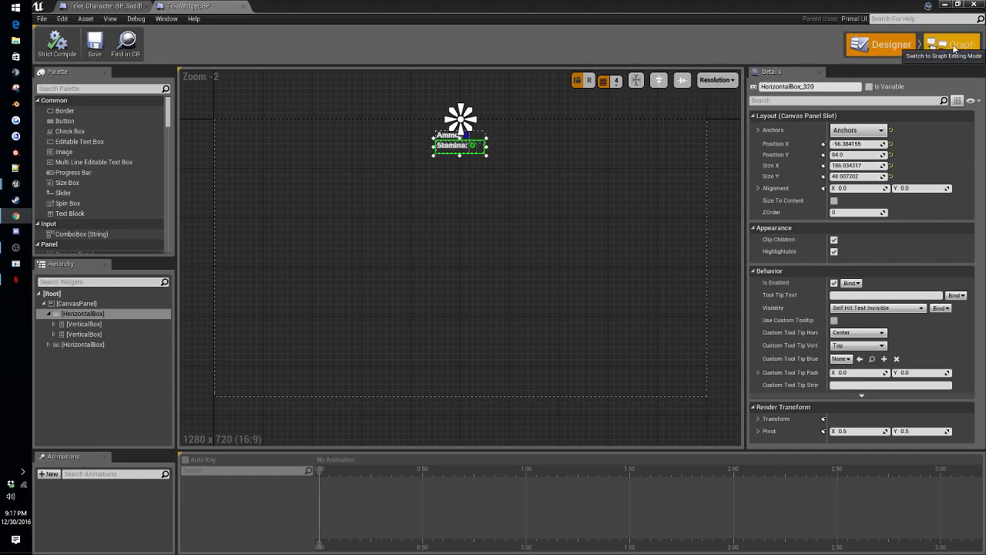
{"action": "left_click", "coordinate": [975, 5]}
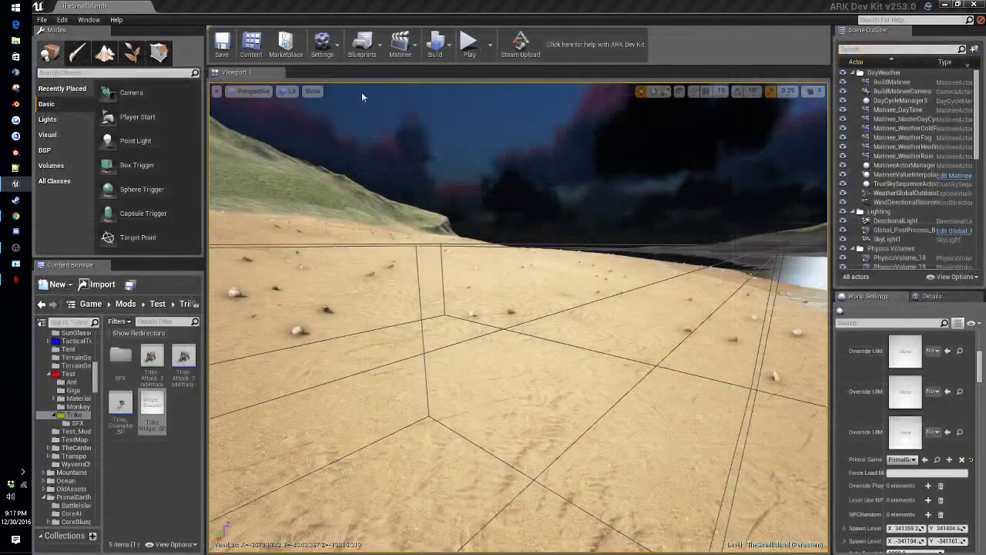
Step: Start another play session and place a Primitive Trike from the player's inventory
{"action": "left_click", "coordinate": [470, 46]}
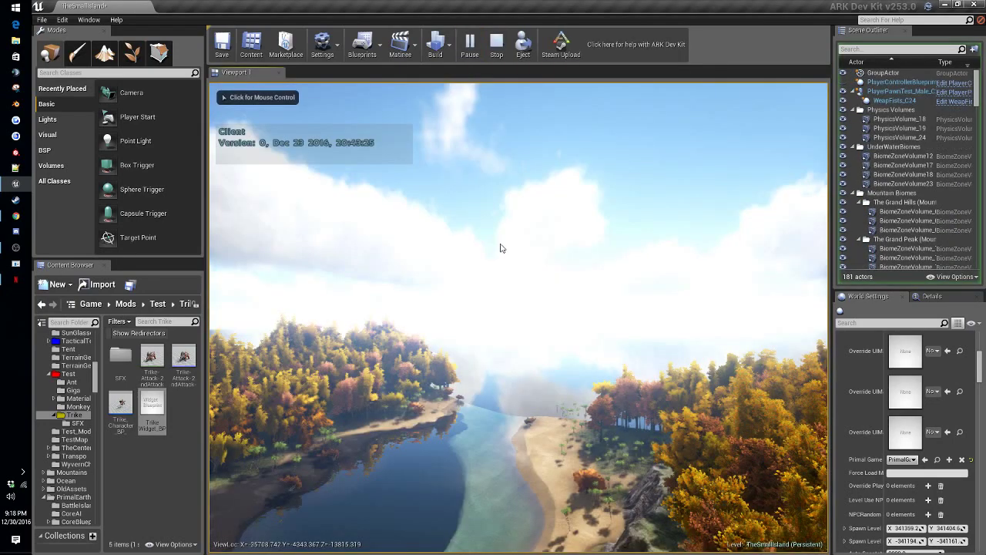
{"action": "left_click", "coordinate": [501, 248]}
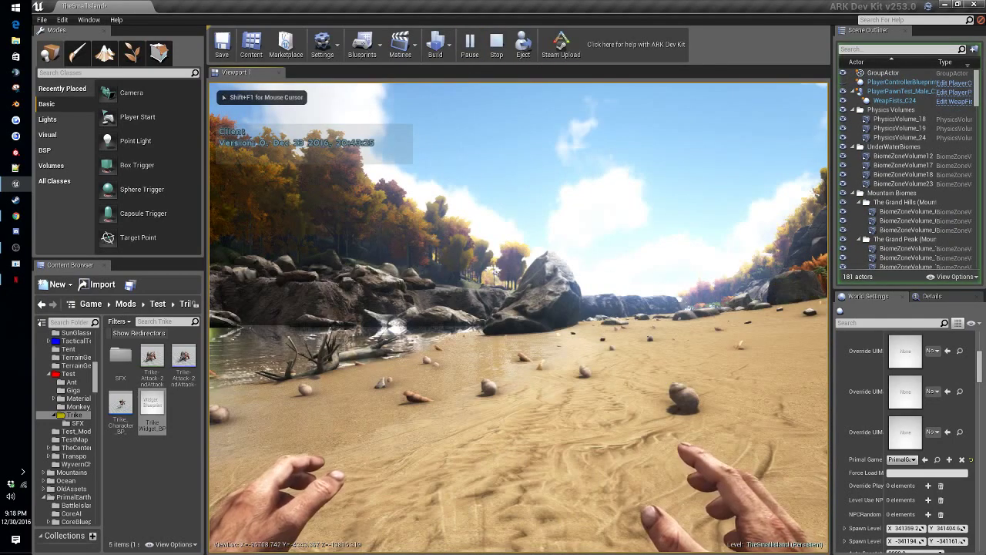
{"action": "key", "text": "i"}
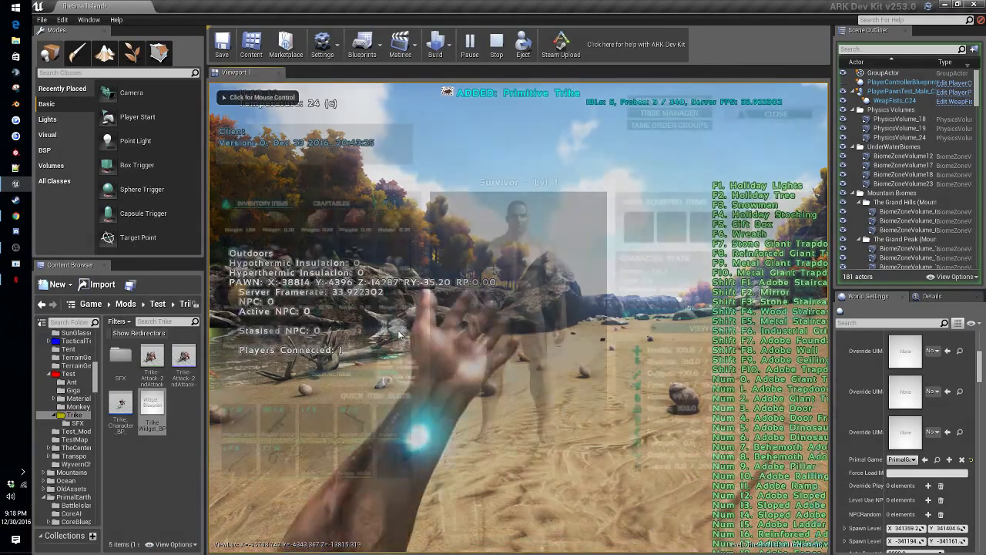
{"action": "left_click", "coordinate": [393, 329]}
{"action": "left_click", "coordinate": [251, 361]}
{"action": "key", "text": "i"}
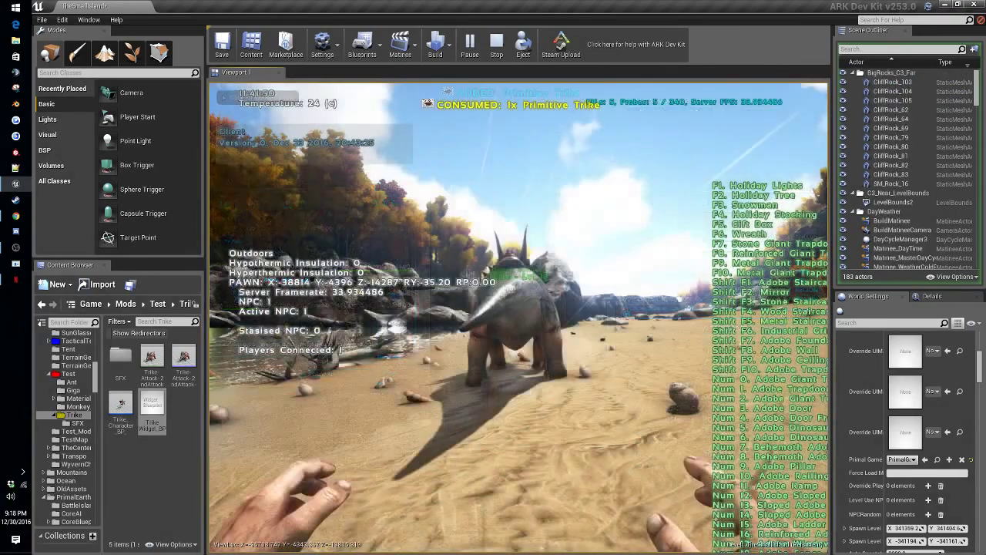
Step: Walk up to the placed trike, mount it and ride it forward, checking the widget's text layout
{"action": "key", "text": "w"}
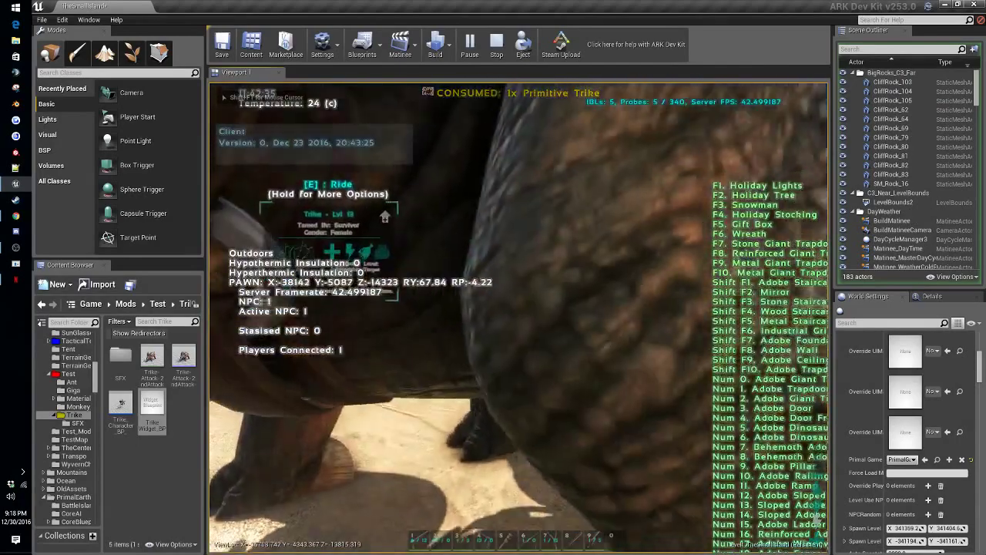
{"action": "key", "text": "e"}
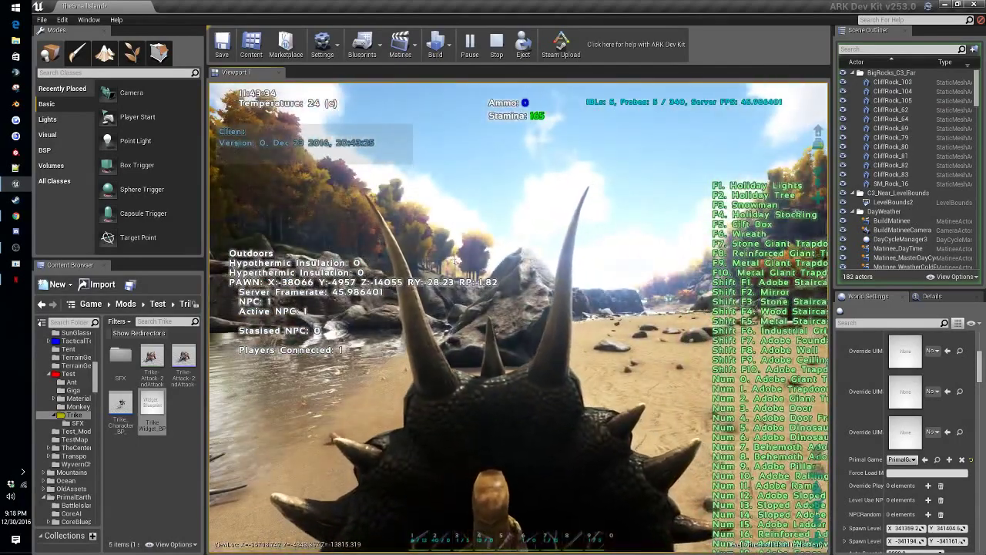
{"action": "key", "text": "w"}
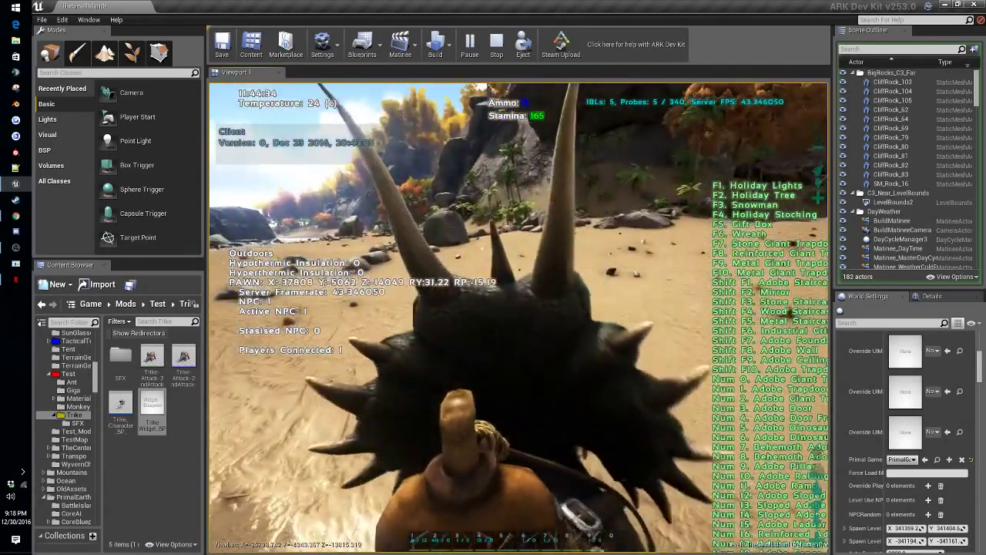
Step: Transfer the player's 15 stones into the mounted trike's inventory as ammo and close the inventory
{"action": "key", "text": "f"}
{"action": "scroll", "coordinate": [314, 281], "scroll_direction": "down", "scroll_amount": 3}
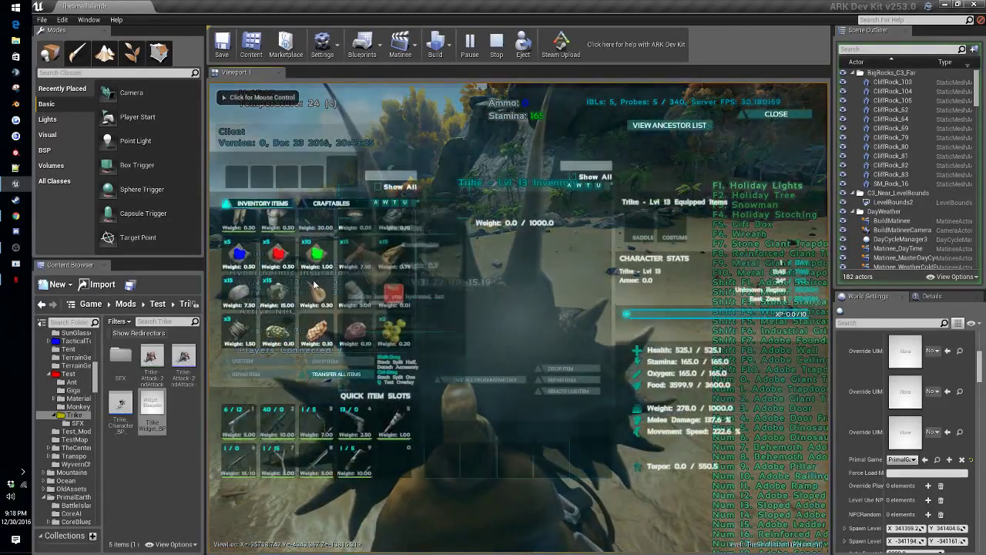
{"action": "key", "text": "t"}
{"action": "left_click", "coordinate": [777, 114]}
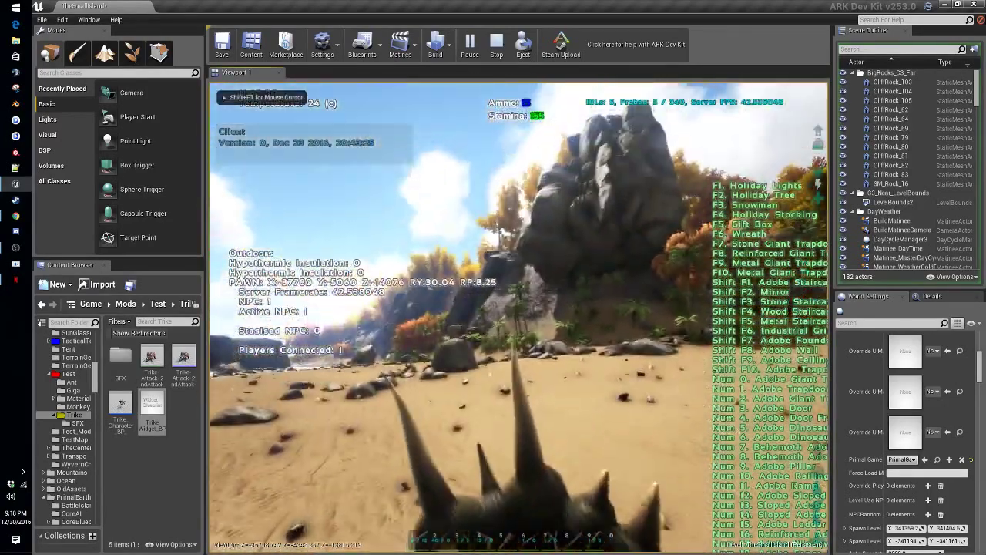
Step: Attack repeatedly while riding the trike, checking the re-anchored ammo and stamina texts, and stop the play session
{"action": "left_click", "coordinate": [520, 318]}
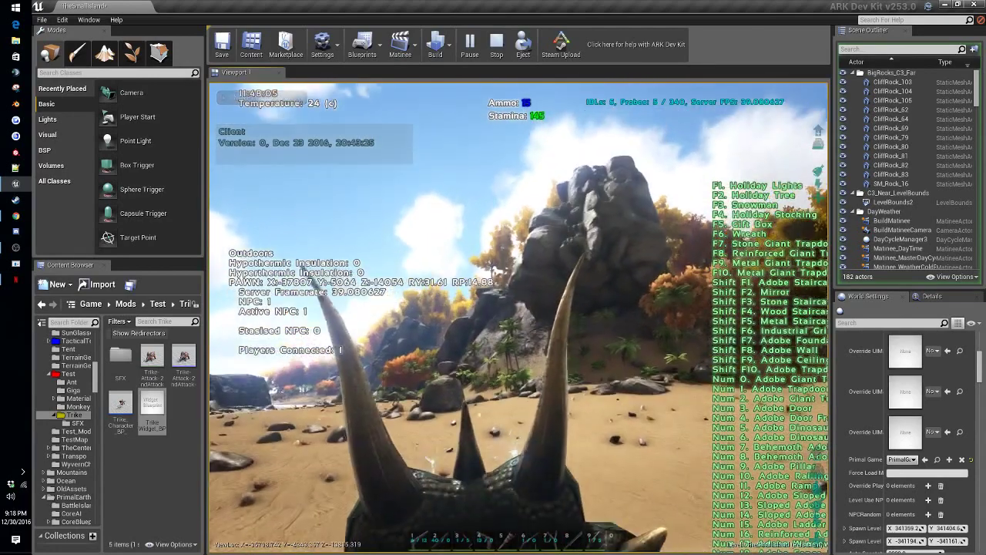
{"action": "right_click", "coordinate": [520, 317]}
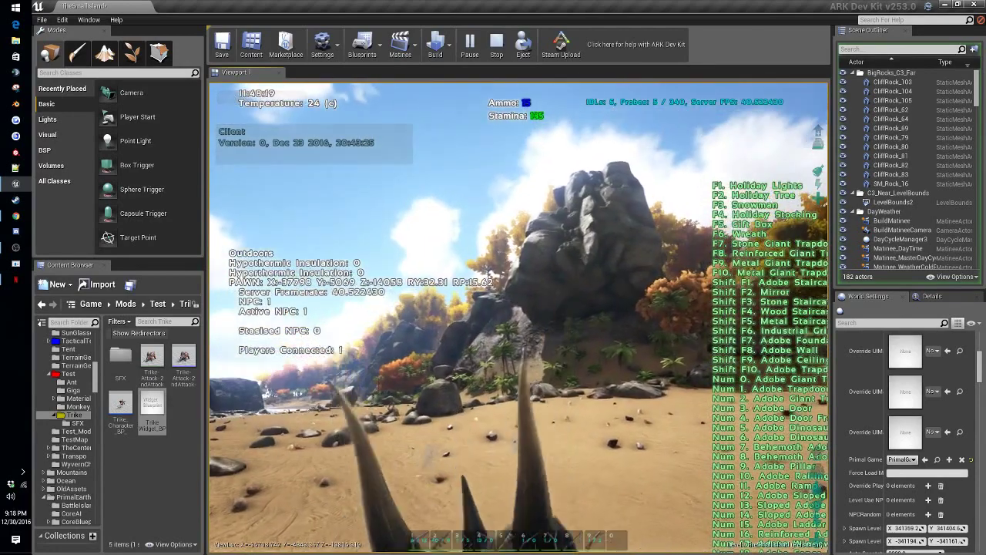
{"action": "right_click", "coordinate": [520, 318]}
{"action": "right_click", "coordinate": [519, 318]}
{"action": "key", "text": "w"}
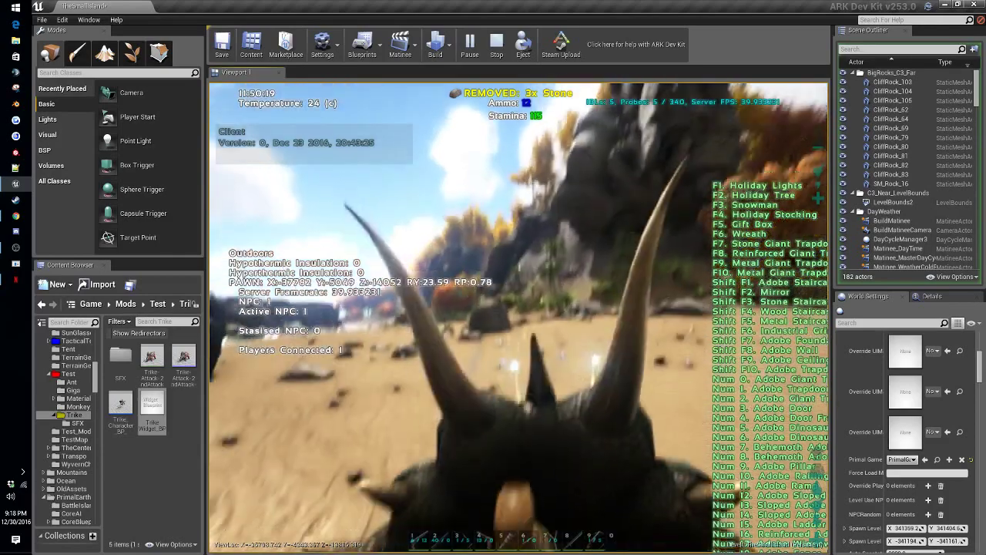
{"action": "key", "text": "w"}
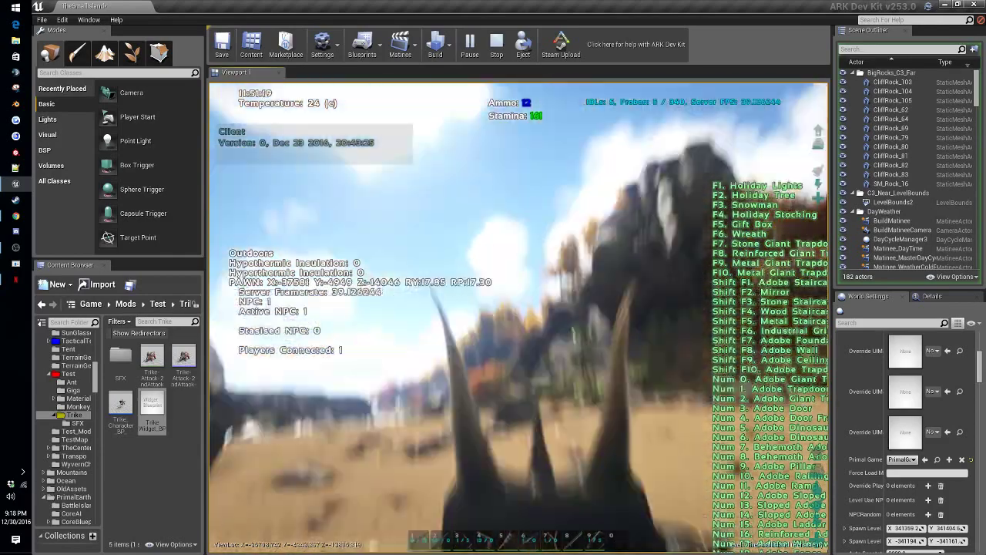
{"action": "right_click", "coordinate": [520, 317]}
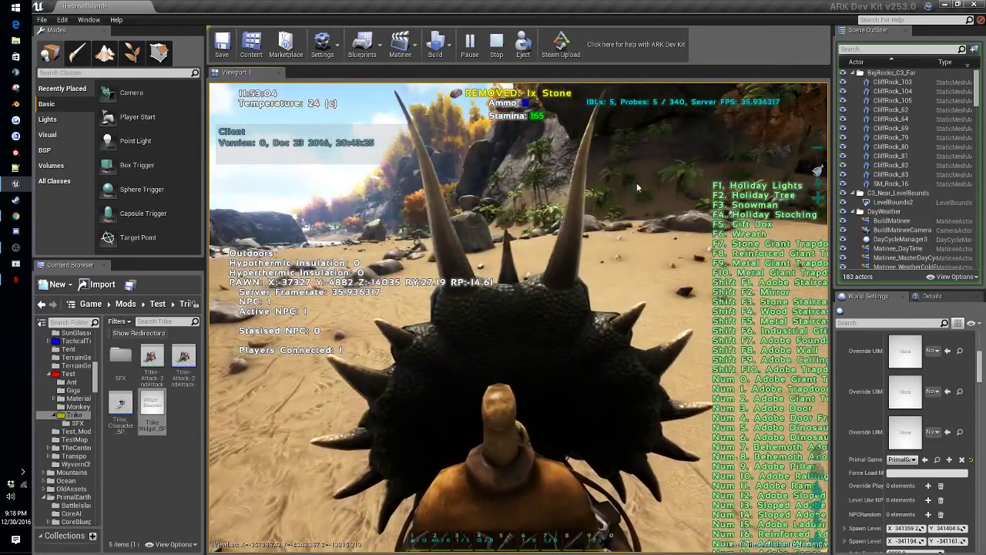
{"action": "key", "text": "Escape"}
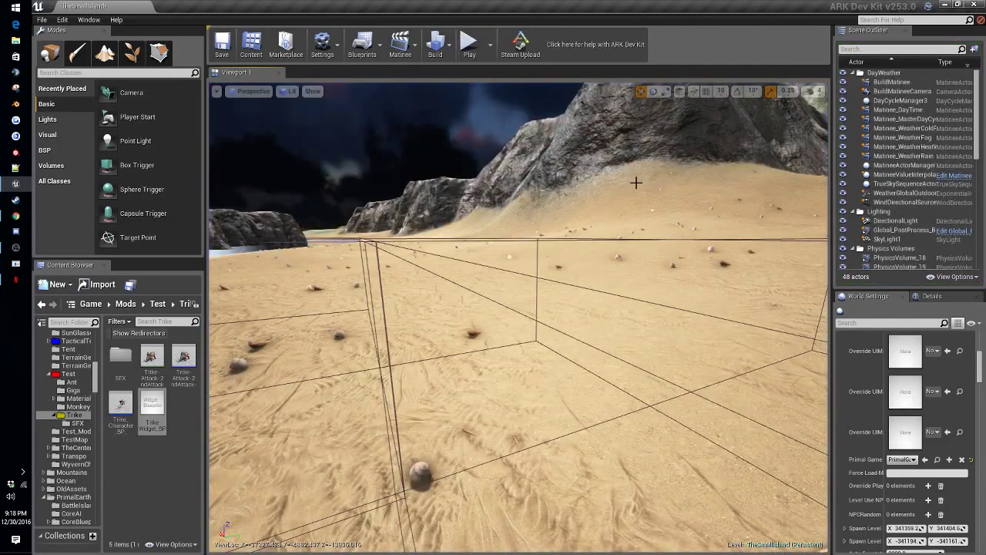